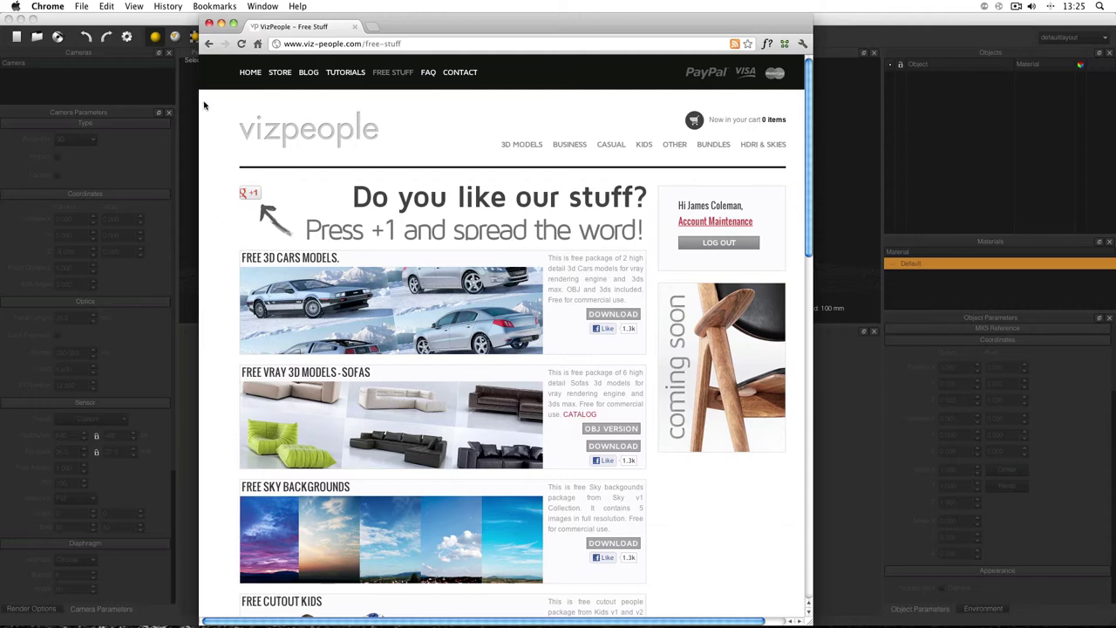
Switch to Maxwell Studio and open the model vpc_free_01.obj from the DeLorean DMC12 folder
{"action": "left_click", "coordinate": [174, 24]}
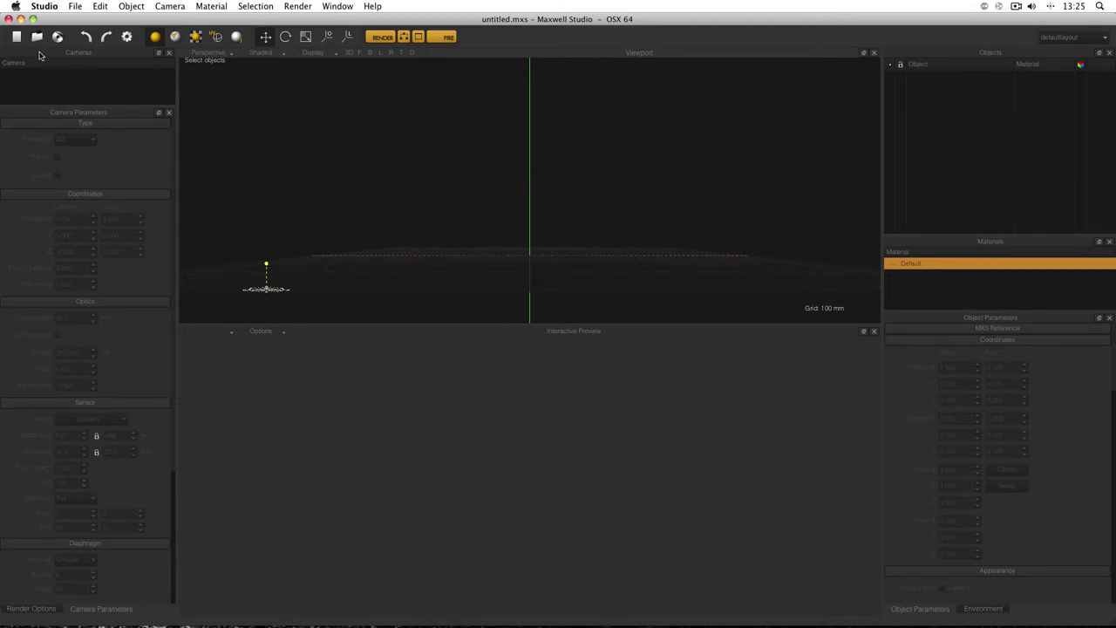
{"action": "left_click", "coordinate": [37, 37]}
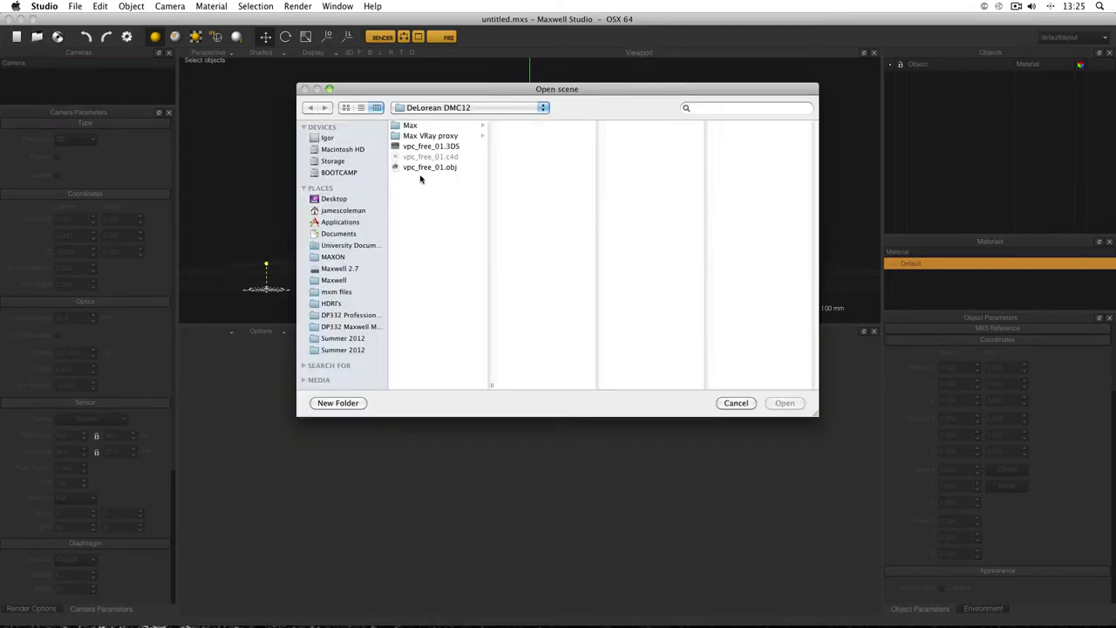
{"action": "left_click", "coordinate": [424, 167]}
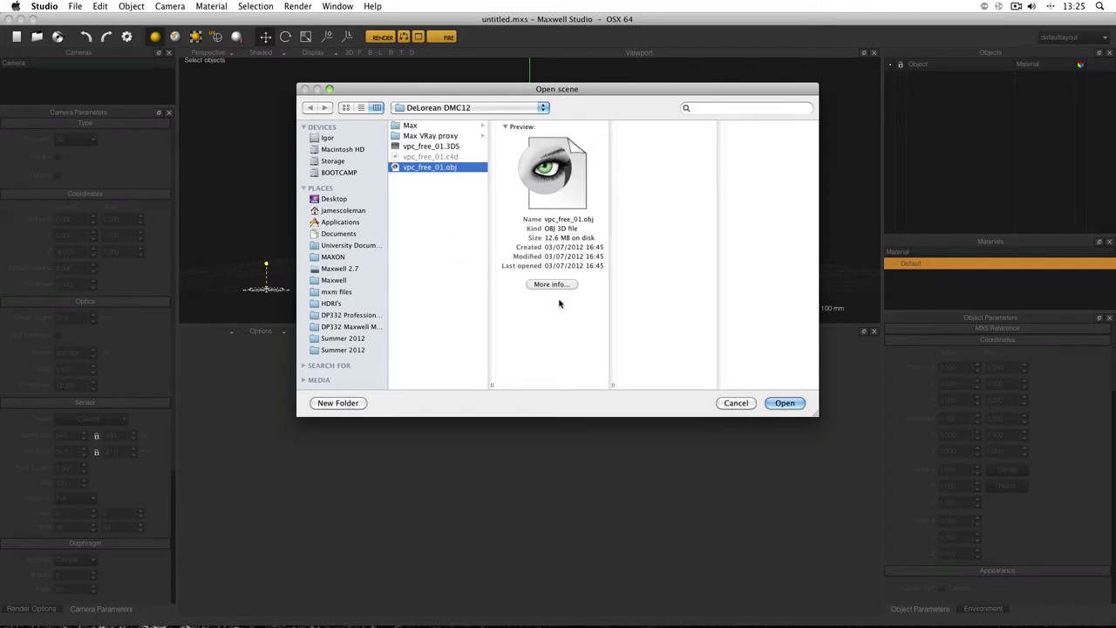
{"action": "left_click", "coordinate": [785, 403]}
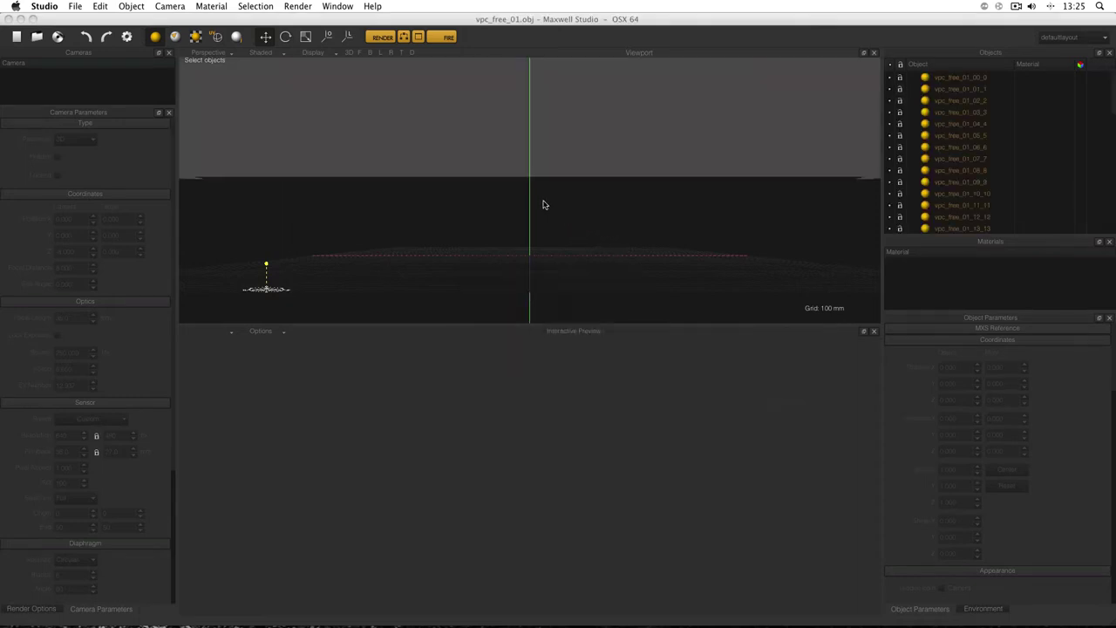
Inspect the imported car from the front, side and rear, and select its body shell to check the bounding-box dimensions
{"action": "scroll", "coordinate": [541, 204], "scroll_direction": "up", "scroll_amount": 6}
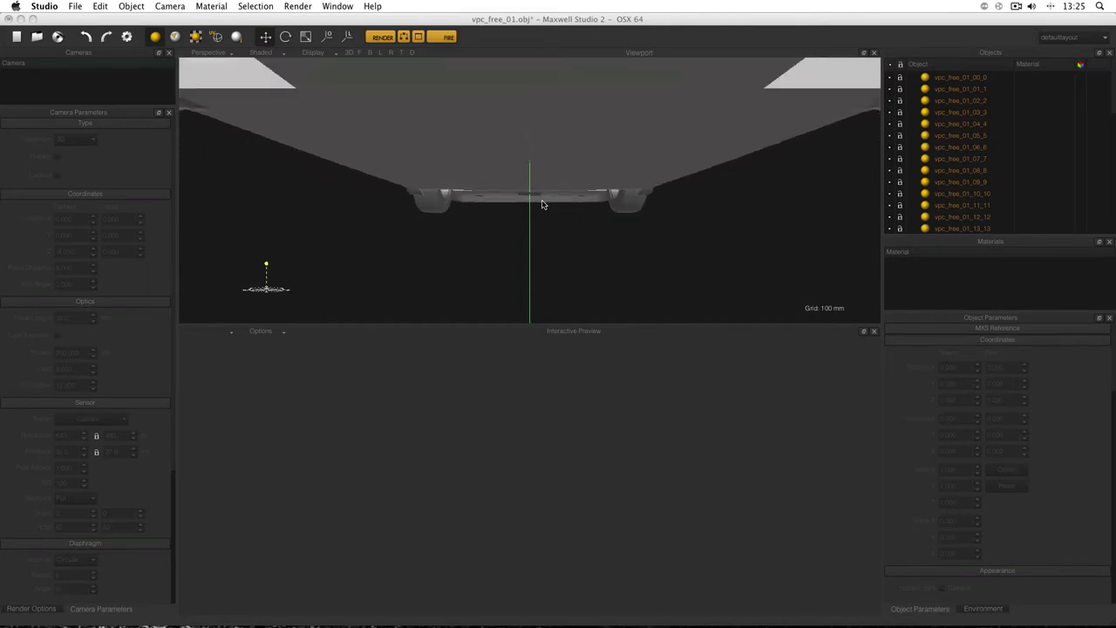
{"action": "left_click_drag", "start_coordinate": [489, 138], "coordinate": [520, 154], "text": "alt"}
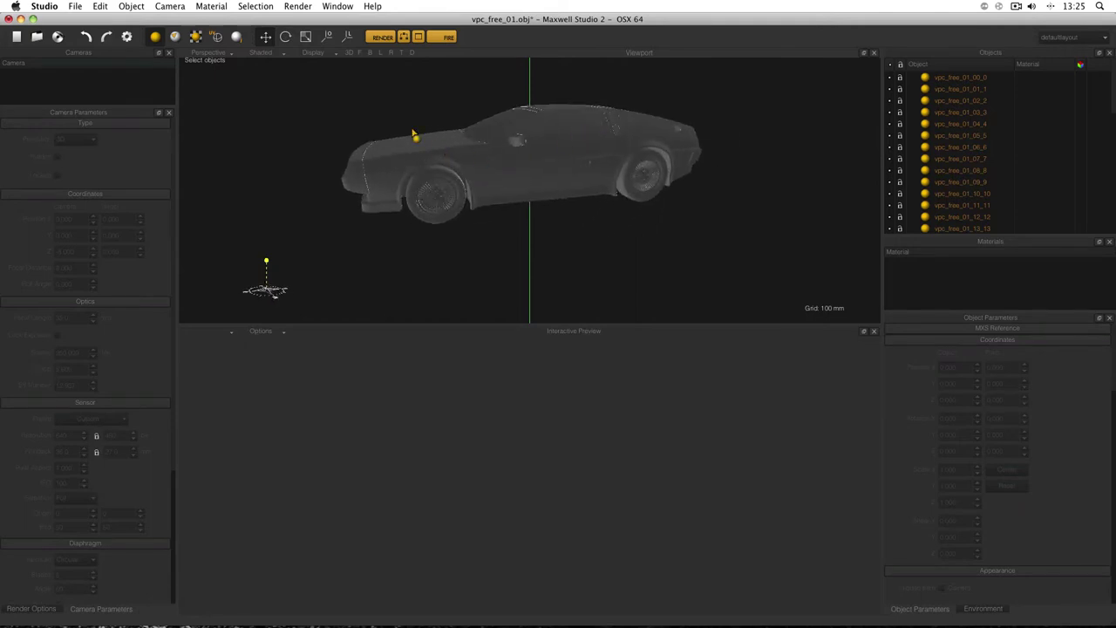
{"action": "left_click_drag", "start_coordinate": [413, 137], "coordinate": [527, 190], "text": "alt"}
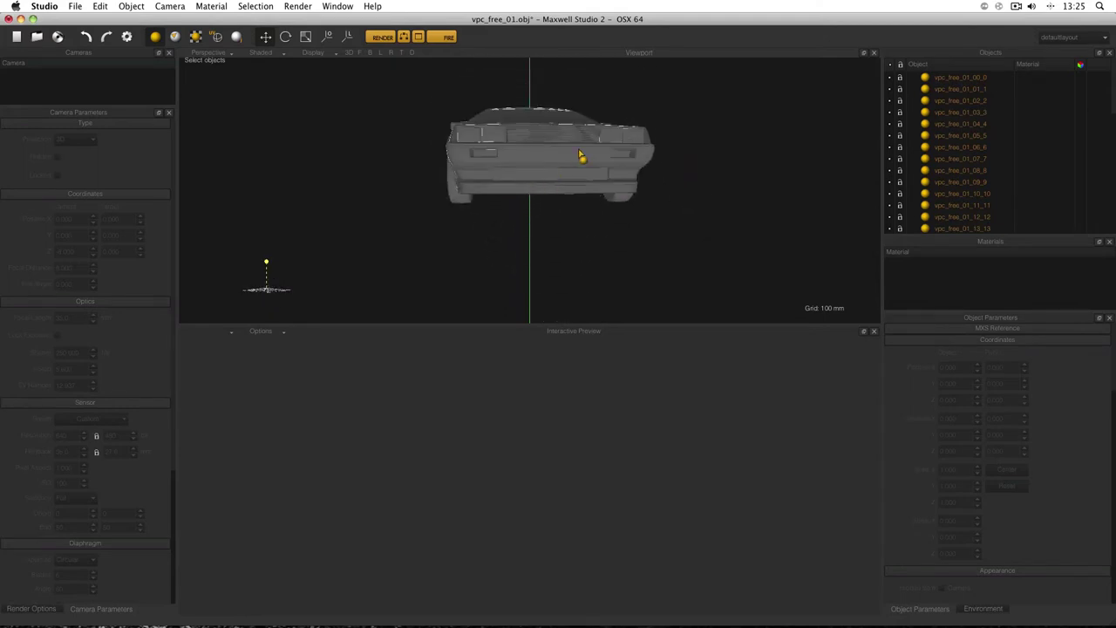
{"action": "left_click_drag", "start_coordinate": [581, 155], "coordinate": [550, 145], "text": "alt"}
{"action": "left_click", "coordinate": [565, 177]}
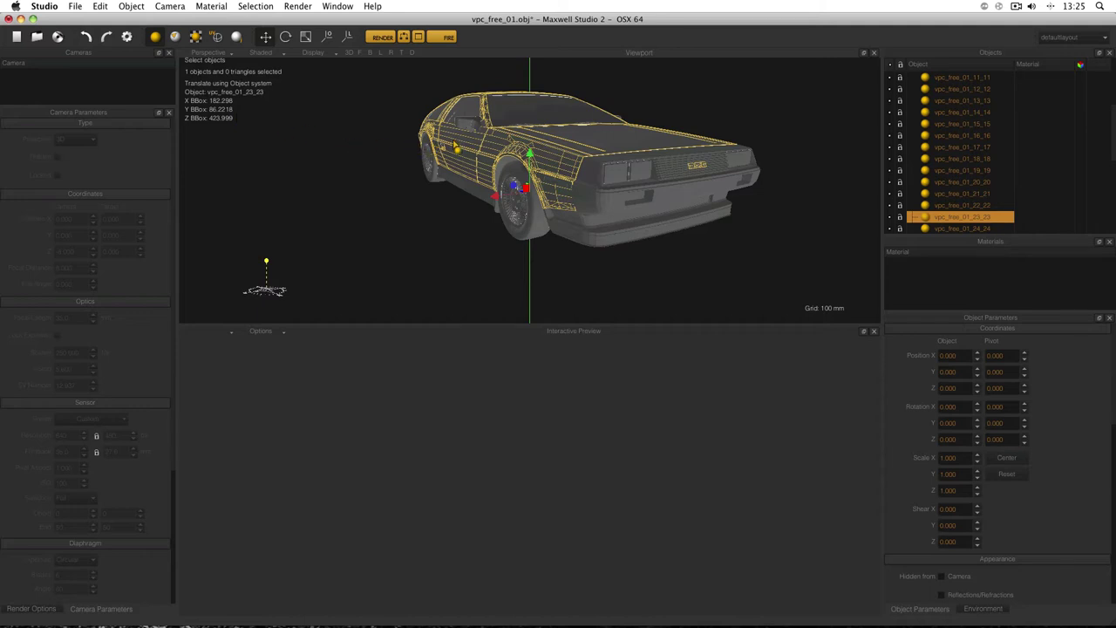
{"action": "left_click_drag", "start_coordinate": [454, 144], "coordinate": [474, 169], "text": "alt"}
{"action": "left_click_drag", "start_coordinate": [653, 165], "coordinate": [527, 152], "text": "alt"}
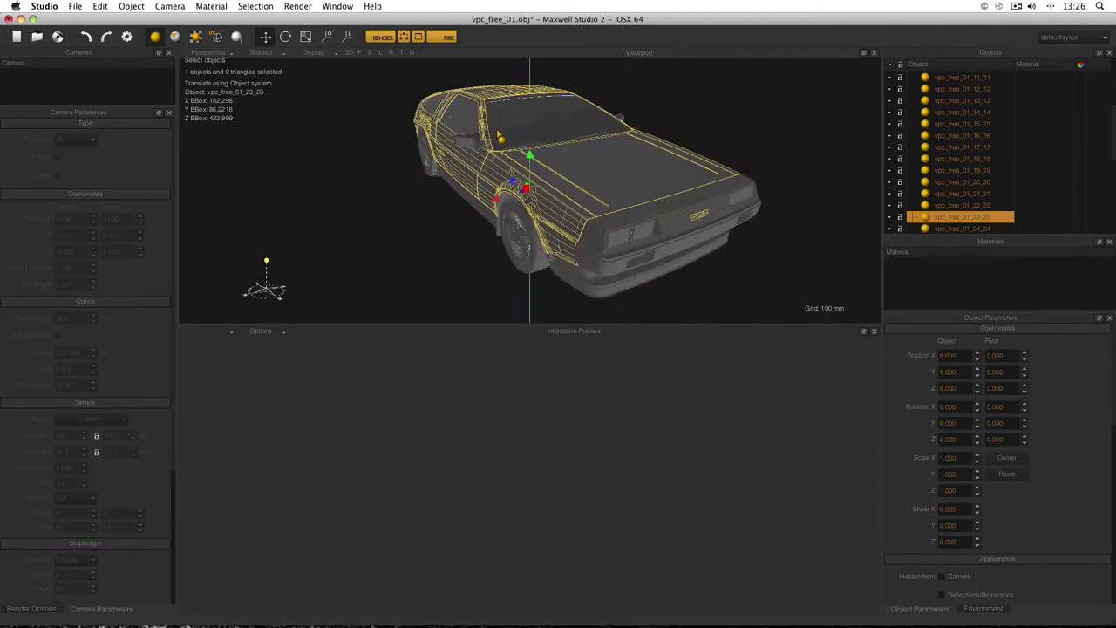
{"action": "left_click_drag", "start_coordinate": [653, 186], "coordinate": [683, 184], "text": "alt"}
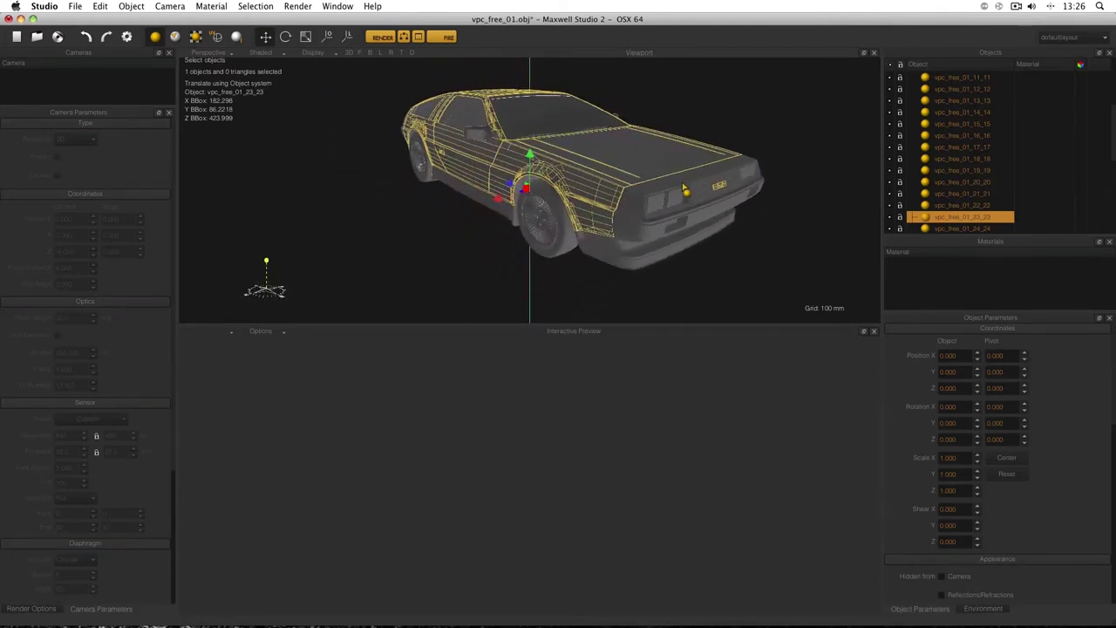
{"action": "mouse_move", "coordinate": [545, 100]}
{"action": "left_mouse_down", "text": "alt"}
{"action": "mouse_move", "coordinate": [588, 114]}
{"action": "mouse_move", "coordinate": [551, 110]}
{"action": "left_mouse_up", "text": "alt"}
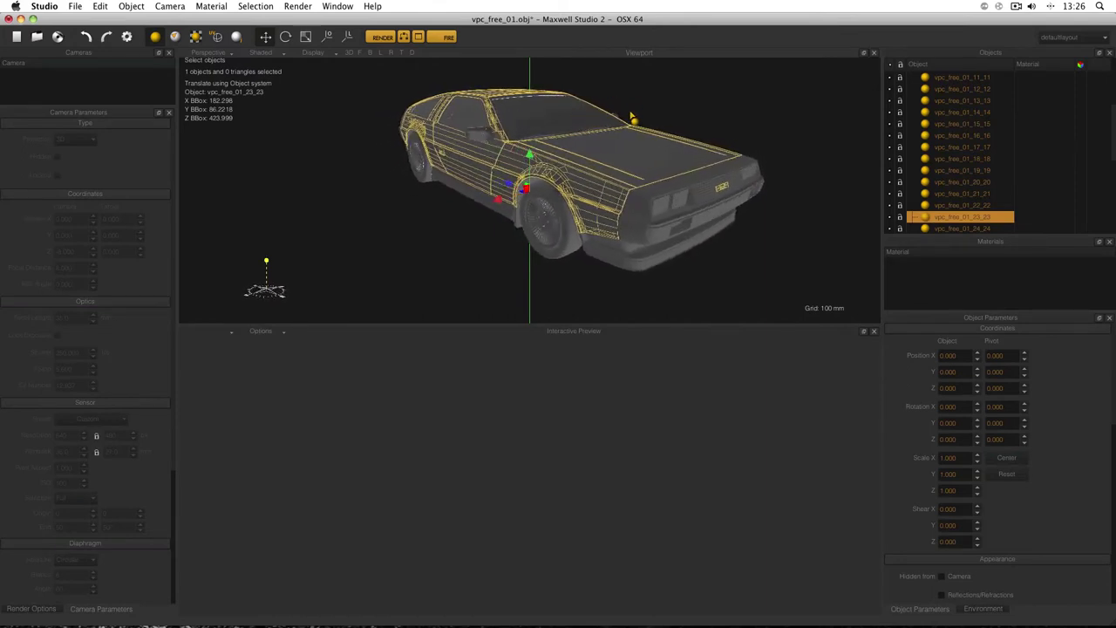
Select all the car's objects, from vpc_free_01_00_0 to vpc_free_01_40_40, and group them under the default group name
{"action": "left_click_drag", "start_coordinate": [1113, 125], "coordinate": [1113, 82]}
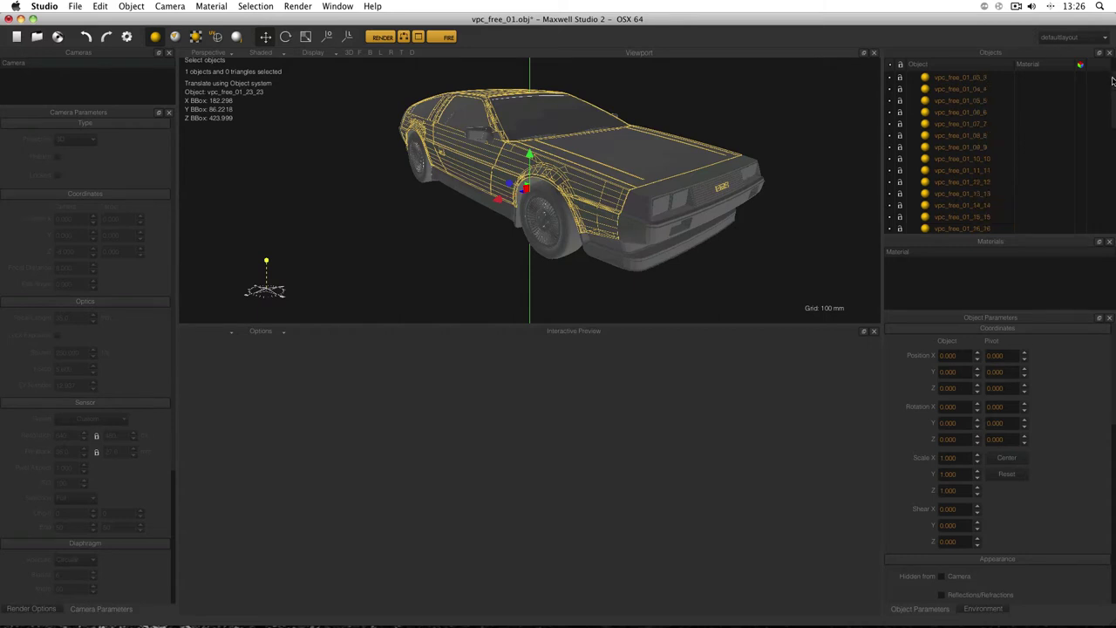
{"action": "left_click", "coordinate": [960, 78]}
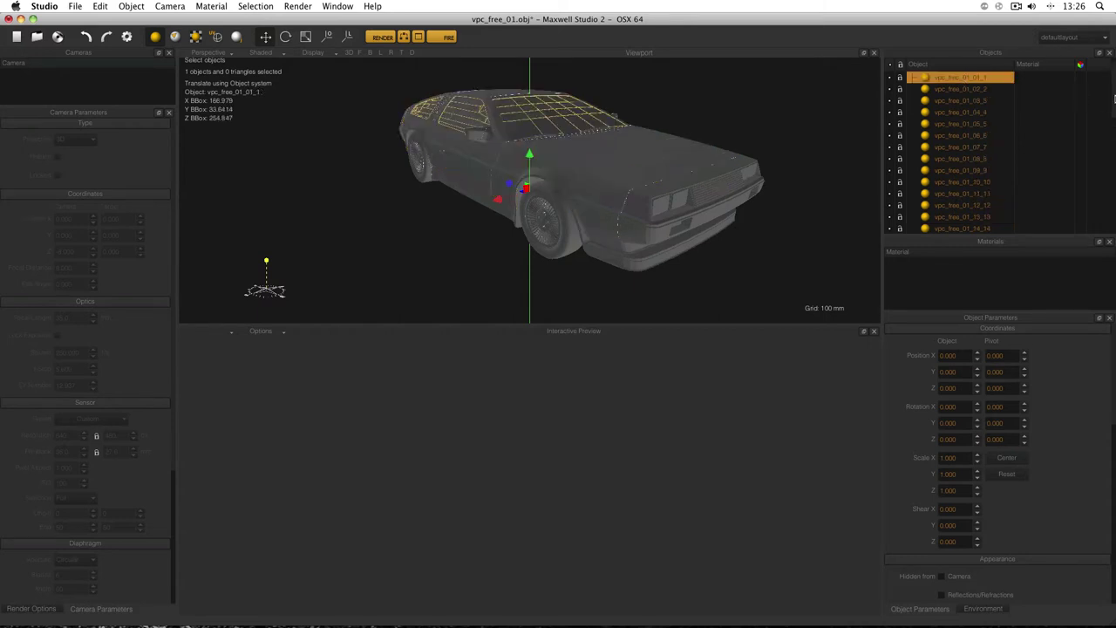
{"action": "left_click_drag", "start_coordinate": [1114, 112], "coordinate": [1113, 64]}
{"action": "left_click", "coordinate": [977, 78]}
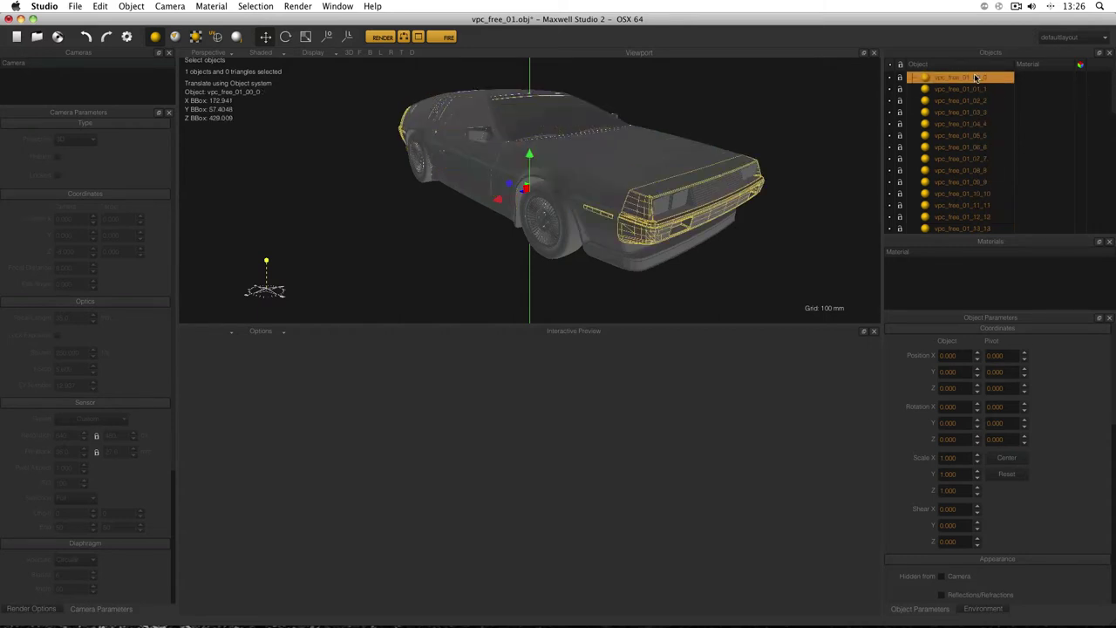
{"action": "left_click_drag", "start_coordinate": [1114, 109], "coordinate": [1114, 223]}
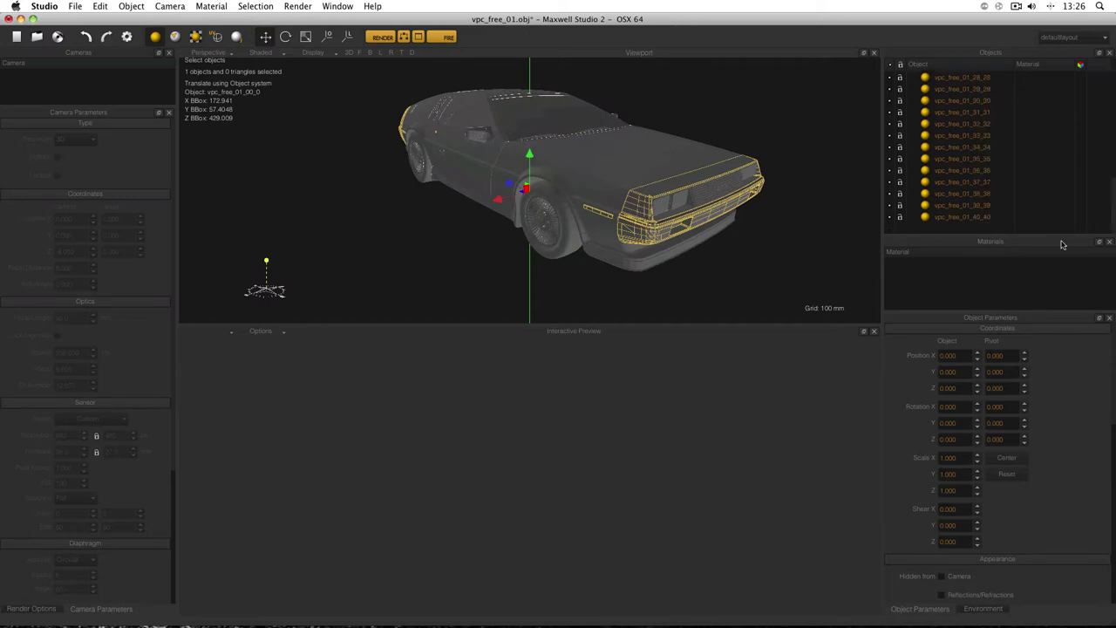
{"action": "left_click", "coordinate": [975, 222], "text": "shift"}
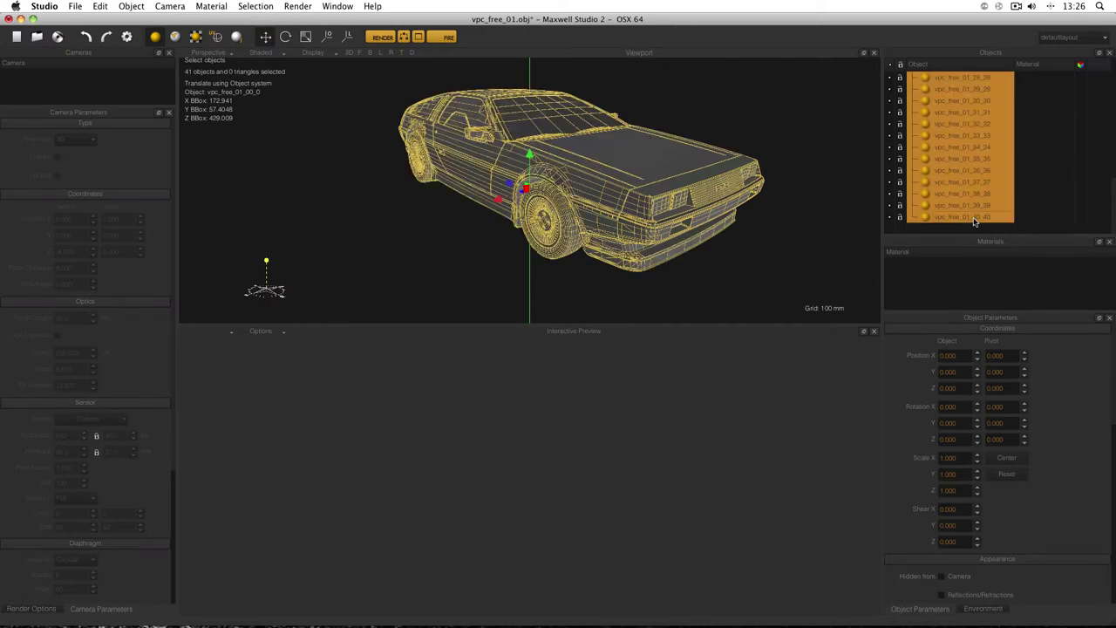
{"action": "right_click", "coordinate": [967, 156]}
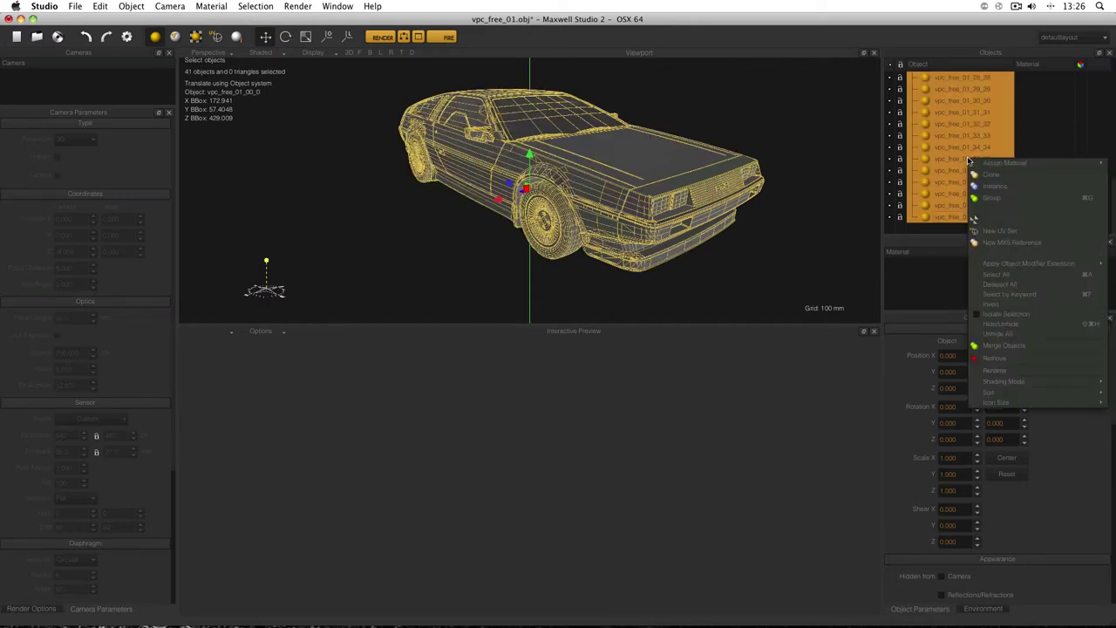
{"action": "left_click", "coordinate": [1001, 199]}
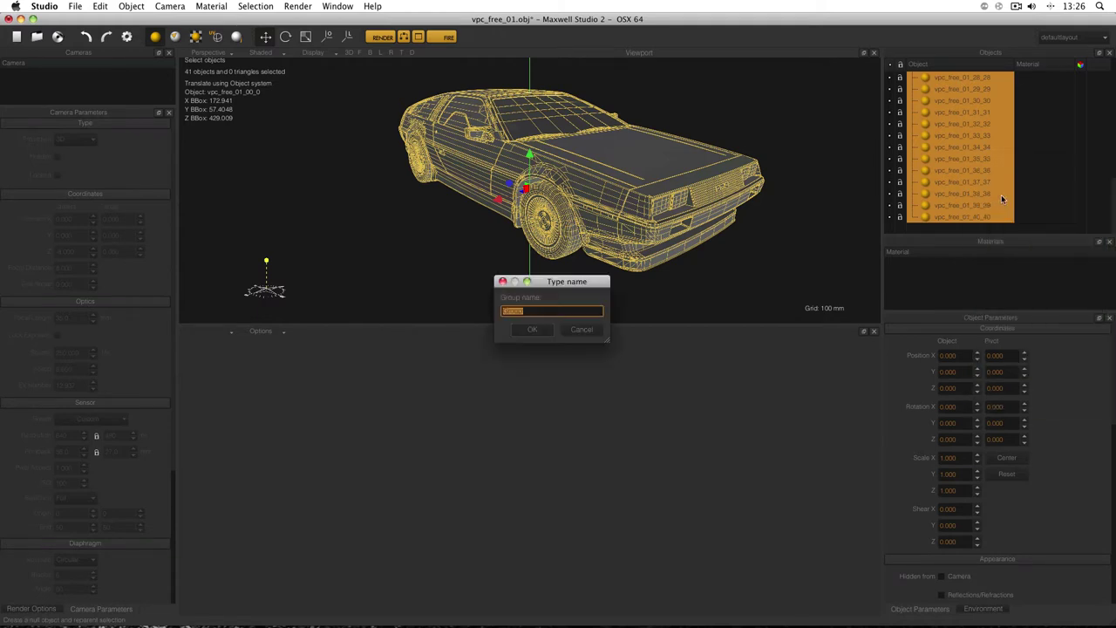
{"action": "left_click", "coordinate": [528, 332]}
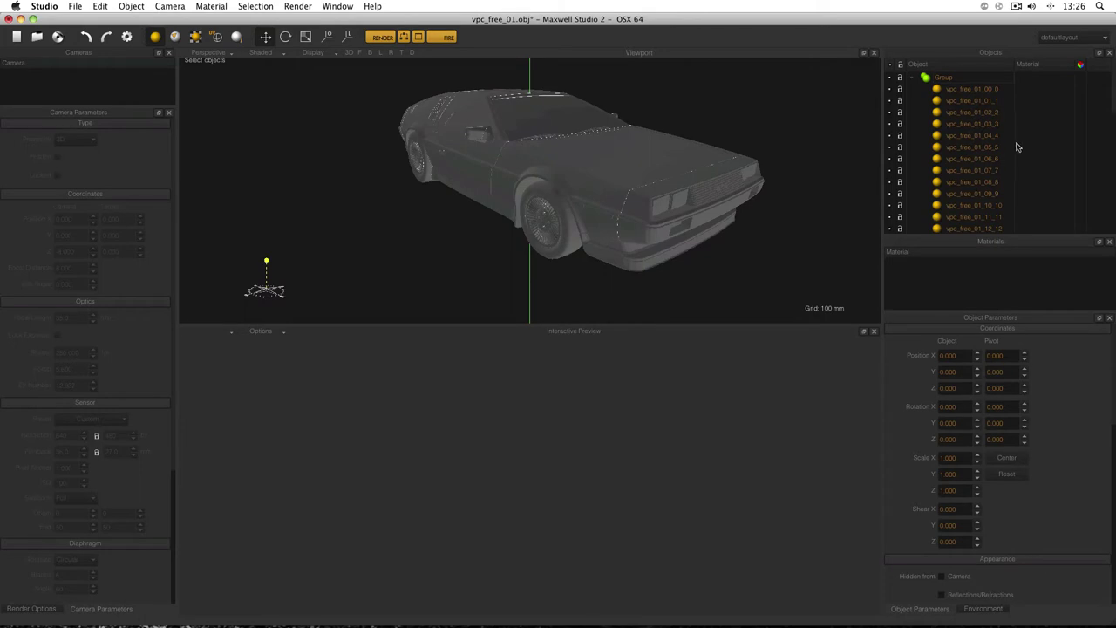
Scale the car group to 0.01 in X, Y and Z
{"action": "left_click", "coordinate": [945, 78]}
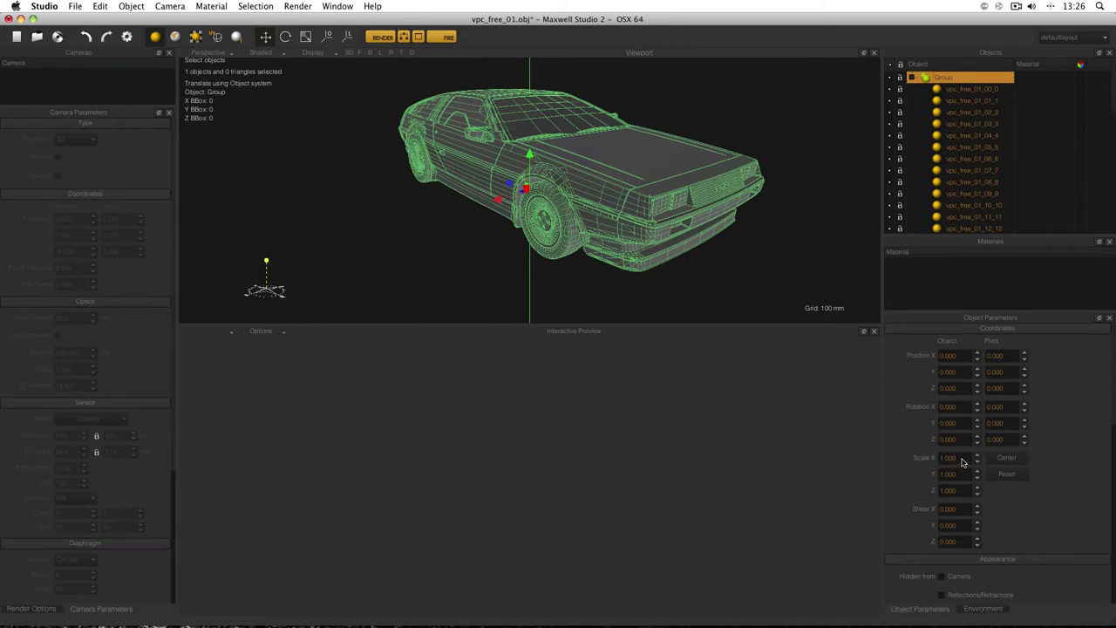
{"action": "left_click_drag", "start_coordinate": [962, 461], "coordinate": [925, 461]}
{"action": "type", "text": "0.01"}
{"action": "key", "text": "Tab"}
{"action": "type", "text": "0.01"}
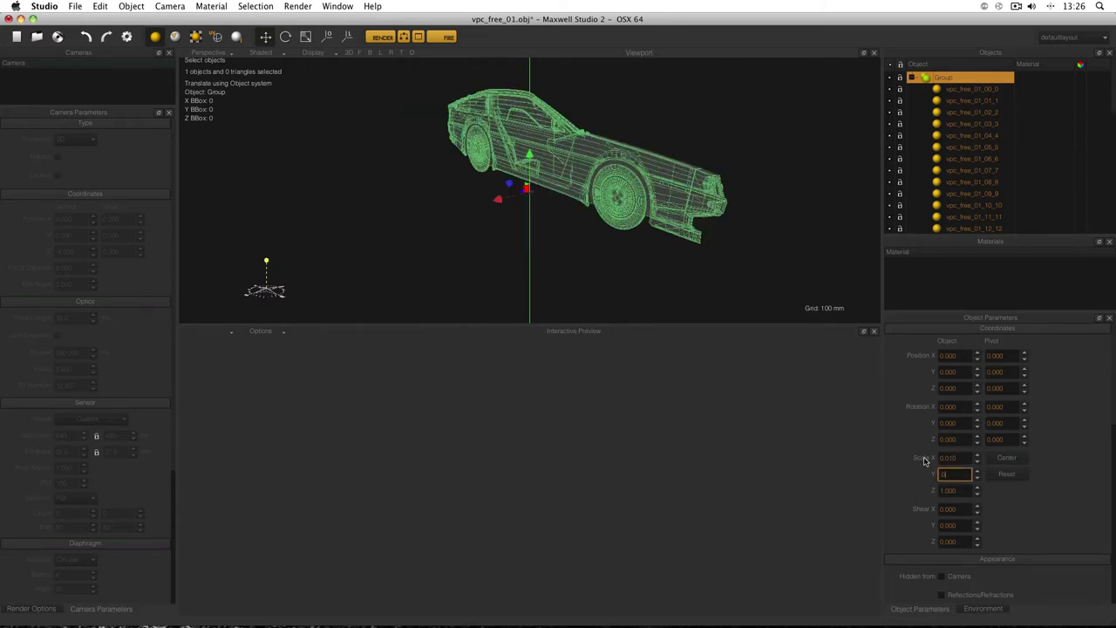
{"action": "key", "text": "Tab"}
{"action": "type", "text": "0.01"}
{"action": "key", "text": "Return"}
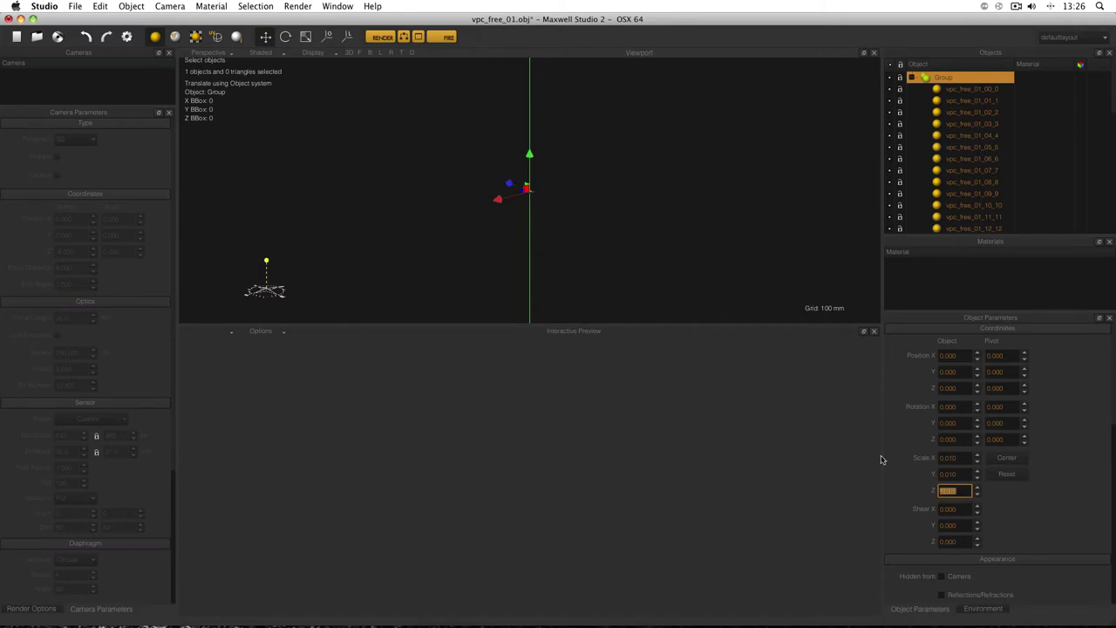
Center the scene in the viewport and check the rescaled car body's bounding-box dimensions from several sides
{"action": "left_click", "coordinate": [593, 154]}
{"action": "right_click", "coordinate": [591, 152]}
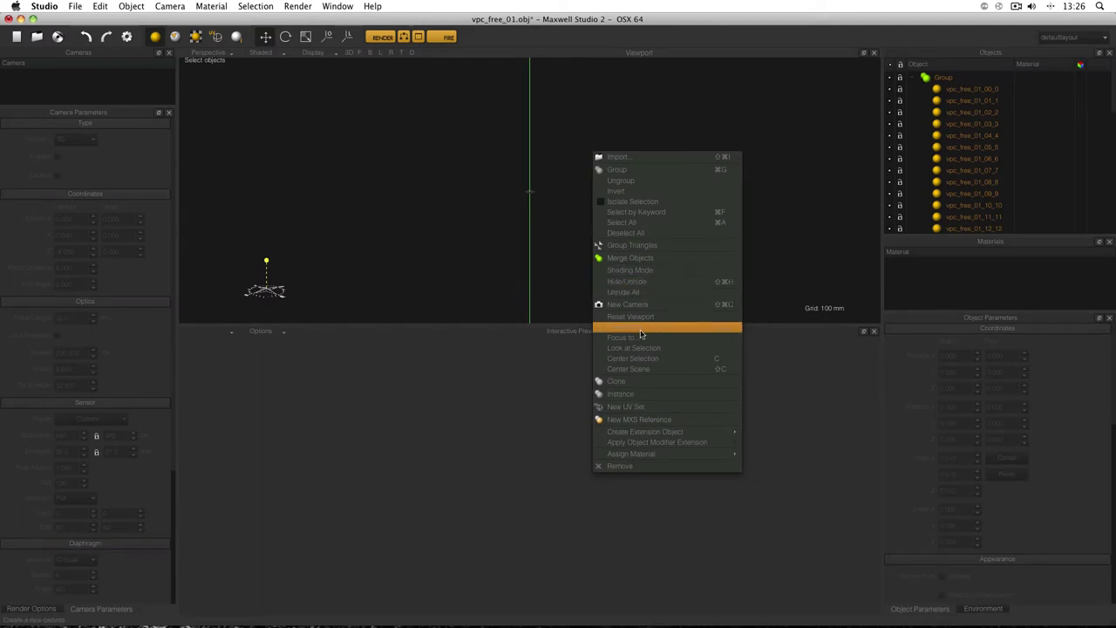
{"action": "left_click", "coordinate": [643, 367]}
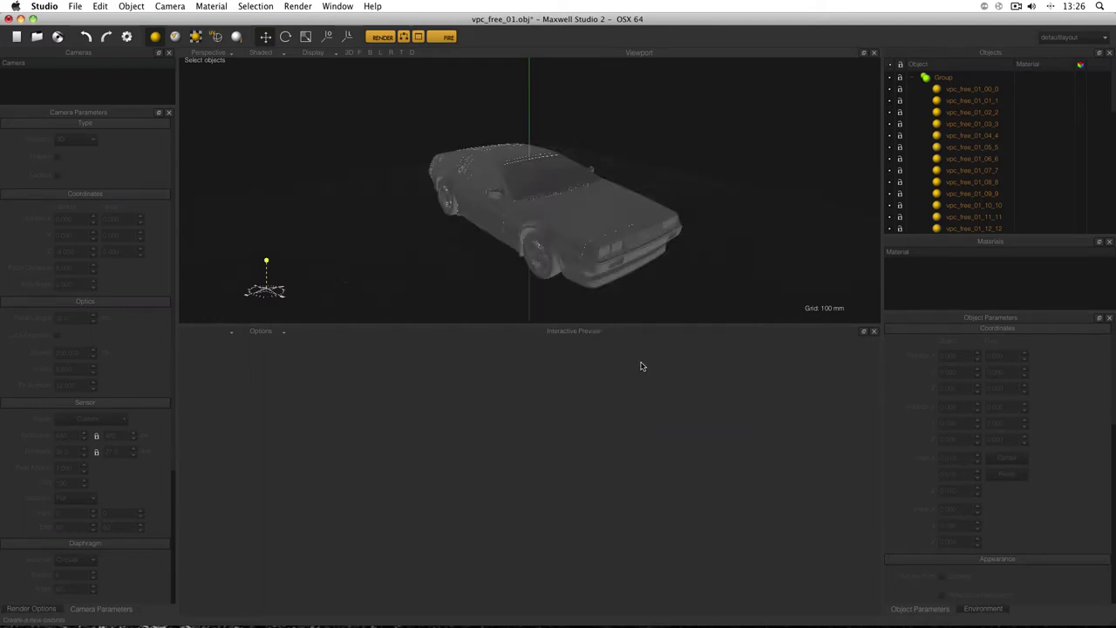
{"action": "left_click", "coordinate": [676, 217]}
{"action": "left_click_drag", "start_coordinate": [631, 208], "coordinate": [723, 189], "text": "alt"}
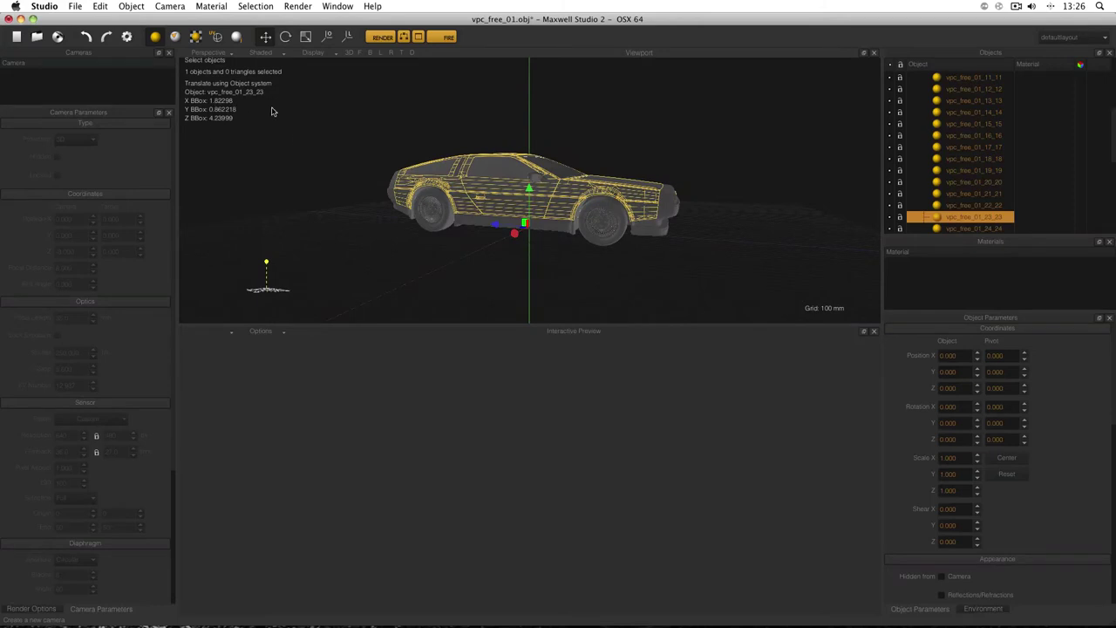
{"action": "left_click_drag", "start_coordinate": [634, 138], "coordinate": [683, 167], "text": "alt"}
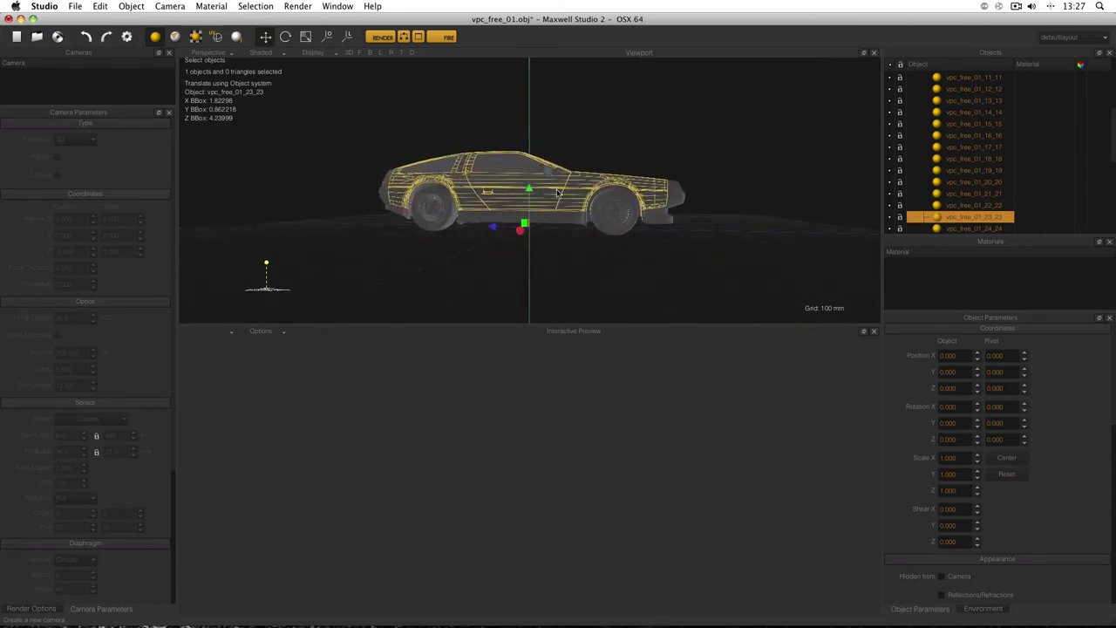
{"action": "left_click_drag", "start_coordinate": [622, 184], "coordinate": [527, 170], "text": "alt"}
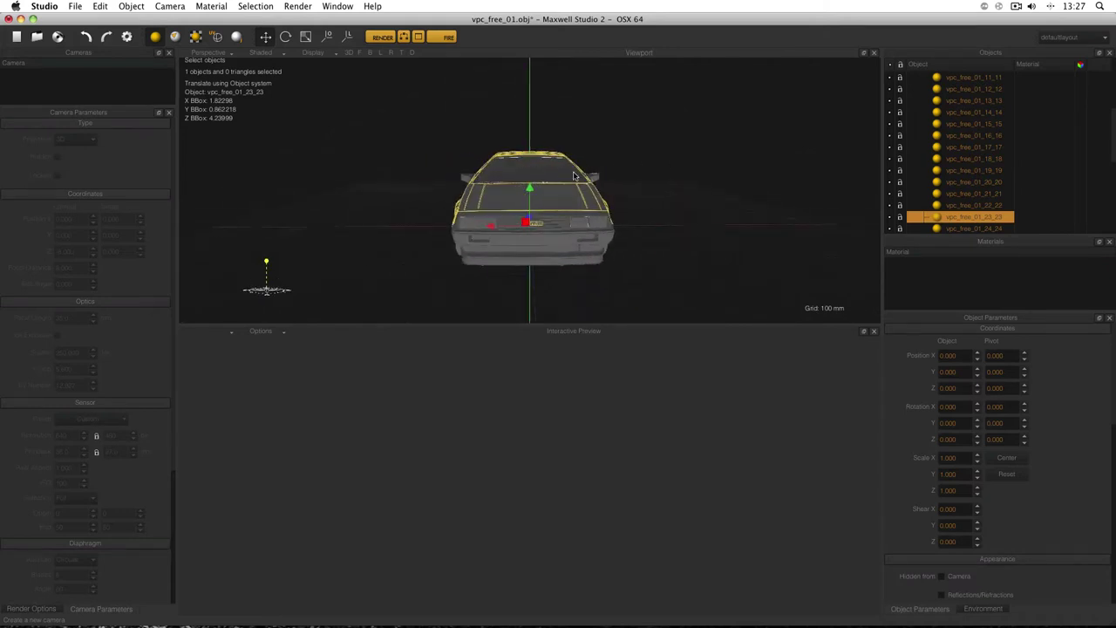
{"action": "mouse_move", "coordinate": [623, 179]}
{"action": "left_mouse_down", "text": "alt"}
{"action": "mouse_move", "coordinate": [546, 172]}
{"action": "mouse_move", "coordinate": [611, 184]}
{"action": "mouse_move", "coordinate": [555, 186]}
{"action": "mouse_move", "coordinate": [624, 181]}
{"action": "left_mouse_up", "text": "alt"}
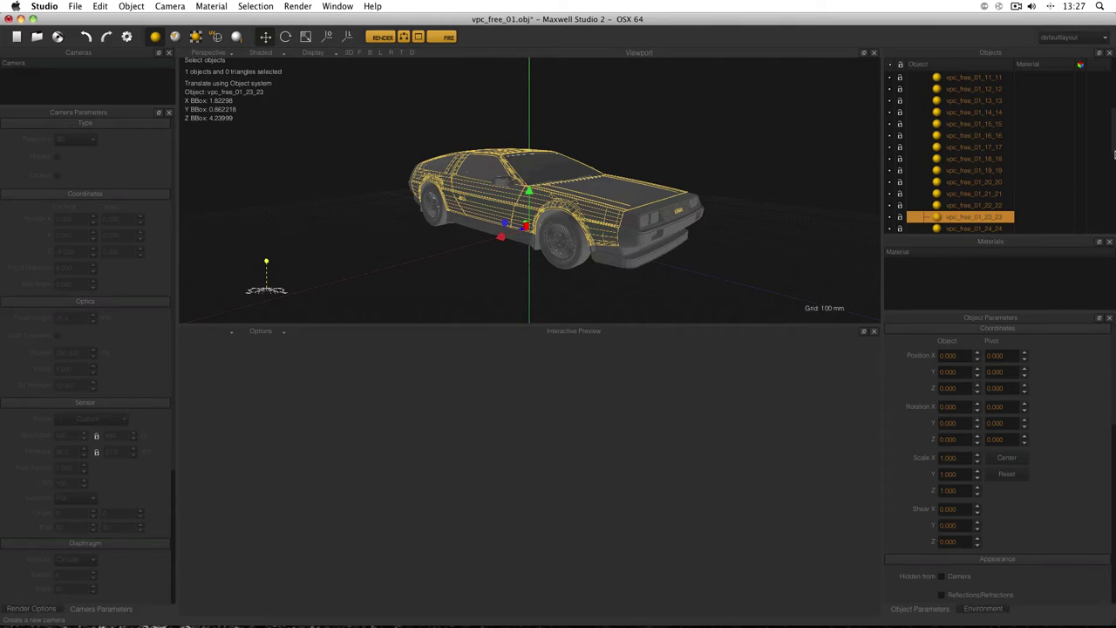
Identify the car part vpc_free_01_00_0 in the viewport and rename it Bumpers
{"action": "left_click_drag", "start_coordinate": [1115, 154], "coordinate": [1114, 87]}
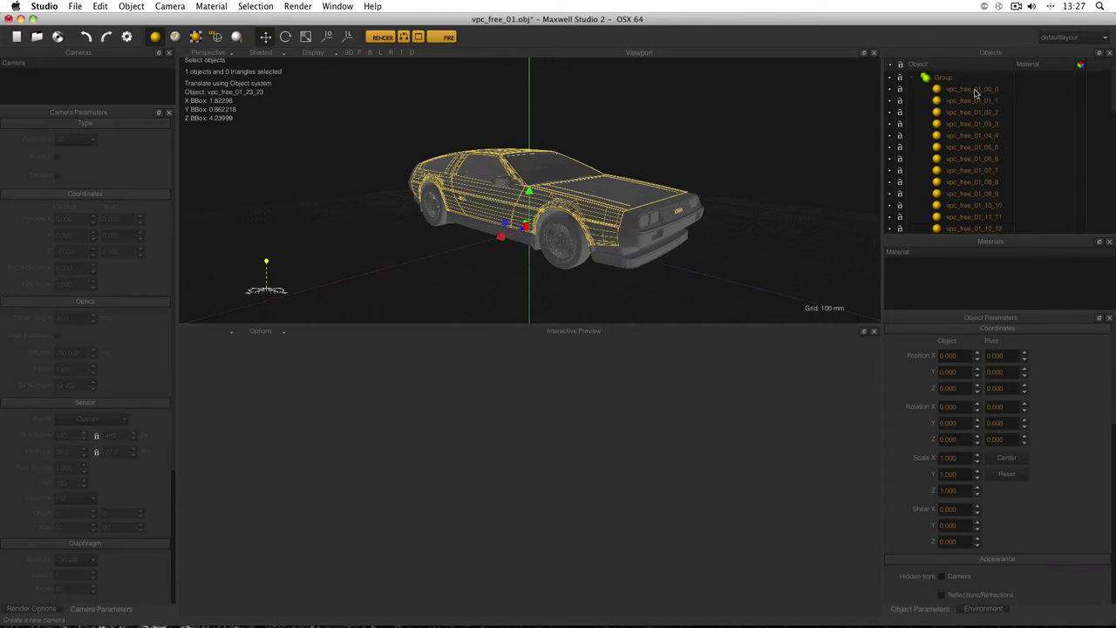
{"action": "left_click", "coordinate": [972, 89]}
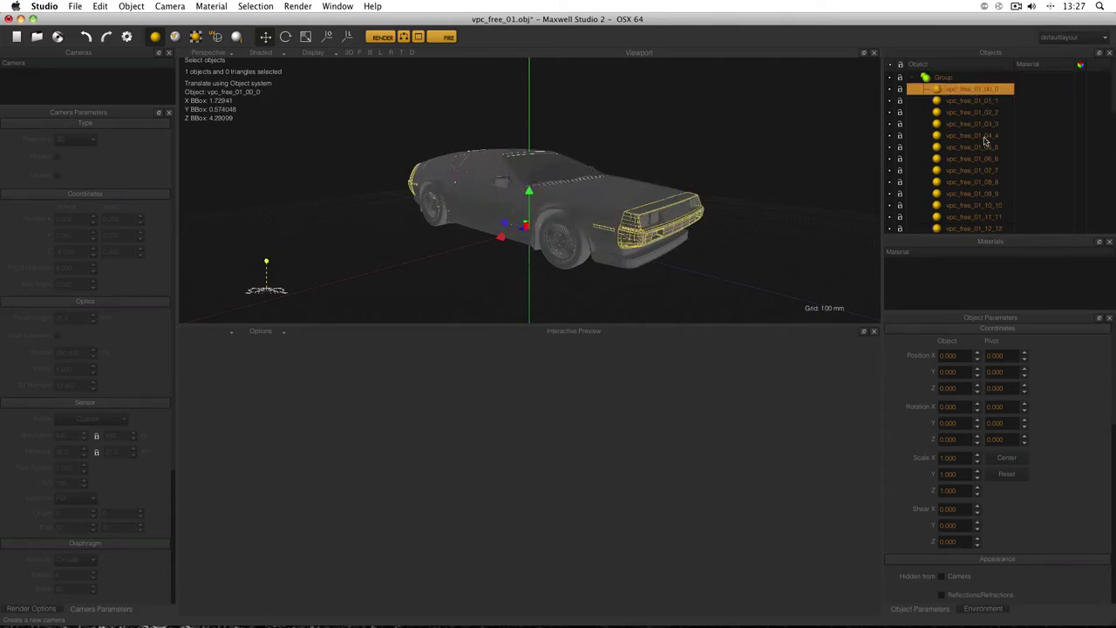
{"action": "left_click_drag", "start_coordinate": [581, 162], "coordinate": [523, 157], "text": "alt"}
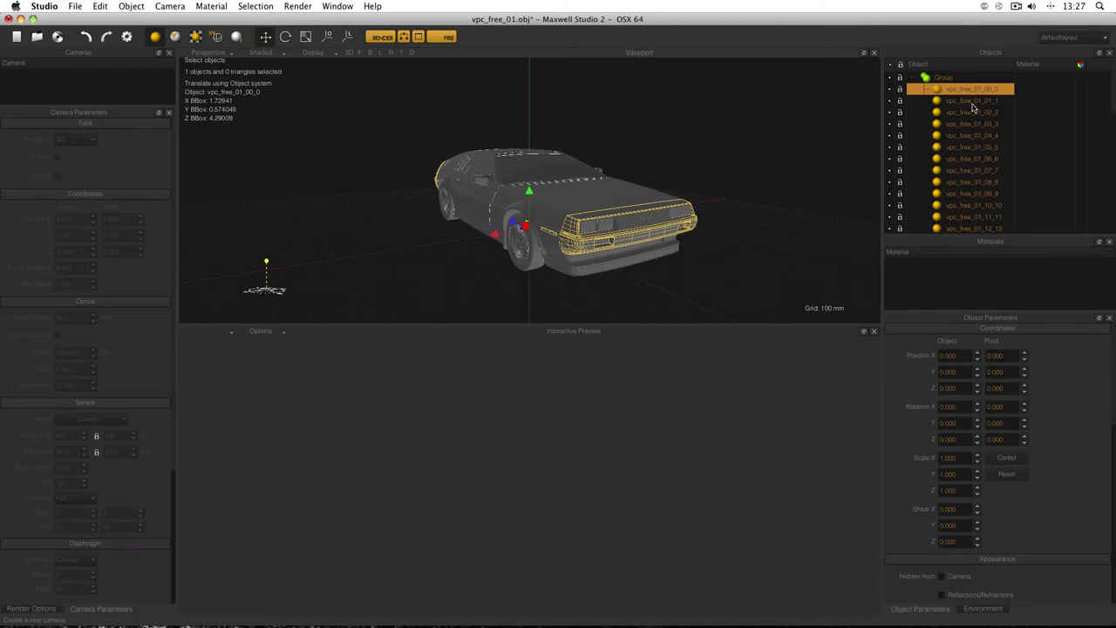
{"action": "left_click", "coordinate": [979, 159]}
{"action": "left_click", "coordinate": [968, 183]}
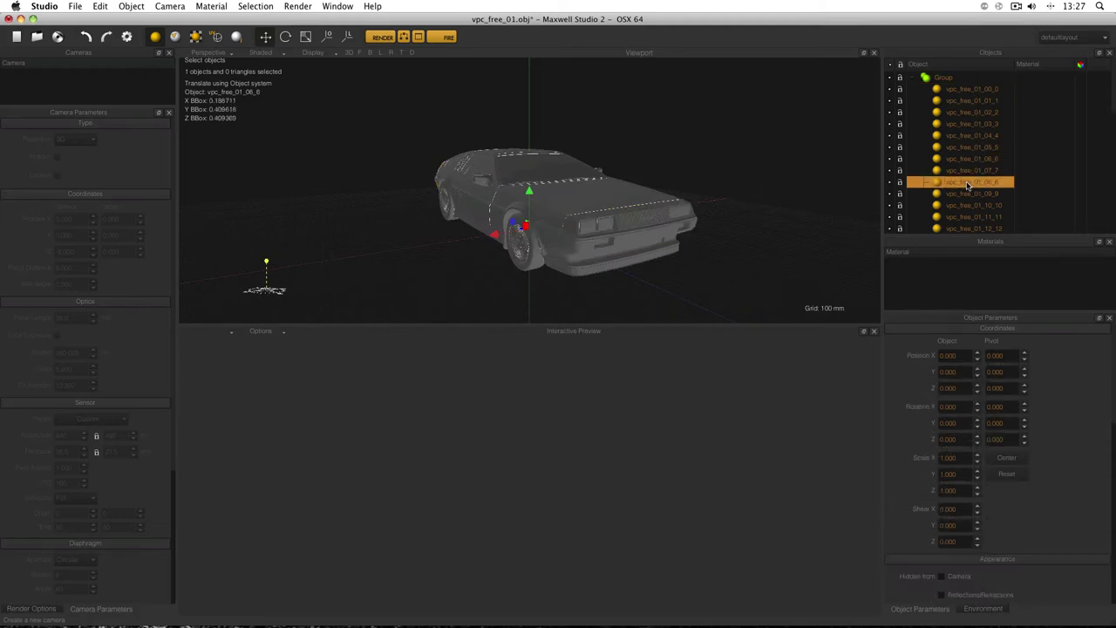
{"action": "left_click", "coordinate": [971, 88]}
{"action": "left_click_drag", "start_coordinate": [684, 177], "coordinate": [740, 179], "text": "alt"}
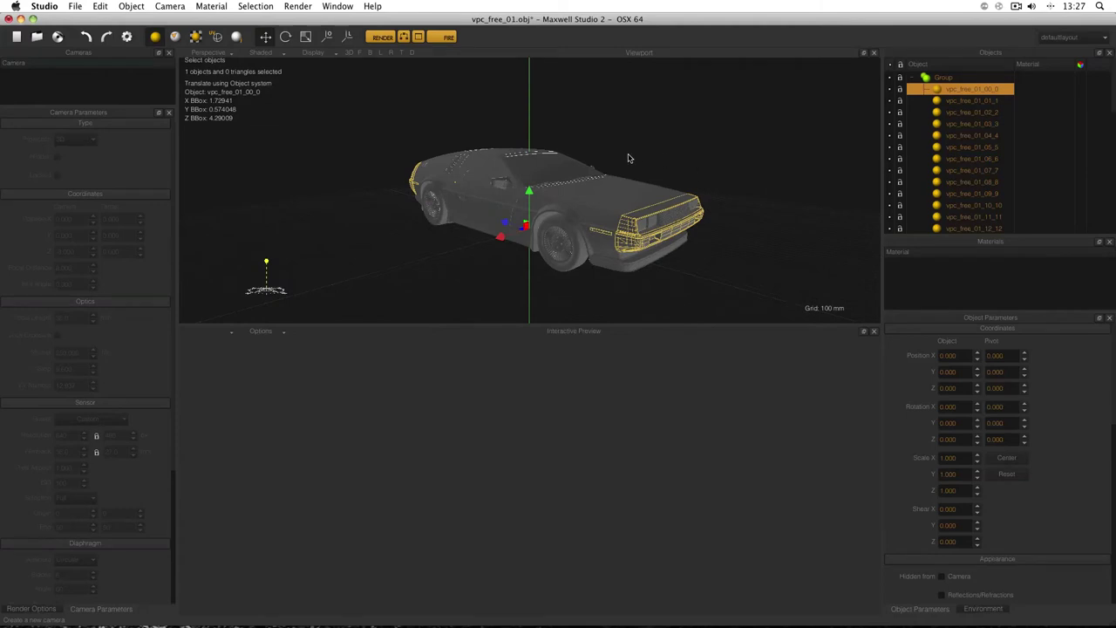
{"action": "double_click", "coordinate": [974, 90]}
{"action": "type", "text": "Bumpers"}
{"action": "key", "text": "Return"}
Rename the car's glass object, vpc_free_01_01_1, as Windows and select the object below it
{"action": "key", "text": "Down"}
{"action": "key", "text": "Return"}
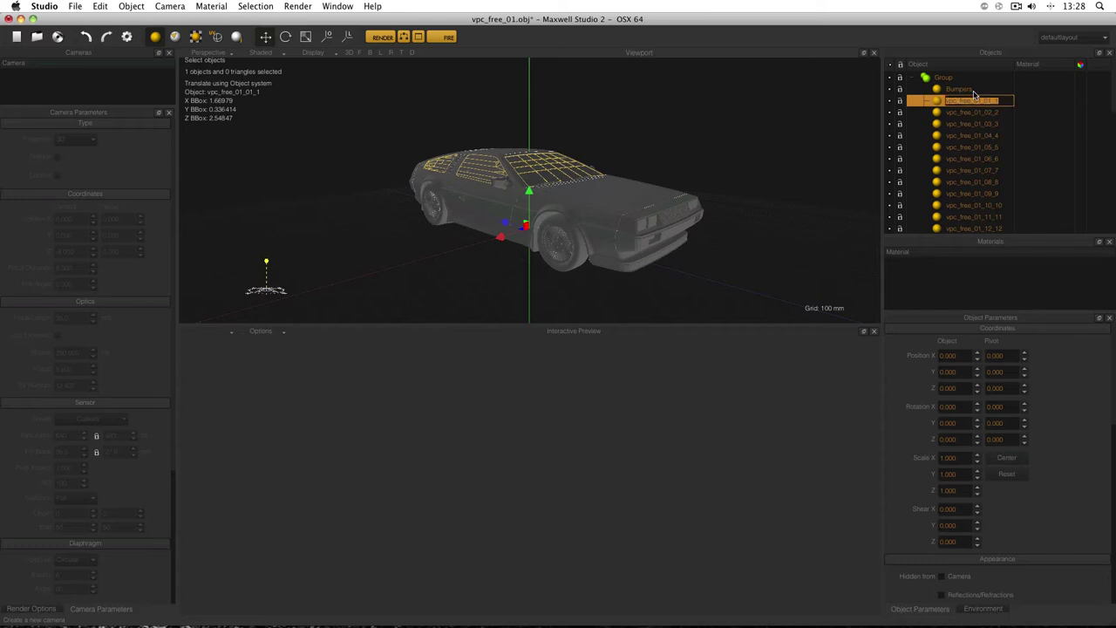
{"action": "type", "text": "Windows"}
{"action": "key", "text": "Return"}
{"action": "key", "text": "Down"}
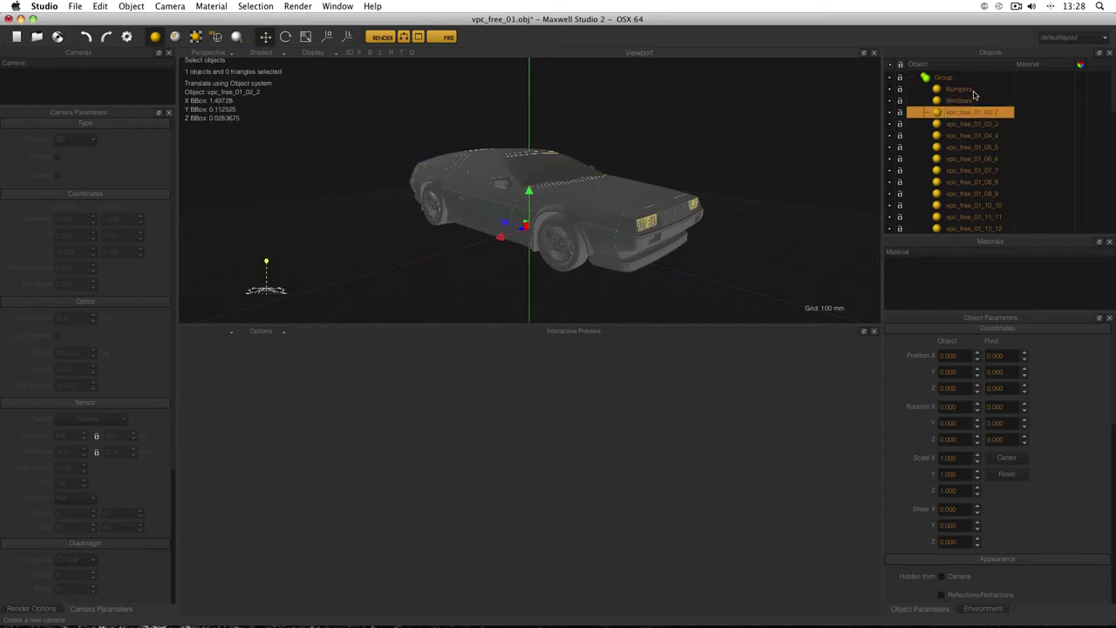
Rename vpc_free_01_02_2 as Headlights and the object below it as Headlight backs, and examine the car's headlights up close
{"action": "key", "text": "Return"}
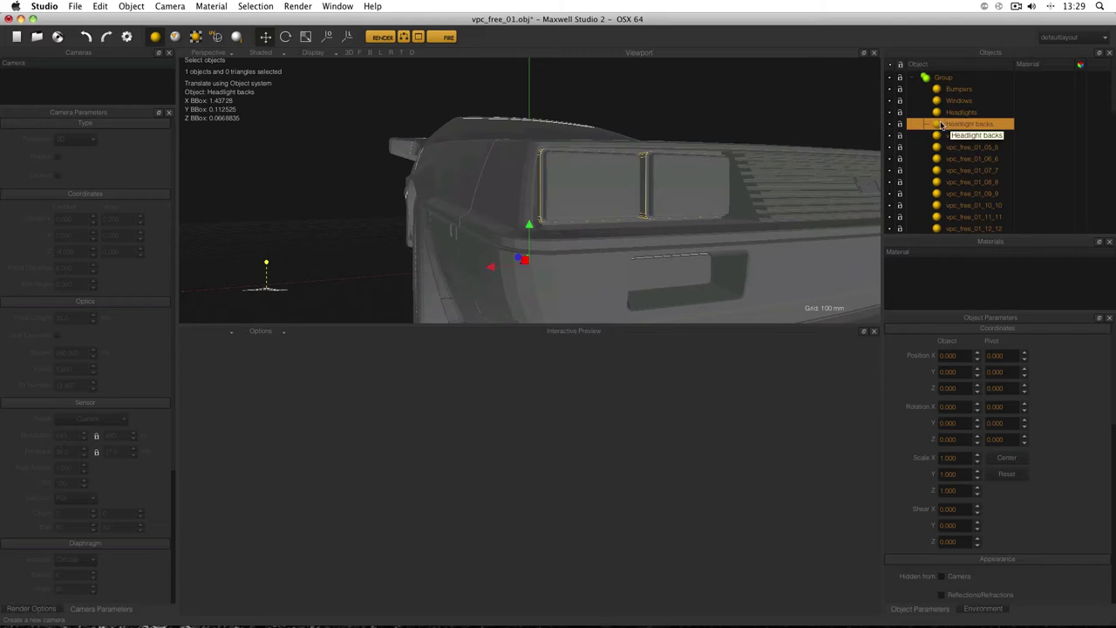
{"action": "scroll", "coordinate": [663, 150], "scroll_direction": "down", "scroll_amount": 5}
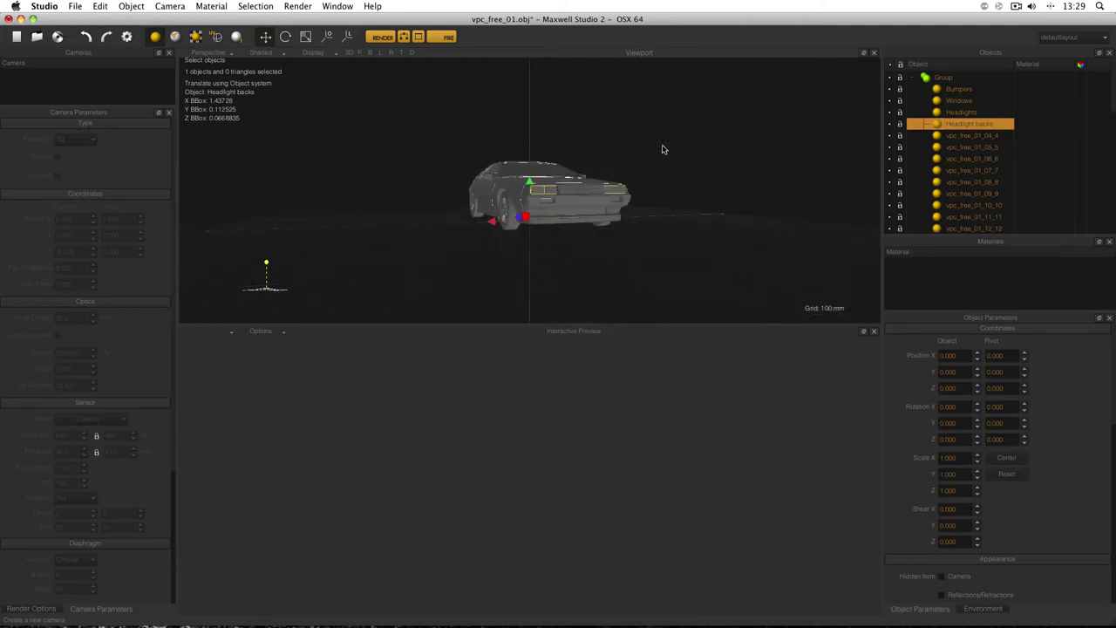
{"action": "left_click_drag", "start_coordinate": [623, 125], "coordinate": [608, 174], "text": "alt"}
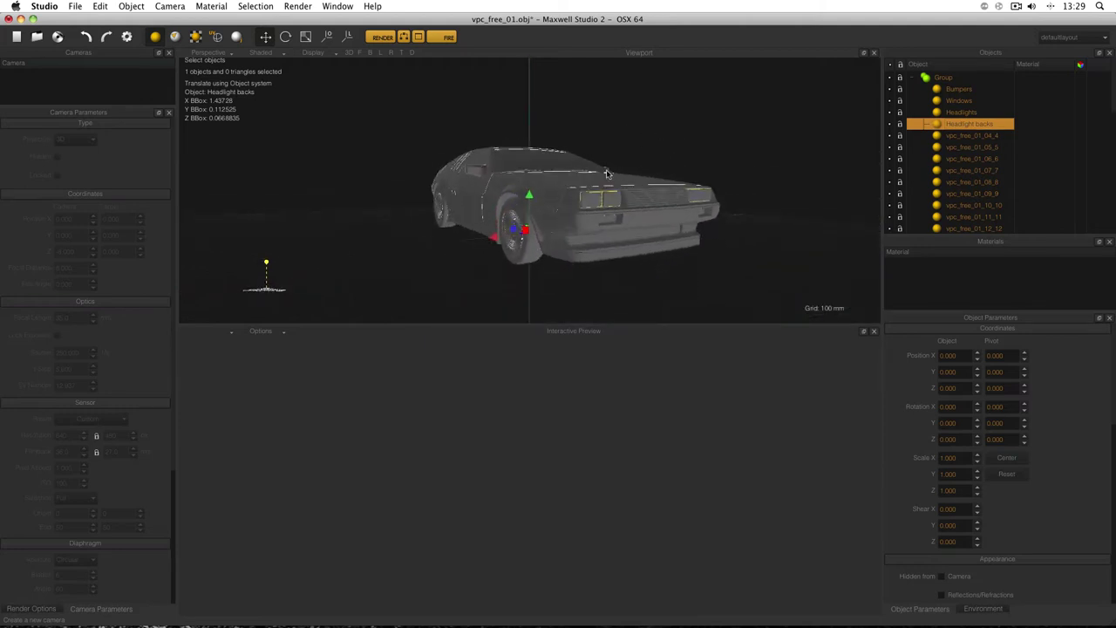
{"action": "scroll", "coordinate": [662, 195], "scroll_direction": "up", "scroll_amount": 6}
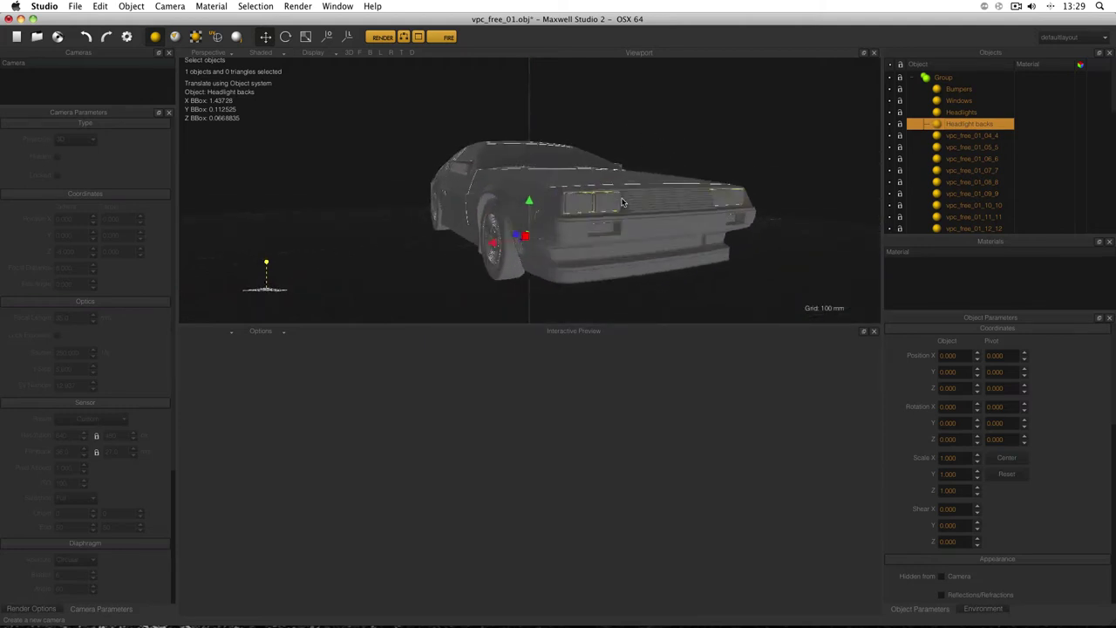
{"action": "left_click_drag", "start_coordinate": [708, 184], "coordinate": [732, 183], "text": "alt"}
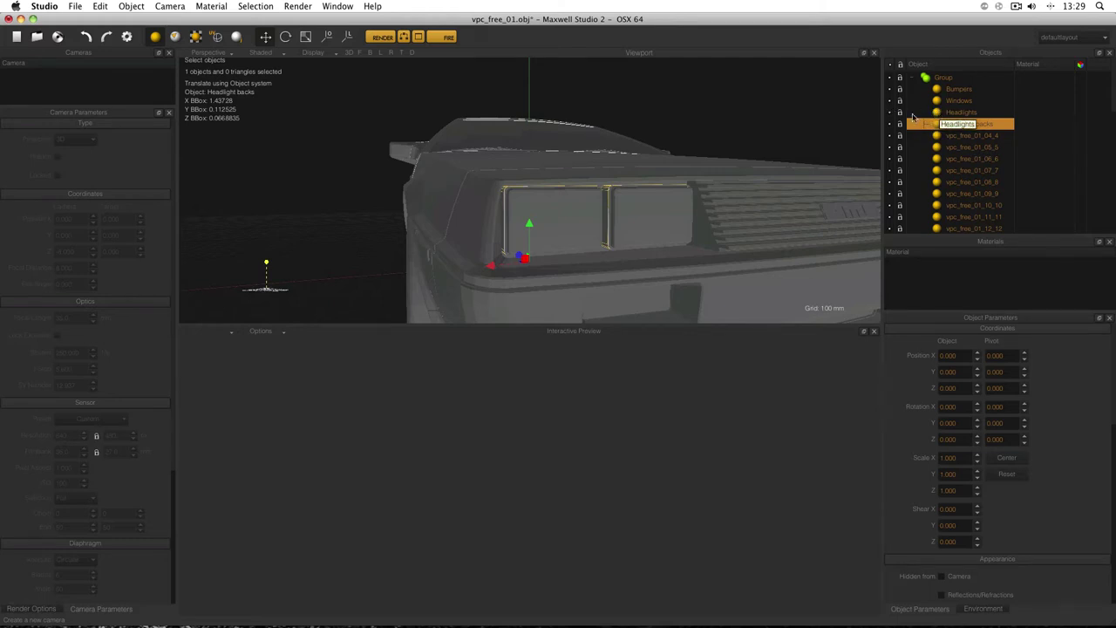
Hide Headlights to inspect the Headlight backs, and rename the two objects Headlight glass and Headlight reflectors
{"action": "left_click", "coordinate": [890, 113]}
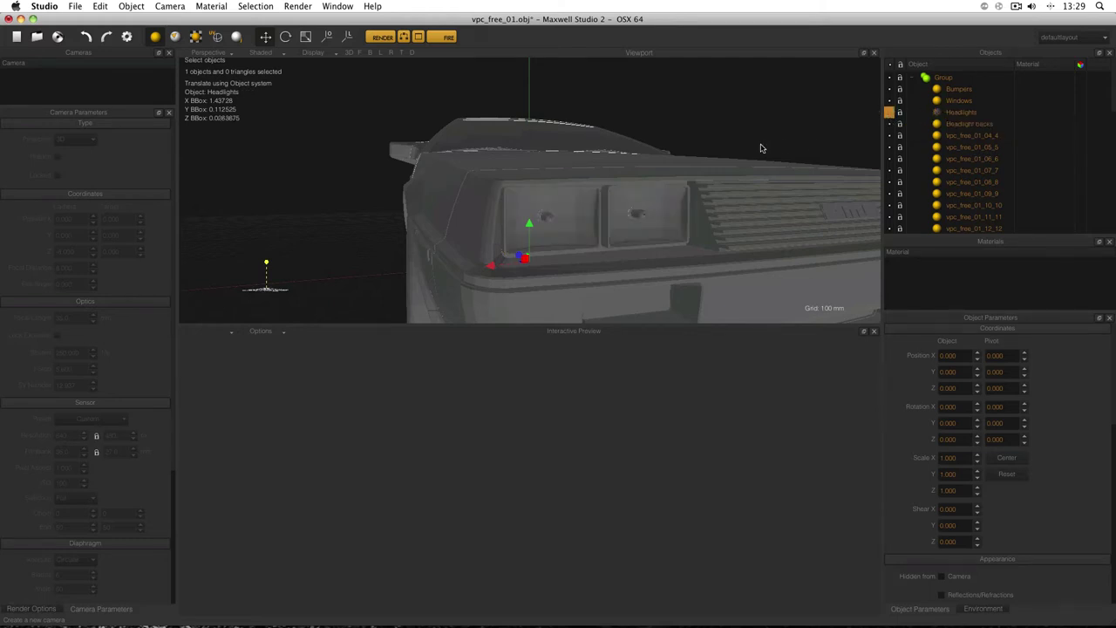
{"action": "left_click_drag", "start_coordinate": [729, 171], "coordinate": [712, 171], "text": "alt"}
{"action": "left_click", "coordinate": [965, 125]}
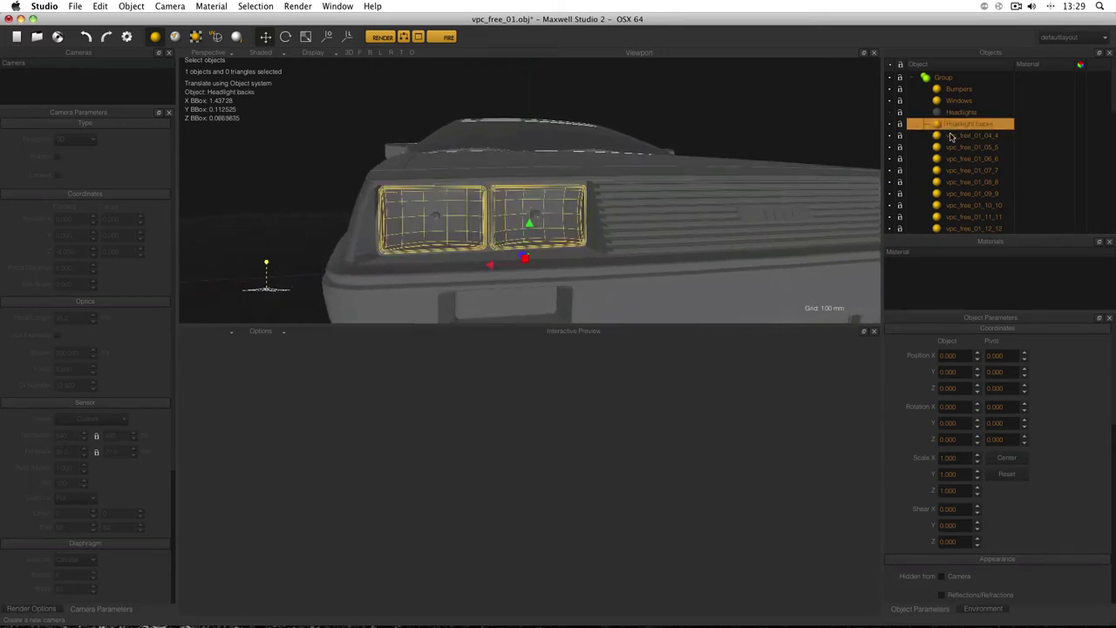
{"action": "left_click_drag", "start_coordinate": [650, 189], "coordinate": [712, 179], "text": "alt"}
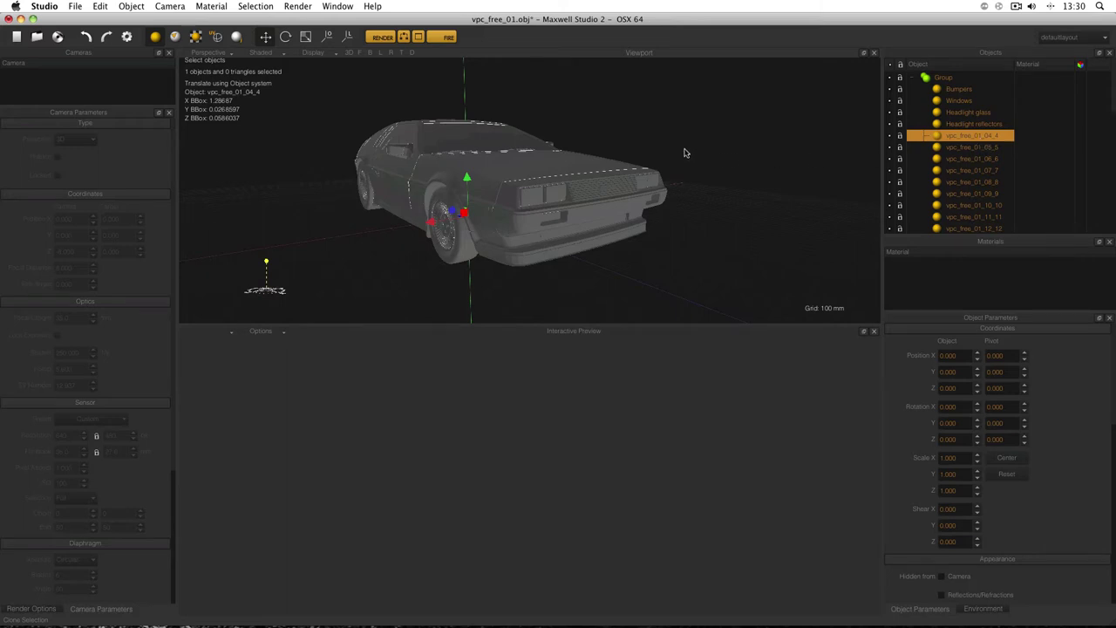
Center the view on vpc_free_01_04_4 and hide Headlight glass to identify the selected part inside the headlights
{"action": "middle_click_drag", "start_coordinate": [685, 152], "coordinate": [417, 130]}
{"action": "right_click", "coordinate": [578, 133]}
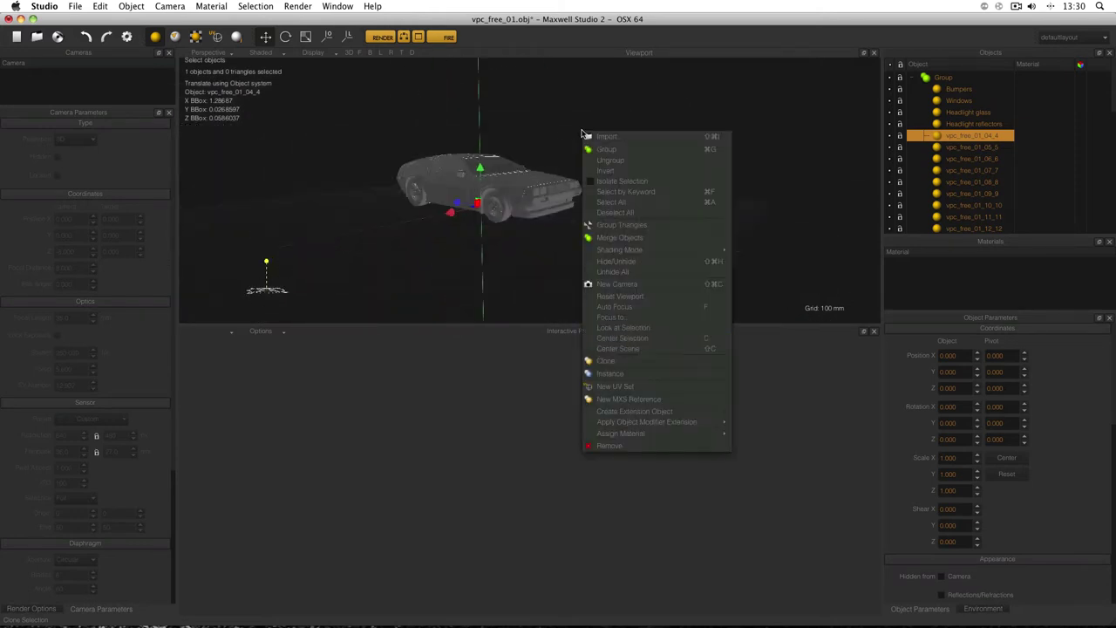
{"action": "left_click", "coordinate": [619, 338]}
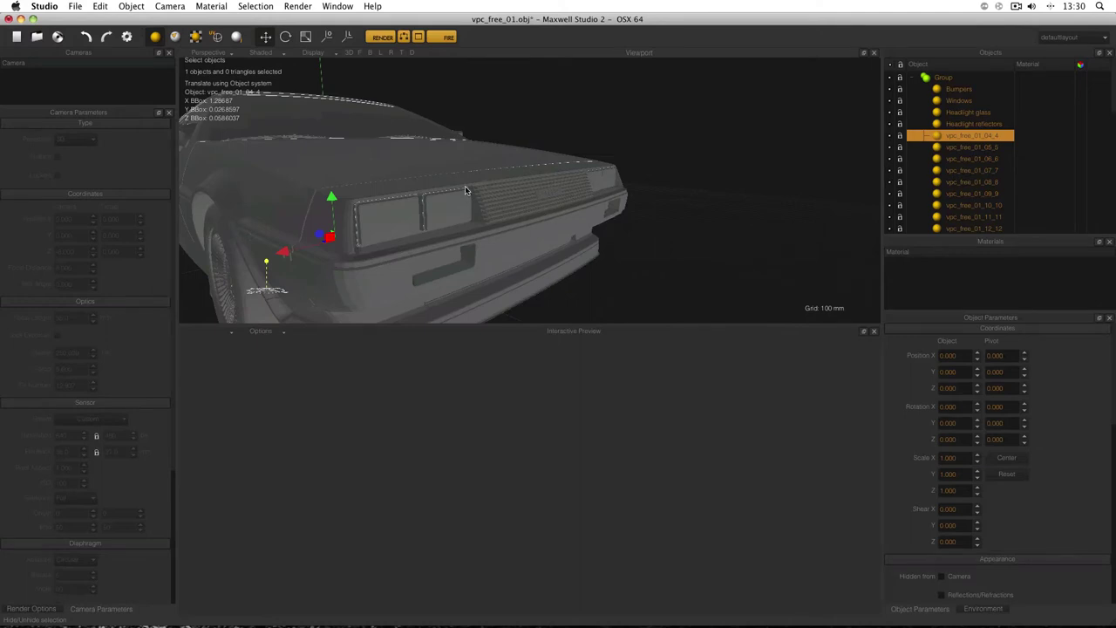
{"action": "middle_click_drag", "start_coordinate": [524, 184], "coordinate": [558, 179]}
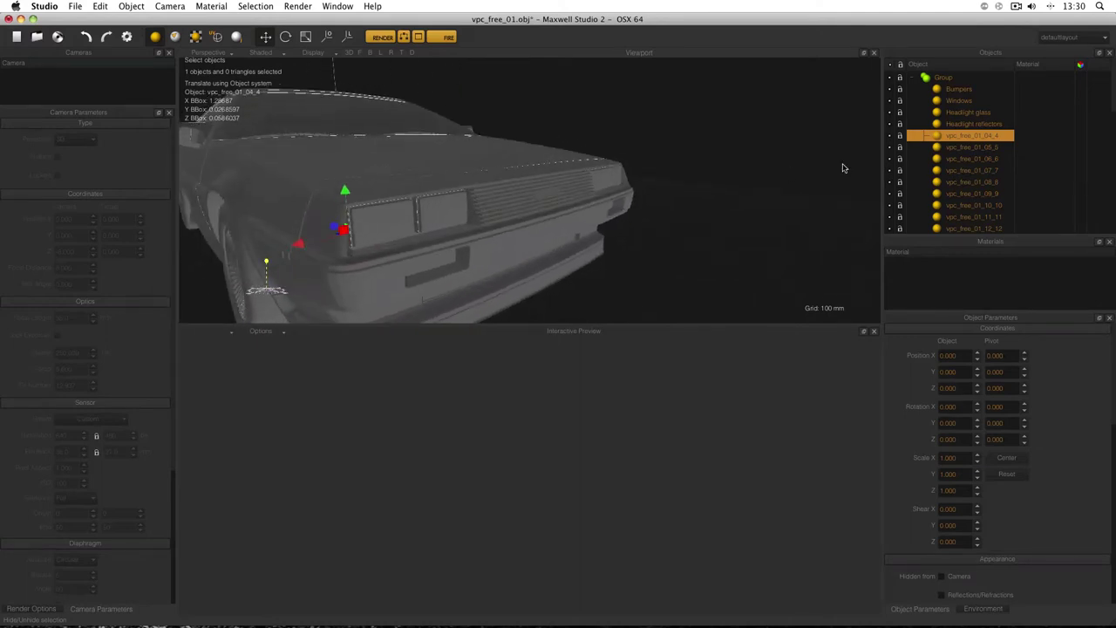
{"action": "left_click", "coordinate": [890, 114]}
{"action": "left_click", "coordinate": [984, 137]}
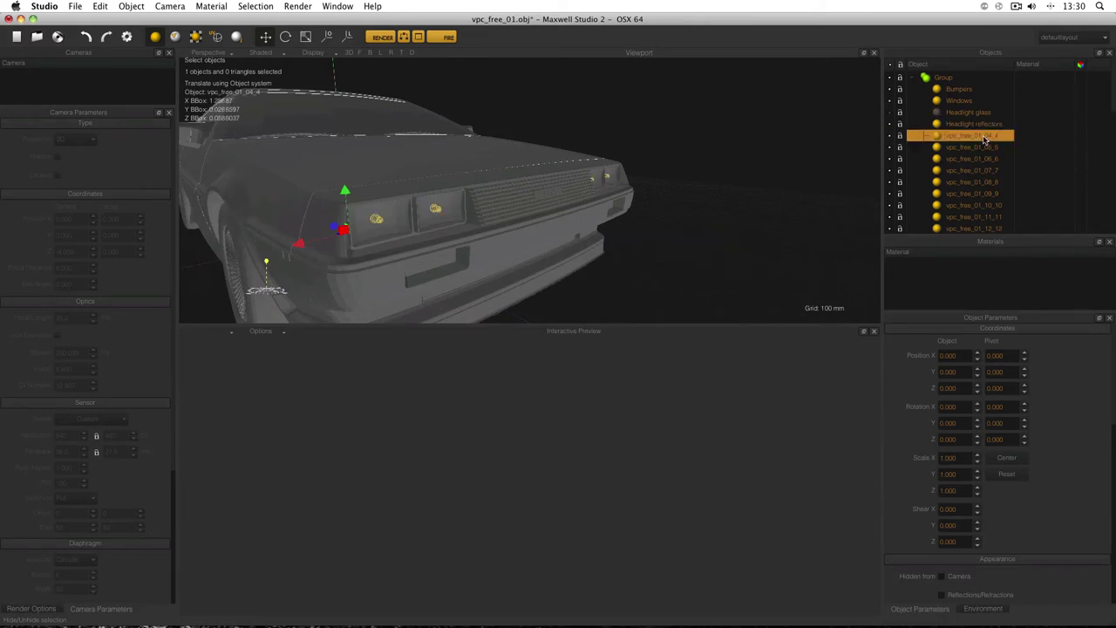
{"action": "middle_click_drag", "start_coordinate": [659, 130], "coordinate": [581, 121]}
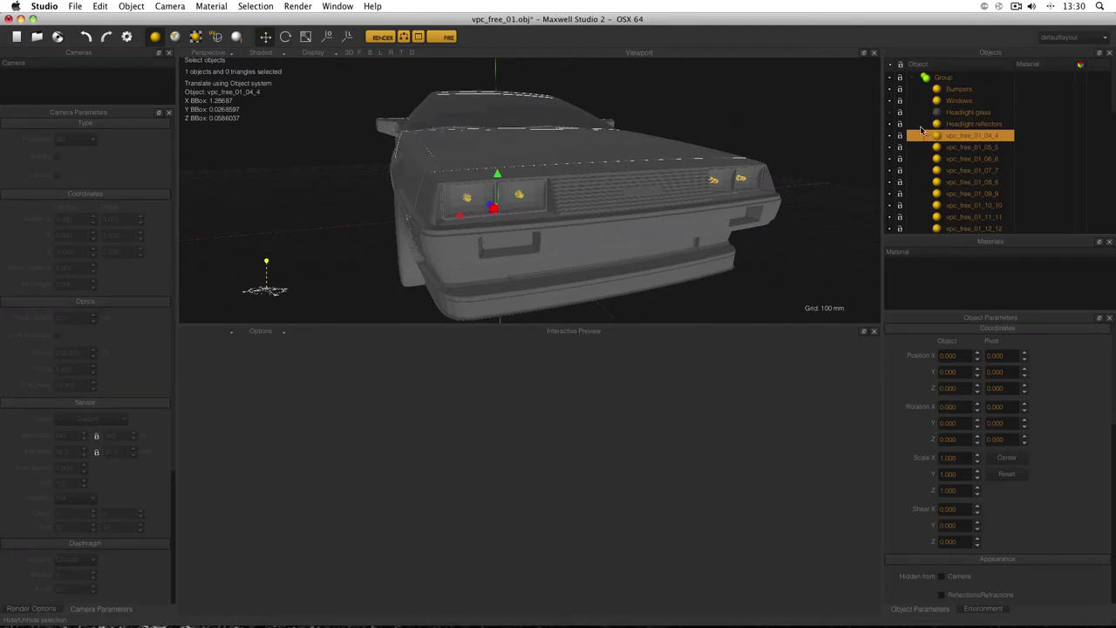
Hide Headlight reflectors, Windows and Bumpers, and reselect vpc_free_01_04_4 to examine its shape inside the front of the car
{"action": "left_click", "coordinate": [890, 124]}
{"action": "left_click", "coordinate": [889, 101]}
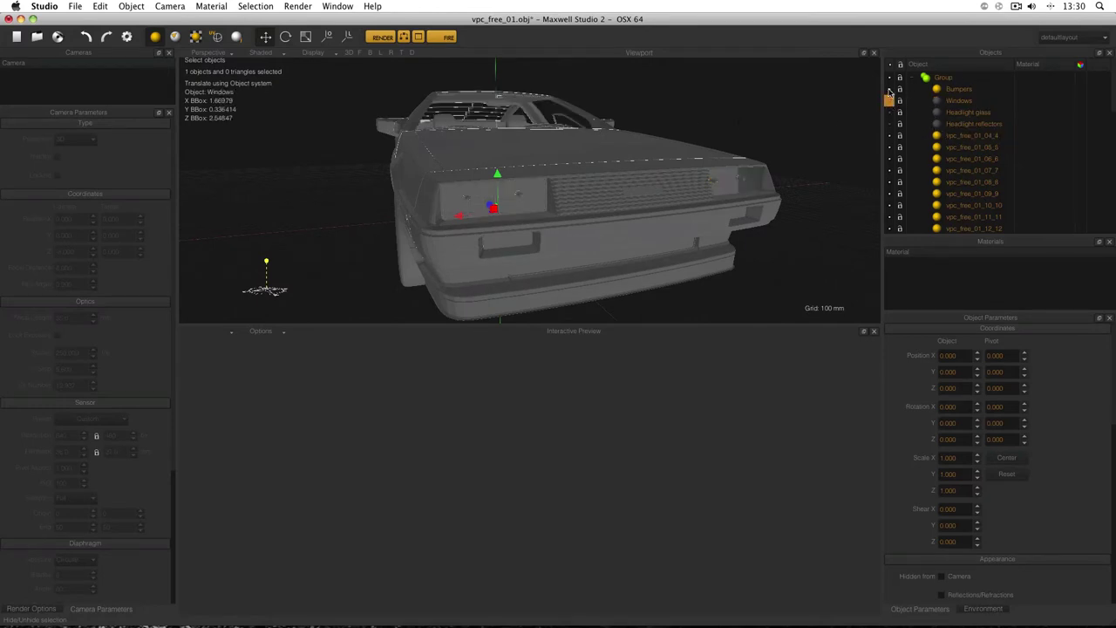
{"action": "left_click", "coordinate": [890, 89]}
{"action": "middle_click_drag", "start_coordinate": [638, 142], "coordinate": [667, 146]}
{"action": "left_click", "coordinate": [971, 137]}
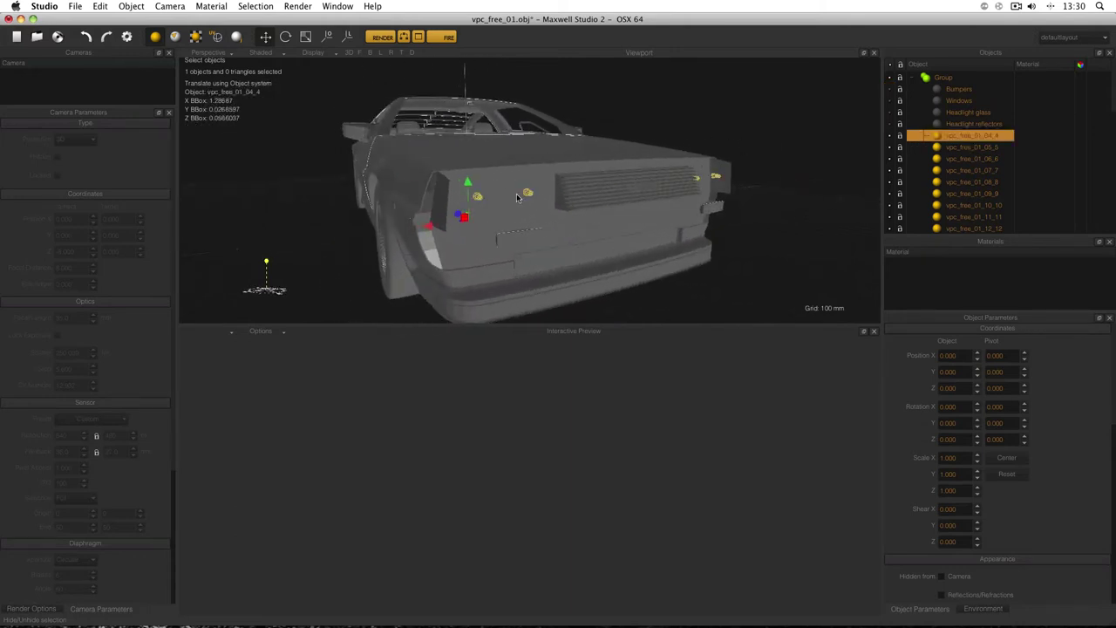
{"action": "middle_click_drag", "start_coordinate": [517, 198], "coordinate": [541, 200]}
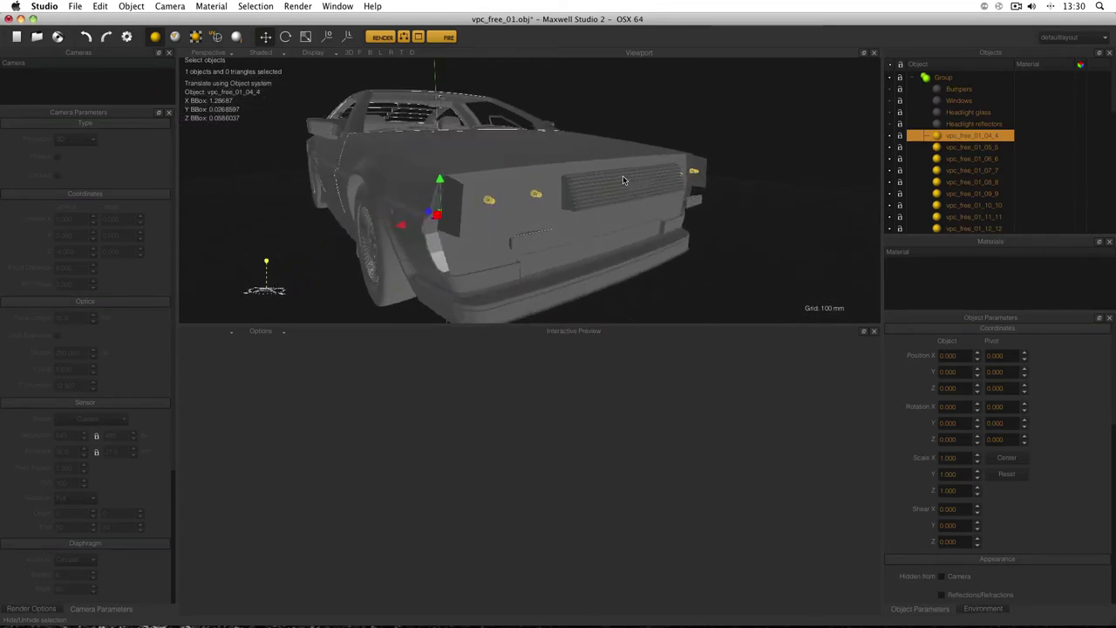
{"action": "mouse_move", "coordinate": [622, 179]}
{"action": "middle_mouse_down"}
{"action": "mouse_move", "coordinate": [533, 171]}
{"action": "mouse_move", "coordinate": [635, 165]}
{"action": "mouse_move", "coordinate": [605, 137]}
{"action": "mouse_move", "coordinate": [608, 179]}
{"action": "mouse_move", "coordinate": [576, 180]}
{"action": "mouse_move", "coordinate": [611, 184]}
{"action": "middle_mouse_up"}
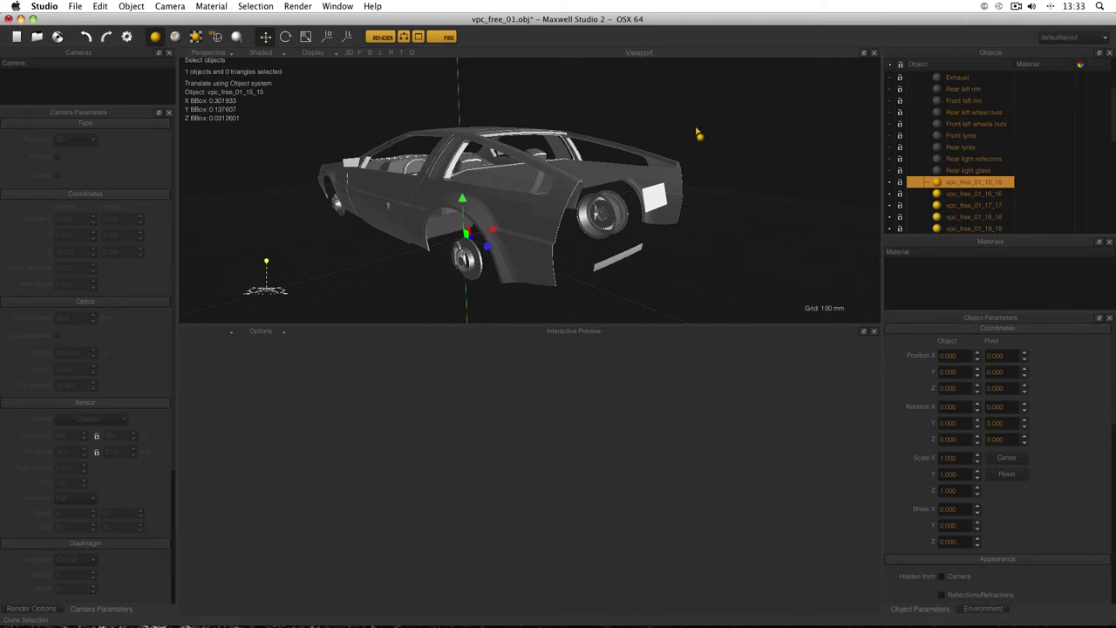
Center the view on vpc_free_01_15_15 at the rear of the car and examine the part up close
{"action": "mouse_move", "coordinate": [626, 137]}
{"action": "middle_mouse_down"}
{"action": "mouse_move", "coordinate": [661, 140]}
{"action": "mouse_move", "coordinate": [630, 144]}
{"action": "middle_mouse_up"}
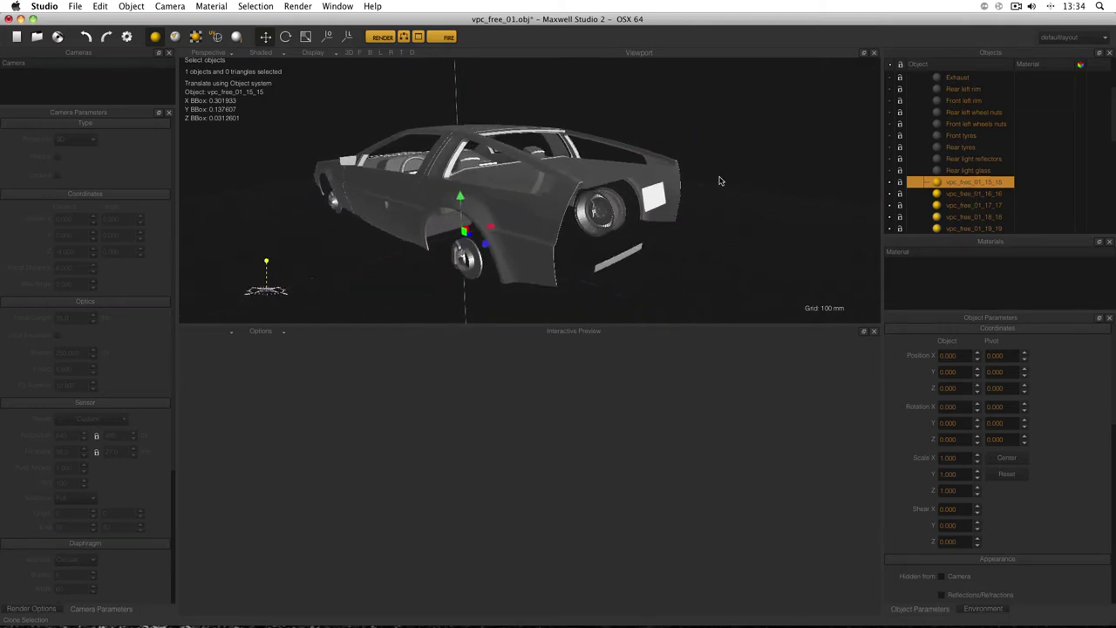
{"action": "mouse_move", "coordinate": [733, 154]}
{"action": "middle_mouse_down"}
{"action": "mouse_move", "coordinate": [486, 172]}
{"action": "mouse_move", "coordinate": [723, 155]}
{"action": "middle_mouse_up"}
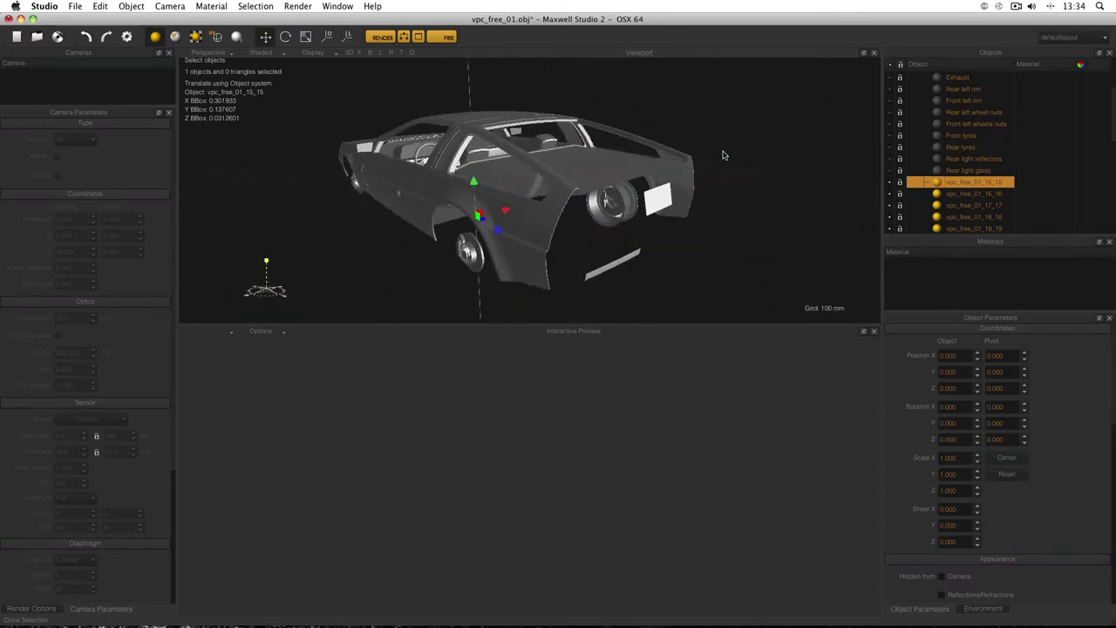
{"action": "middle_click_drag", "start_coordinate": [844, 170], "coordinate": [737, 118]}
{"action": "right_click", "coordinate": [738, 118]}
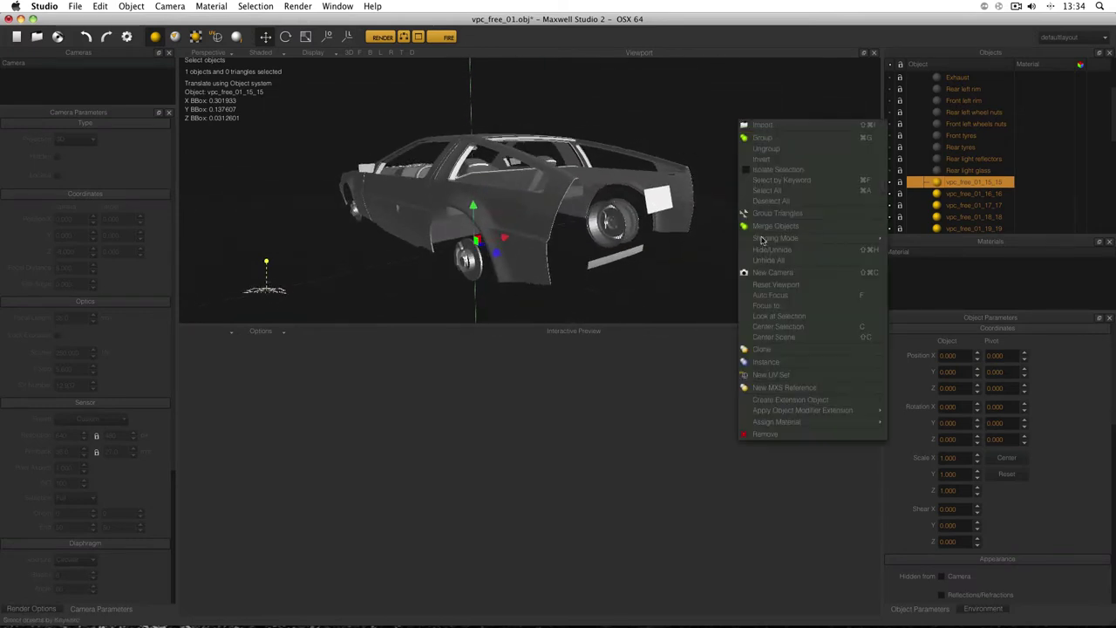
{"action": "left_click", "coordinate": [771, 325]}
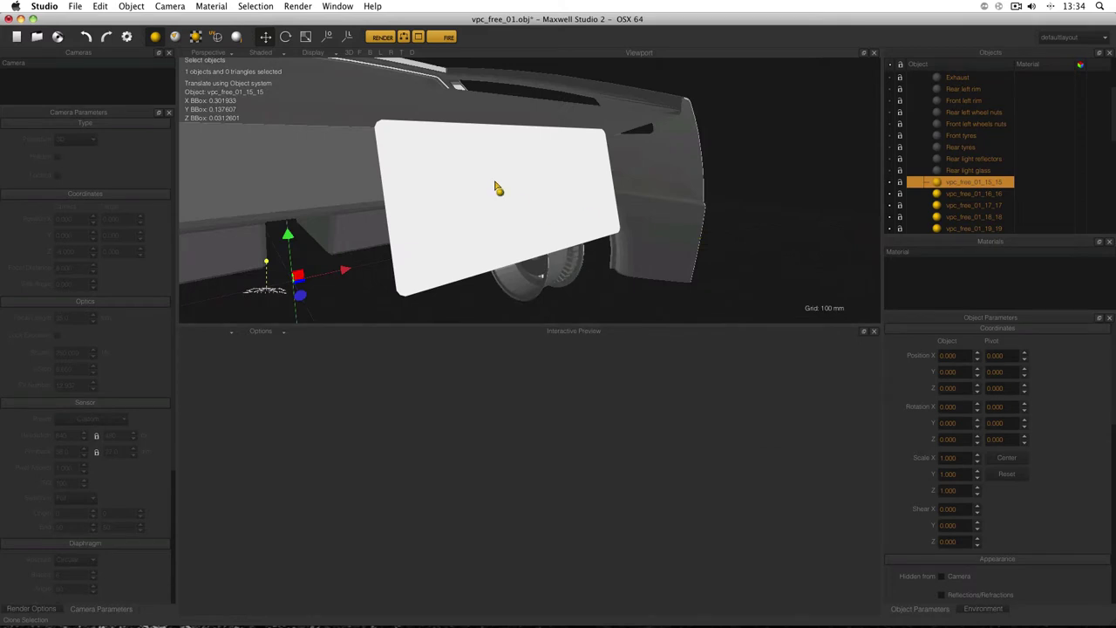
{"action": "middle_click_drag", "start_coordinate": [462, 175], "coordinate": [519, 159]}
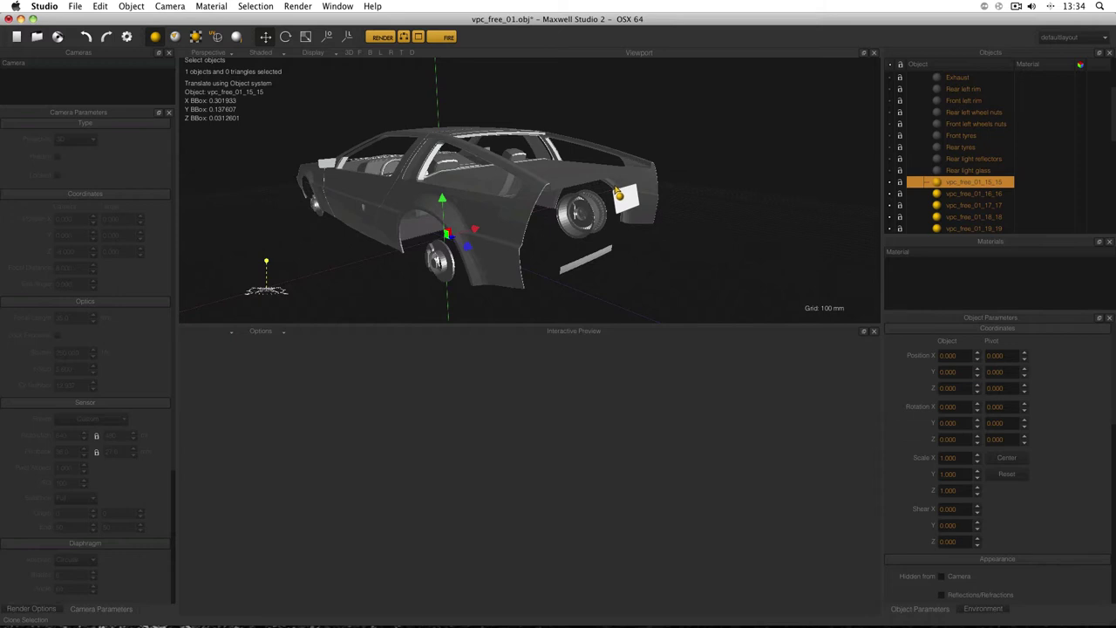
Toggle the visibility of vpc_free_01_15_15 off and on to identify it in the viewport, and center the view on it
{"action": "left_click", "coordinate": [891, 182]}
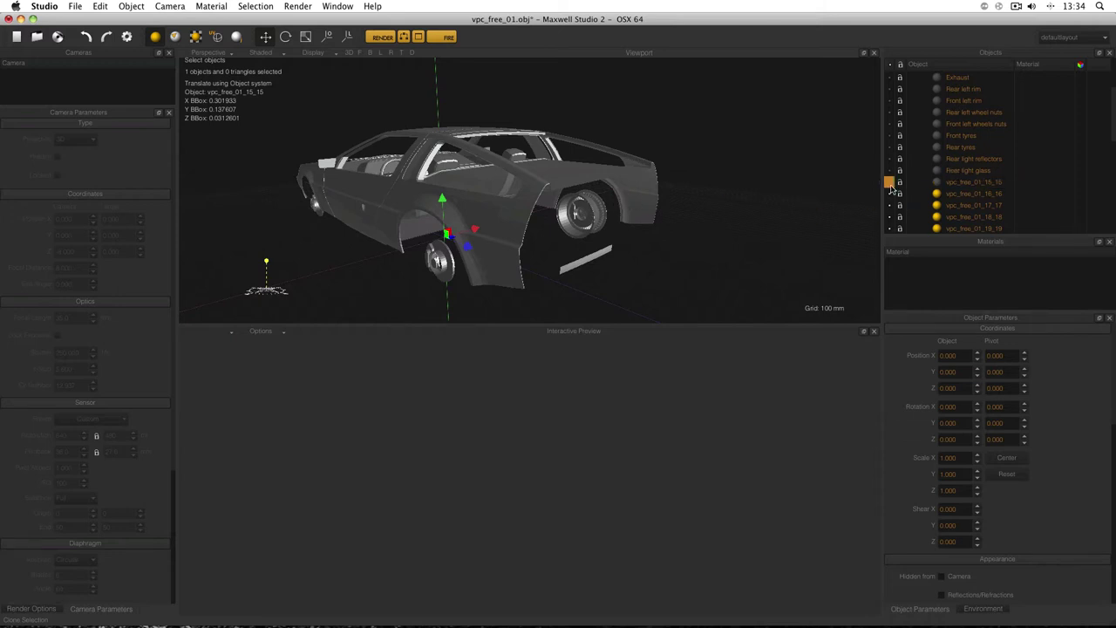
{"action": "left_click", "coordinate": [891, 182]}
{"action": "left_click", "coordinate": [891, 182]}
{"action": "left_click", "coordinate": [890, 183]}
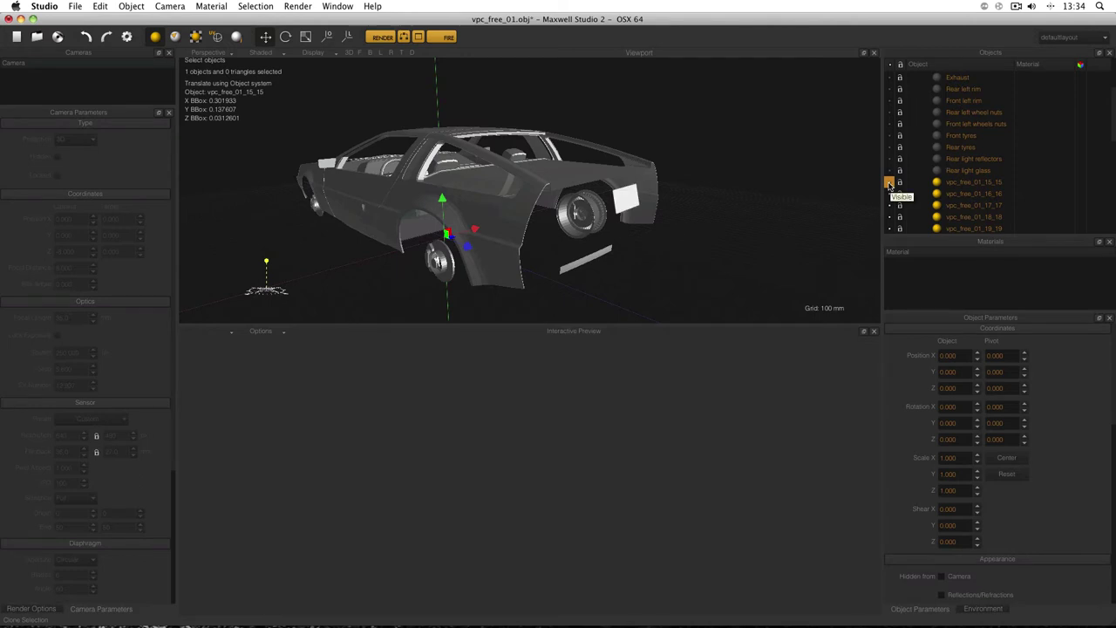
{"action": "right_click", "coordinate": [683, 185]}
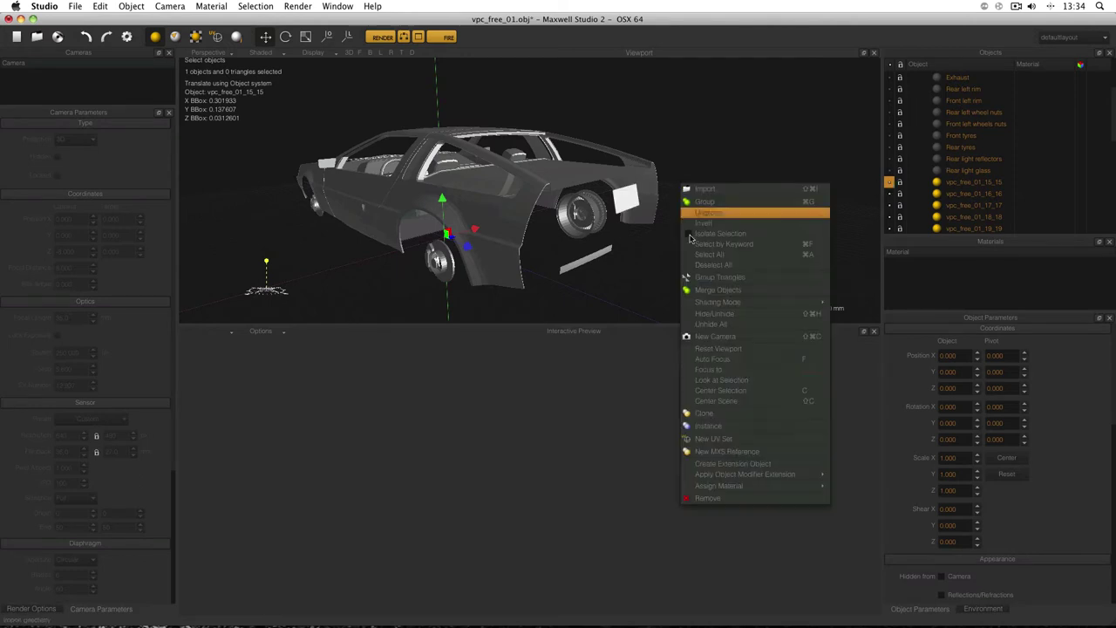
{"action": "left_click", "coordinate": [742, 388]}
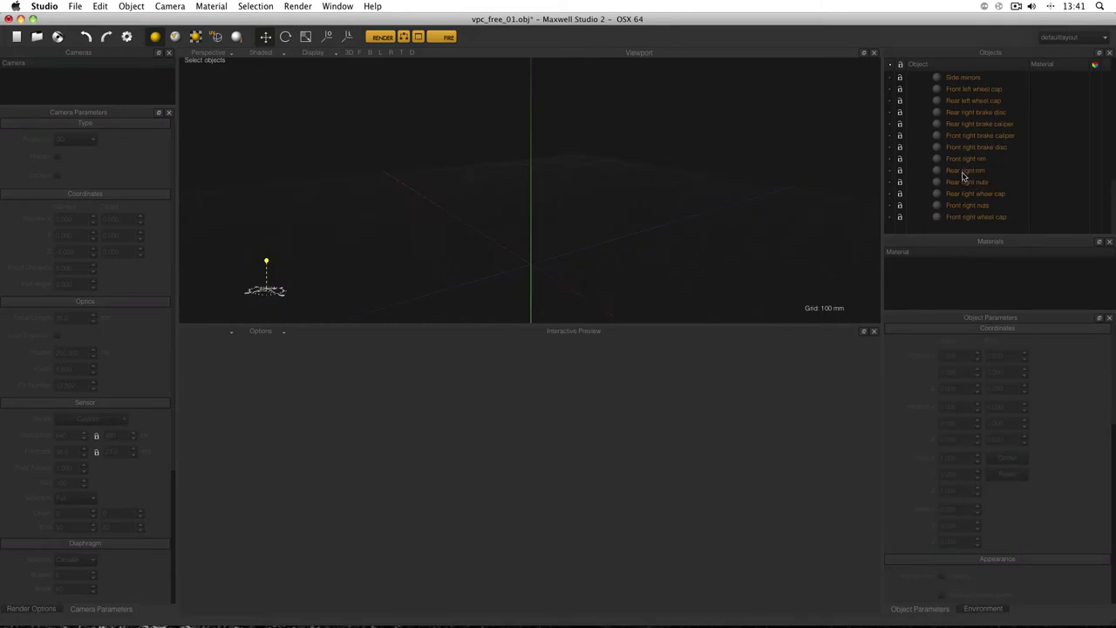
Make the whole car Group visible again, clear the selection and bring the complete car into view
{"action": "scroll", "coordinate": [964, 176], "scroll_direction": "up", "scroll_amount": 10}
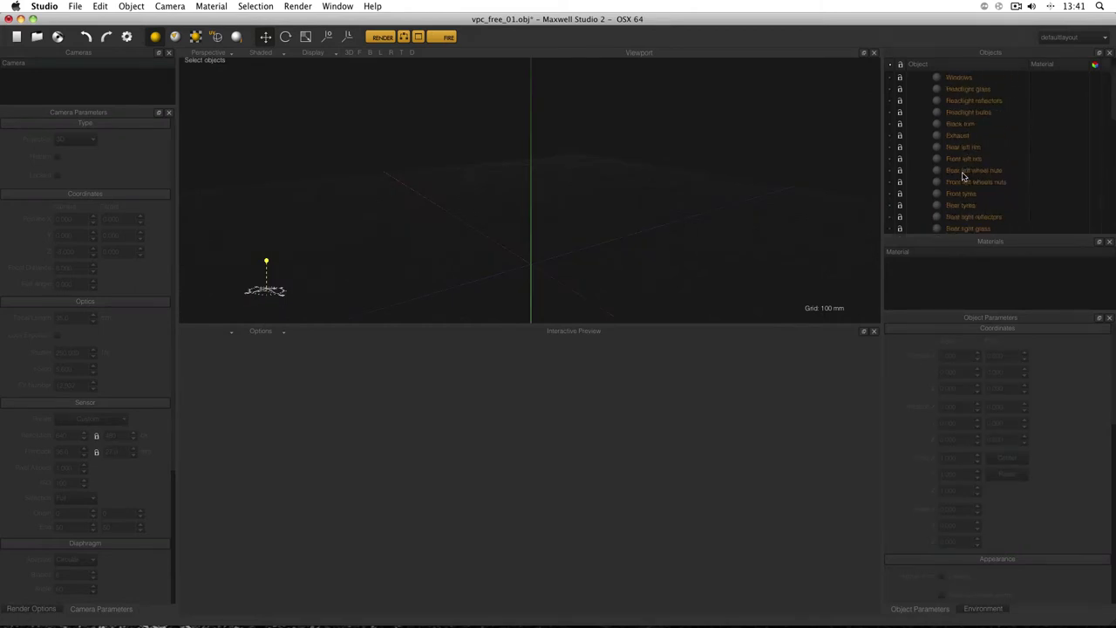
{"action": "scroll", "coordinate": [964, 176], "scroll_direction": "up", "scroll_amount": 2}
{"action": "left_click", "coordinate": [891, 78]}
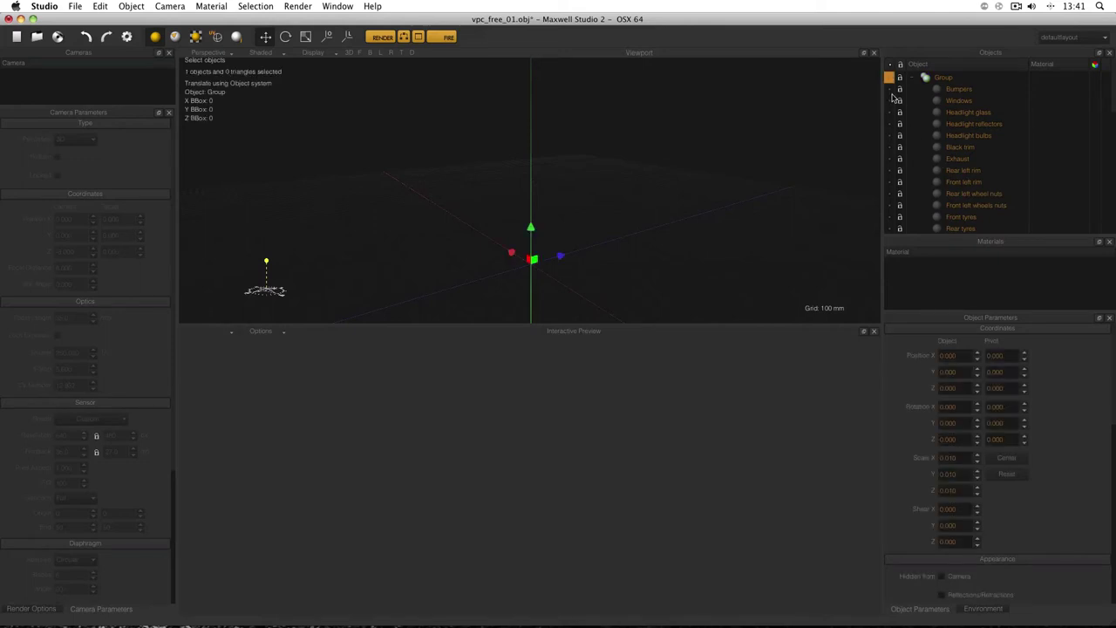
{"action": "left_click", "coordinate": [797, 126]}
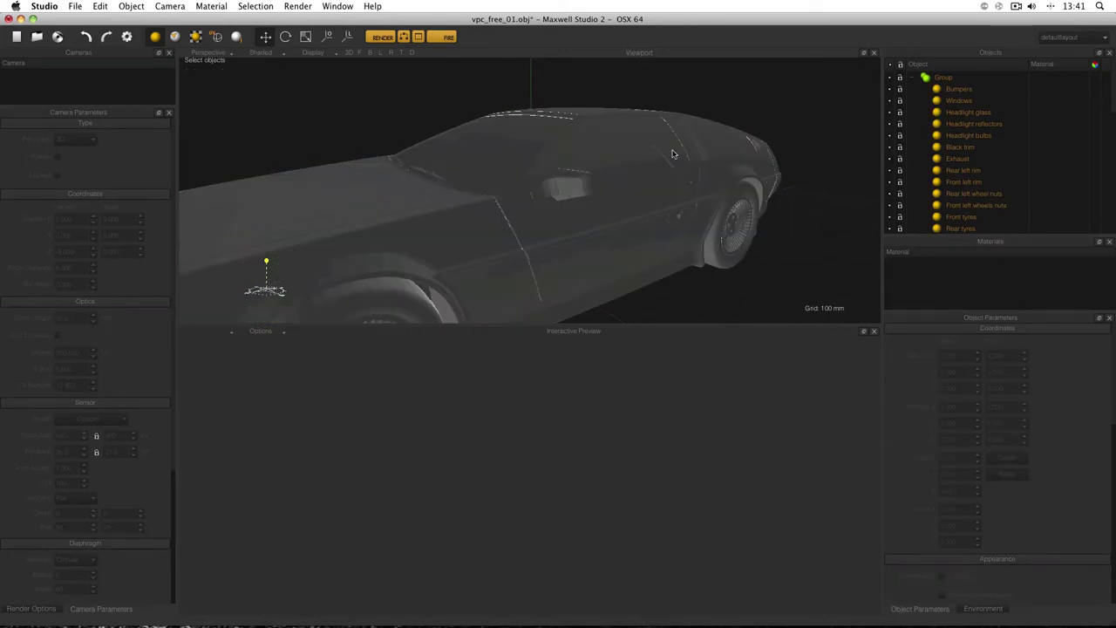
{"action": "scroll", "coordinate": [673, 155], "scroll_direction": "down", "scroll_amount": 5}
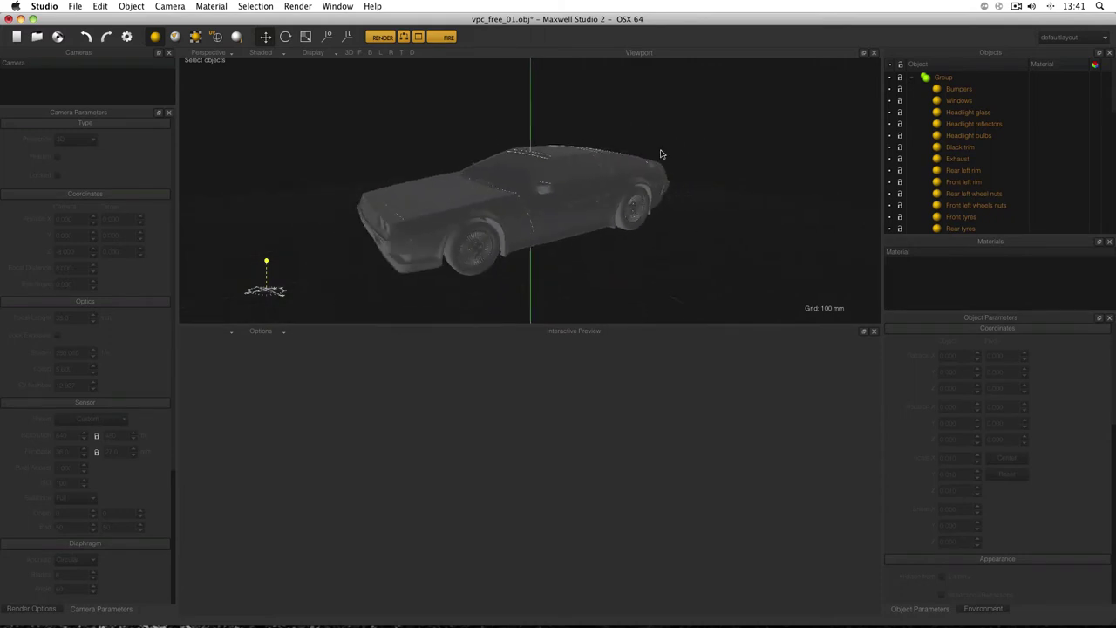
{"action": "left_click_drag", "start_coordinate": [506, 150], "coordinate": [570, 203], "text": "alt"}
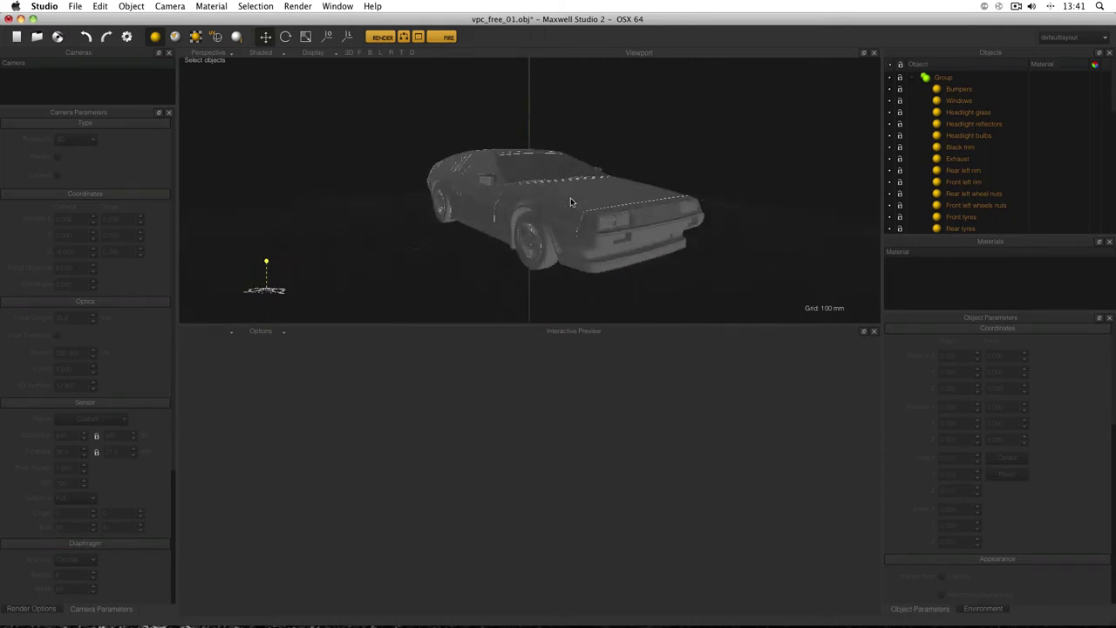
Select the Exhaust object and examine the complete car from both front sides
{"action": "left_click", "coordinate": [940, 159]}
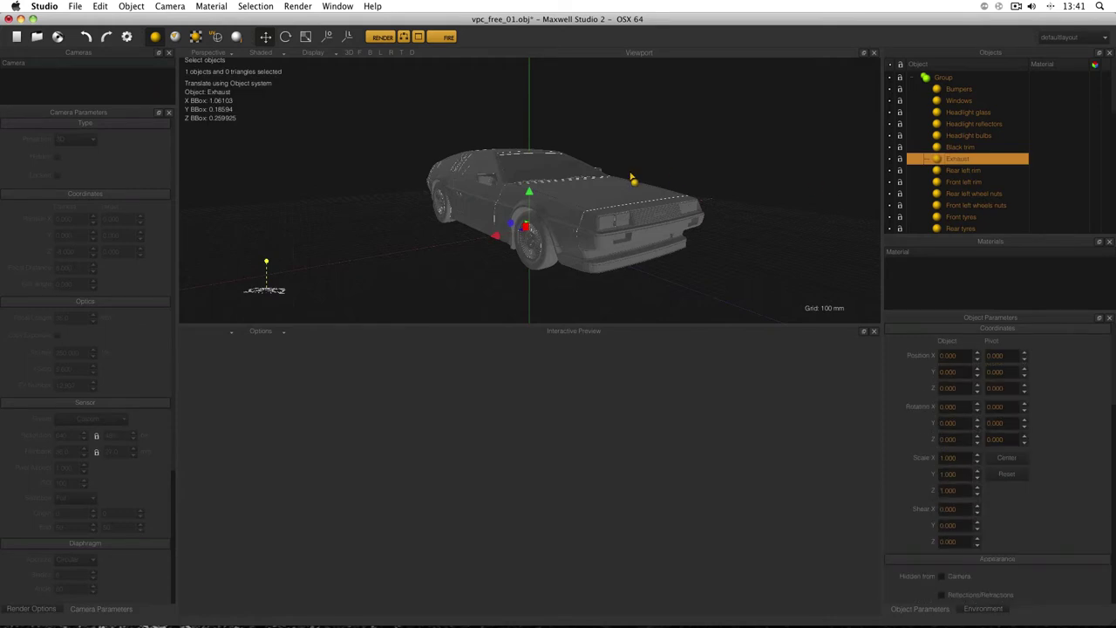
{"action": "left_click_drag", "start_coordinate": [457, 152], "coordinate": [555, 154], "text": "alt"}
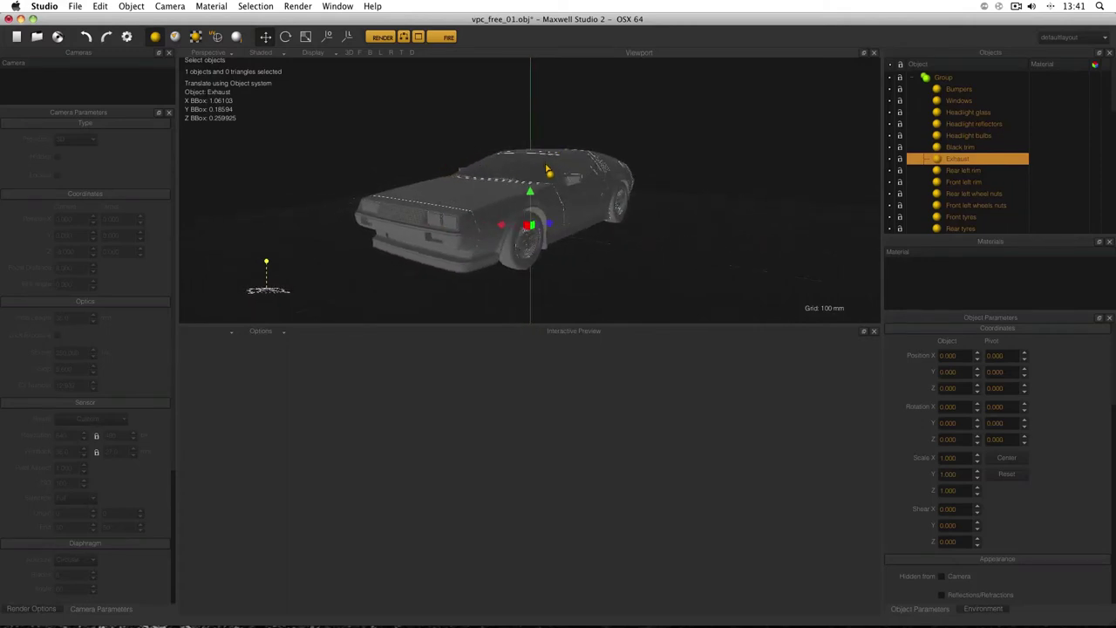
{"action": "left_click_drag", "start_coordinate": [465, 171], "coordinate": [610, 175], "text": "alt"}
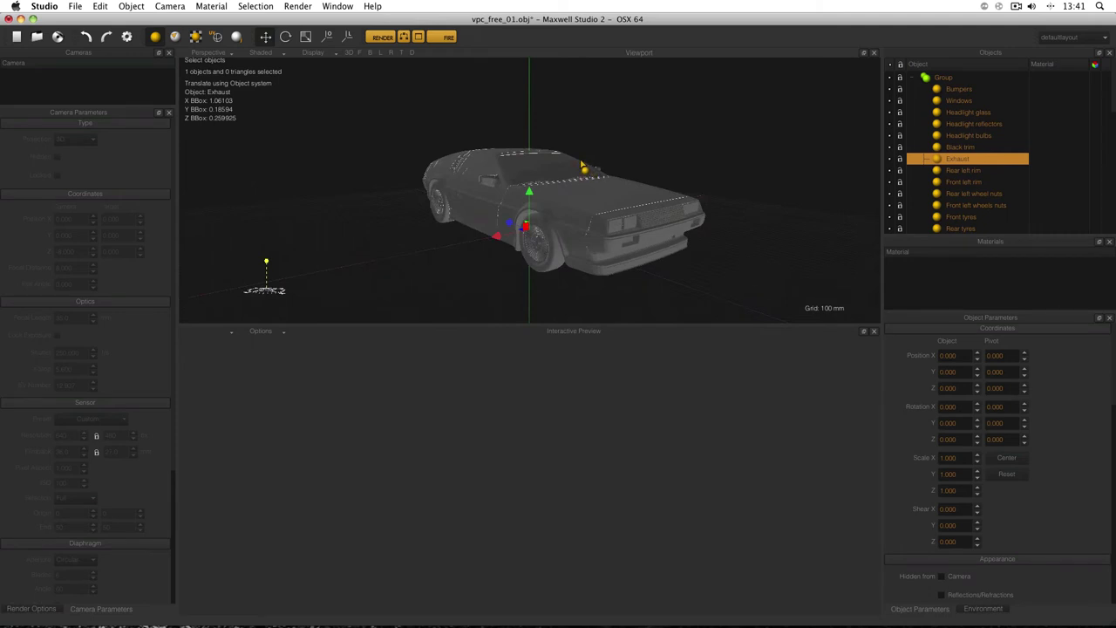
{"action": "mouse_move", "coordinate": [576, 162]}
{"action": "left_mouse_down", "text": "alt"}
{"action": "mouse_move", "coordinate": [710, 145]}
{"action": "mouse_move", "coordinate": [594, 164]}
{"action": "left_mouse_up", "text": "alt"}
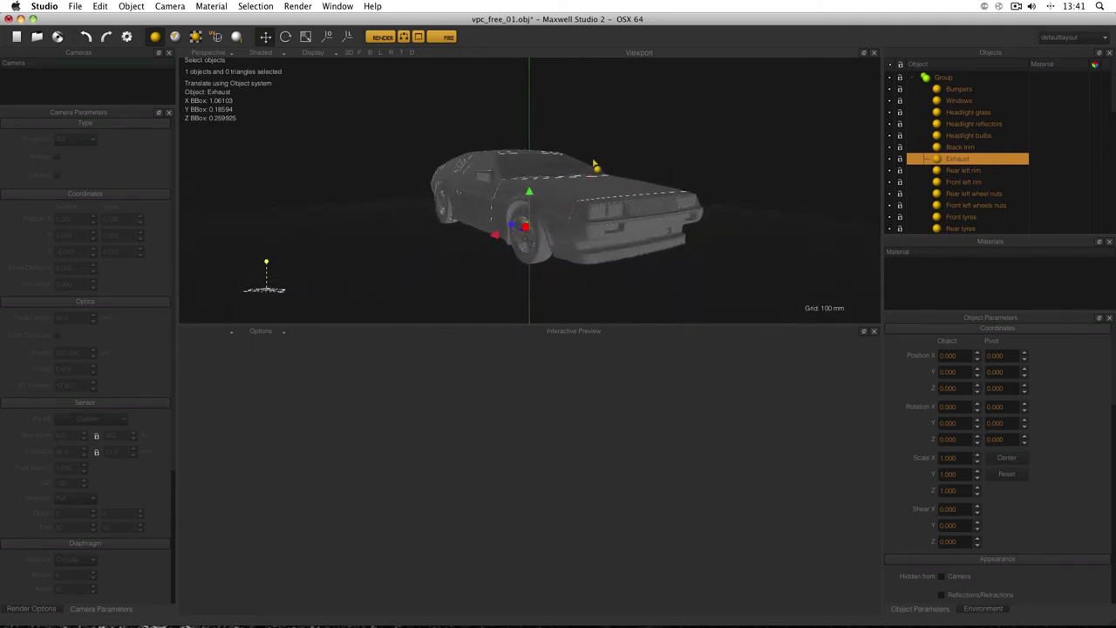
Examine the Body's shading around the front wheel arch up close, with the object selected and deselected
{"action": "left_click_drag", "start_coordinate": [690, 154], "coordinate": [626, 150], "text": "alt"}
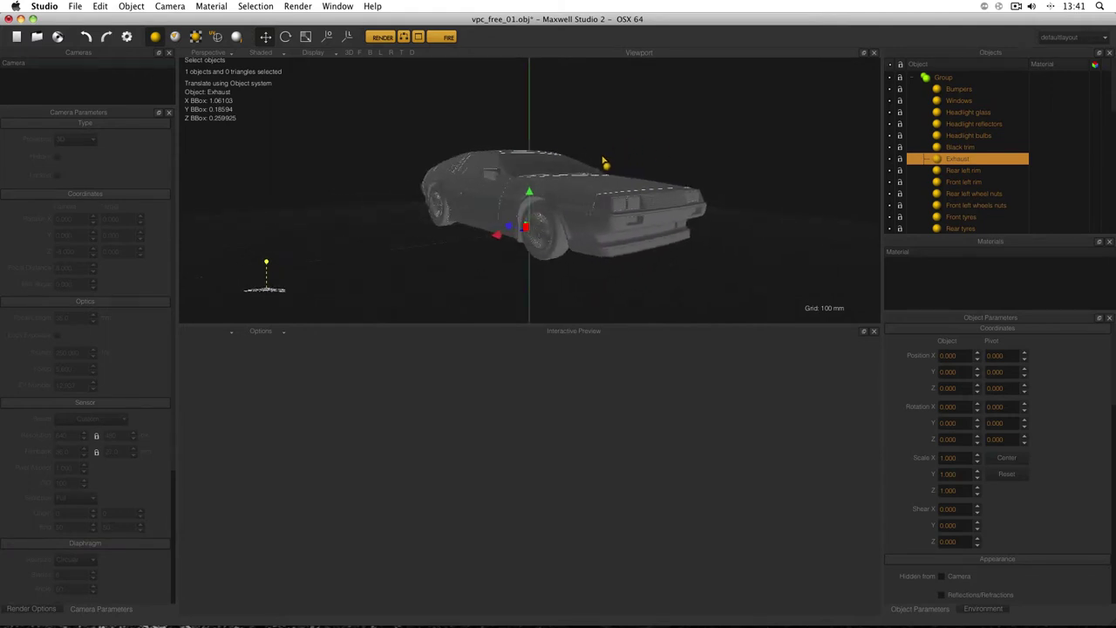
{"action": "scroll", "coordinate": [598, 166], "scroll_direction": "up", "scroll_amount": 5}
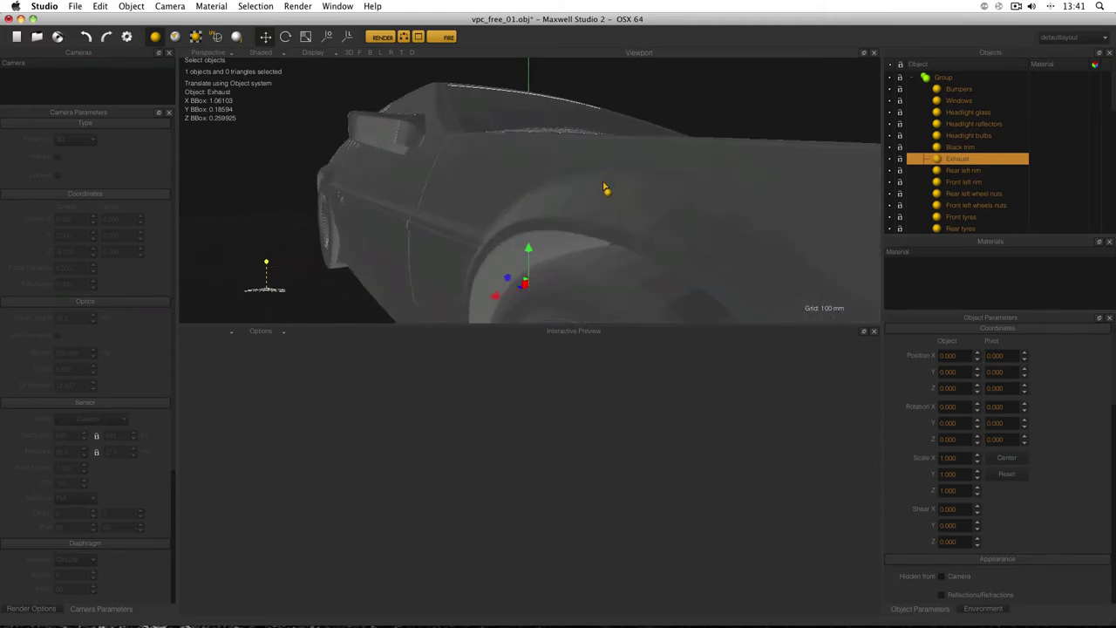
{"action": "scroll", "coordinate": [637, 253], "scroll_direction": "down", "scroll_amount": 3}
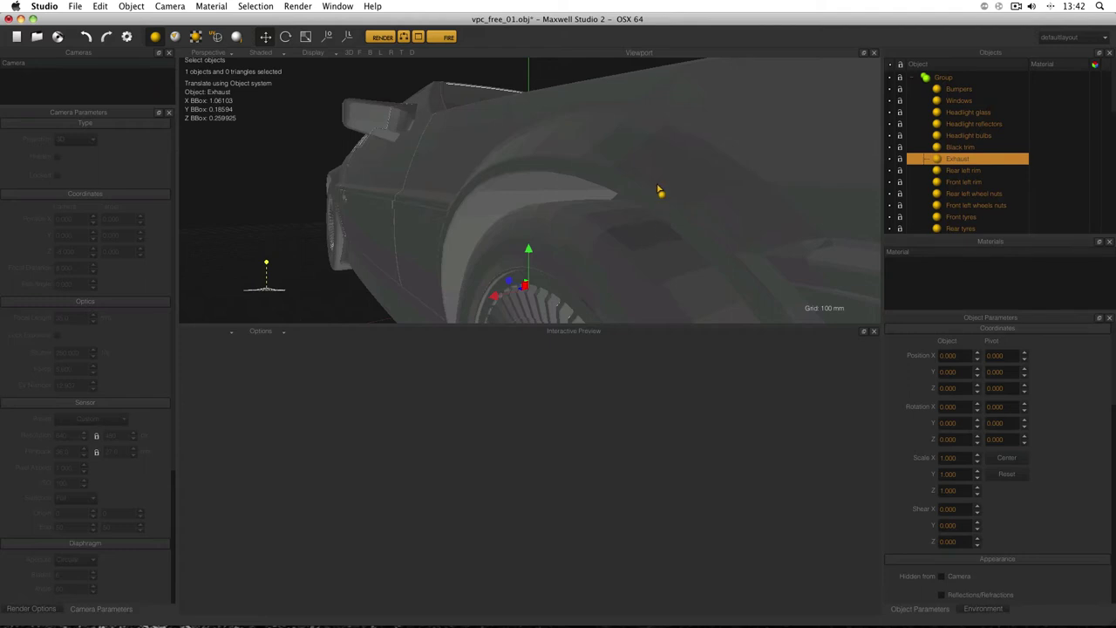
{"action": "left_click", "coordinate": [628, 179]}
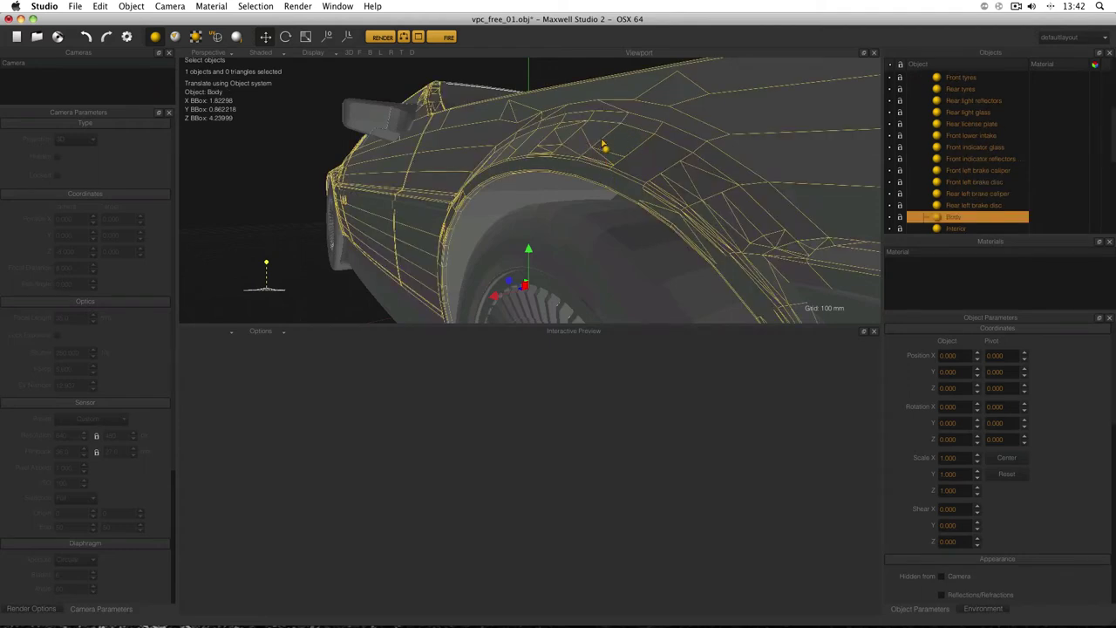
{"action": "left_click", "coordinate": [567, 77]}
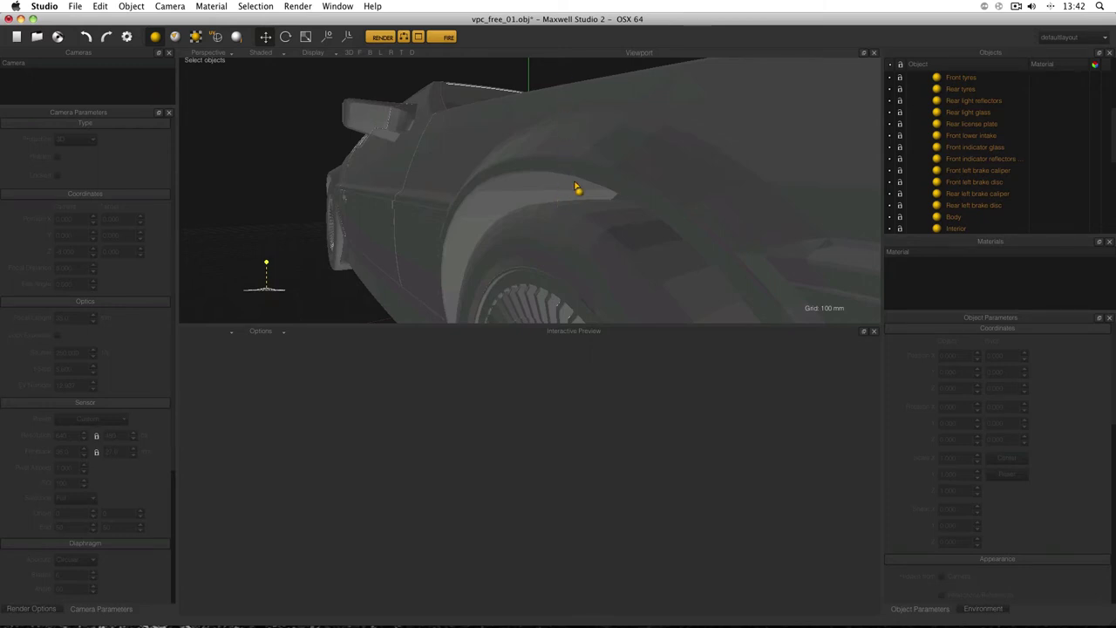
{"action": "left_click", "coordinate": [545, 143]}
{"action": "left_click", "coordinate": [542, 68]}
{"action": "left_click", "coordinate": [605, 162]}
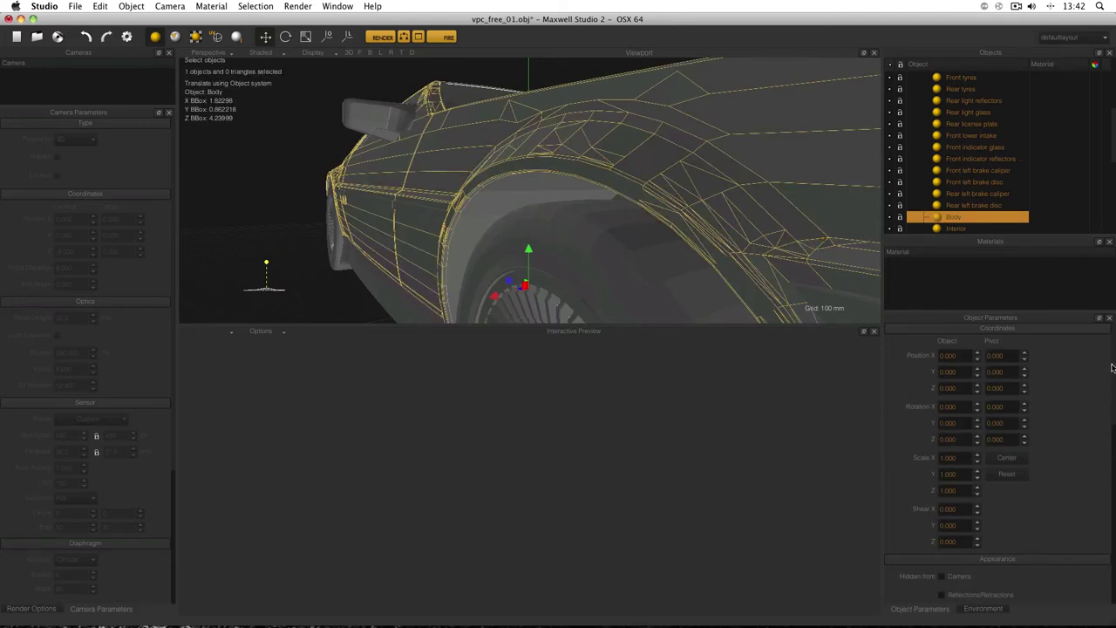
Recalculate the Body's smoothing at its existing angle and clear the selection
{"action": "left_click_drag", "start_coordinate": [1112, 366], "coordinate": [1113, 519]}
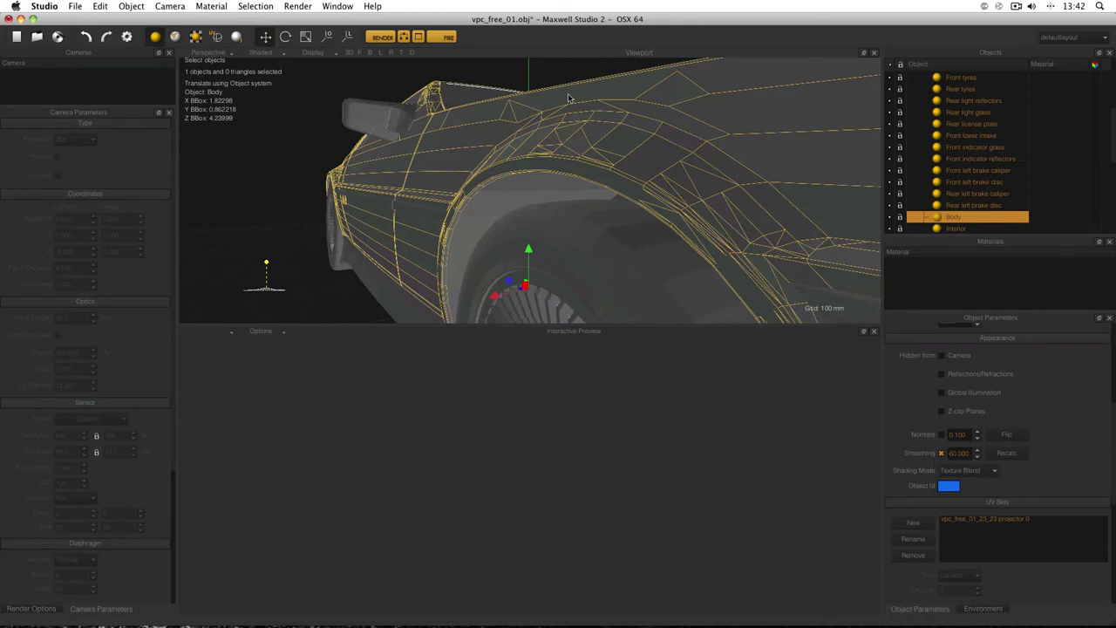
{"action": "left_click", "coordinate": [546, 155]}
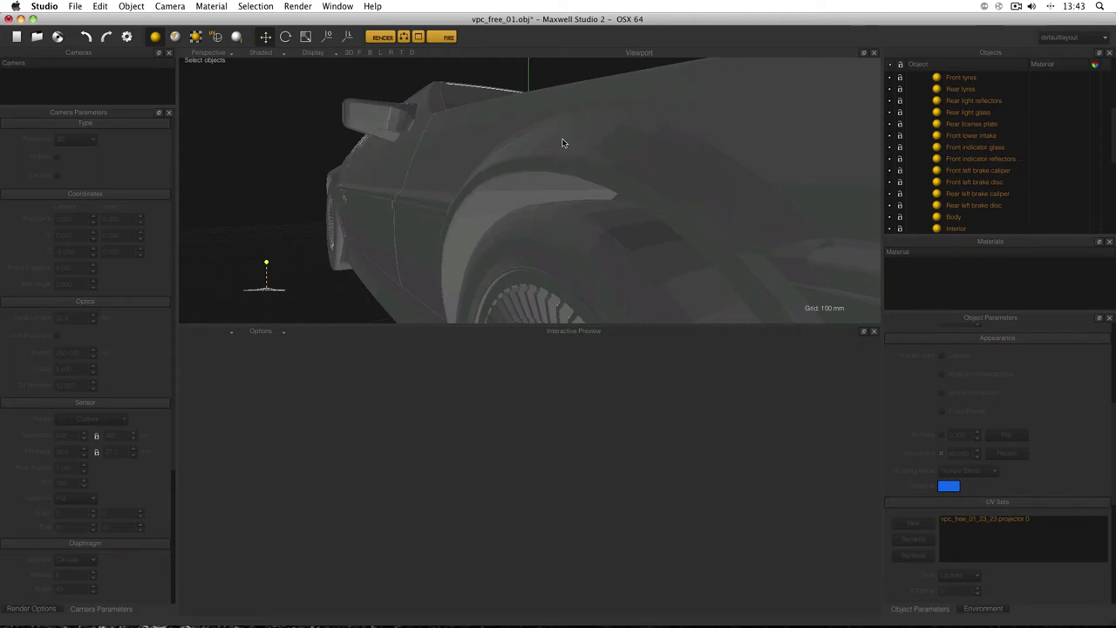
{"action": "left_click", "coordinate": [619, 143]}
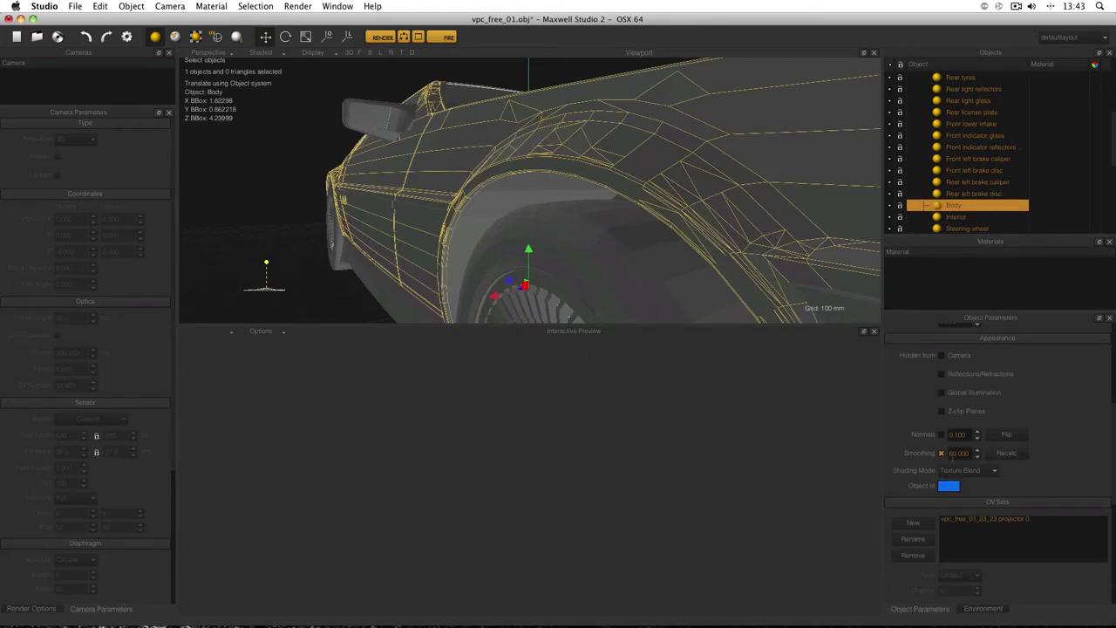
{"action": "left_click", "coordinate": [1004, 454]}
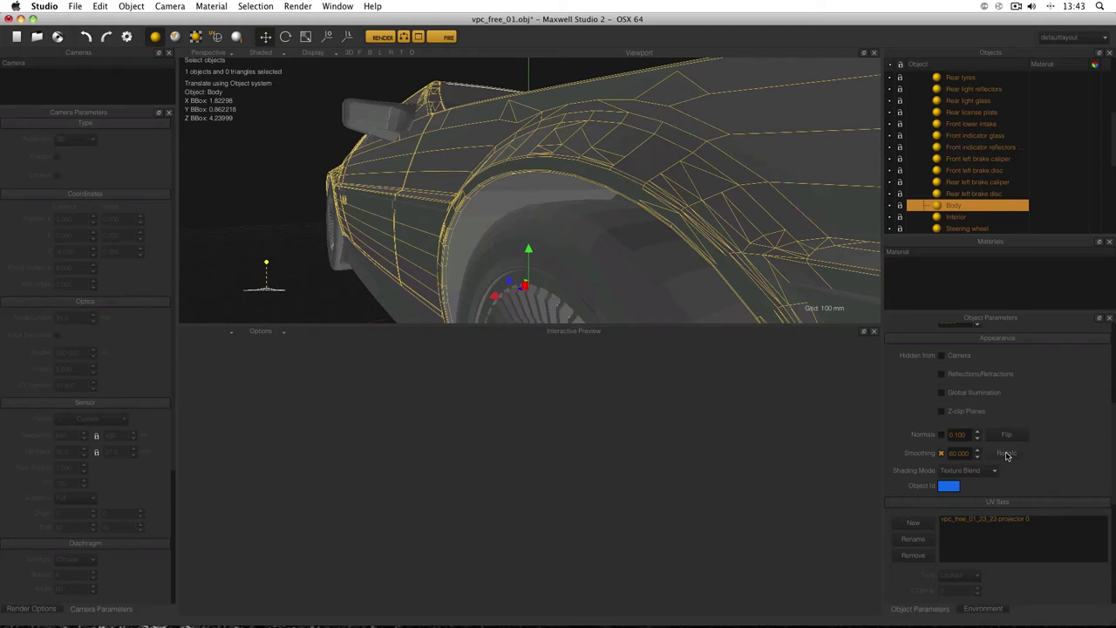
{"action": "left_click", "coordinate": [579, 84]}
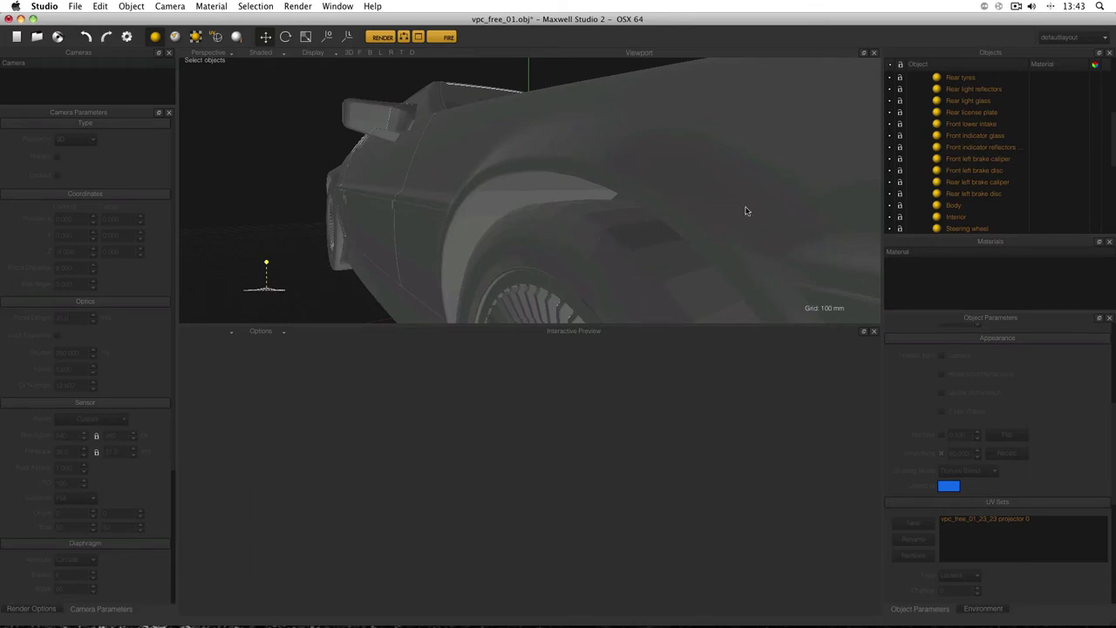
Select all parts from Bumpers to Front right wheel cap, set their smoothing angle to 44, recalculate it and clear the selection
{"action": "scroll", "coordinate": [979, 176], "scroll_direction": "down", "scroll_amount": 3}
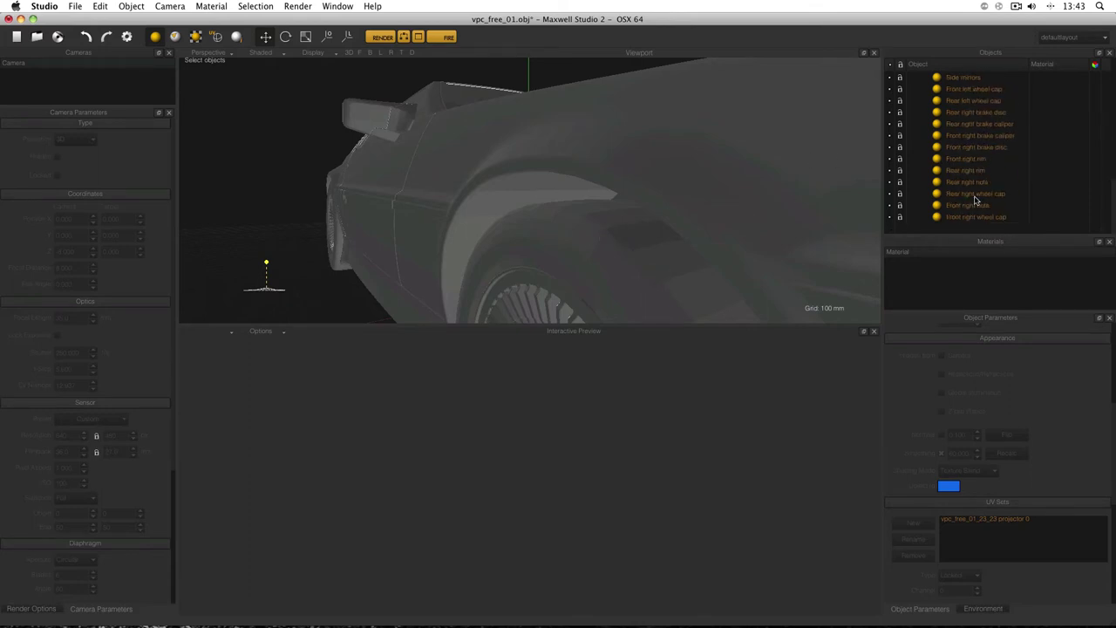
{"action": "left_click", "coordinate": [970, 217]}
{"action": "scroll", "coordinate": [974, 207], "scroll_direction": "up", "scroll_amount": 3}
{"action": "scroll", "coordinate": [974, 206], "scroll_direction": "up", "scroll_amount": 5}
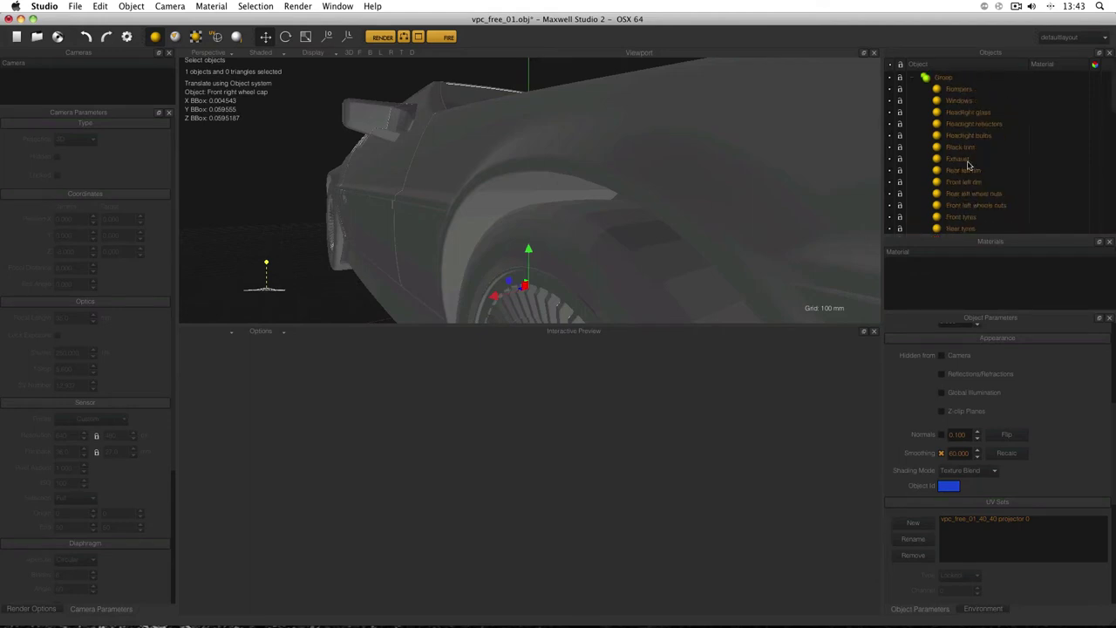
{"action": "left_click", "coordinate": [958, 80]}
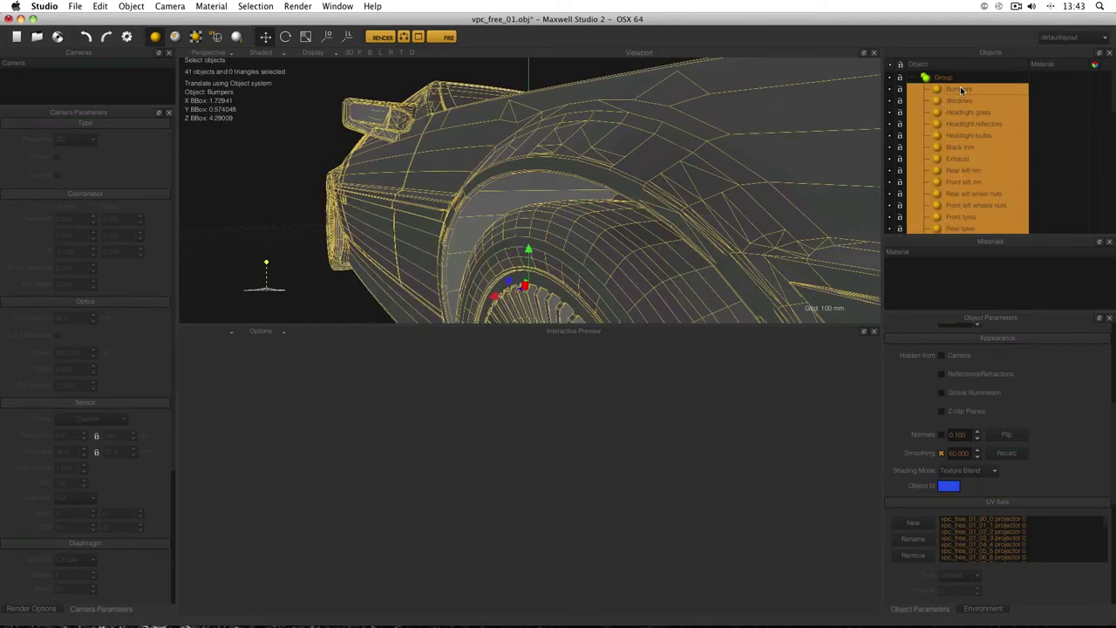
{"action": "double_click", "coordinate": [956, 453]}
{"action": "type", "text": "4"}
{"action": "double_click", "coordinate": [954, 453]}
{"action": "left_click", "coordinate": [1005, 454]}
{"action": "left_click", "coordinate": [558, 77]}
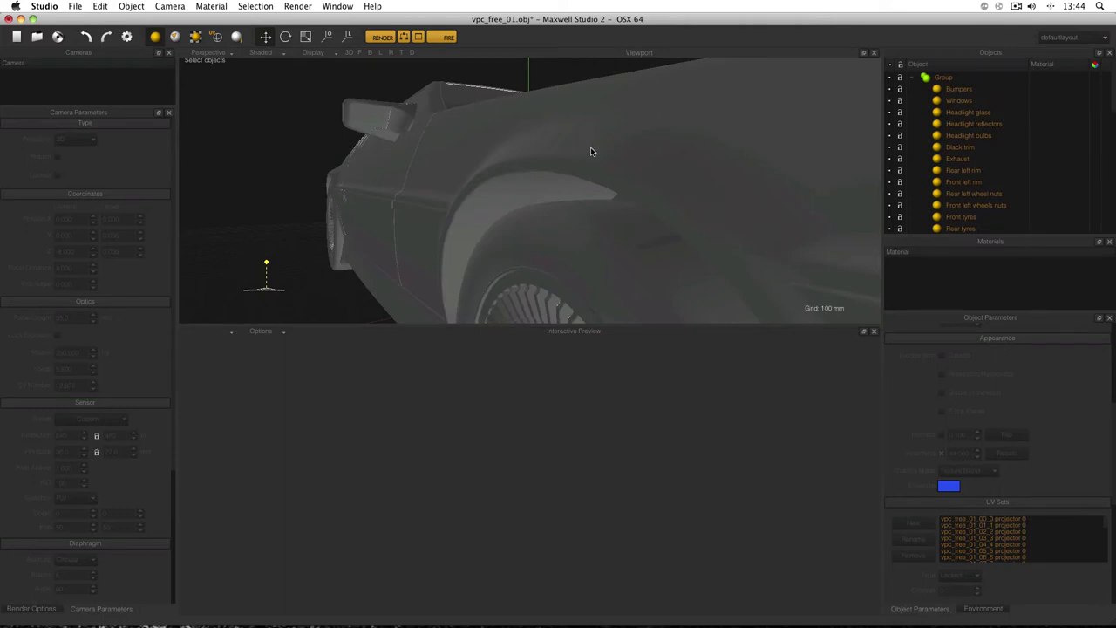
Examine the DMC badge on the front grille up close, with the Body selected and deselected
{"action": "scroll", "coordinate": [594, 155], "scroll_direction": "down", "scroll_amount": 5}
{"action": "scroll", "coordinate": [596, 157], "scroll_direction": "up", "scroll_amount": 3}
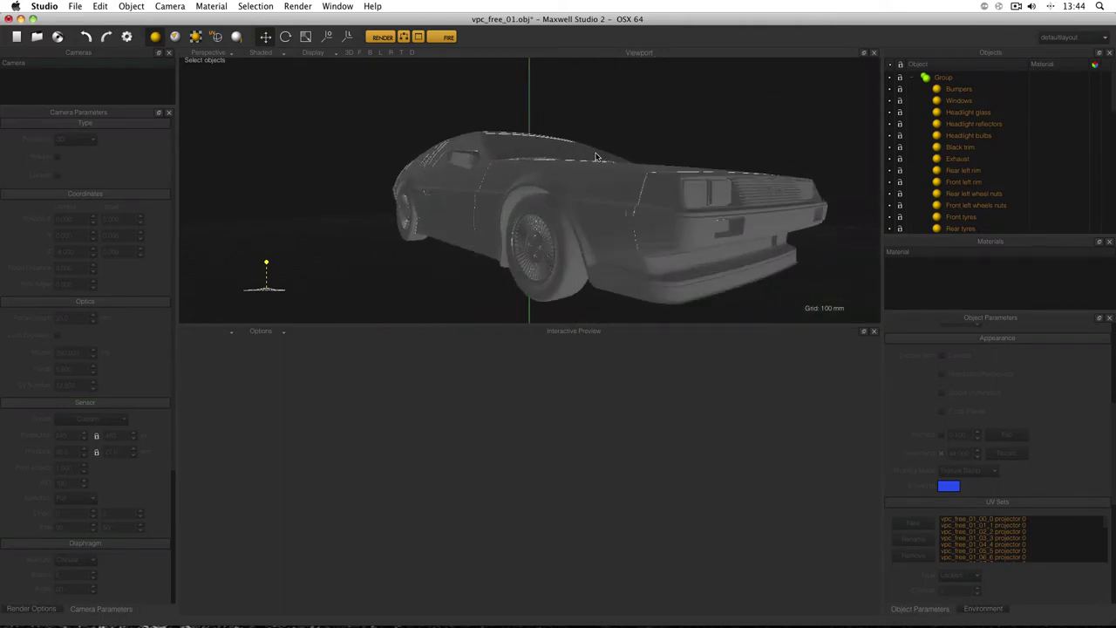
{"action": "mouse_move", "coordinate": [705, 155]}
{"action": "left_mouse_down", "text": "alt"}
{"action": "mouse_move", "coordinate": [601, 154]}
{"action": "mouse_move", "coordinate": [689, 154]}
{"action": "left_mouse_up", "text": "alt"}
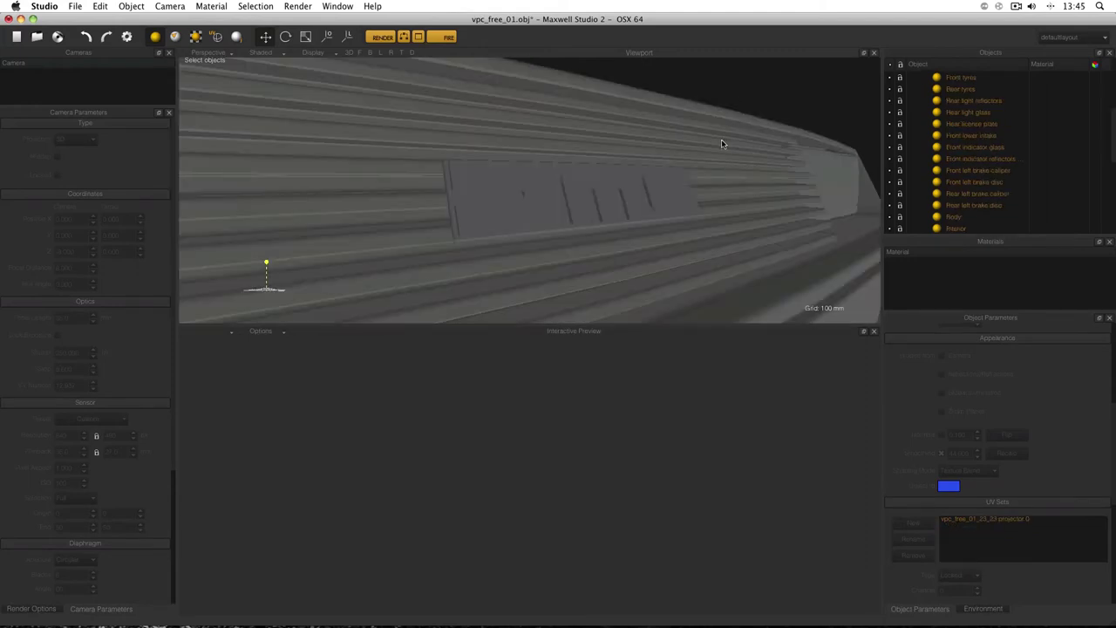
{"action": "left_click_drag", "start_coordinate": [688, 162], "coordinate": [613, 165], "text": "alt"}
{"action": "left_click", "coordinate": [625, 200]}
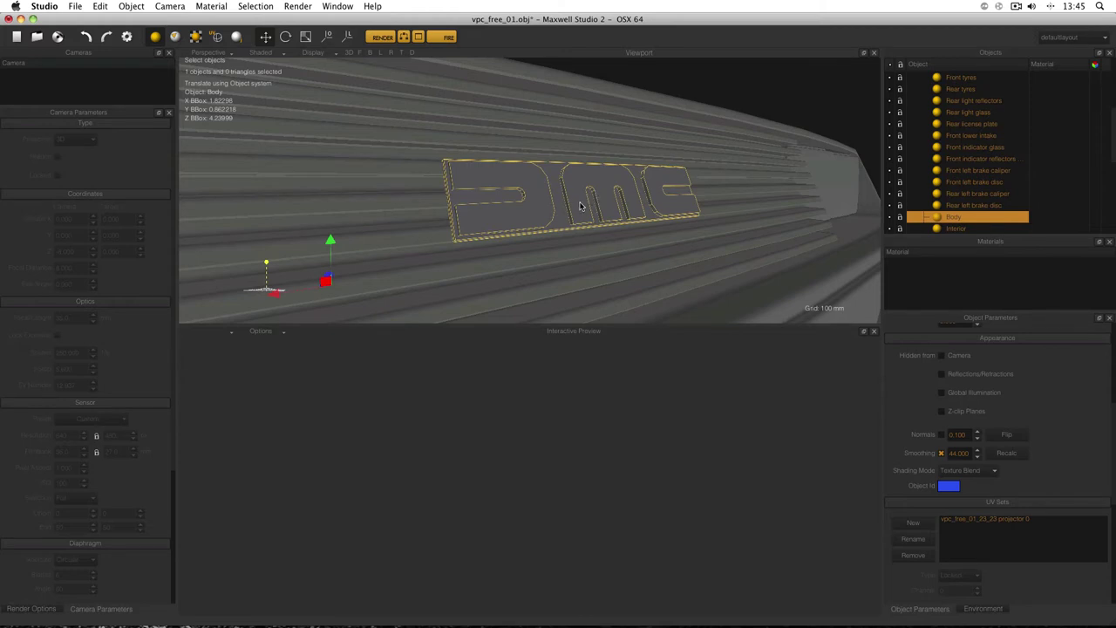
{"action": "left_click", "coordinate": [957, 456]}
{"action": "left_click", "coordinate": [628, 186]}
{"action": "left_click", "coordinate": [497, 188]}
{"action": "left_click", "coordinate": [540, 171]}
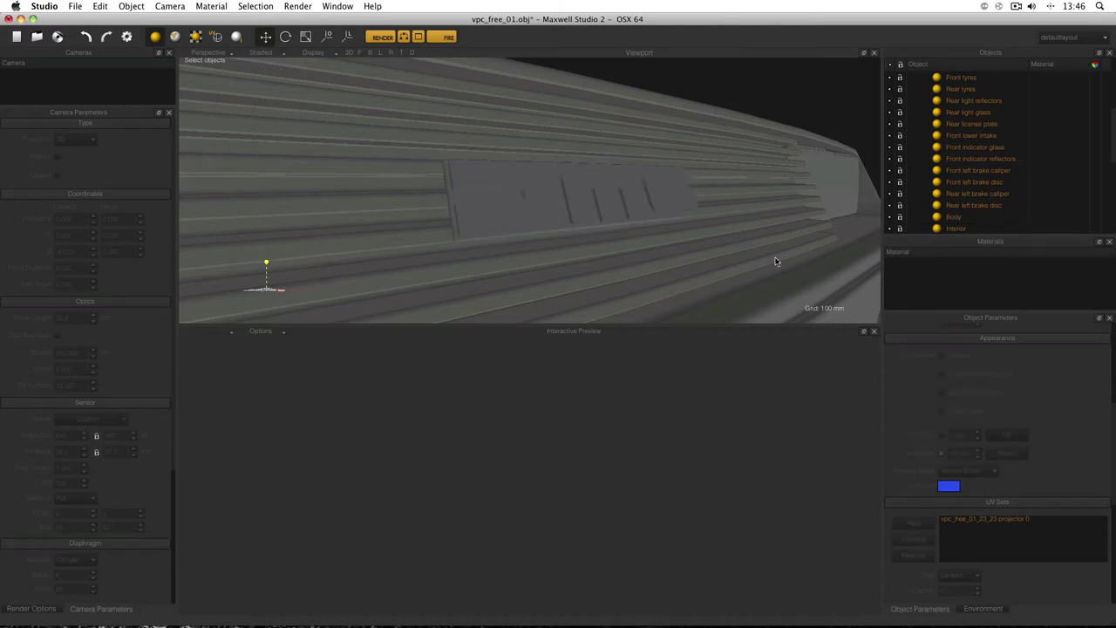
Set the Body's smoothing angle to 179, recalculate it and clear the selection to judge the badge shading
{"action": "left_click", "coordinate": [668, 187]}
{"action": "double_click", "coordinate": [960, 454]}
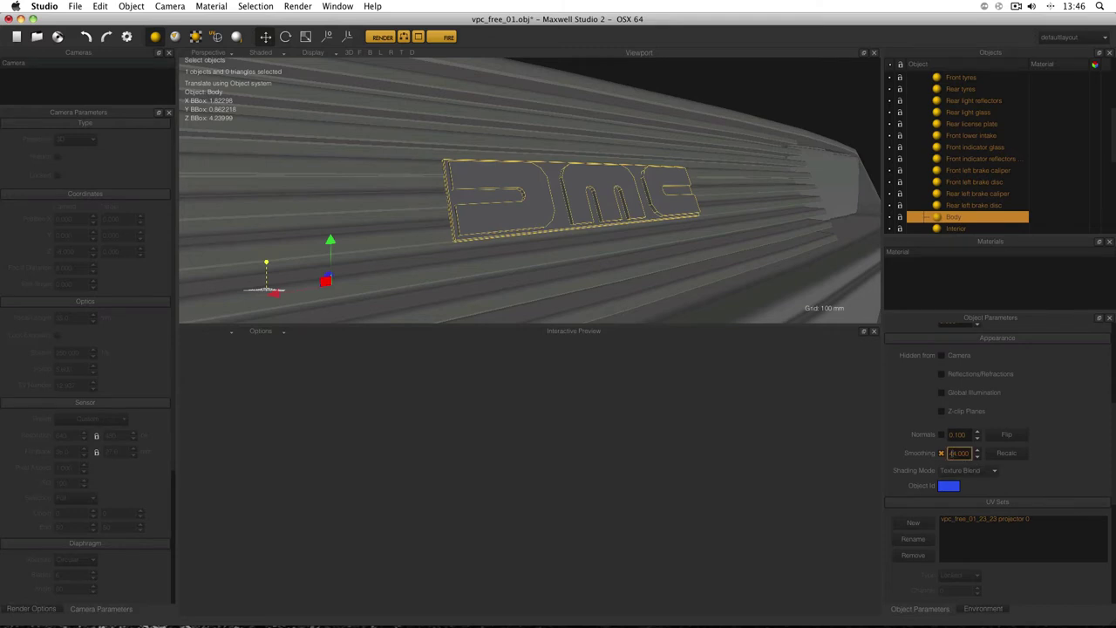
{"action": "type", "text": "179"}
{"action": "left_click", "coordinate": [1016, 453]}
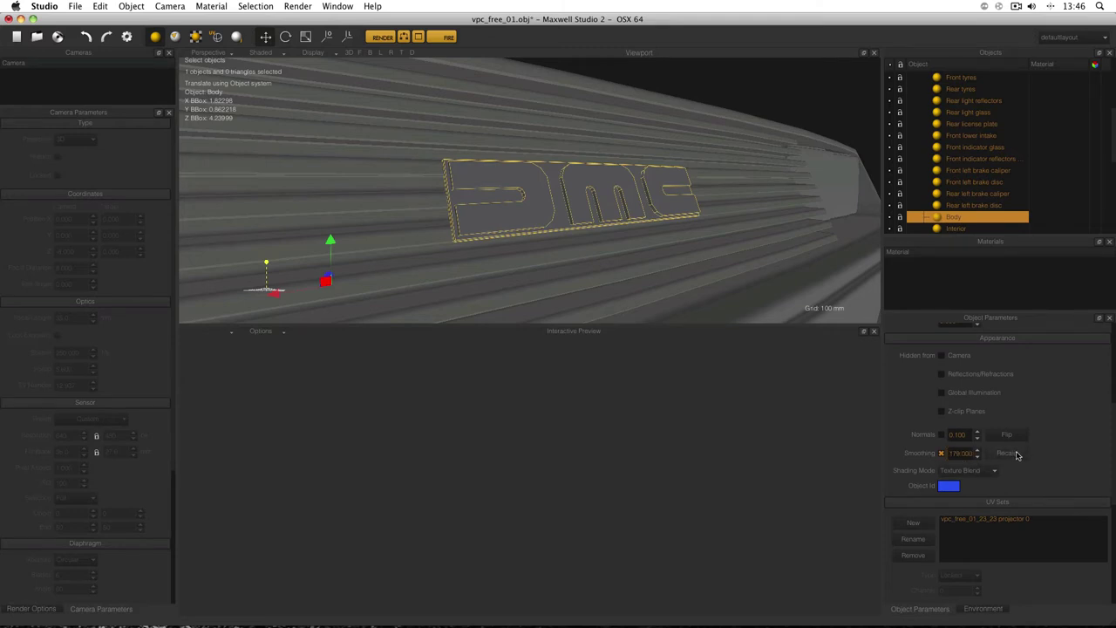
{"action": "left_click", "coordinate": [767, 90]}
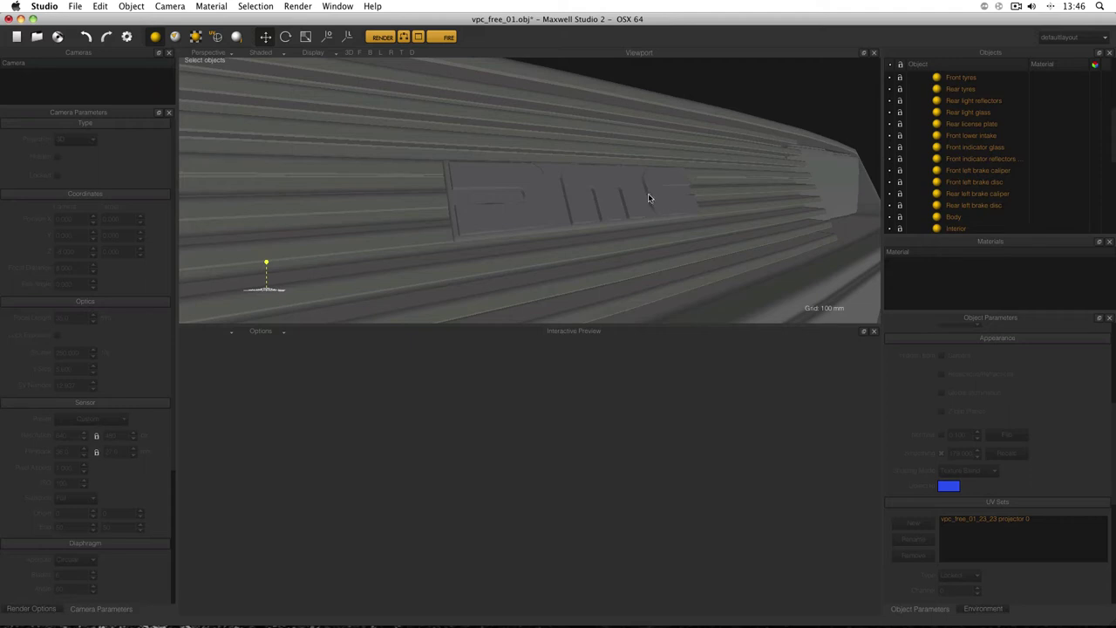
Set the Body's smoothing angle back to 44 and clear the selection
{"action": "left_click", "coordinate": [617, 181]}
{"action": "left_click", "coordinate": [623, 193]}
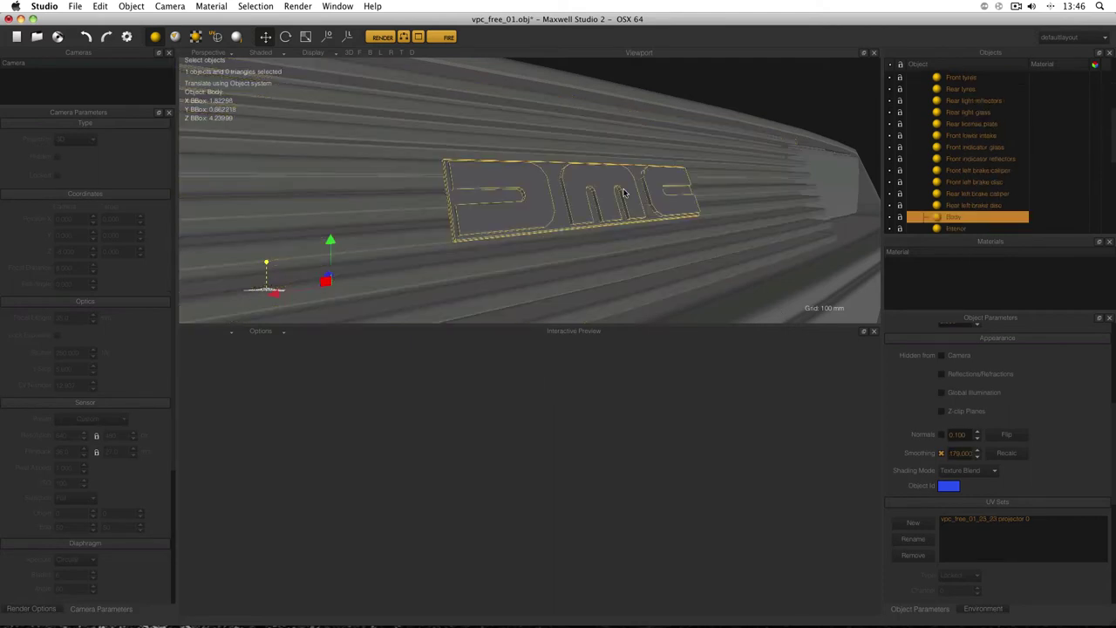
{"action": "double_click", "coordinate": [960, 453]}
{"action": "type", "text": "44"}
{"action": "key", "text": "Return"}
{"action": "left_click", "coordinate": [691, 91]}
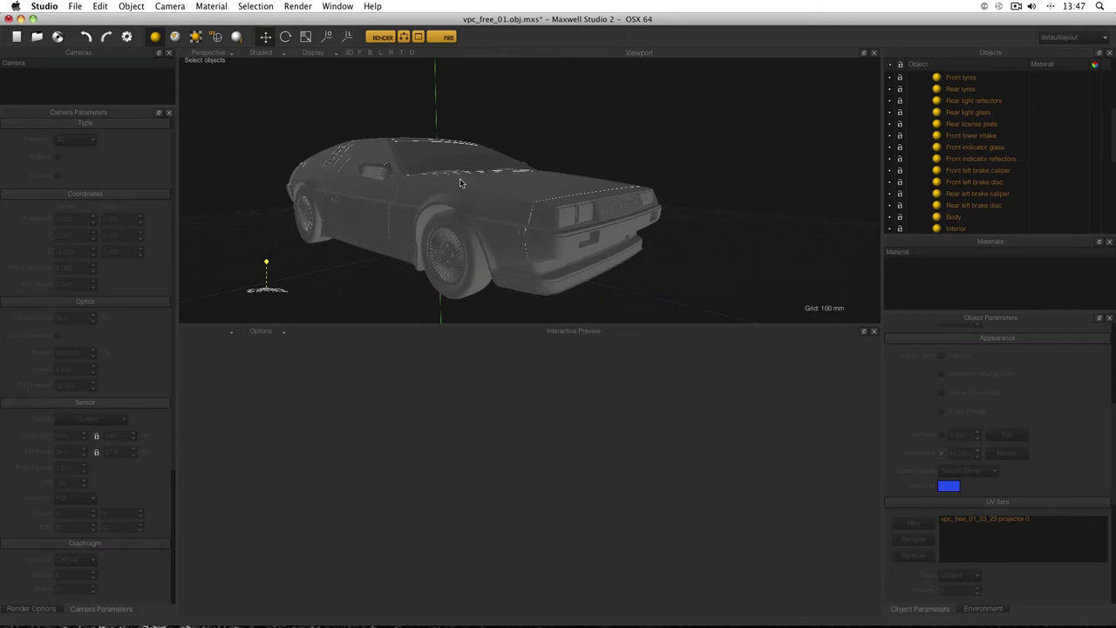
Examine the complete car from several angles and read through the list of renamed parts in the Group
{"action": "left_click_drag", "start_coordinate": [460, 178], "coordinate": [488, 170], "text": "alt"}
{"action": "mouse_move", "coordinate": [570, 160]}
{"action": "left_mouse_down", "text": "alt"}
{"action": "mouse_move", "coordinate": [493, 157]}
{"action": "mouse_move", "coordinate": [579, 158]}
{"action": "left_mouse_up", "text": "alt"}
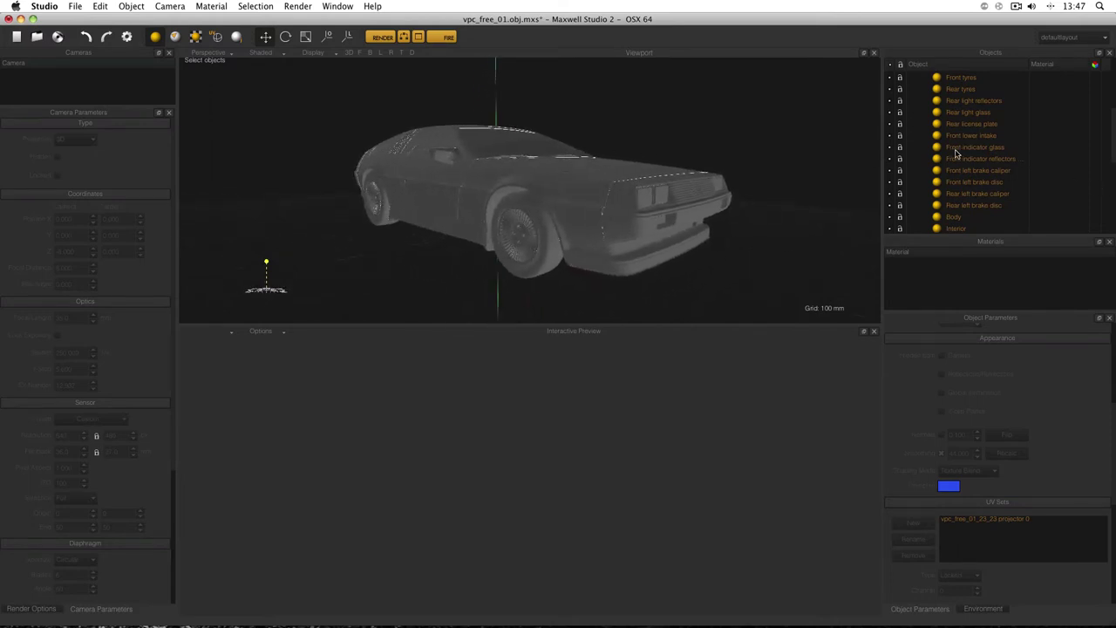
{"action": "scroll", "coordinate": [956, 154], "scroll_direction": "up", "scroll_amount": 5}
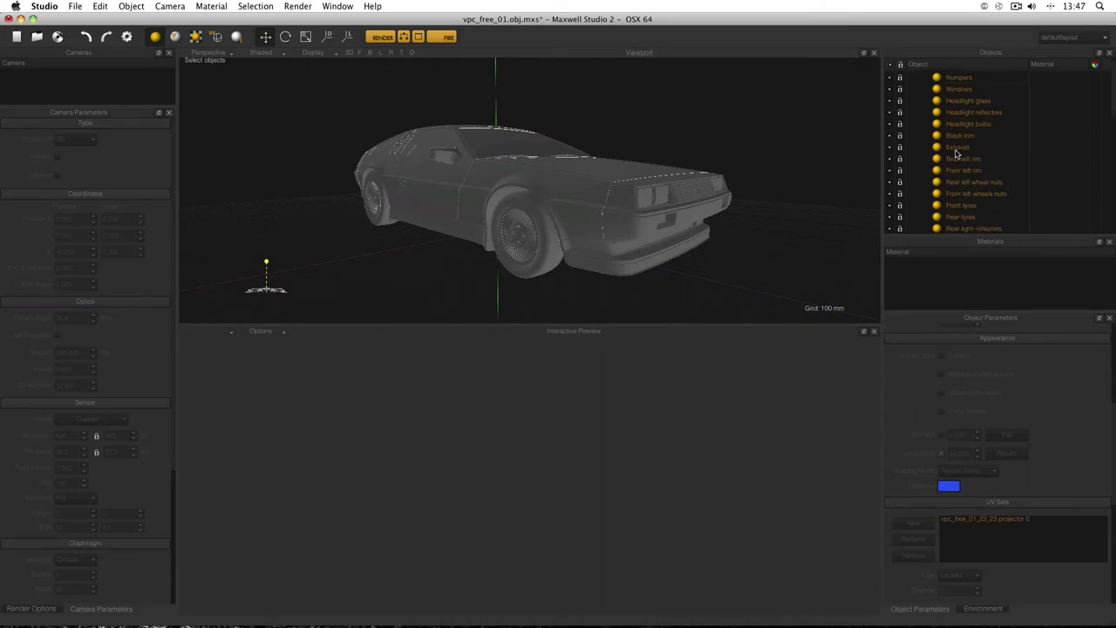
{"action": "scroll", "coordinate": [956, 153], "scroll_direction": "down", "scroll_amount": 3}
{"action": "scroll", "coordinate": [956, 154], "scroll_direction": "up", "scroll_amount": 5}
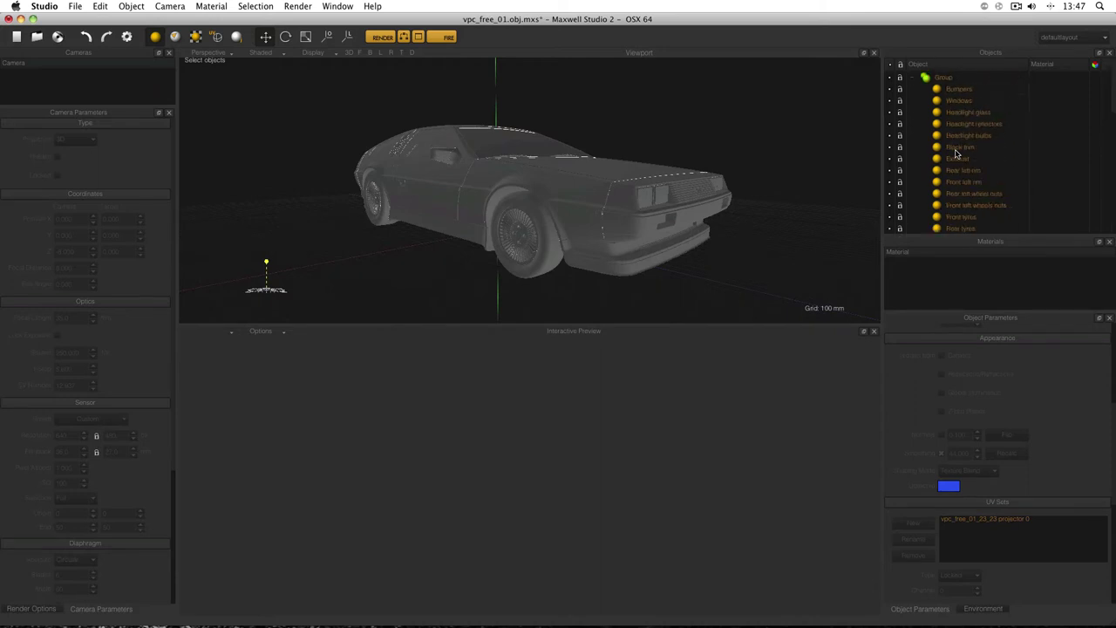
{"action": "left_click_drag", "start_coordinate": [956, 154], "coordinate": [765, 132]}
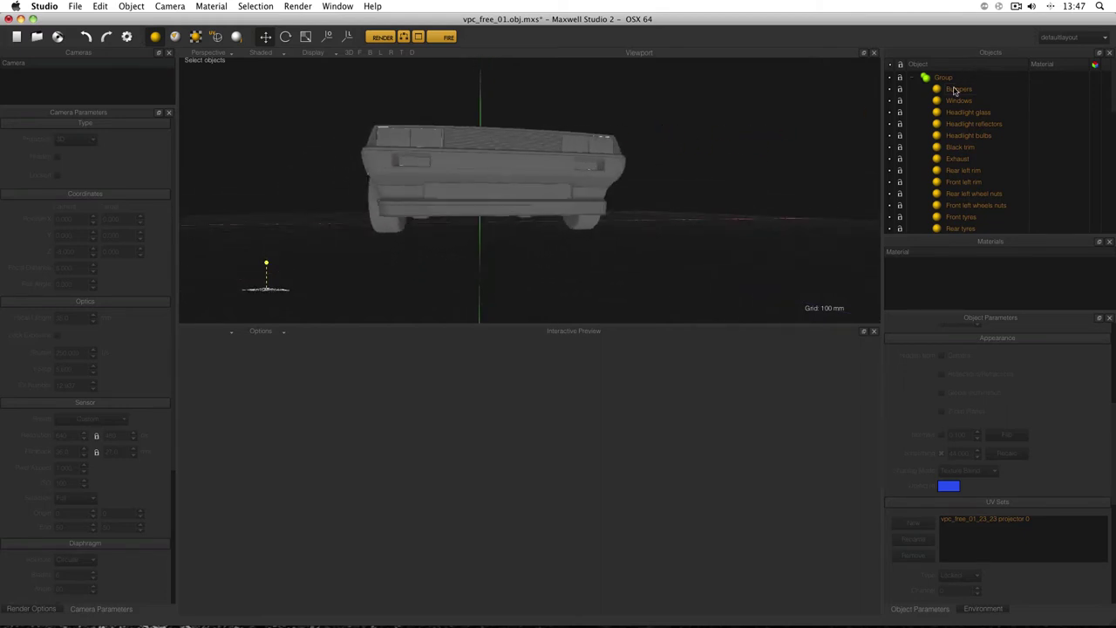
{"action": "left_click_drag", "start_coordinate": [539, 155], "coordinate": [574, 182]}
{"action": "left_click_drag", "start_coordinate": [653, 167], "coordinate": [468, 180]}
{"action": "left_click_drag", "start_coordinate": [563, 180], "coordinate": [1025, 150]}
{"action": "scroll", "coordinate": [980, 144], "scroll_direction": "down", "scroll_amount": 10}
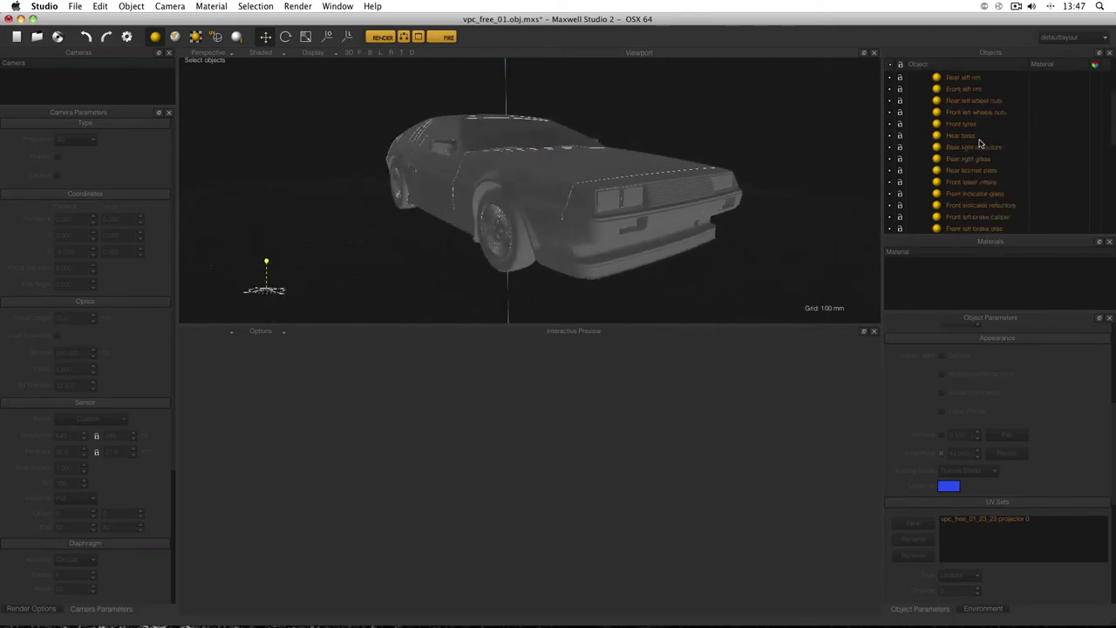
{"action": "scroll", "coordinate": [980, 144], "scroll_direction": "up", "scroll_amount": 10}
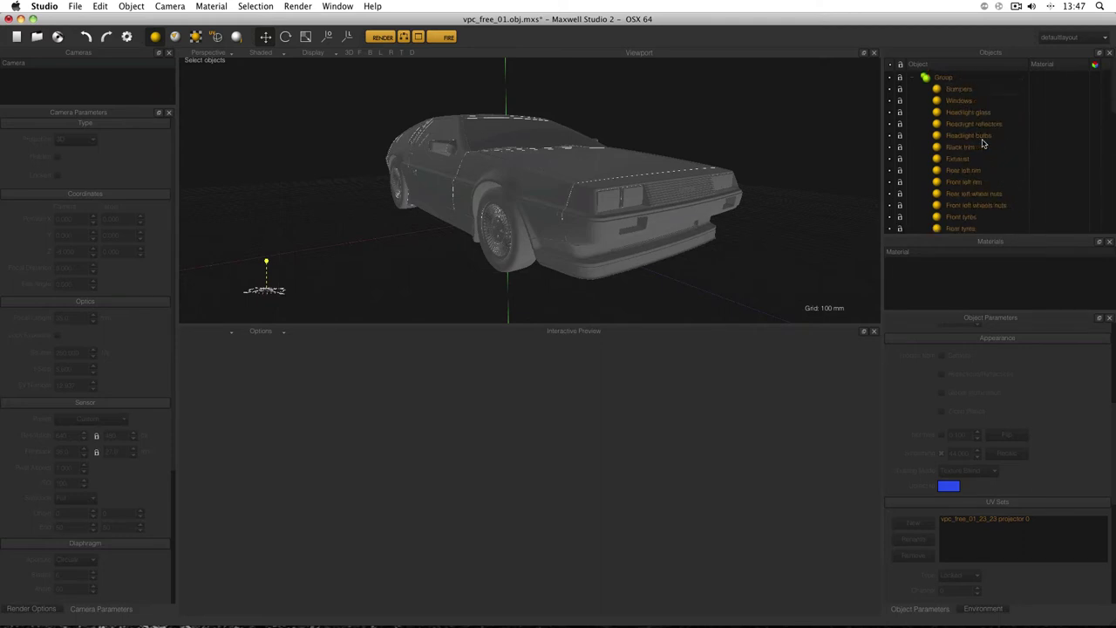
{"action": "left_click_drag", "start_coordinate": [419, 154], "coordinate": [345, 166], "text": "alt"}
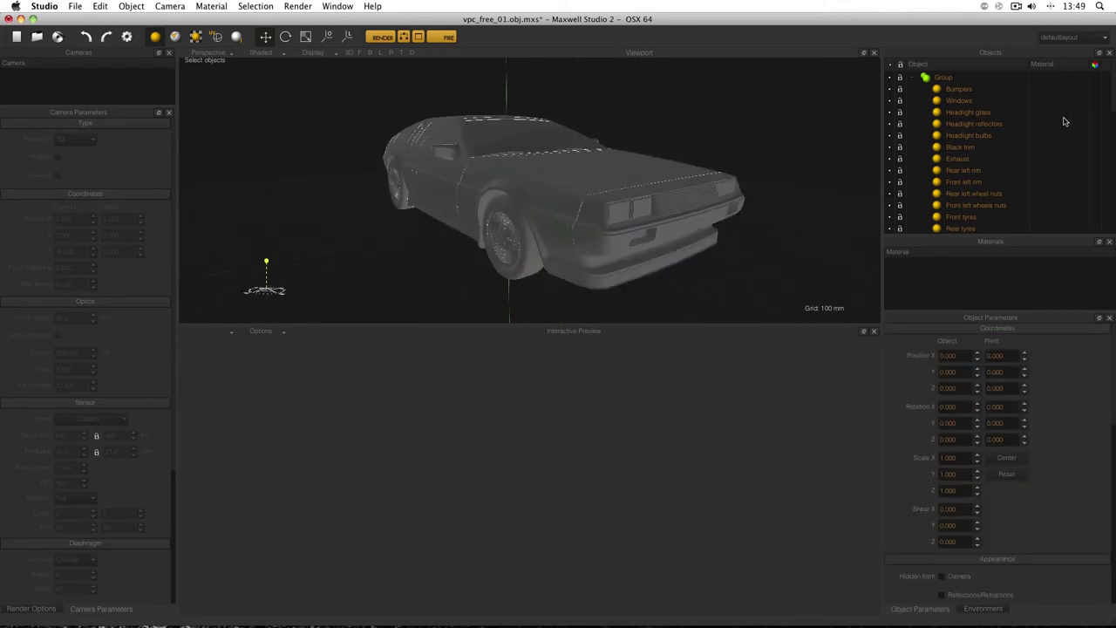
Try to remove the Group from the object list, and undo the removal
{"action": "left_click", "coordinate": [948, 78]}
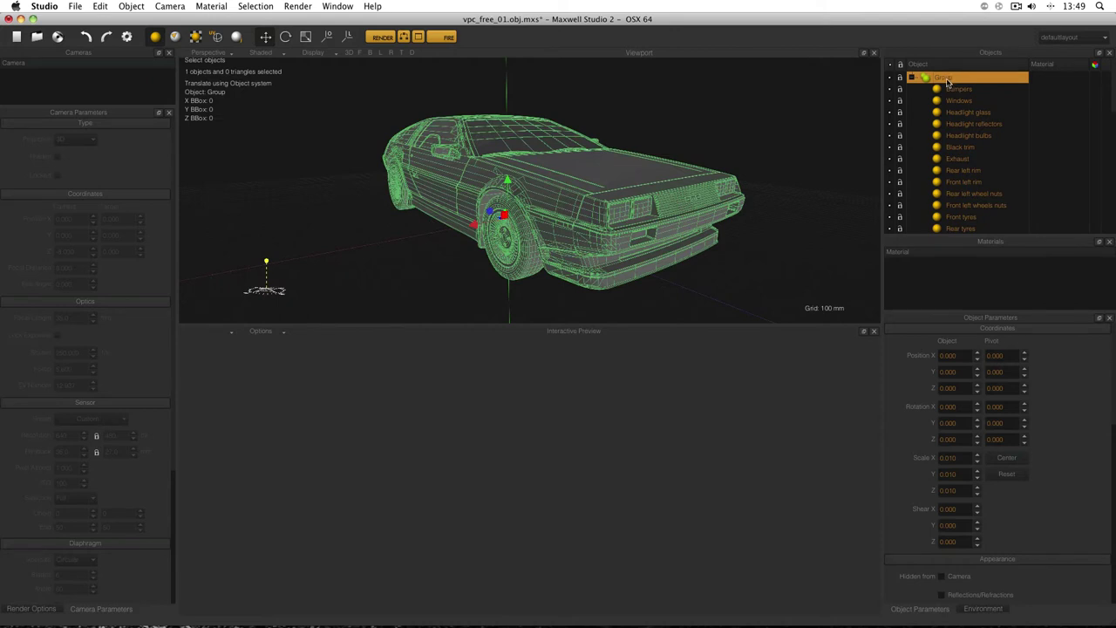
{"action": "right_click", "coordinate": [948, 82]}
{"action": "left_click", "coordinate": [990, 281]}
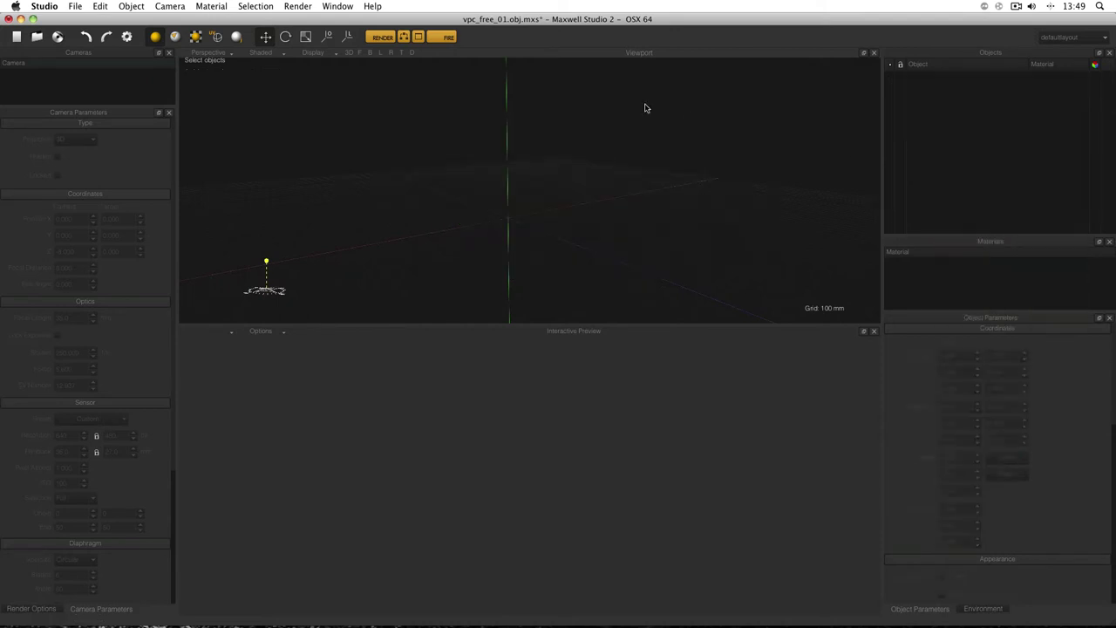
{"action": "left_click", "coordinate": [86, 38]}
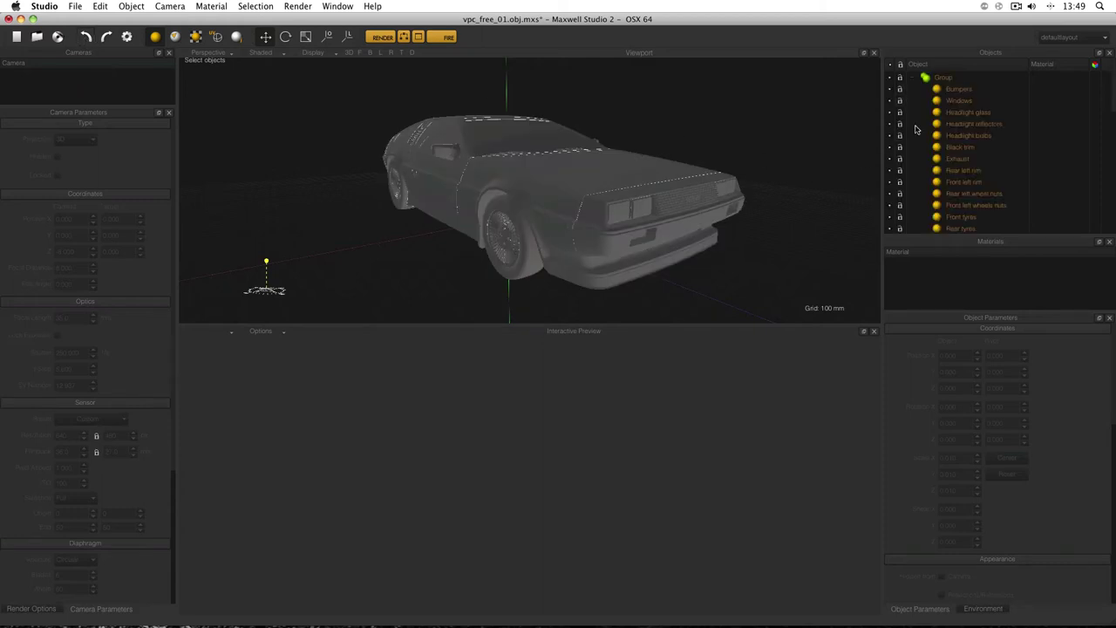
Move all the parts from Bumpers through Front right wheel cap out of the Group to the list's root level
{"action": "left_click", "coordinate": [959, 89]}
{"action": "scroll", "coordinate": [968, 122], "scroll_direction": "down", "scroll_amount": 8}
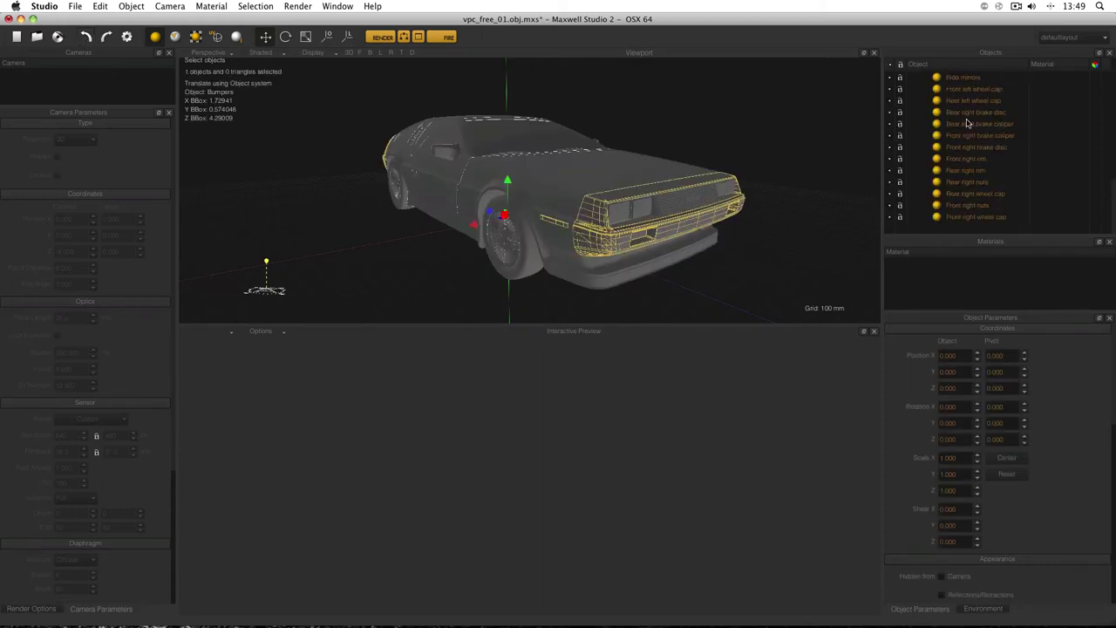
{"action": "left_click", "coordinate": [974, 217], "text": "shift"}
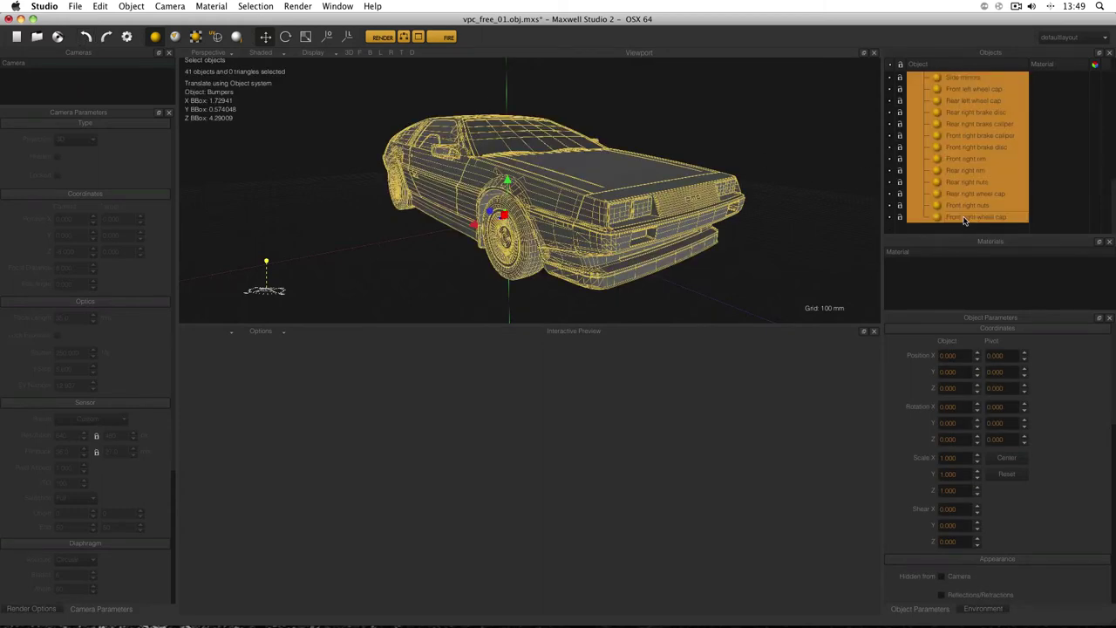
{"action": "left_click", "coordinate": [961, 232]}
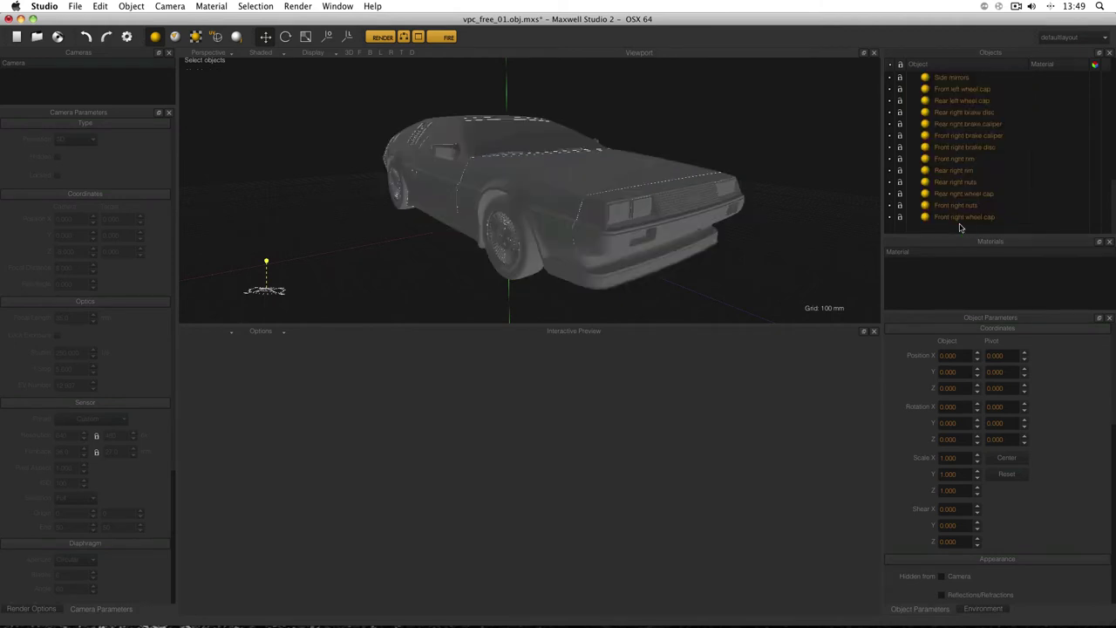
Remove the emptied Group from the object list
{"action": "scroll", "coordinate": [958, 204], "scroll_direction": "up", "scroll_amount": 10}
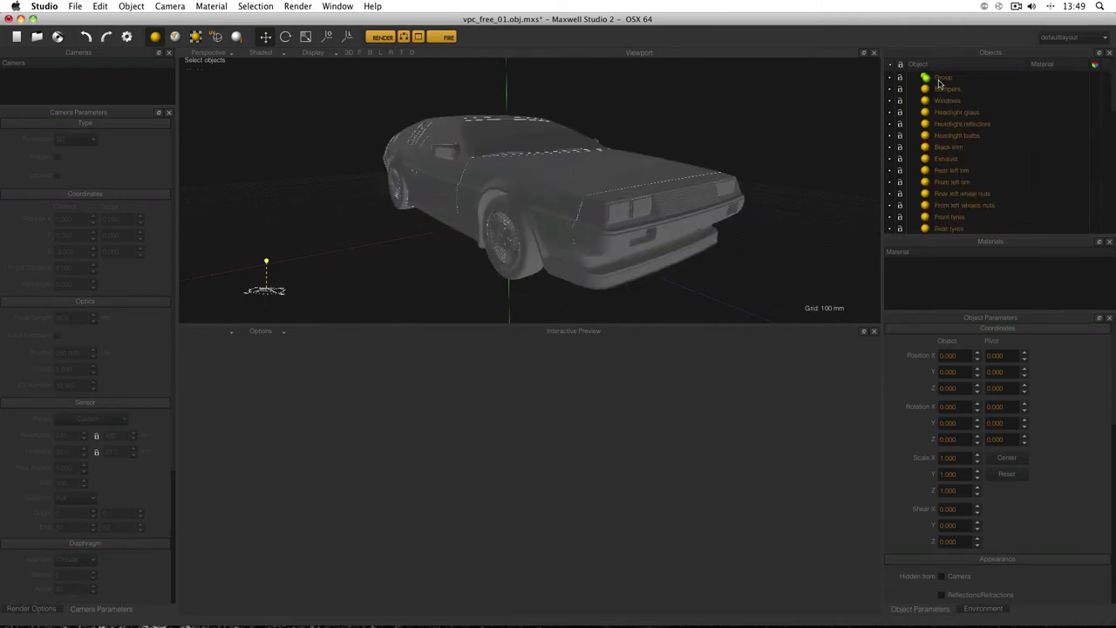
{"action": "left_click", "coordinate": [940, 79]}
{"action": "right_click", "coordinate": [940, 80]}
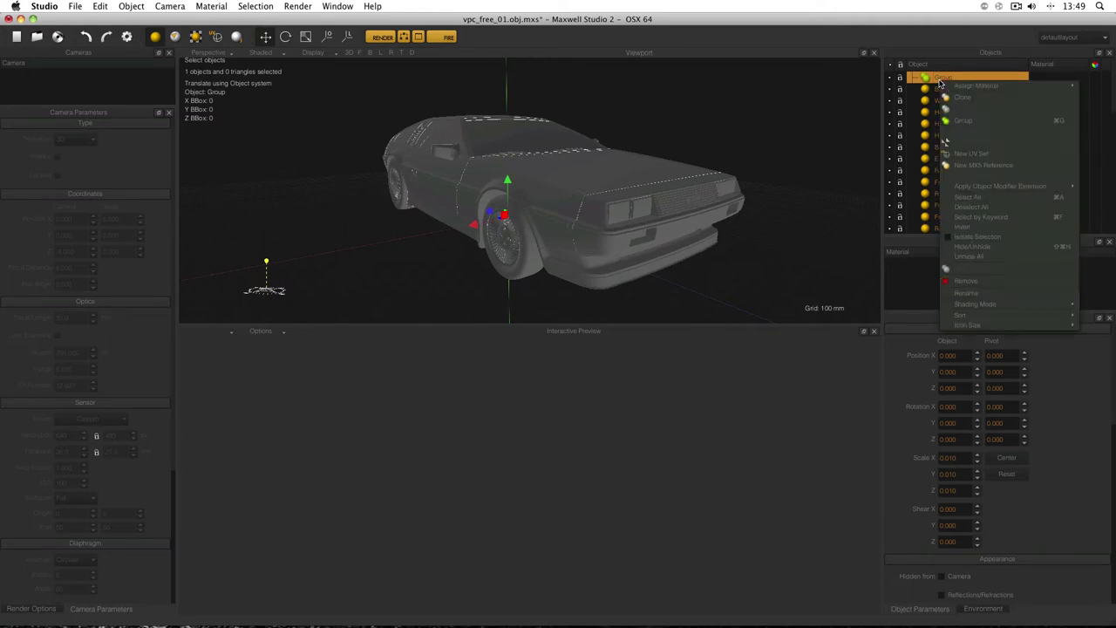
{"action": "left_click", "coordinate": [973, 281]}
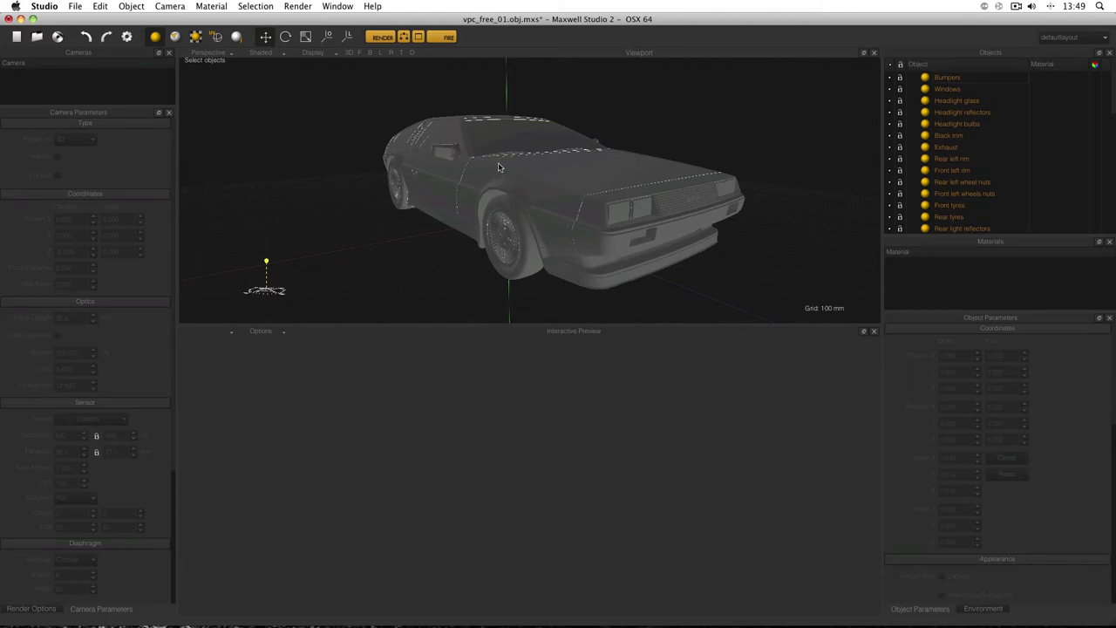
Group the Front tyres and Rear tyres under the name Tyres and hide the group
{"action": "left_click_drag", "start_coordinate": [501, 168], "coordinate": [526, 187], "text": "alt"}
{"action": "left_click", "coordinate": [443, 214]}
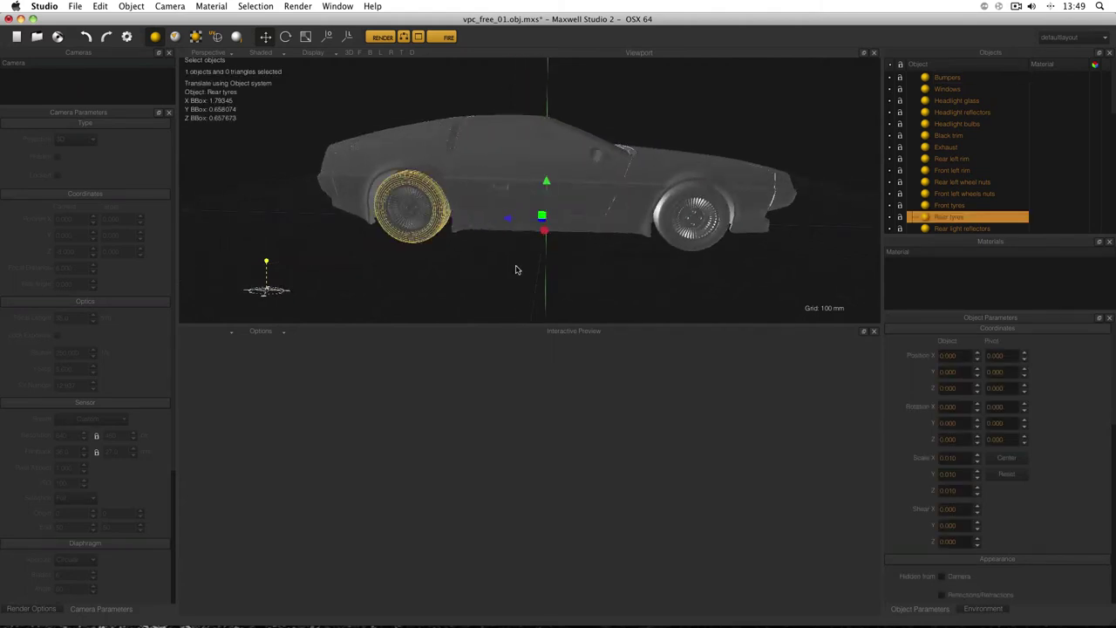
{"action": "left_click", "coordinate": [664, 231], "text": "shift"}
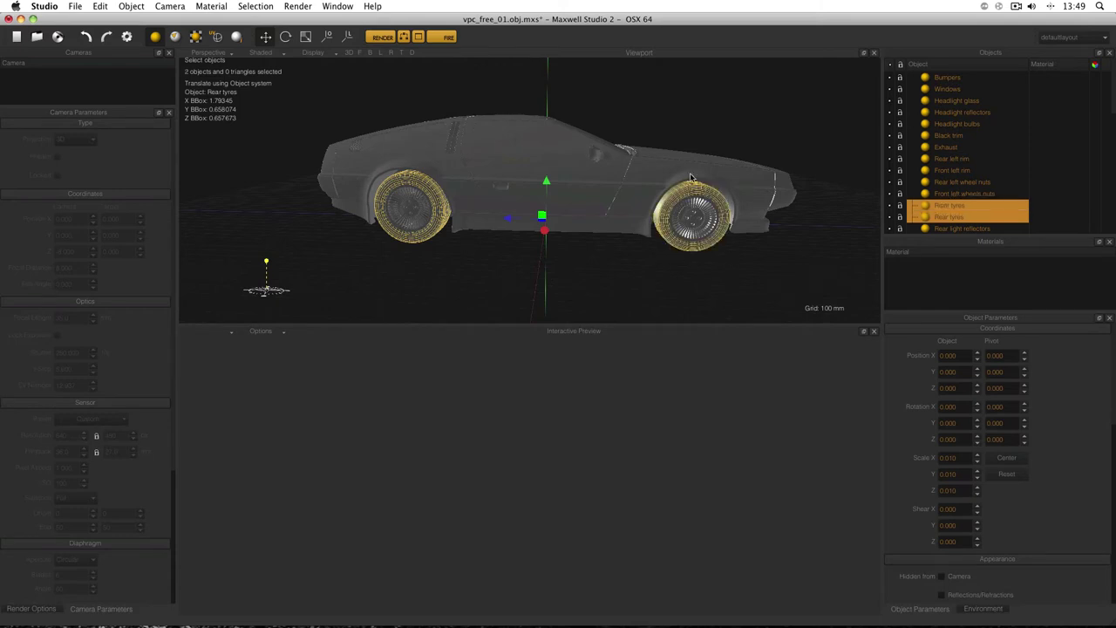
{"action": "right_click", "coordinate": [975, 218]}
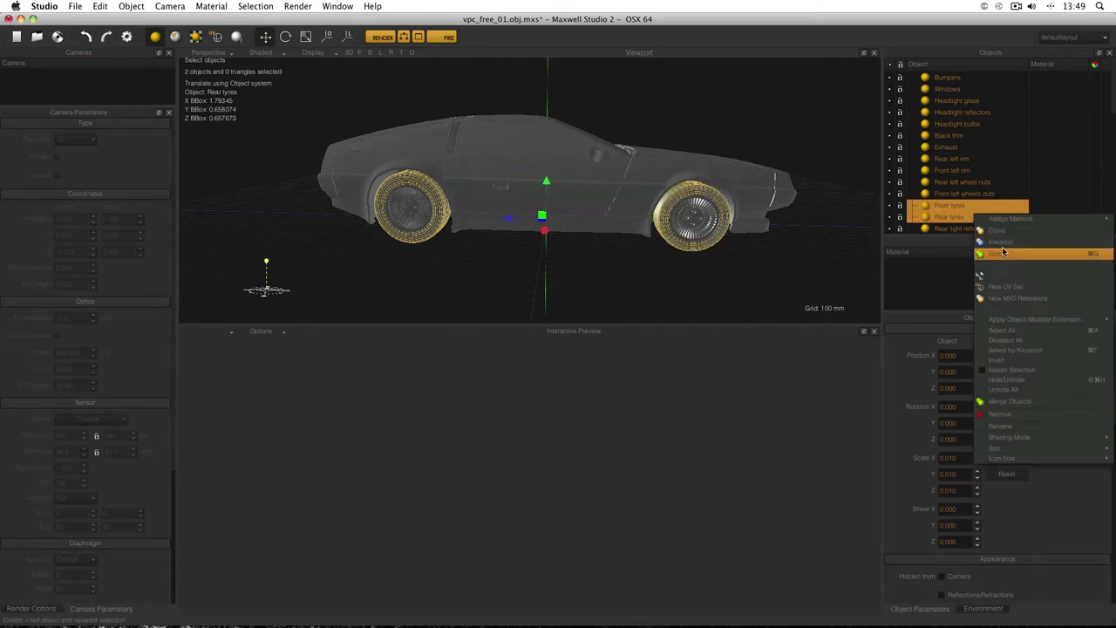
{"action": "left_click", "coordinate": [1061, 253]}
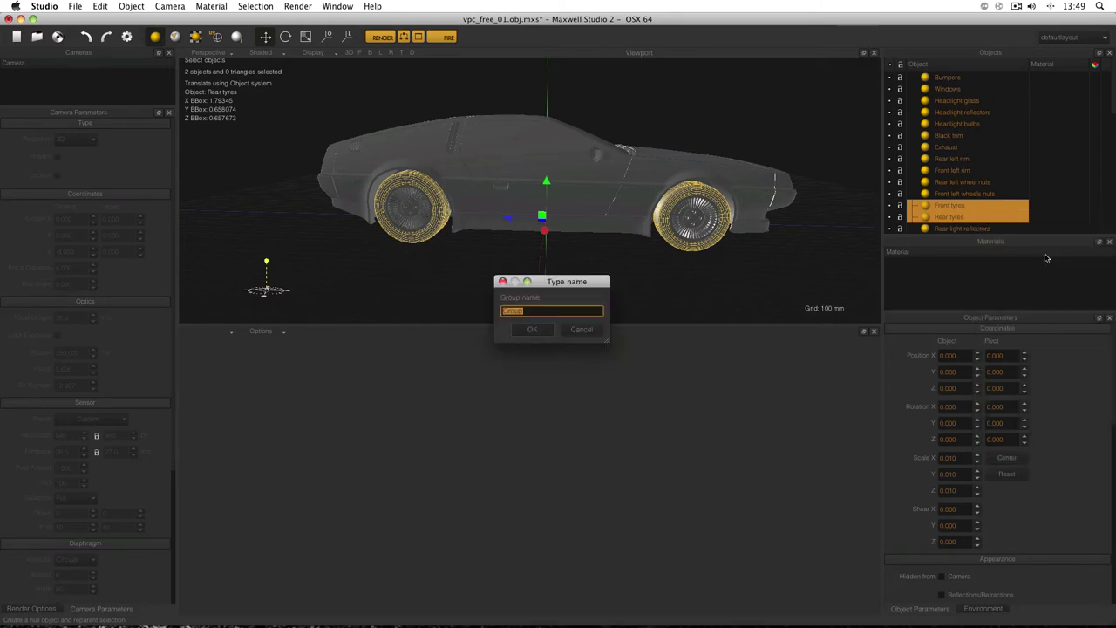
{"action": "type", "text": "T"}
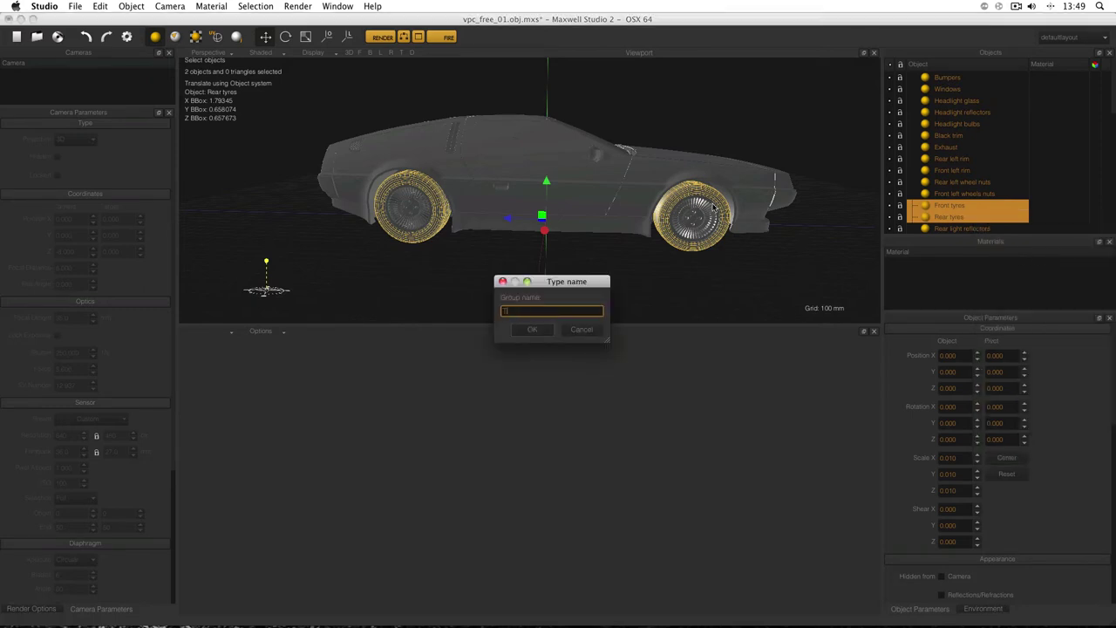
{"action": "type", "text": "yres"}
{"action": "key", "text": "Return"}
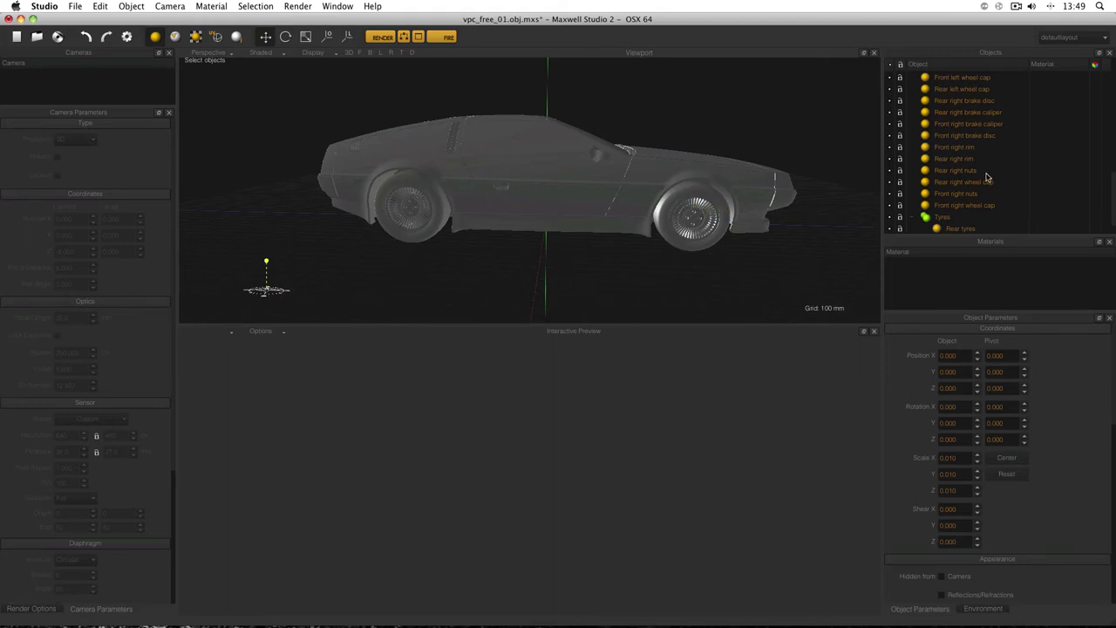
{"action": "scroll", "coordinate": [988, 179], "scroll_direction": "down", "scroll_amount": 2}
{"action": "left_click", "coordinate": [893, 194]}
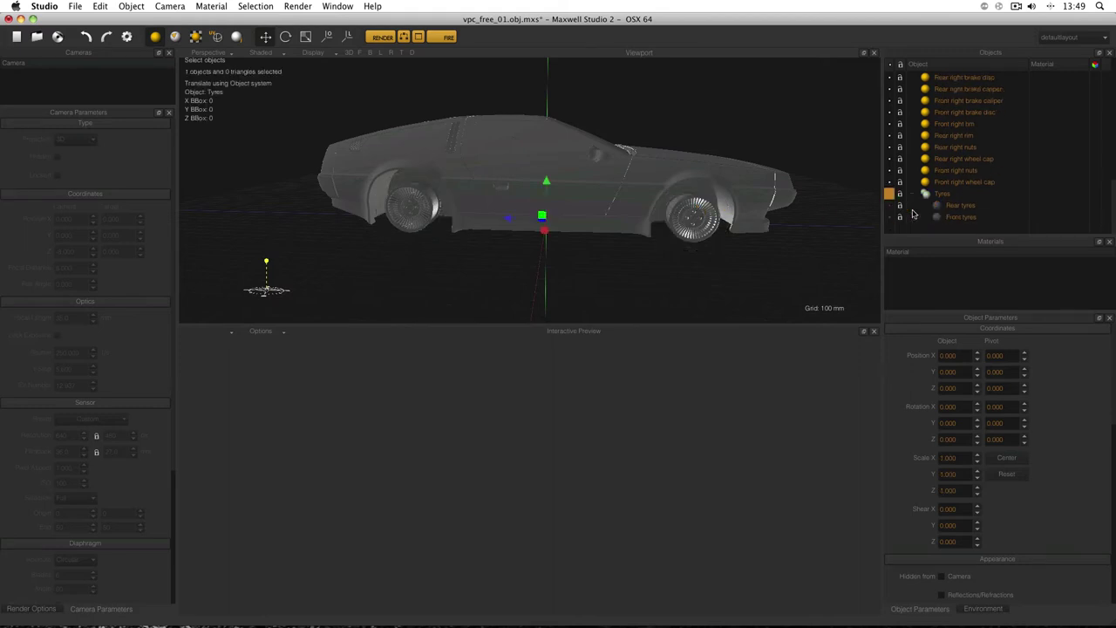
Select the front right and rear right wheel rims together and turn to the car's other side
{"action": "left_click_drag", "start_coordinate": [749, 148], "coordinate": [575, 197], "text": "alt"}
{"action": "left_click", "coordinate": [634, 251]}
{"action": "left_click", "coordinate": [395, 210], "text": "shift"}
{"action": "left_click", "coordinate": [425, 229], "text": "shift"}
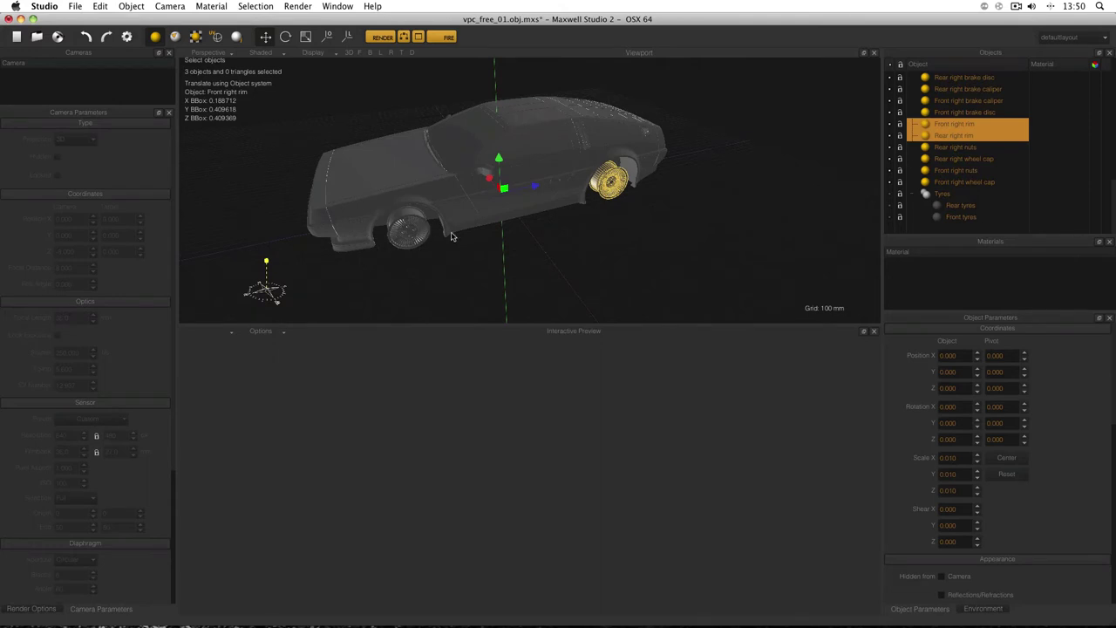
{"action": "left_click_drag", "start_coordinate": [477, 213], "coordinate": [525, 198], "text": "alt"}
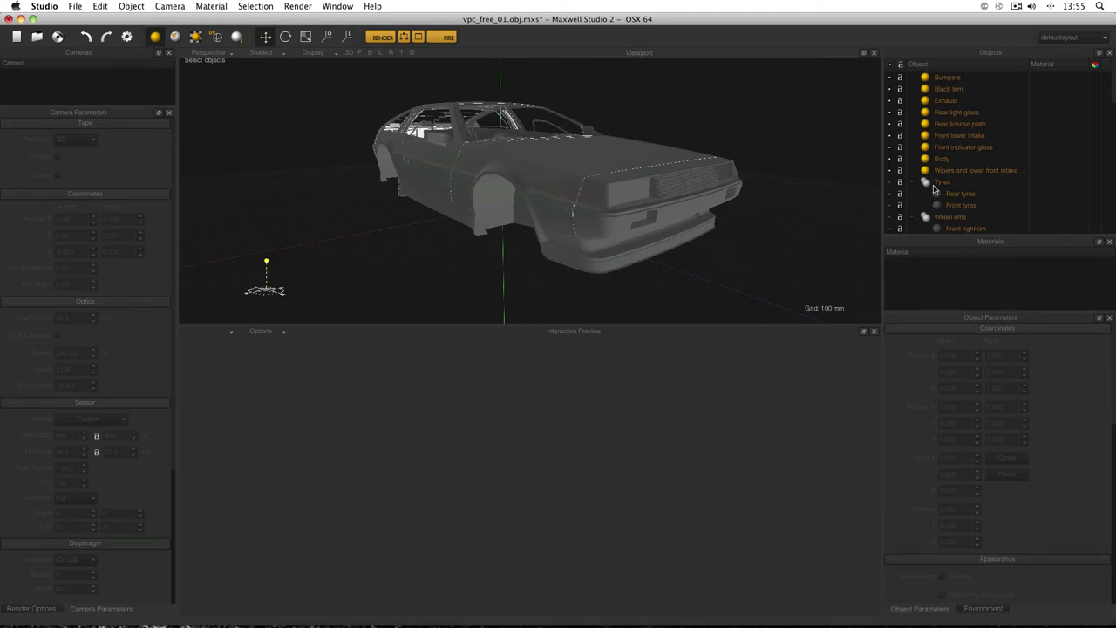
Review the grouped parts and move Headlight bulbs from the Reflectors group into the Glass group
{"action": "mouse_move", "coordinate": [1114, 93]}
{"action": "left_mouse_down"}
{"action": "mouse_move", "coordinate": [1113, 233]}
{"action": "mouse_move", "coordinate": [1113, 82]}
{"action": "left_mouse_up"}
{"action": "scroll", "coordinate": [1003, 157], "scroll_direction": "down", "scroll_amount": 5}
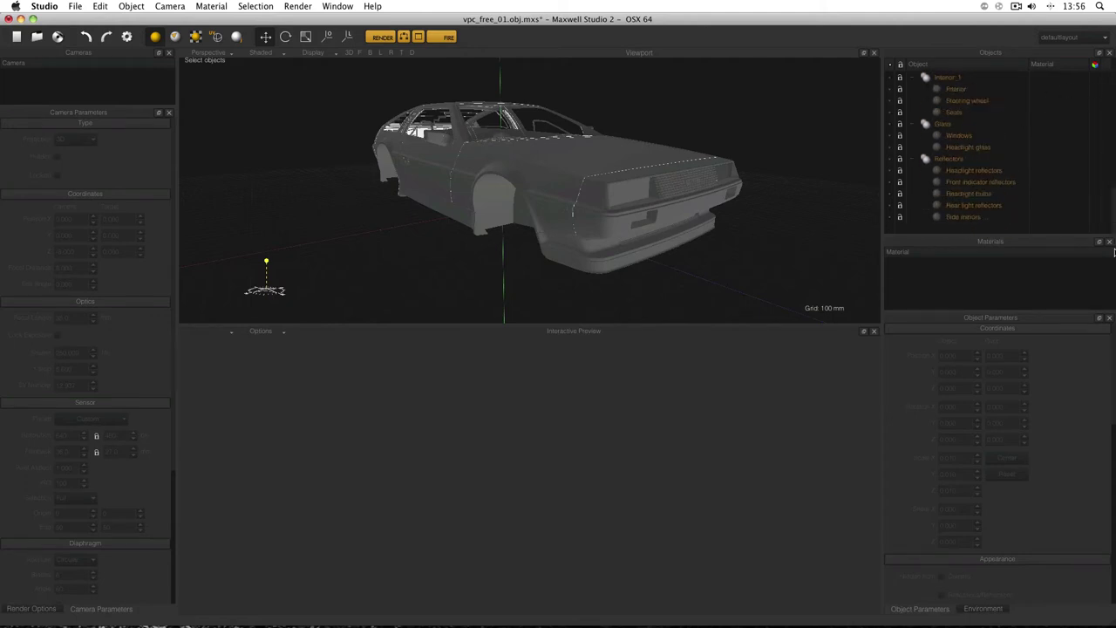
{"action": "left_click_drag", "start_coordinate": [762, 180], "coordinate": [764, 182], "text": "alt"}
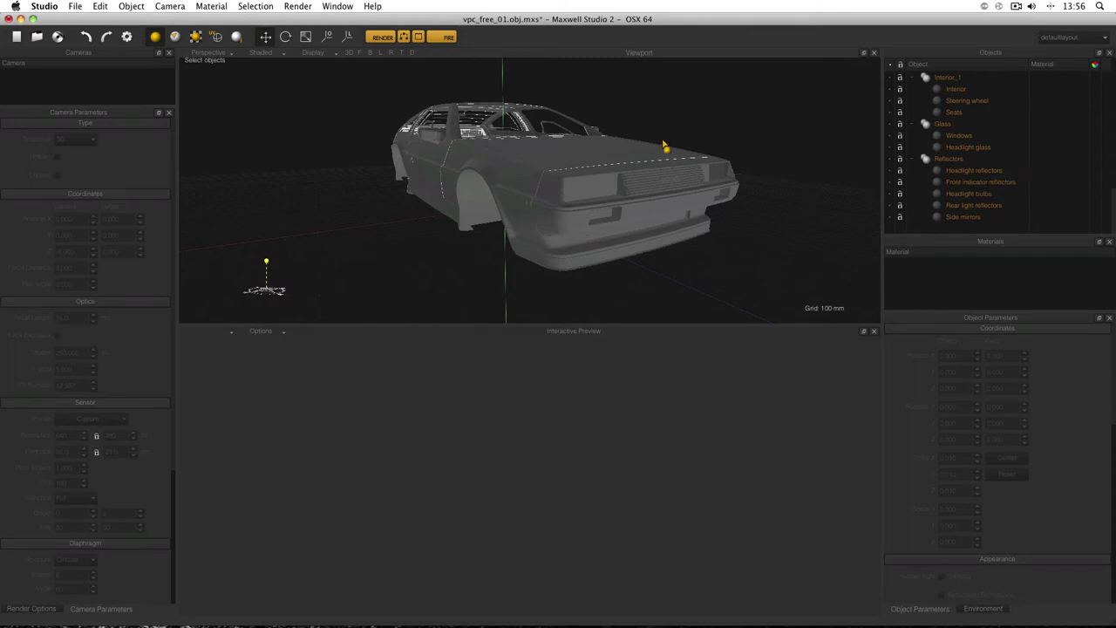
{"action": "left_click", "coordinate": [964, 196]}
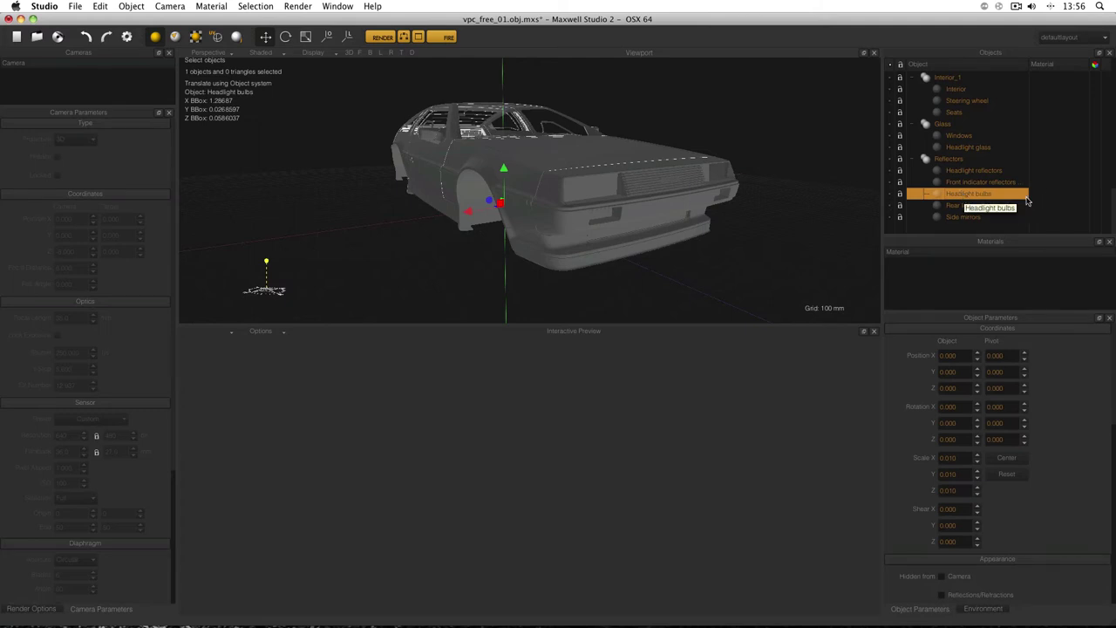
{"action": "left_click_drag", "start_coordinate": [957, 196], "coordinate": [958, 145]}
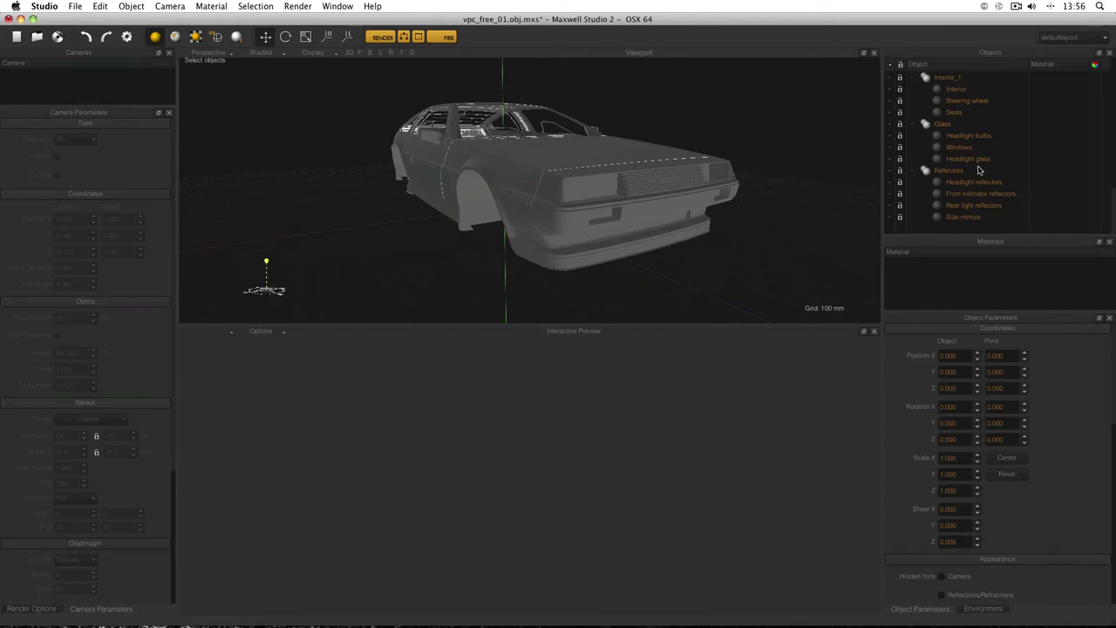
{"action": "scroll", "coordinate": [978, 170], "scroll_direction": "up", "scroll_amount": 5}
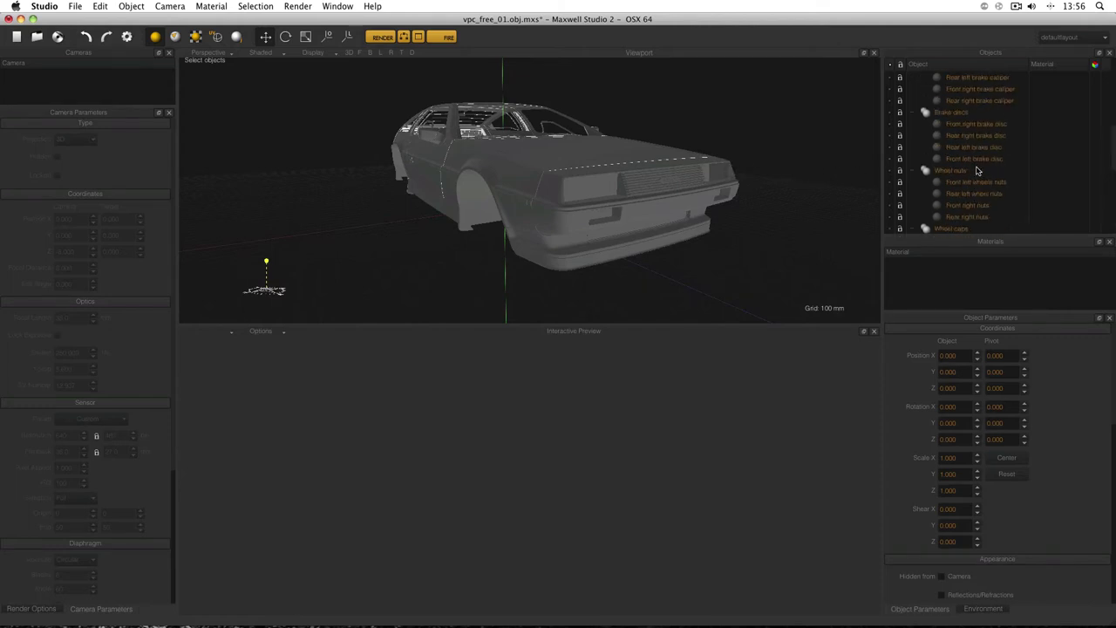
{"action": "left_click_drag", "start_coordinate": [776, 149], "coordinate": [734, 145], "text": "alt"}
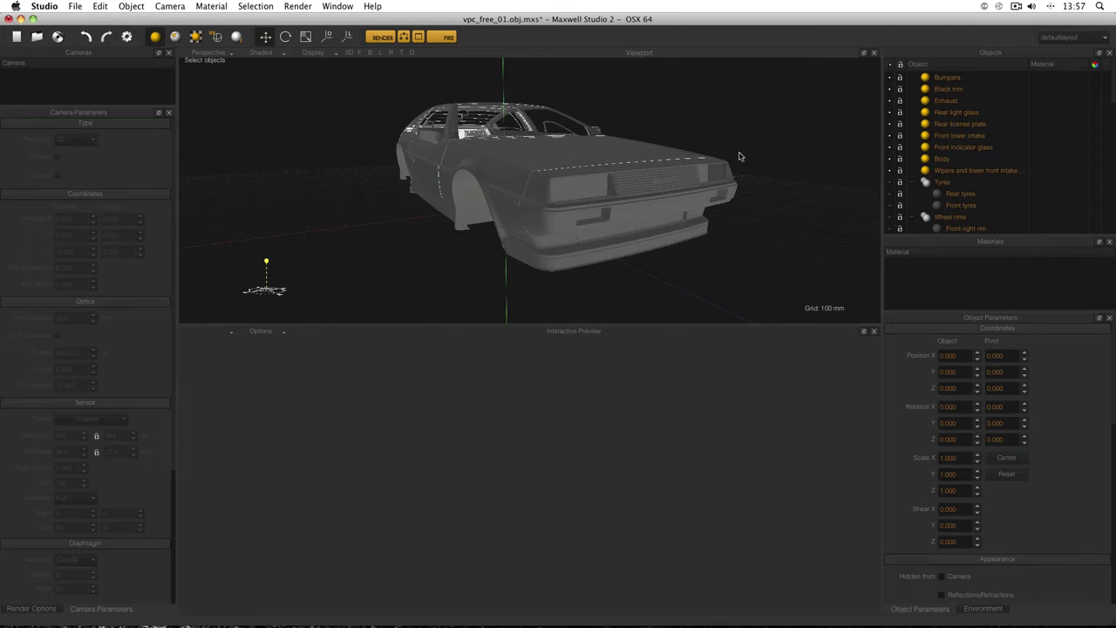
Set the scene's environment type to Sky
{"action": "left_click", "coordinate": [989, 610]}
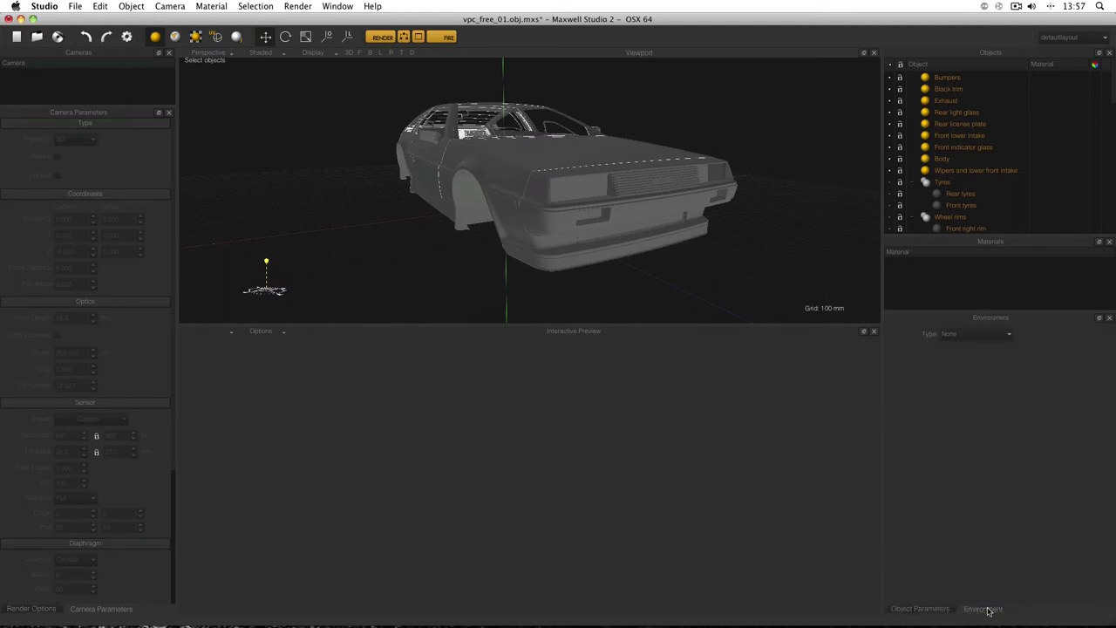
{"action": "left_click", "coordinate": [984, 336]}
{"action": "left_click", "coordinate": [982, 351]}
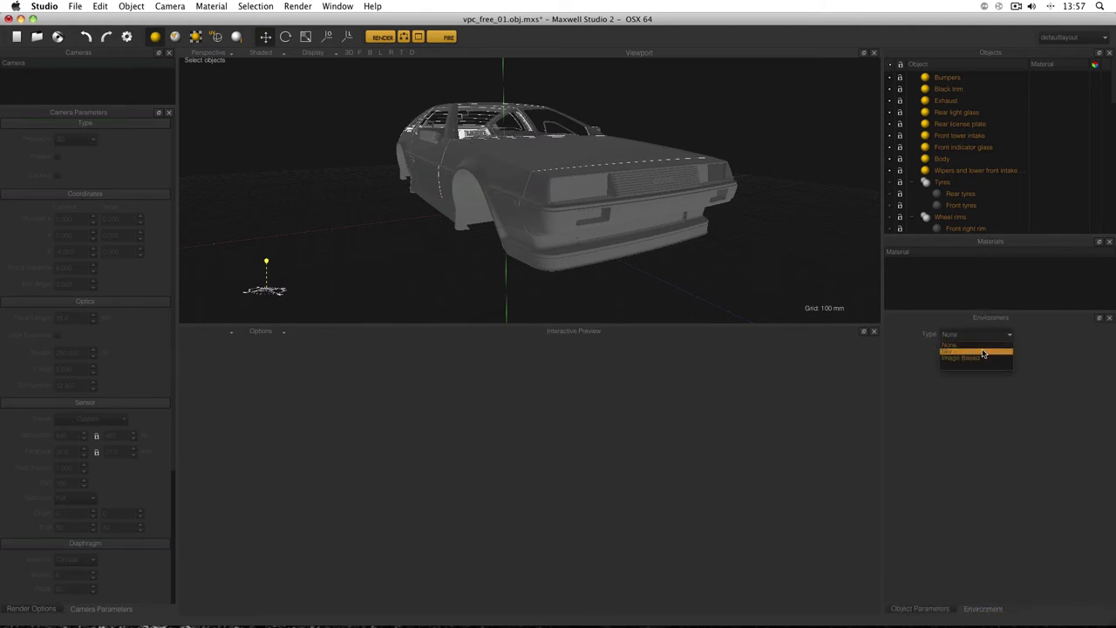
{"action": "left_click", "coordinate": [986, 336]}
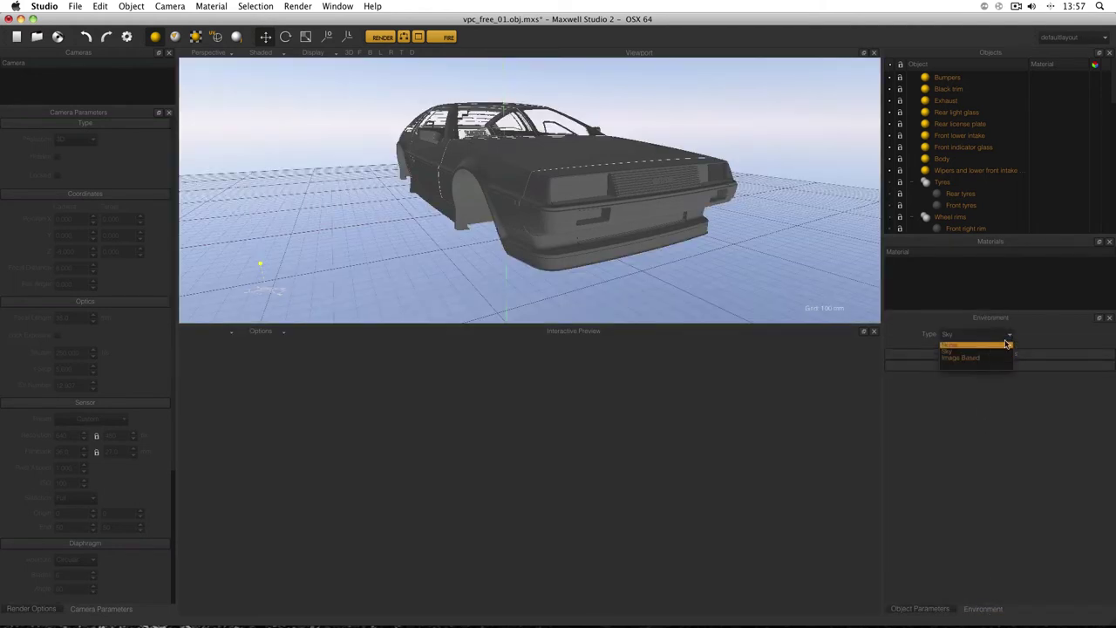
{"action": "left_click", "coordinate": [988, 352]}
{"action": "left_click", "coordinate": [1020, 354]}
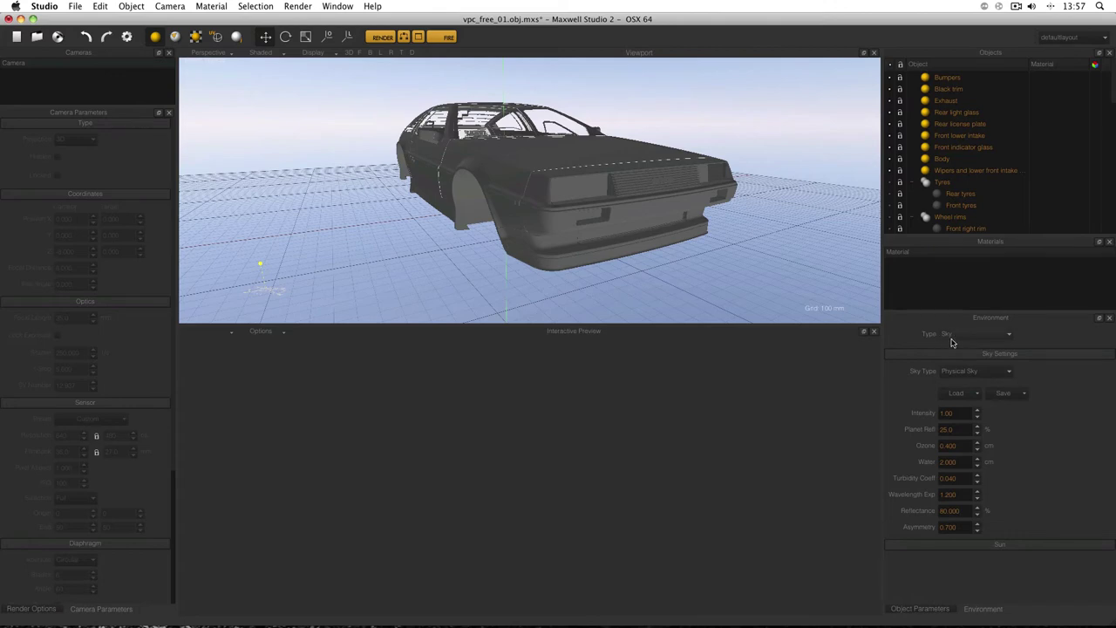
Set the sky type to Constant Dome and check the Sun settings
{"action": "left_click", "coordinate": [976, 375]}
{"action": "left_click", "coordinate": [977, 383]}
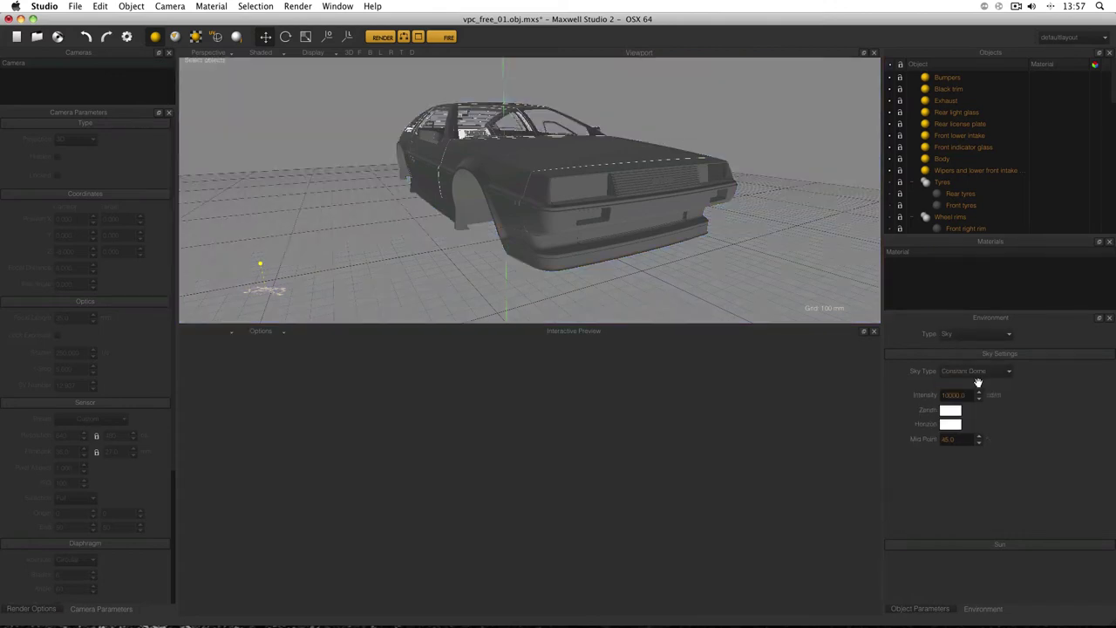
{"action": "left_click", "coordinate": [989, 546]}
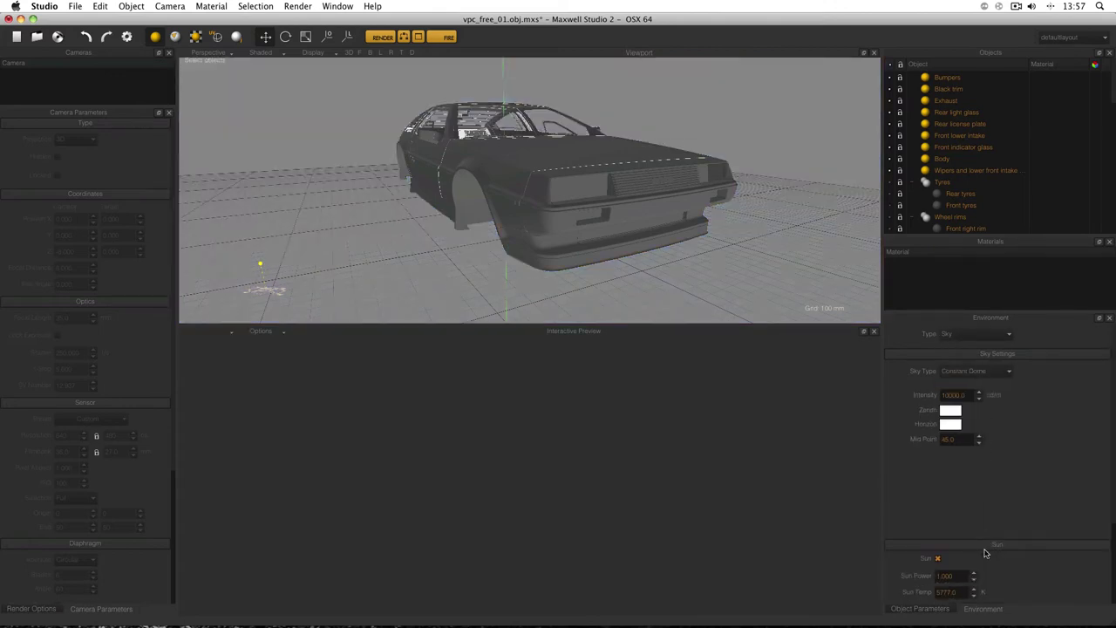
{"action": "left_click", "coordinate": [929, 545]}
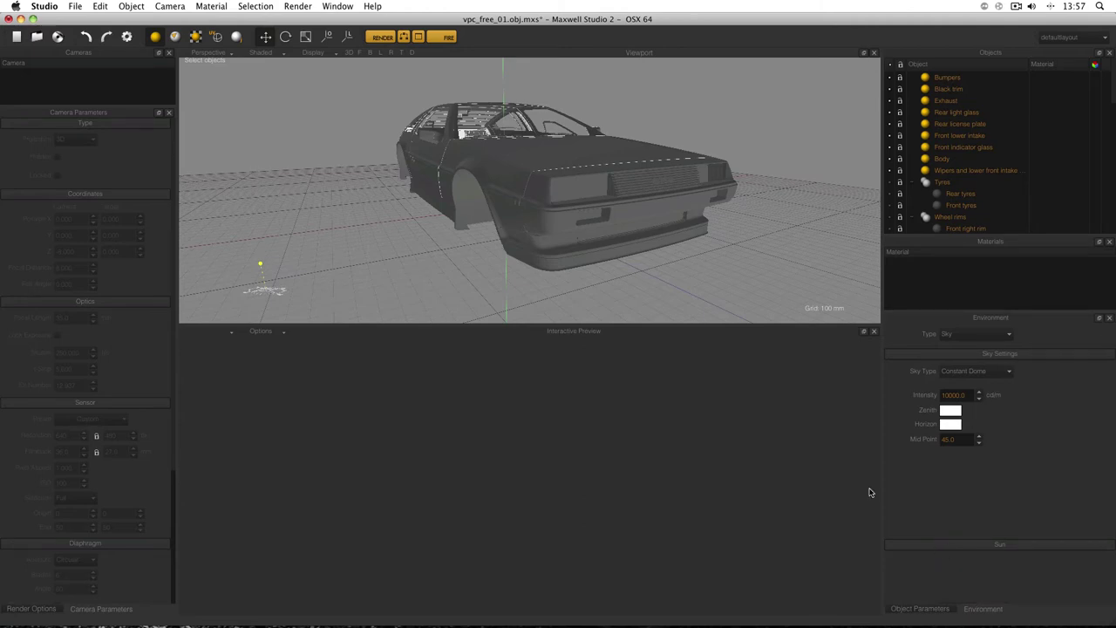
Start the interactive Fire preview and frame the entire car body in it
{"action": "left_click", "coordinate": [448, 37]}
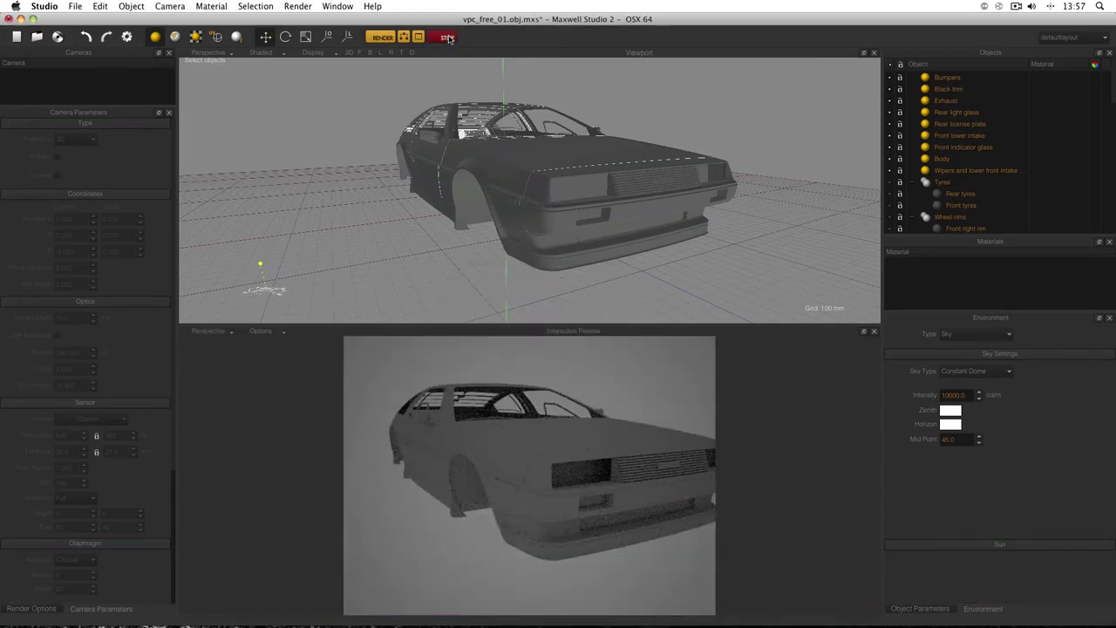
{"action": "left_click_drag", "start_coordinate": [600, 154], "coordinate": [544, 177], "text": "alt"}
{"action": "scroll", "coordinate": [538, 148], "scroll_direction": "down", "scroll_amount": 5}
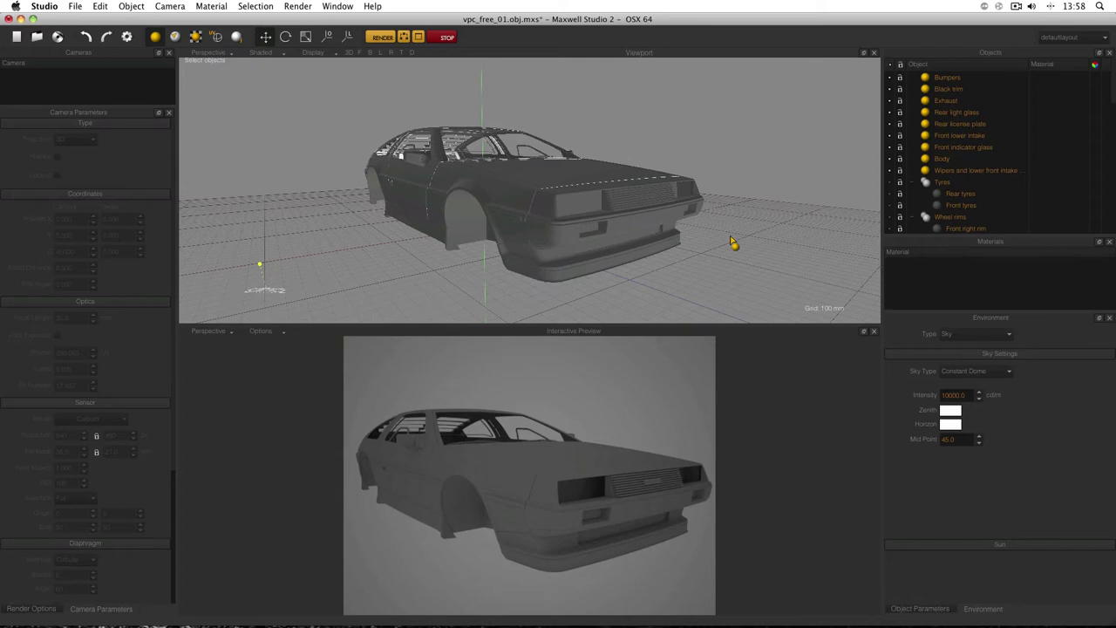
Collapse the Sky Settings and enlarge the Materials and Objects lists to make room for material work
{"action": "left_click_drag", "start_coordinate": [948, 311], "coordinate": [949, 343]}
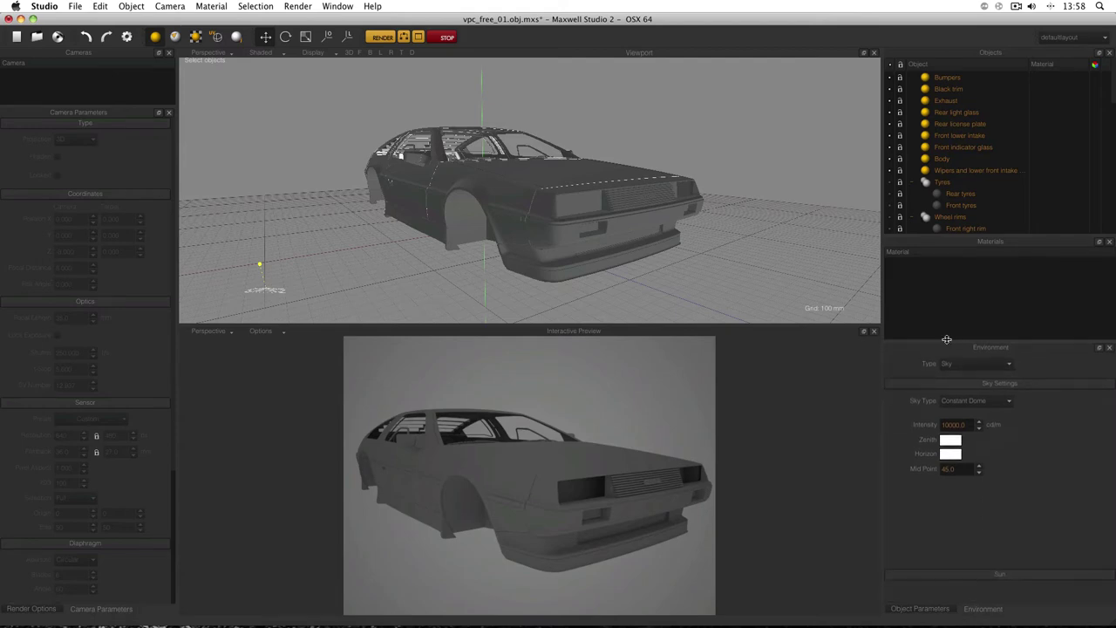
{"action": "left_click", "coordinate": [948, 385]}
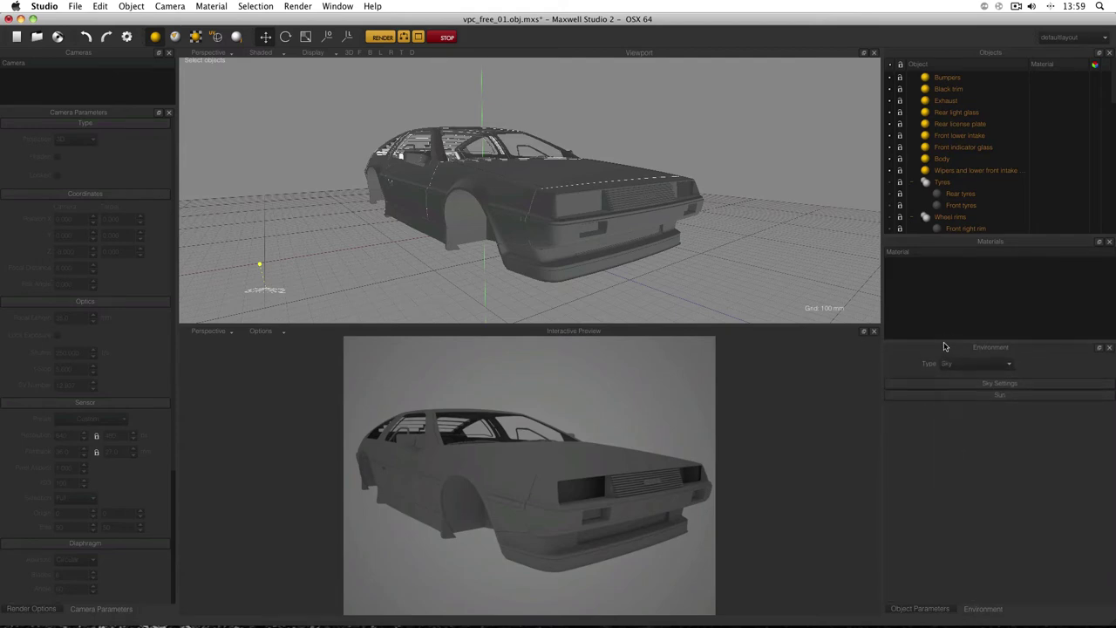
{"action": "left_click_drag", "start_coordinate": [944, 341], "coordinate": [947, 476]}
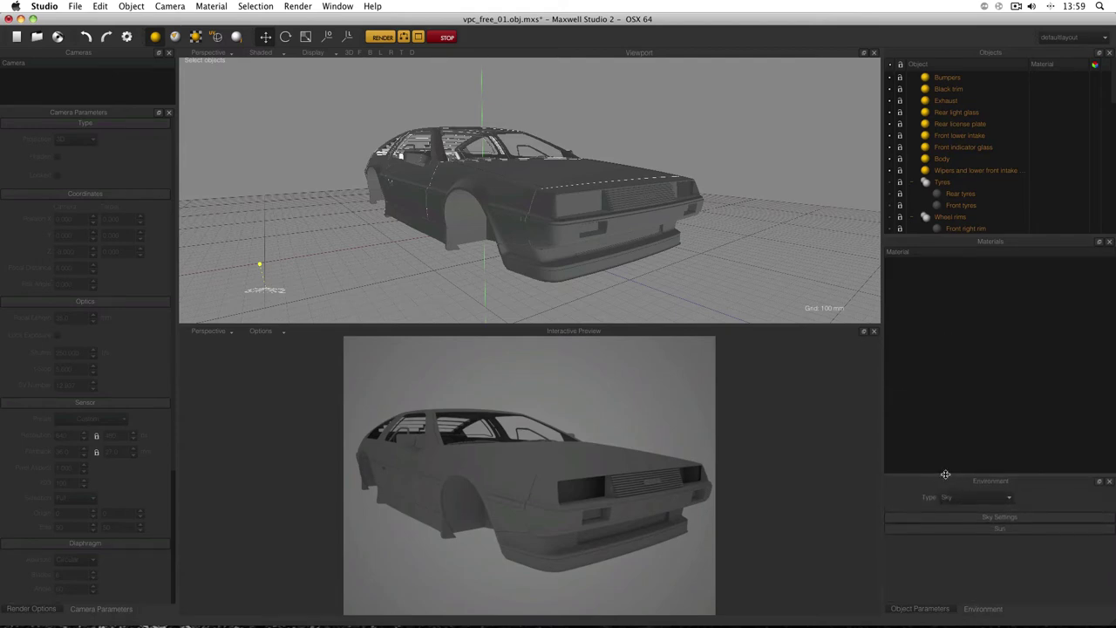
{"action": "left_click_drag", "start_coordinate": [940, 236], "coordinate": [940, 314]}
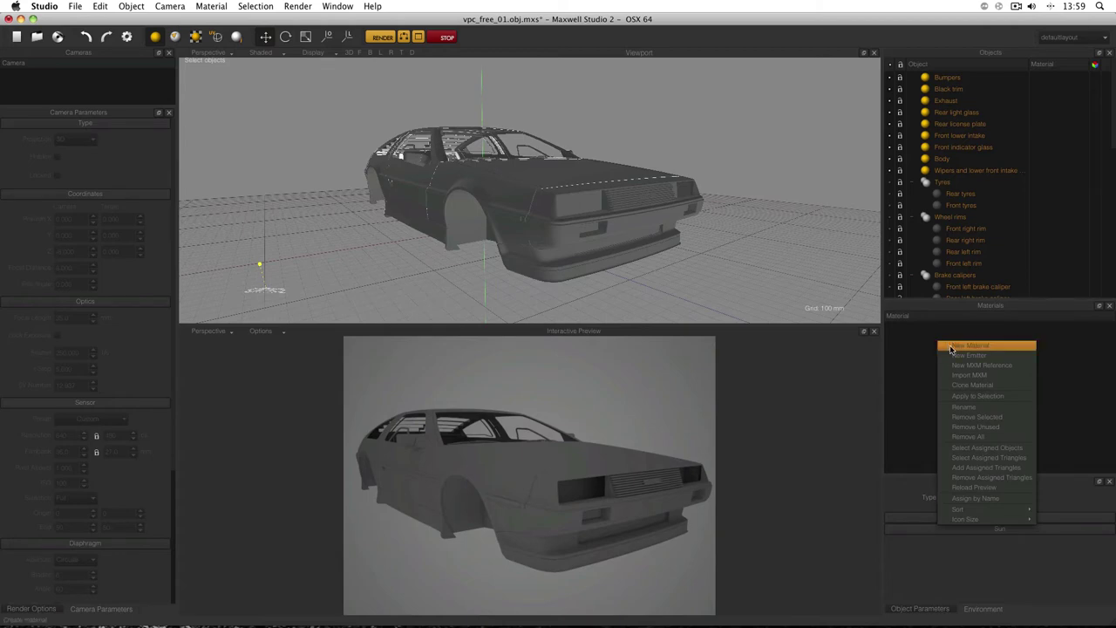
Create a new material and open it in the Material Editor
{"action": "left_click", "coordinate": [951, 347]}
{"action": "double_click", "coordinate": [932, 327]}
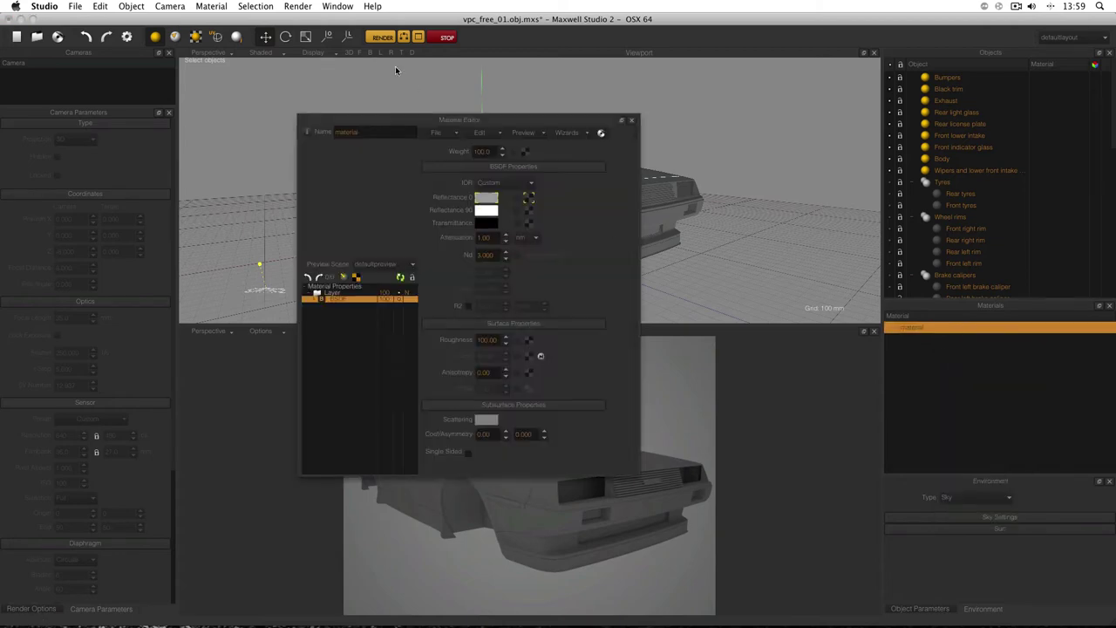
Build the material with the Metal wizard as Iron with 50% roughness, and render its thumbnail with the stage1 preview scene
{"action": "left_click", "coordinate": [565, 133]}
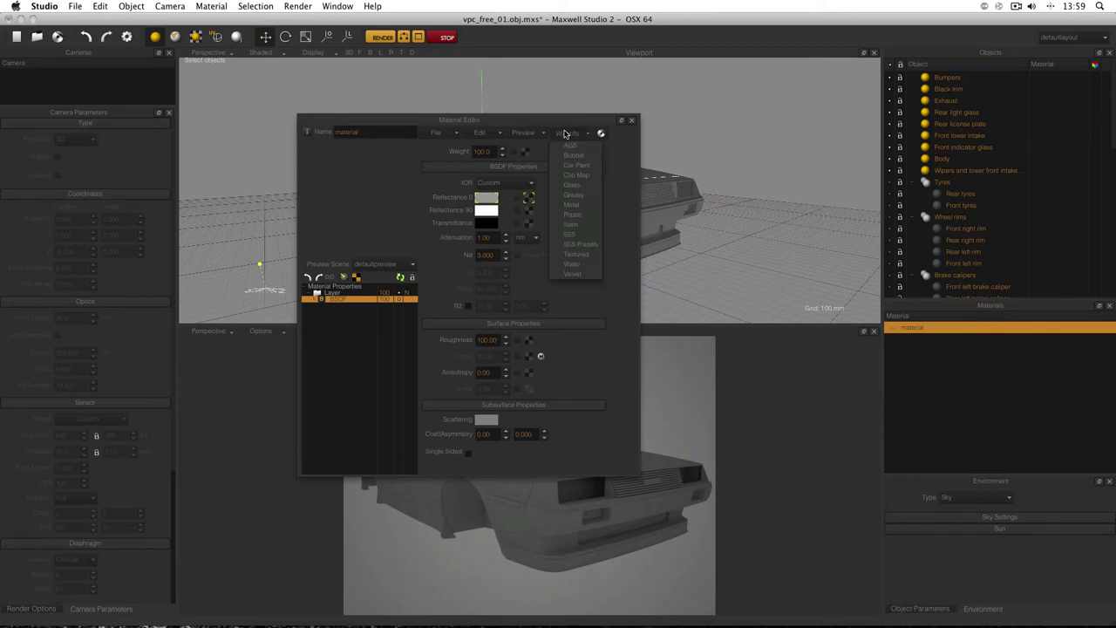
{"action": "left_click", "coordinate": [571, 205]}
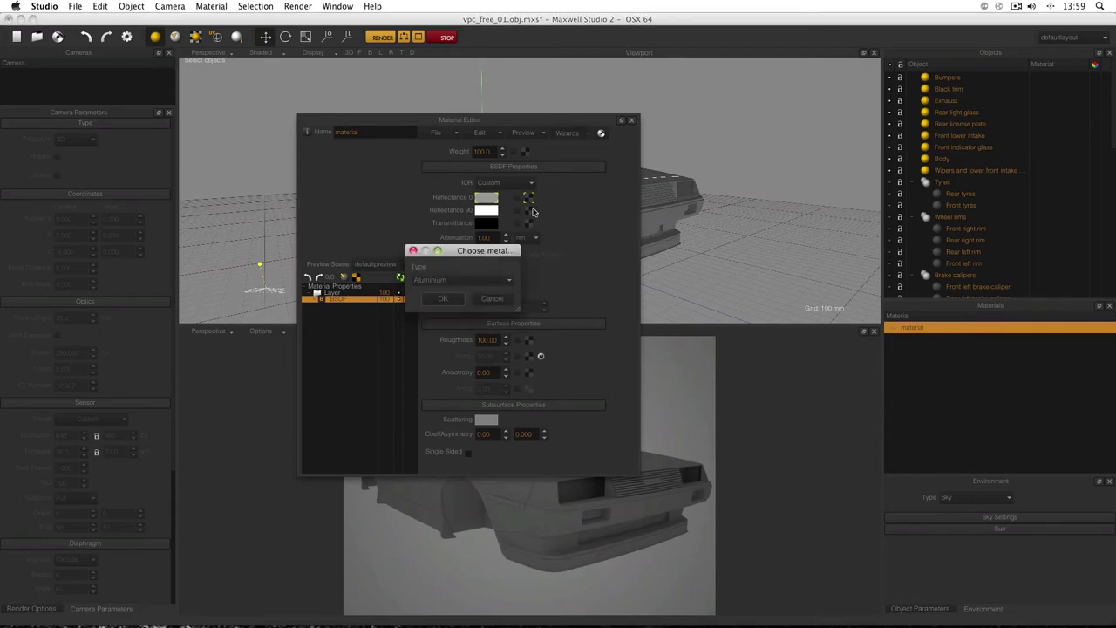
{"action": "left_click", "coordinate": [496, 283]}
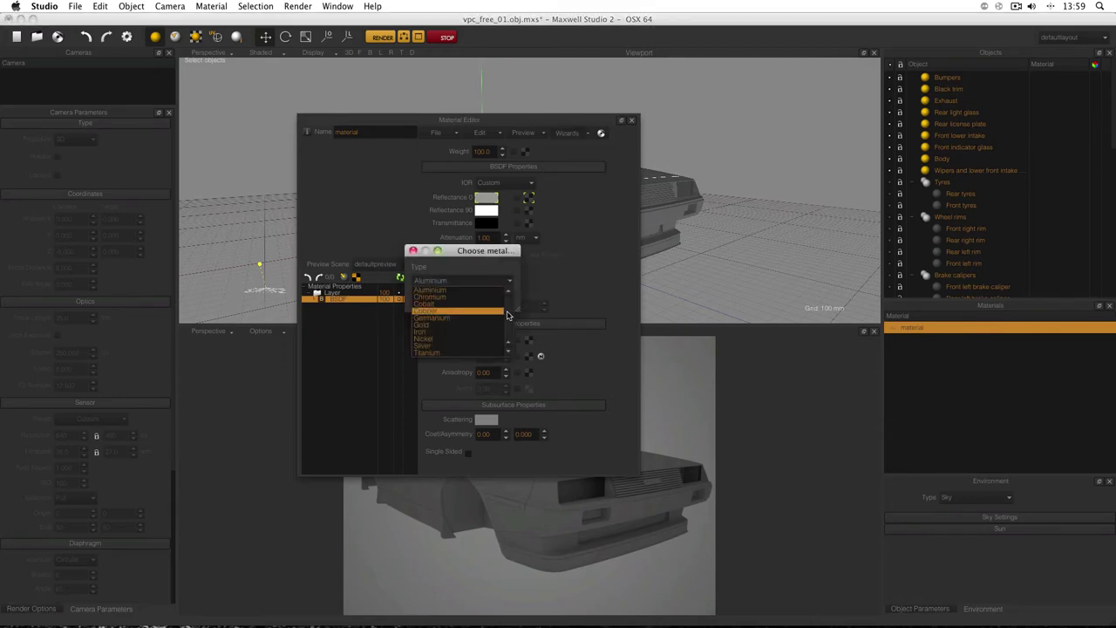
{"action": "scroll", "coordinate": [509, 319], "scroll_direction": "down", "scroll_amount": 1}
{"action": "left_click", "coordinate": [464, 324]}
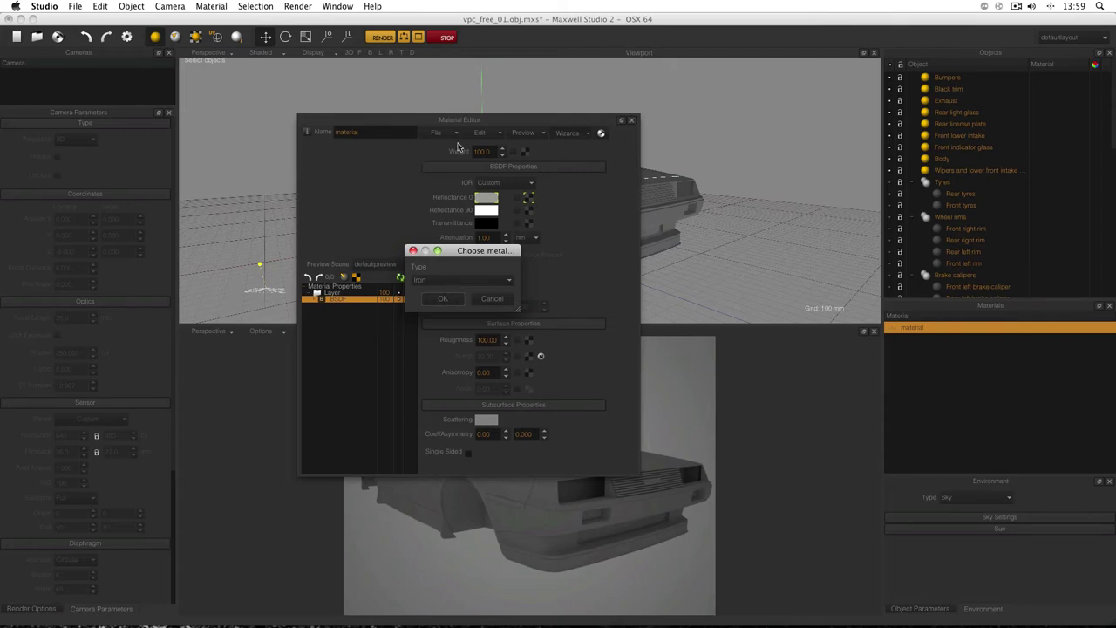
{"action": "left_click", "coordinate": [447, 301]}
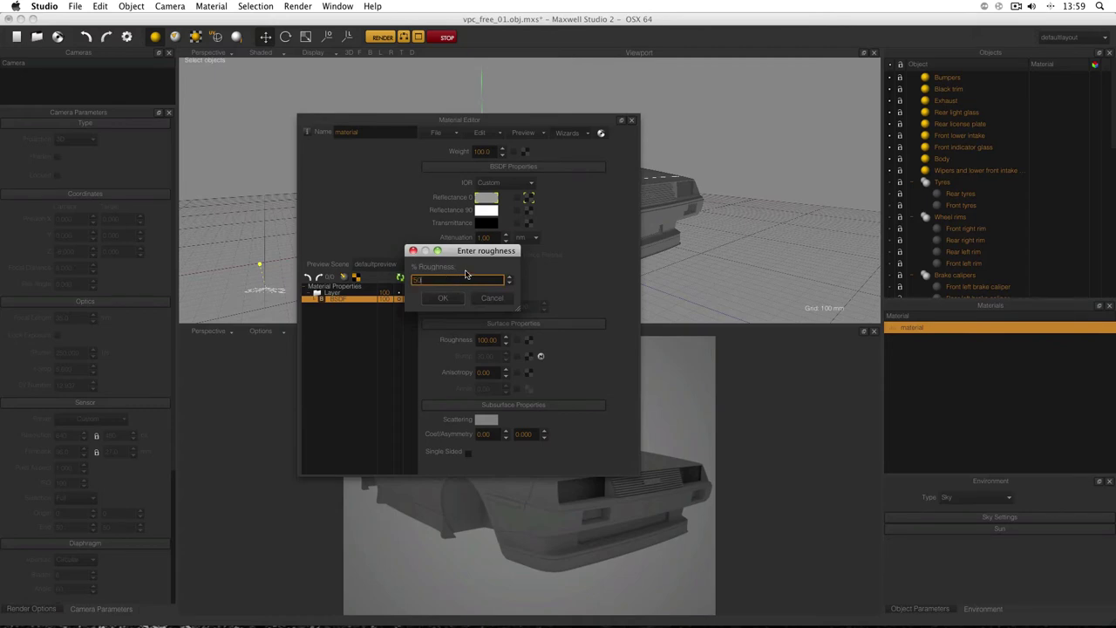
{"action": "left_click", "coordinate": [450, 299]}
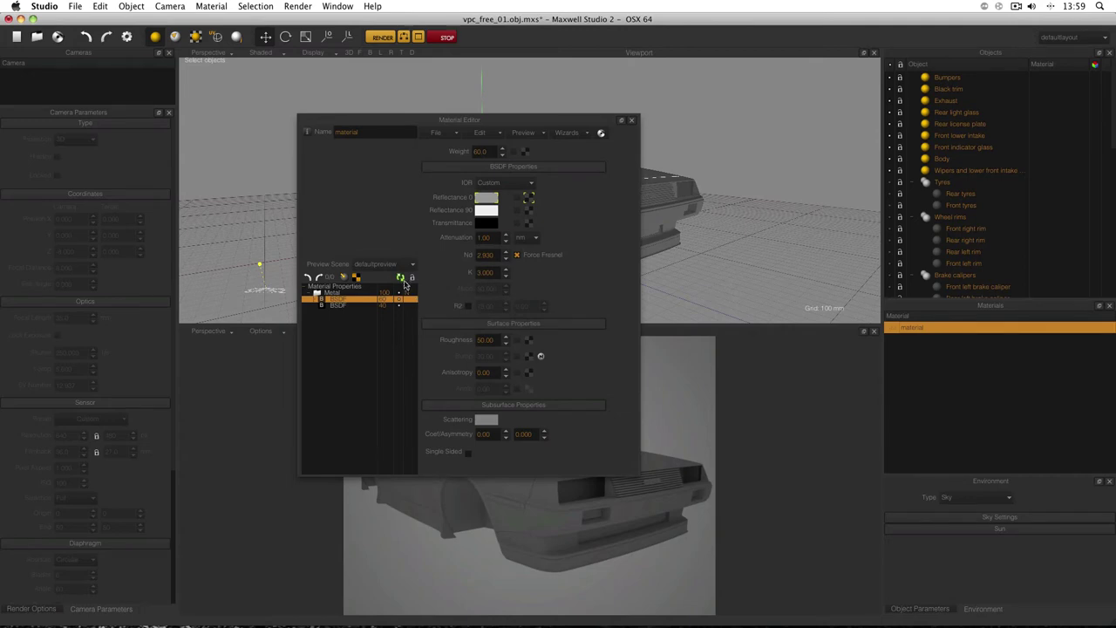
{"action": "left_click", "coordinate": [370, 264]}
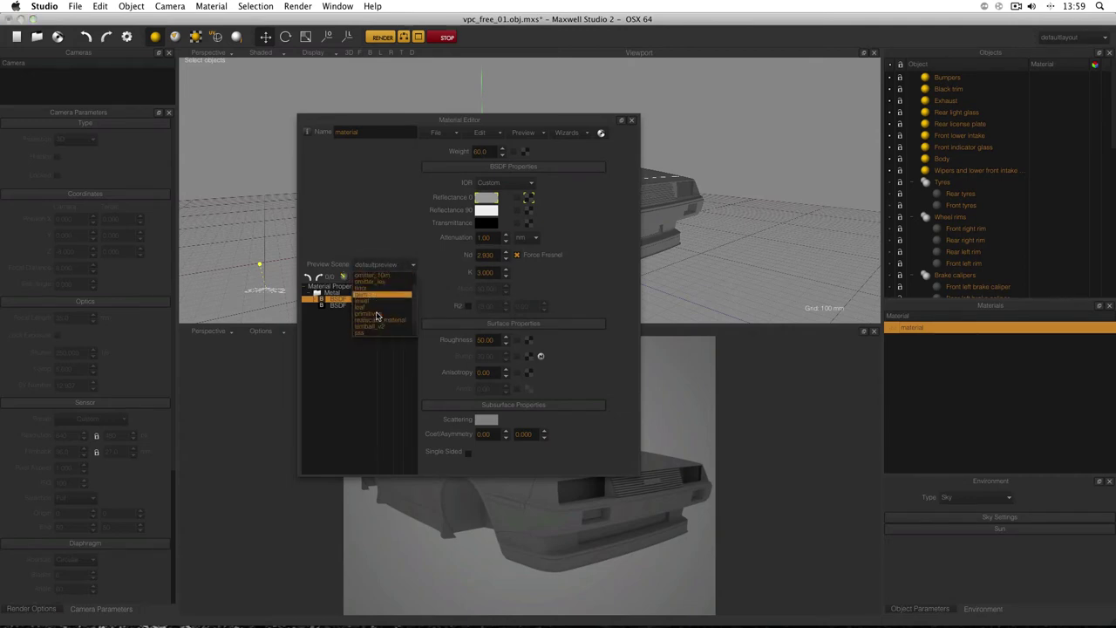
{"action": "left_click", "coordinate": [371, 323]}
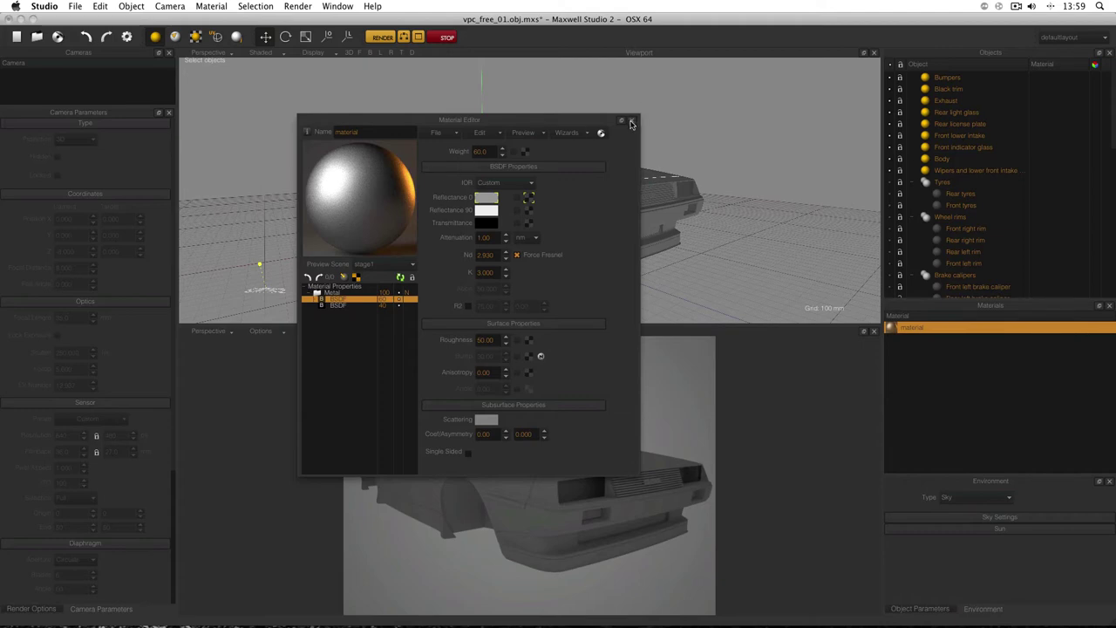
Apply the metal material to the Body object and move the Material Editor clear of the car views
{"action": "left_click_drag", "start_coordinate": [538, 125], "coordinate": [364, 217]}
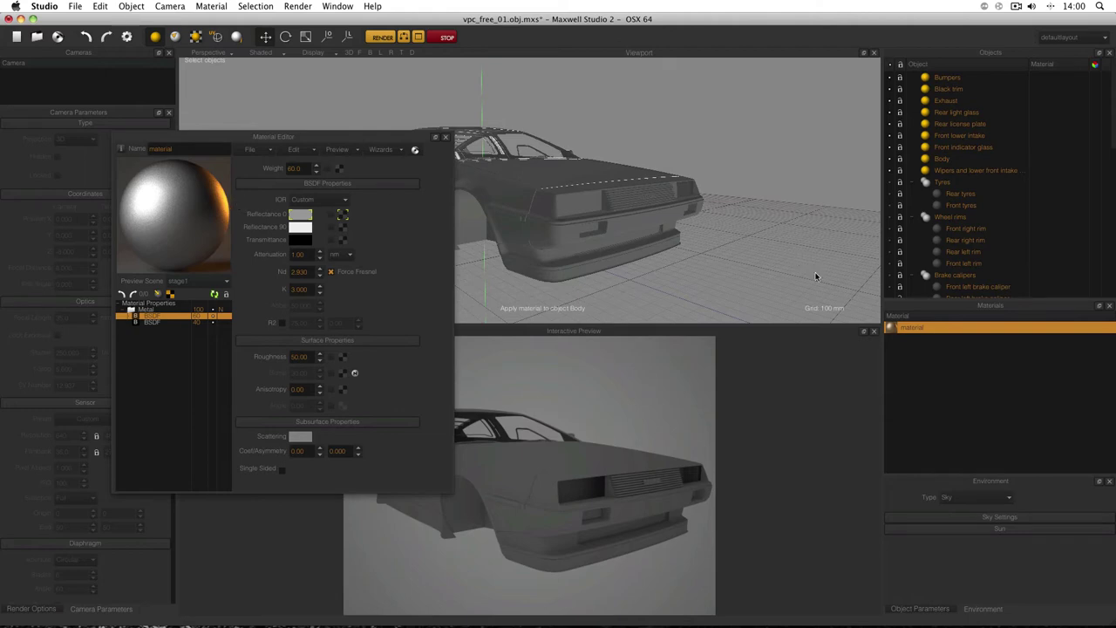
{"action": "left_click_drag", "start_coordinate": [912, 329], "coordinate": [959, 229]}
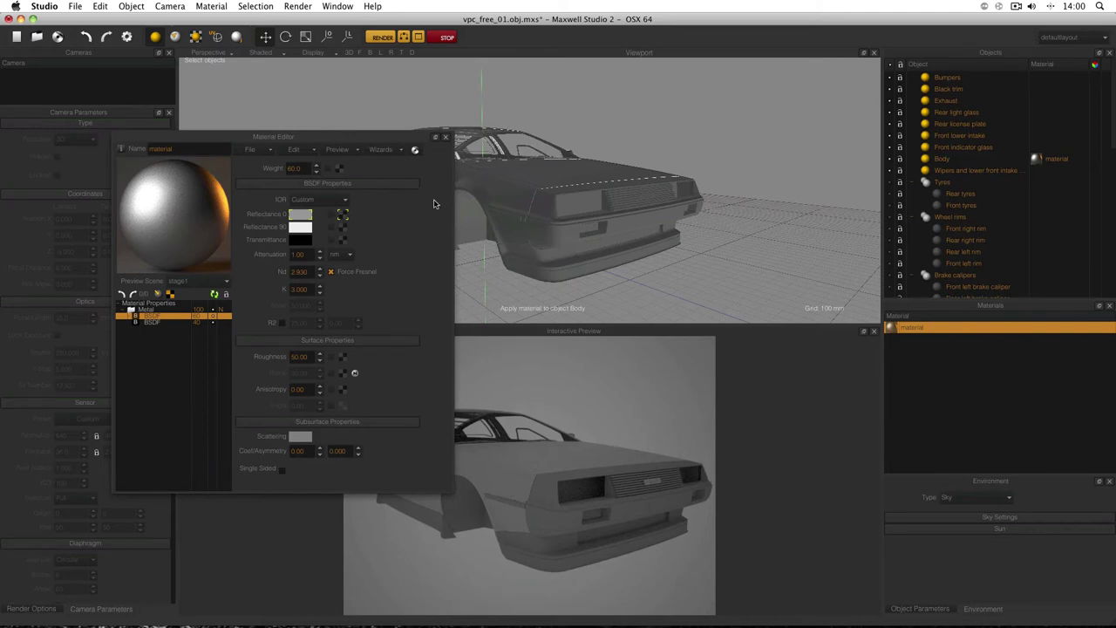
{"action": "left_click_drag", "start_coordinate": [386, 139], "coordinate": [332, 169]}
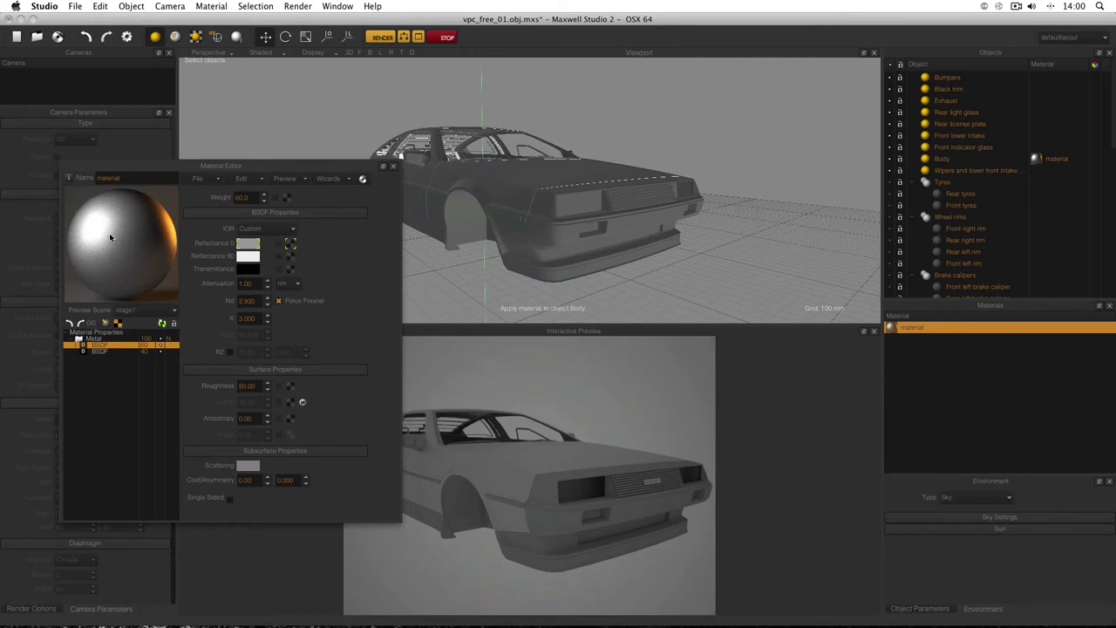
{"action": "left_click_drag", "start_coordinate": [109, 233], "coordinate": [955, 161]}
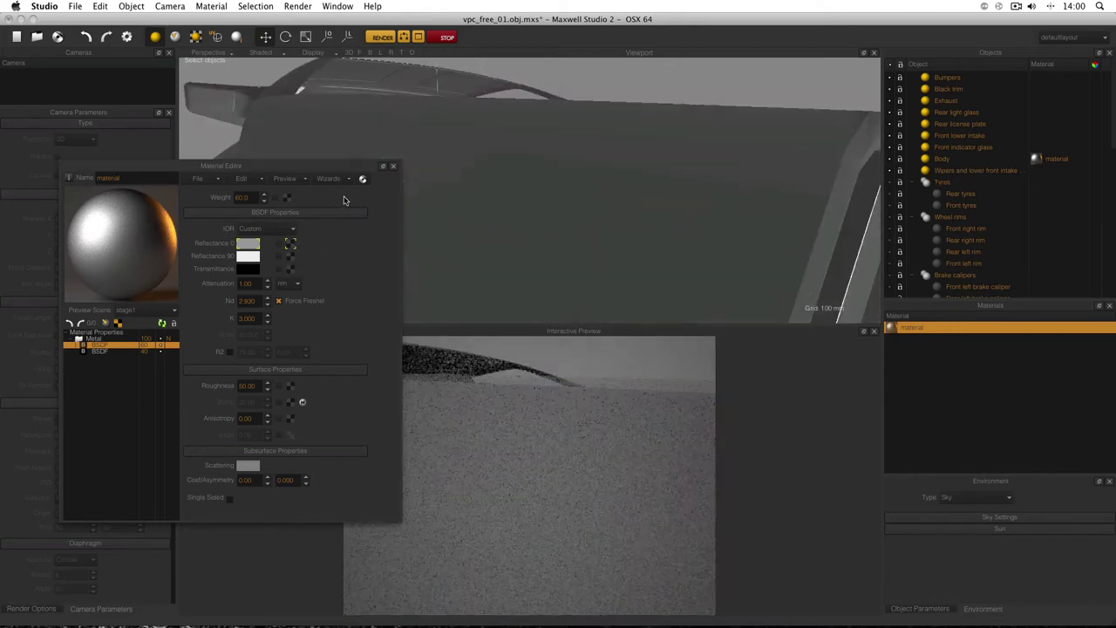
Try applying the metal material to the Bumpers through the viewport, and remove that assignment again
{"action": "scroll", "coordinate": [548, 200], "scroll_direction": "down", "scroll_amount": 5}
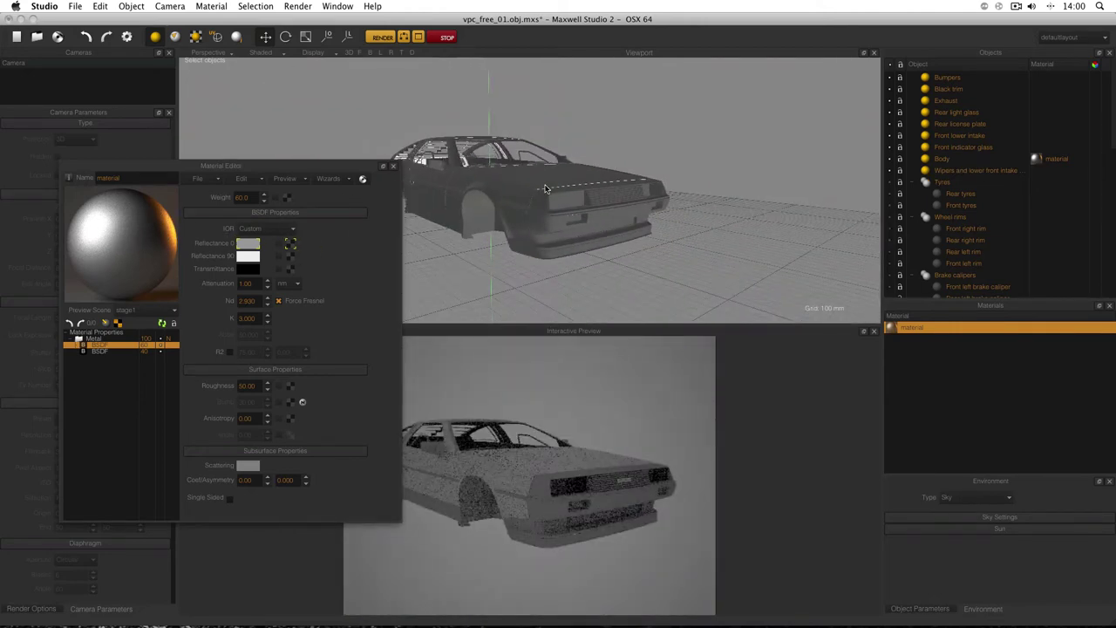
{"action": "scroll", "coordinate": [545, 188], "scroll_direction": "up", "scroll_amount": 4}
{"action": "scroll", "coordinate": [545, 188], "scroll_direction": "down", "scroll_amount": 6}
{"action": "scroll", "coordinate": [545, 189], "scroll_direction": "up", "scroll_amount": 2}
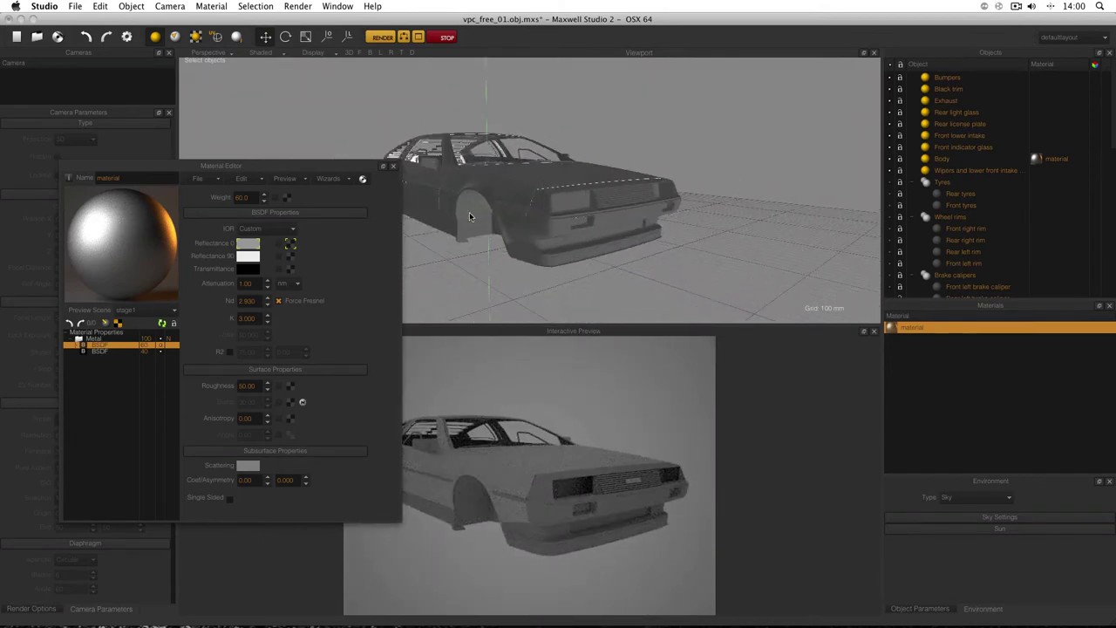
{"action": "left_click_drag", "start_coordinate": [120, 248], "coordinate": [571, 209]}
{"action": "left_click_drag", "start_coordinate": [137, 247], "coordinate": [543, 225]}
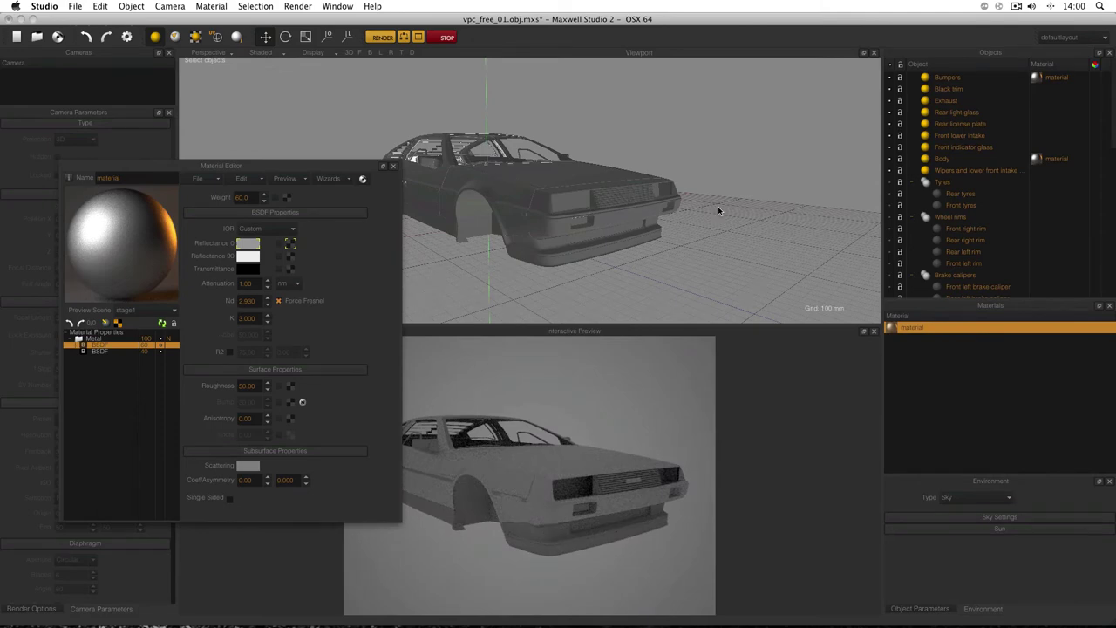
{"action": "left_click", "coordinate": [1043, 78]}
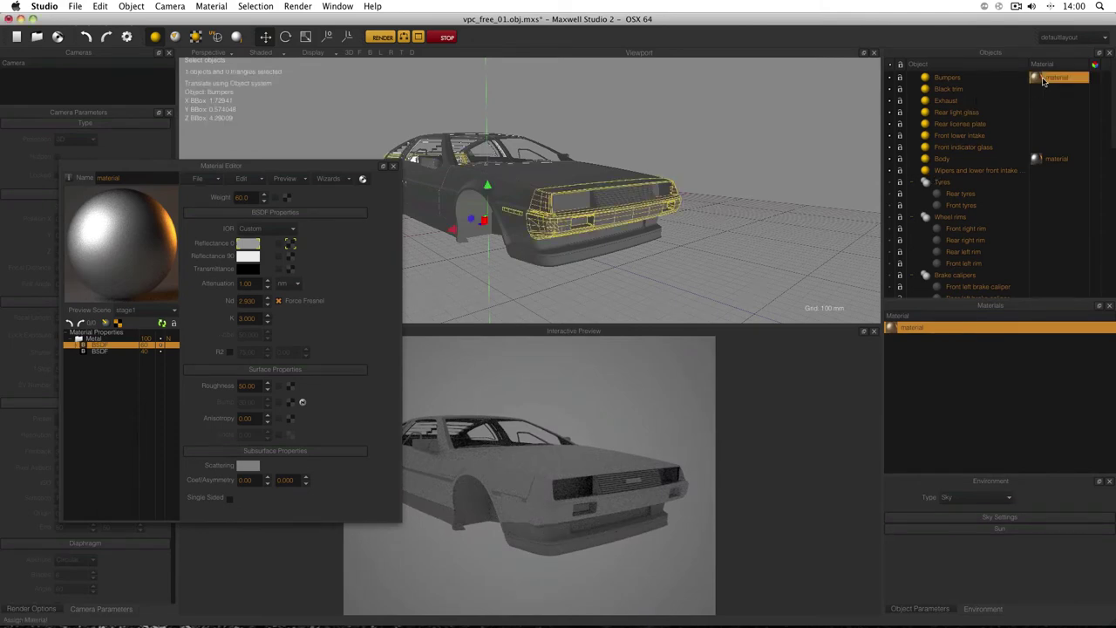
{"action": "left_click", "coordinate": [731, 104]}
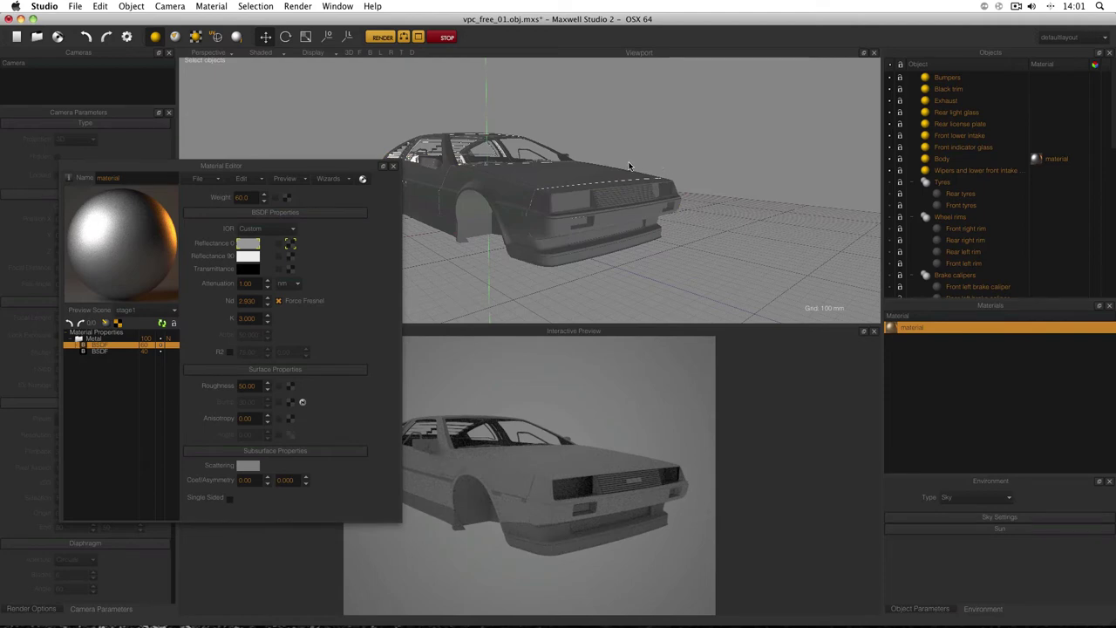
Enlarge the Environment settings, switch the environment type to Image Based, and stop the Fire preview
{"action": "left_click_drag", "start_coordinate": [629, 166], "coordinate": [588, 142], "text": "alt"}
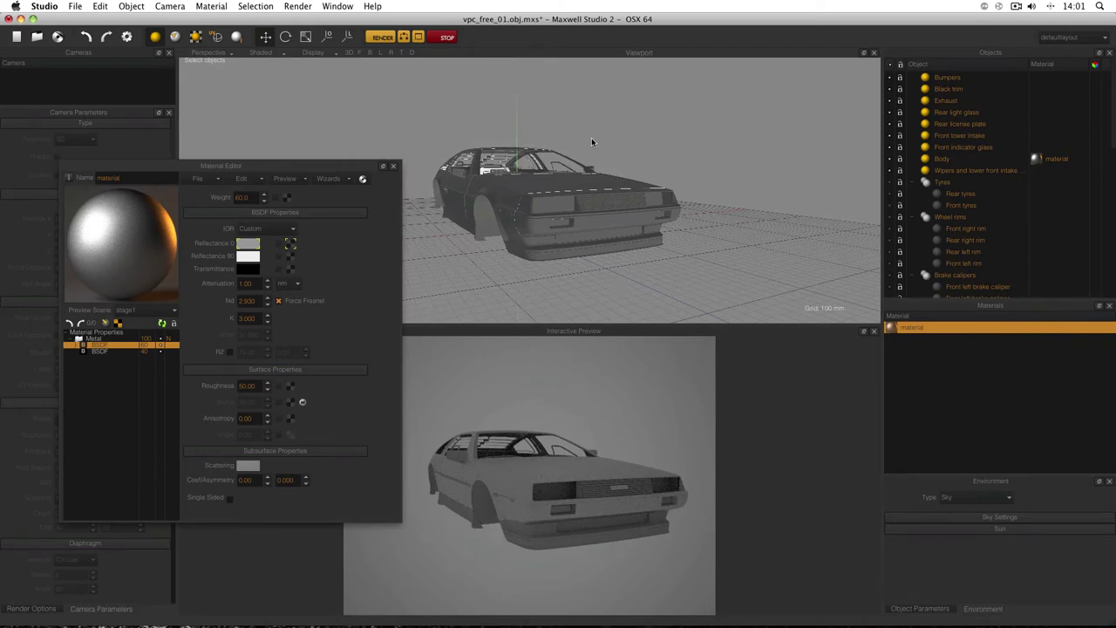
{"action": "left_click_drag", "start_coordinate": [991, 476], "coordinate": [986, 382]}
{"action": "left_click", "coordinate": [975, 405]}
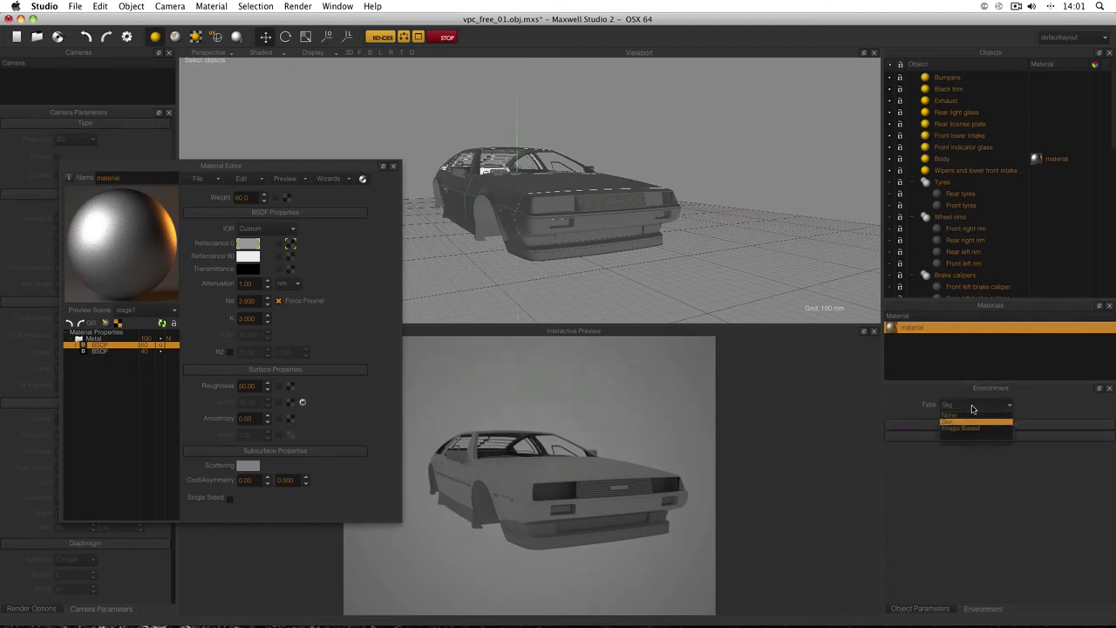
{"action": "left_click", "coordinate": [977, 429]}
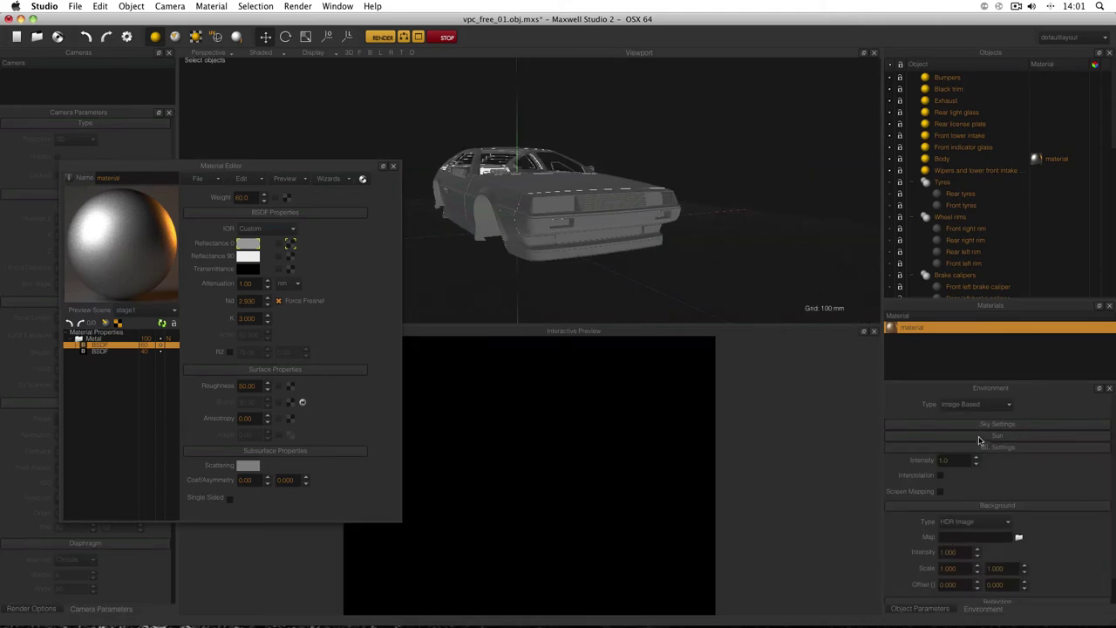
{"action": "left_click", "coordinate": [446, 39]}
Review the image-based lighting channels and load hdr_studio.hdr as the Background HDR map
{"action": "scroll", "coordinate": [1101, 464], "scroll_direction": "down", "scroll_amount": 2}
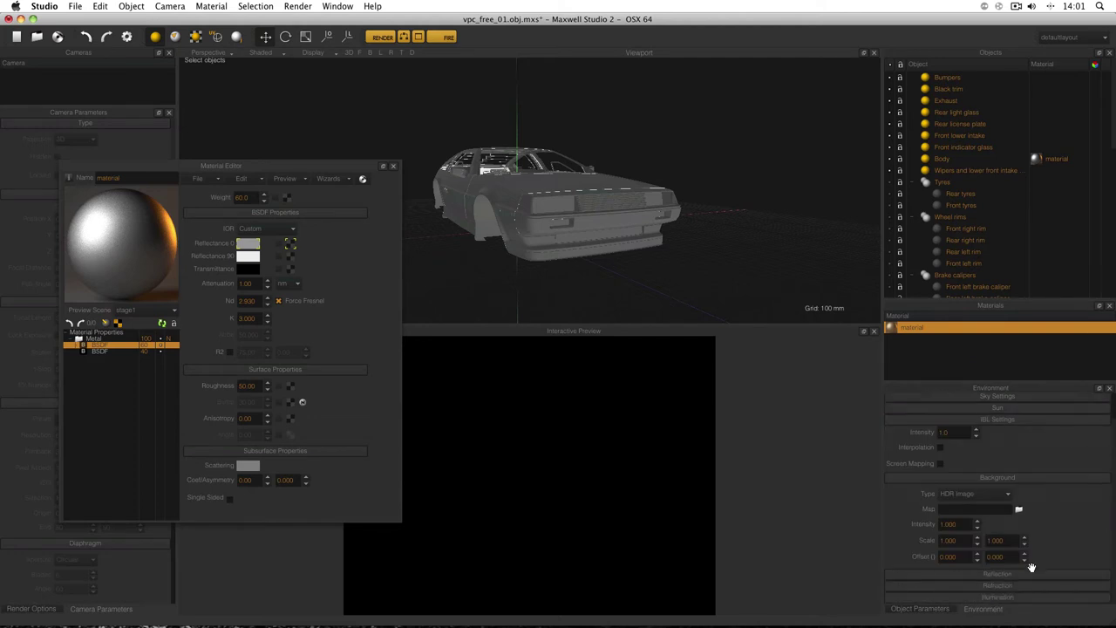
{"action": "left_click", "coordinate": [1003, 400]}
{"action": "left_click", "coordinate": [1003, 400]}
{"action": "scroll", "coordinate": [1113, 402], "scroll_direction": "up", "scroll_amount": 2}
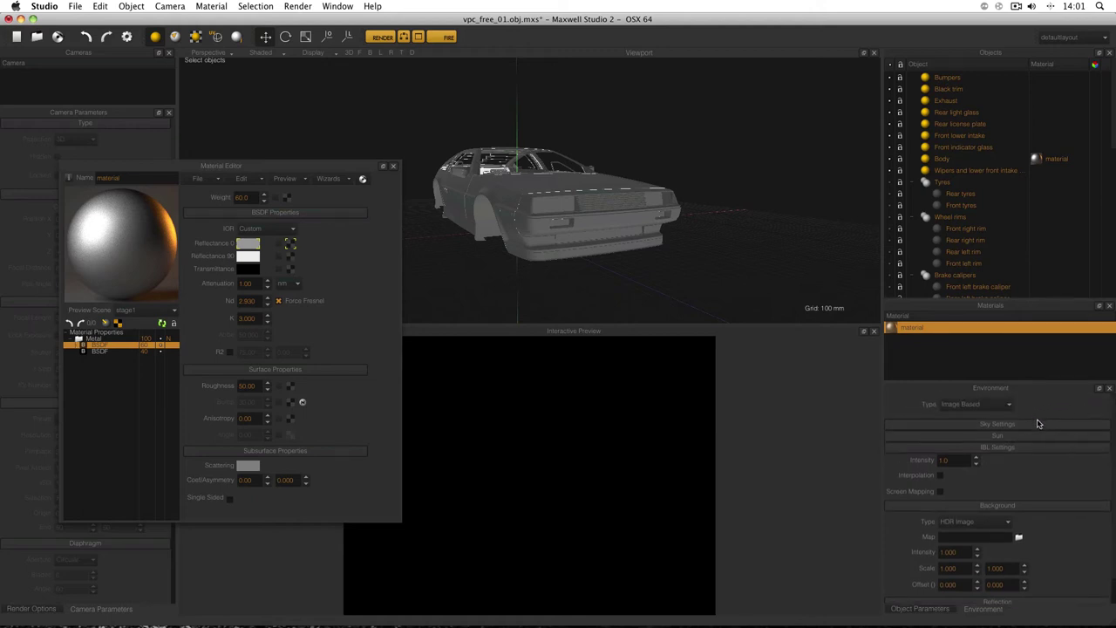
{"action": "scroll", "coordinate": [1111, 463], "scroll_direction": "down", "scroll_amount": 2}
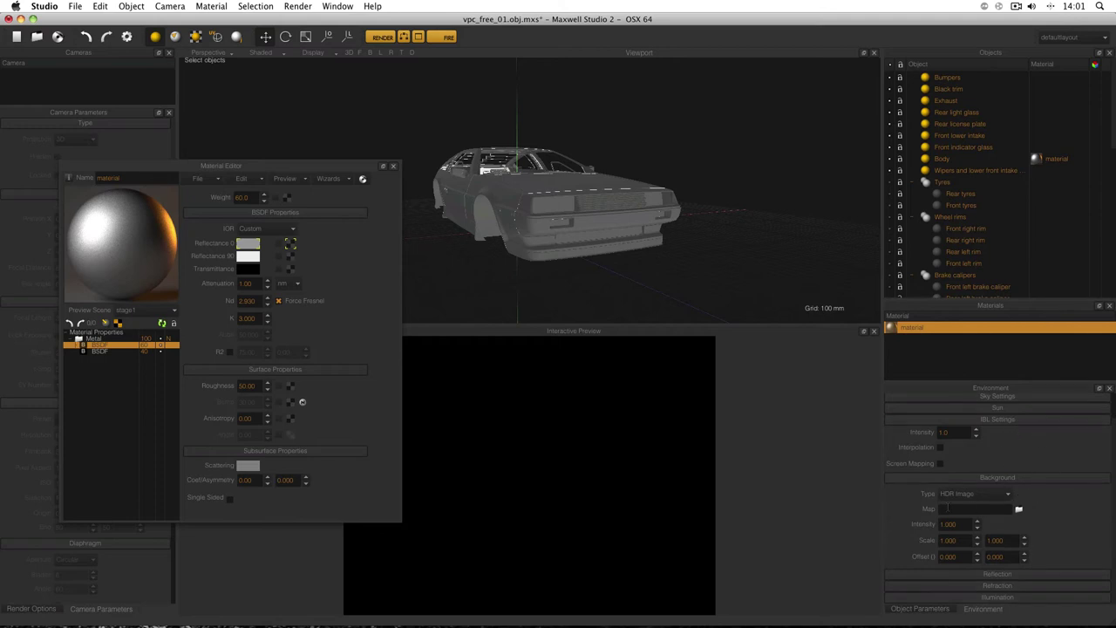
{"action": "left_click", "coordinate": [1022, 574]}
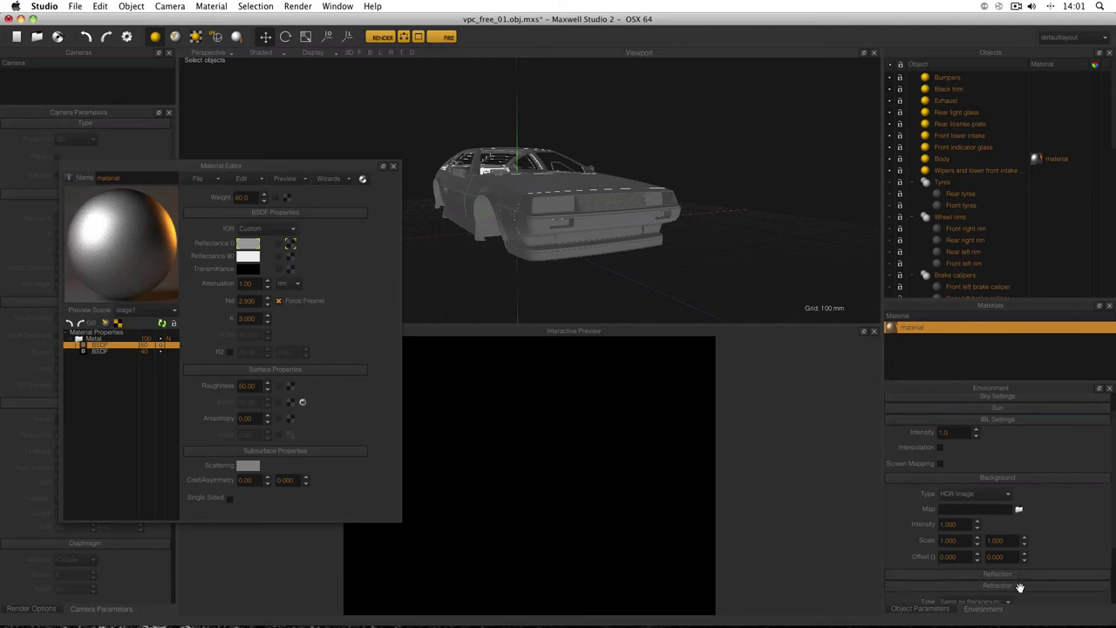
{"action": "left_click", "coordinate": [1024, 575]}
{"action": "left_click", "coordinate": [1076, 598]}
{"action": "scroll", "coordinate": [1114, 558], "scroll_direction": "down", "scroll_amount": 3}
{"action": "left_click", "coordinate": [1048, 512]}
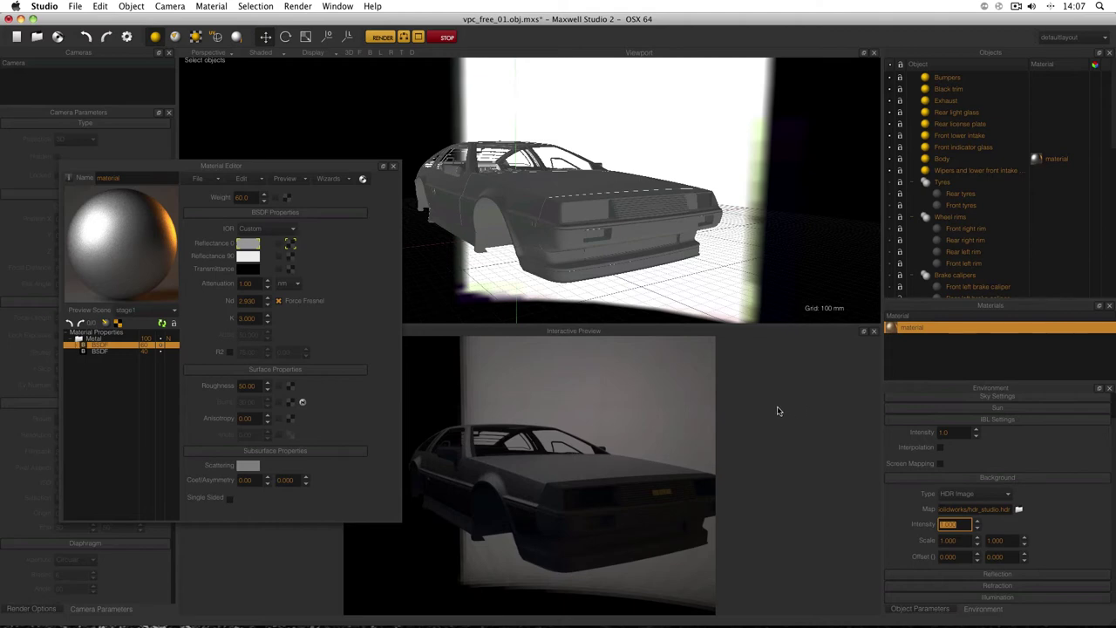
Inspect the HDR surroundings from several angles and set the Background map's intensity to 10
{"action": "scroll", "coordinate": [689, 237], "scroll_direction": "down", "scroll_amount": 5}
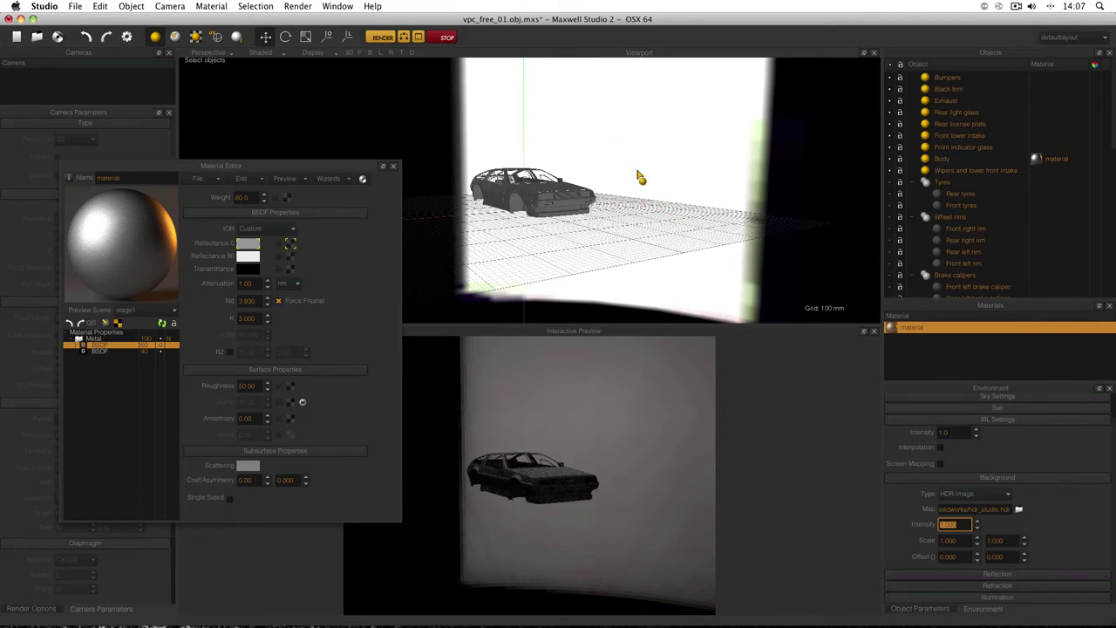
{"action": "left_click_drag", "start_coordinate": [606, 200], "coordinate": [599, 167], "text": "alt"}
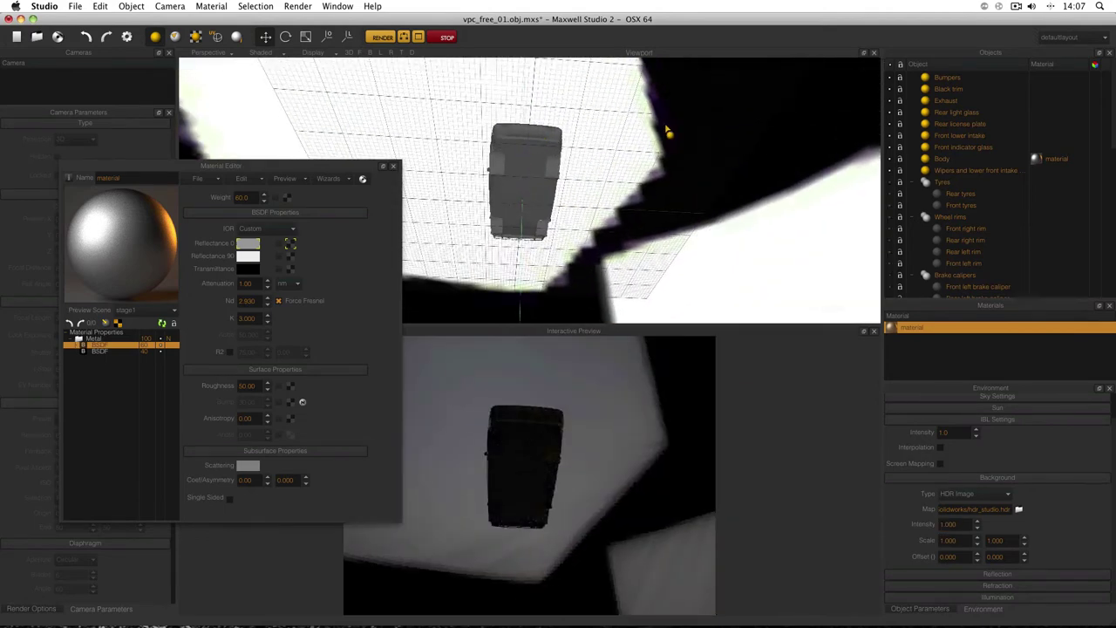
{"action": "left_click_drag", "start_coordinate": [666, 131], "coordinate": [466, 169], "text": "alt"}
{"action": "scroll", "coordinate": [559, 182], "scroll_direction": "up", "scroll_amount": 5}
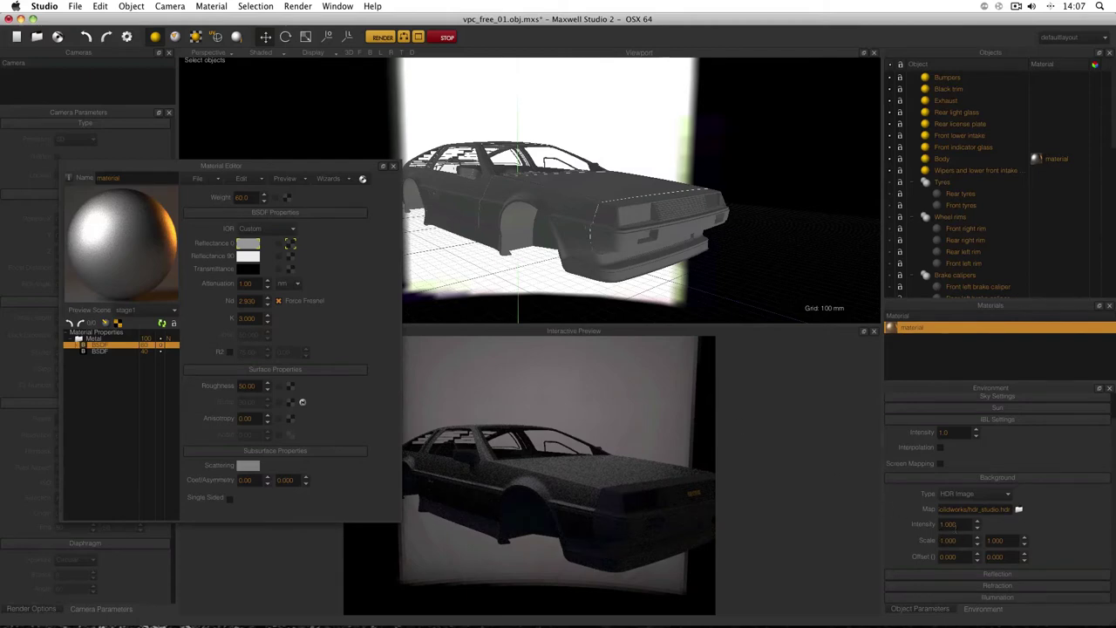
{"action": "left_click", "coordinate": [950, 525]}
{"action": "type", "text": "0"}
{"action": "key", "text": "Return"}
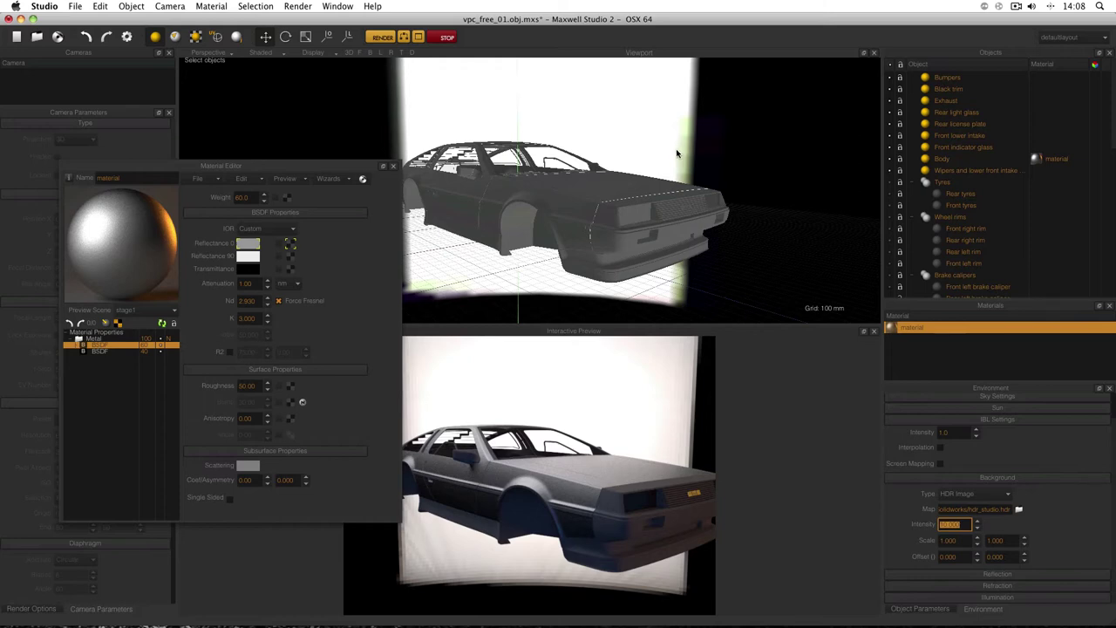
Move the Material Editor away from the views and frame the whole car body against the bright backdrop
{"action": "left_click_drag", "start_coordinate": [675, 155], "coordinate": [668, 149], "text": "alt"}
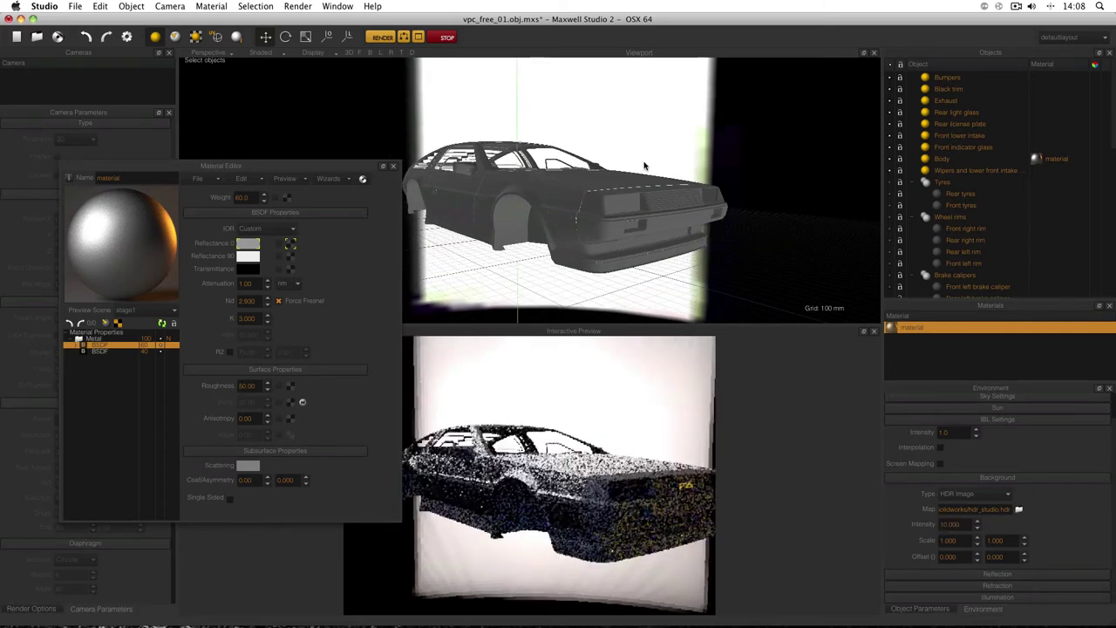
{"action": "left_click_drag", "start_coordinate": [586, 171], "coordinate": [589, 172], "text": "alt"}
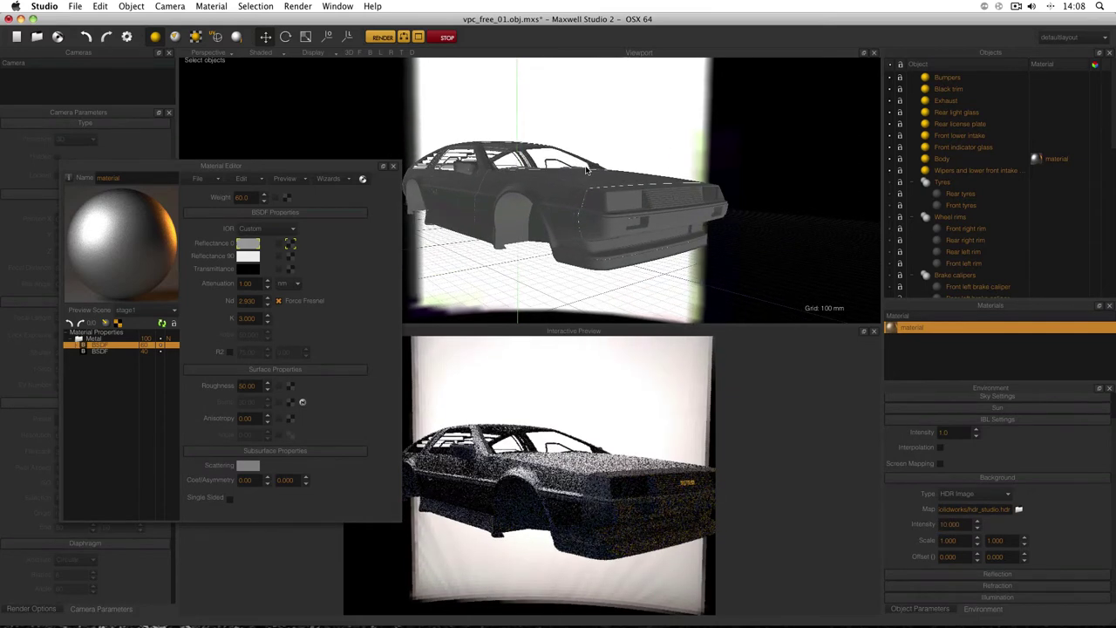
{"action": "left_click_drag", "start_coordinate": [299, 167], "coordinate": [265, 64]}
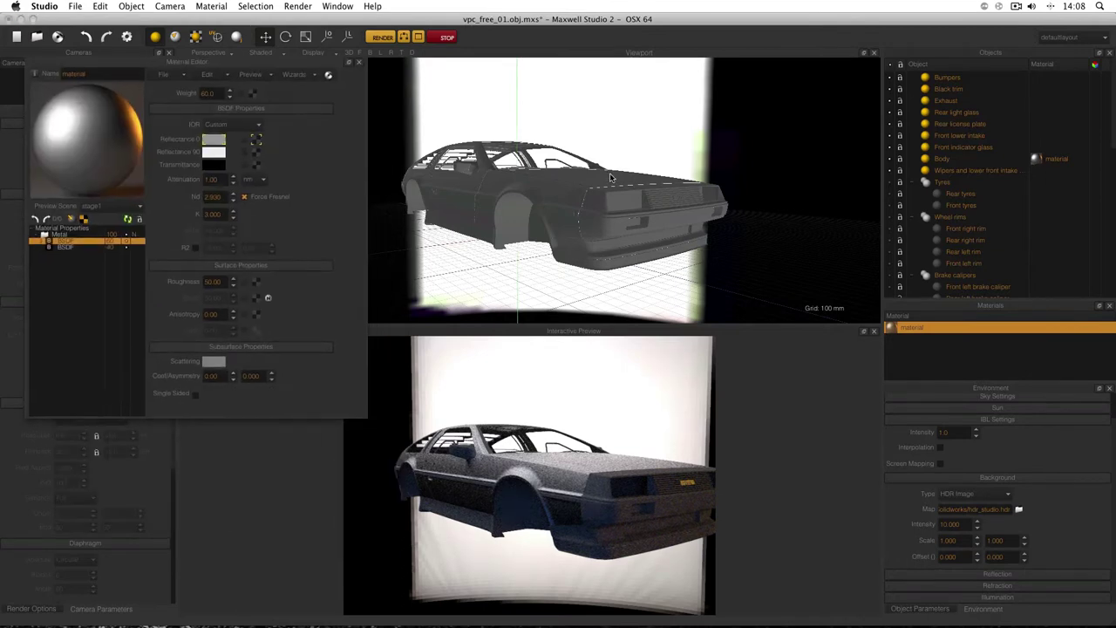
{"action": "scroll", "coordinate": [611, 177], "scroll_direction": "down", "scroll_amount": 3}
{"action": "scroll", "coordinate": [610, 178], "scroll_direction": "up", "scroll_amount": 3}
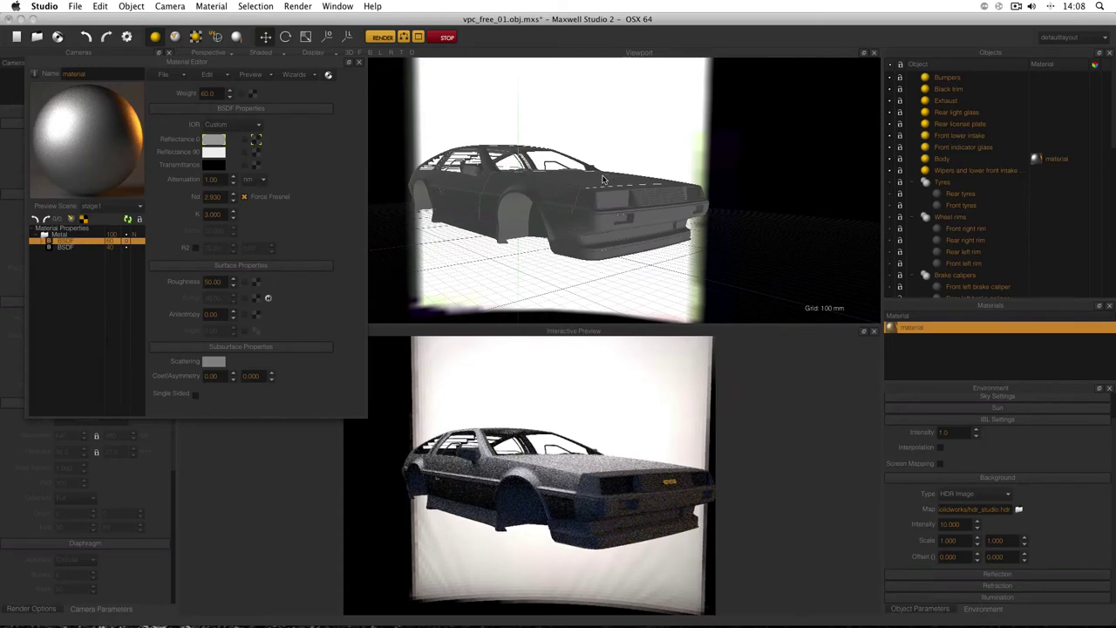
{"action": "left_click_drag", "start_coordinate": [608, 179], "coordinate": [610, 187], "text": "alt"}
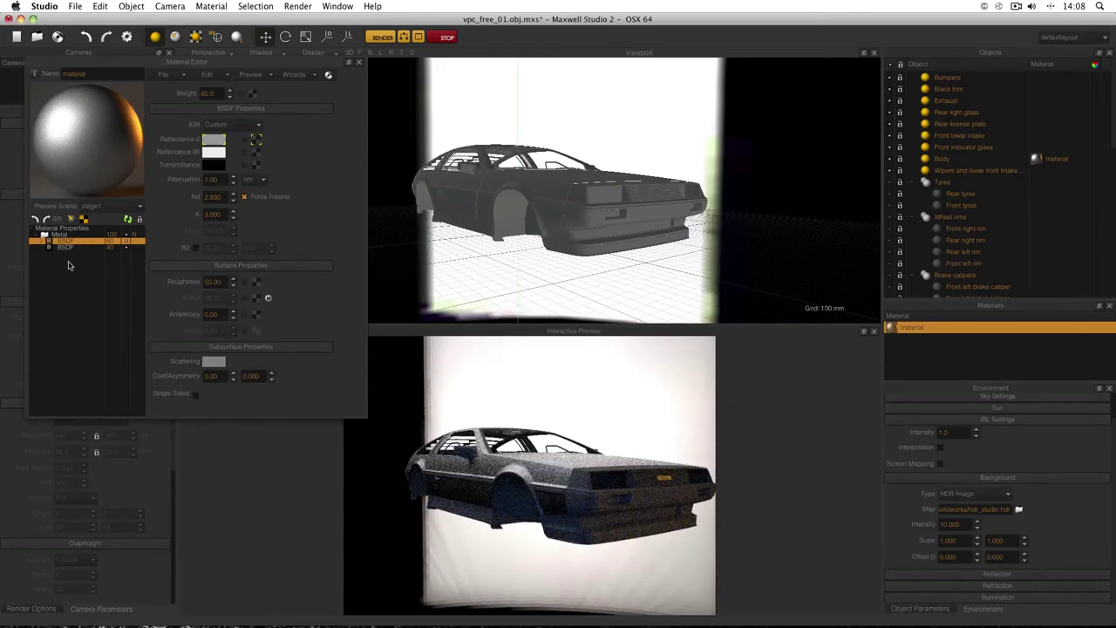
Rebuild the body material with the Metal wizard, choosing a metal other than Aluminium and a roughness of 25%
{"action": "left_click", "coordinate": [299, 75]}
{"action": "left_click", "coordinate": [305, 137]}
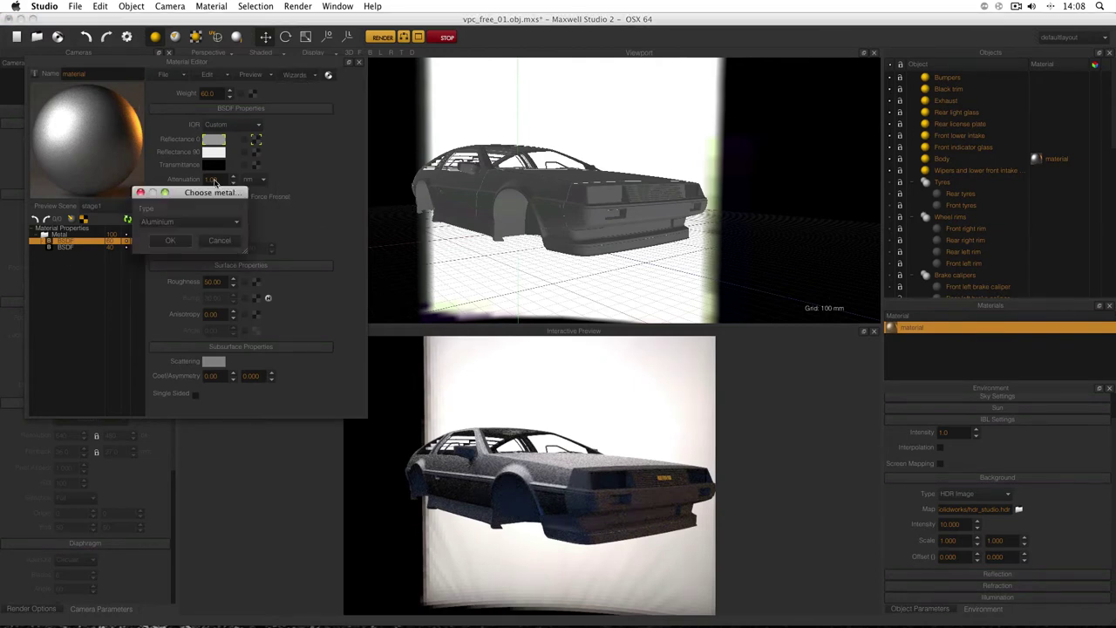
{"action": "left_click", "coordinate": [218, 223]}
{"action": "left_click", "coordinate": [198, 269]}
{"action": "left_click", "coordinate": [185, 236]}
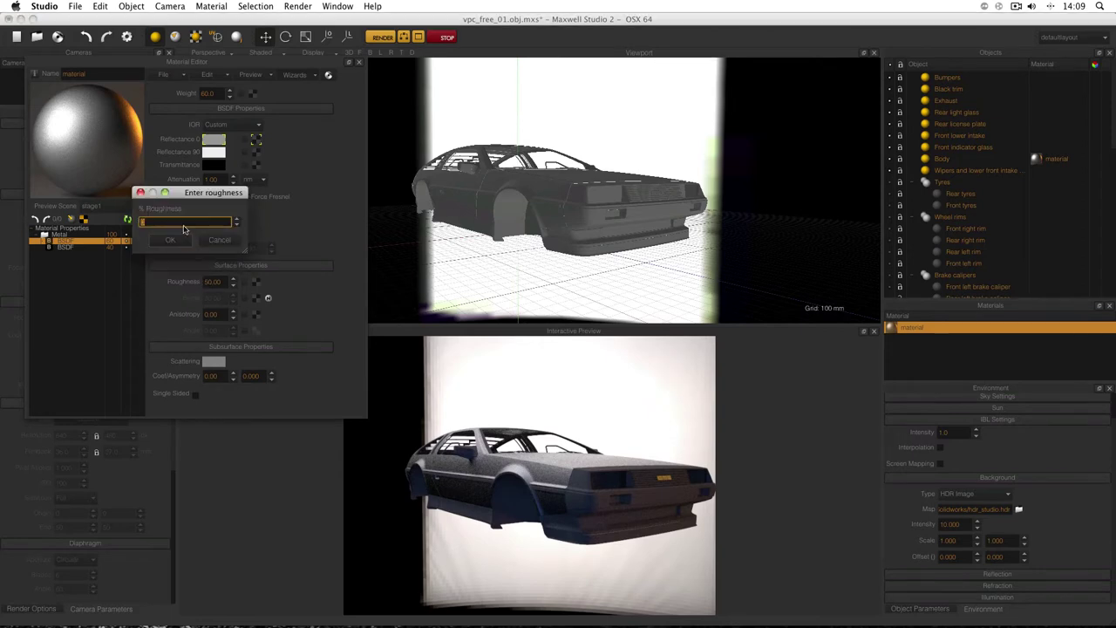
{"action": "type", "text": "25"}
{"action": "key", "text": "Return"}
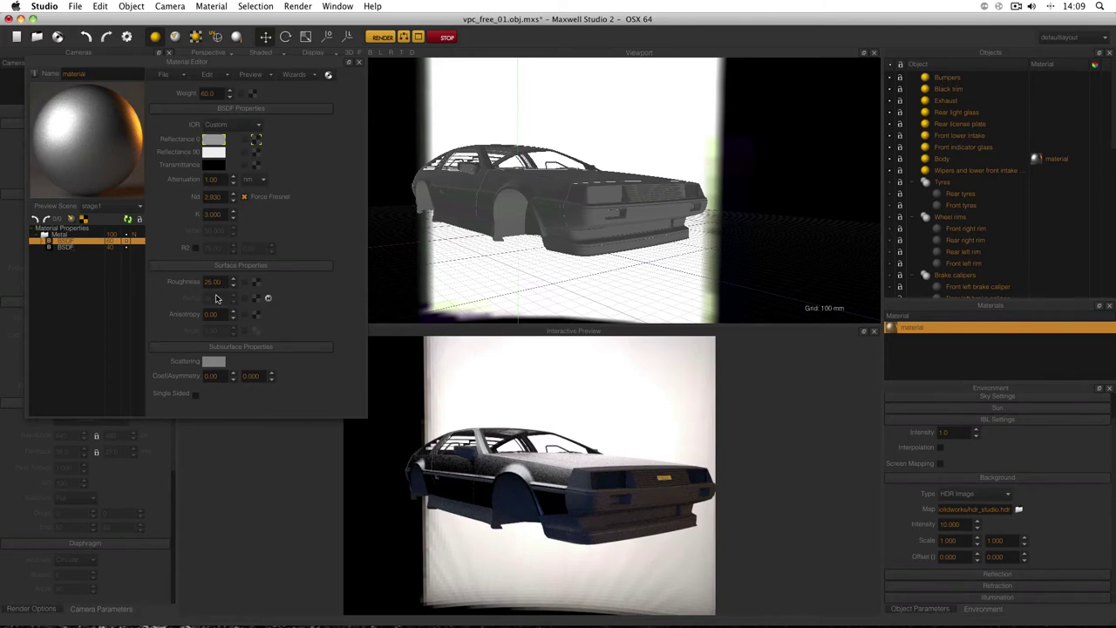
Raise the roughness of both BSDF components in the body's metal material and close the Material Editor
{"action": "left_click", "coordinate": [82, 248]}
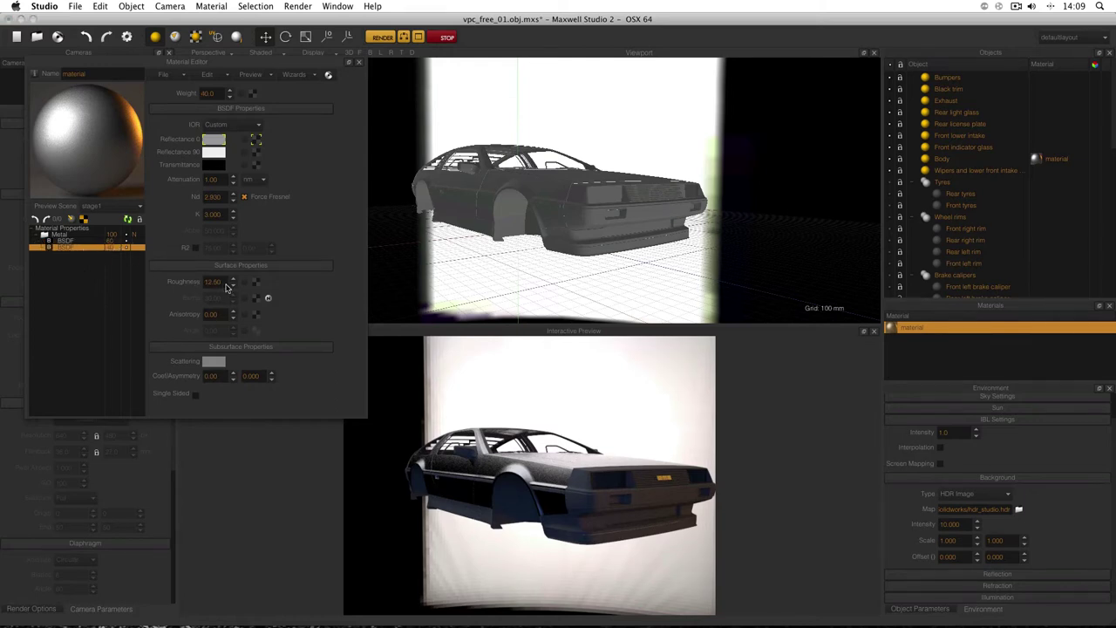
{"action": "left_click", "coordinate": [74, 243]}
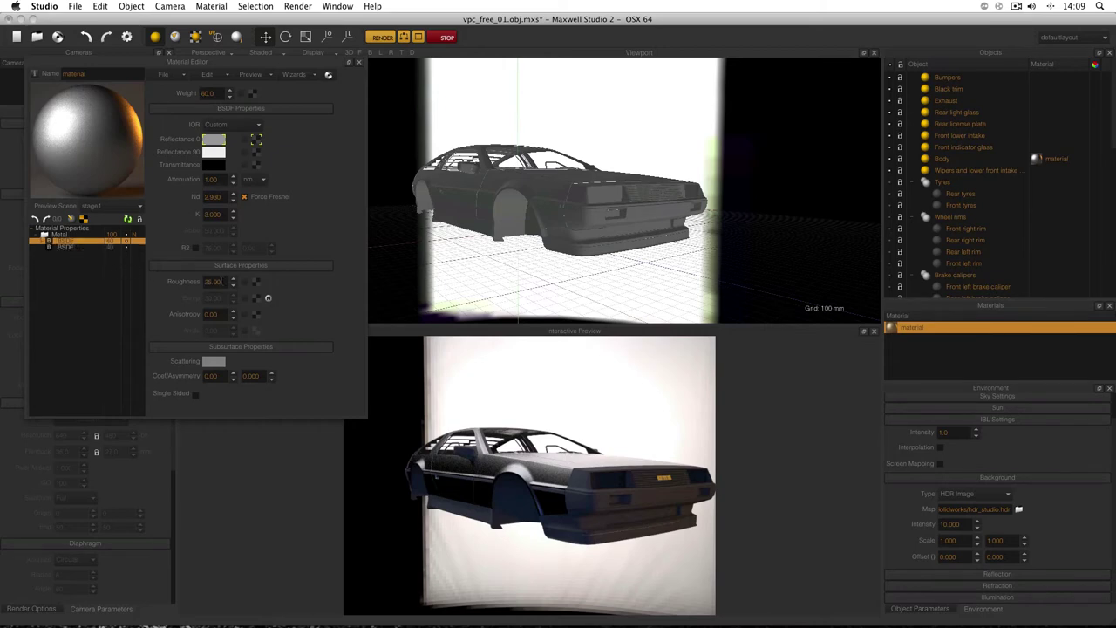
{"action": "left_click_drag", "start_coordinate": [227, 282], "coordinate": [183, 280]}
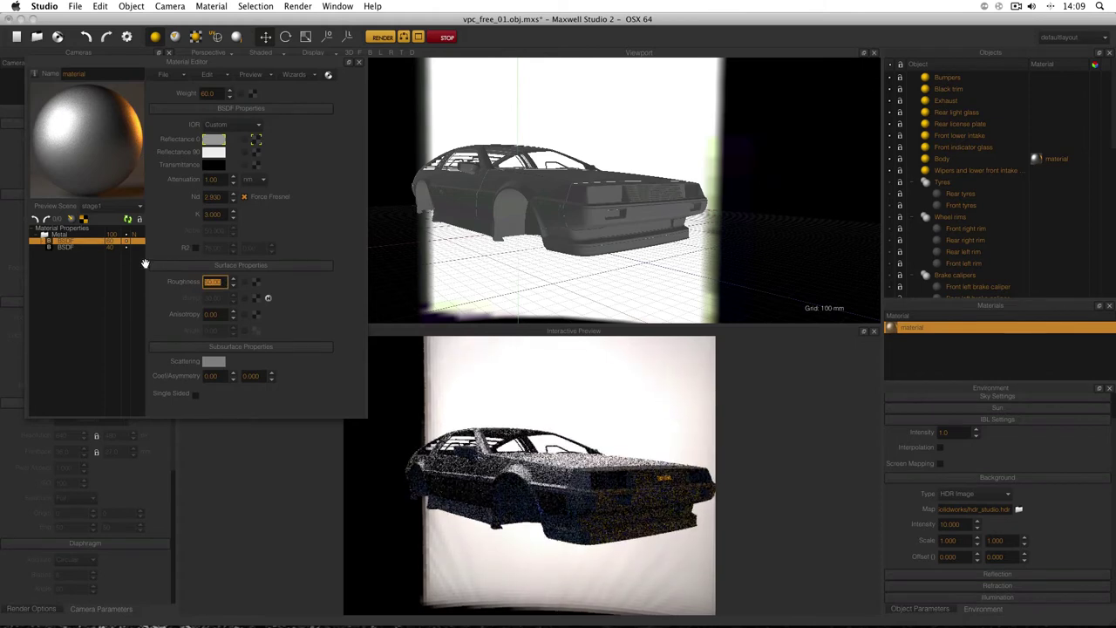
{"action": "left_click", "coordinate": [102, 248]}
{"action": "double_click", "coordinate": [216, 282]}
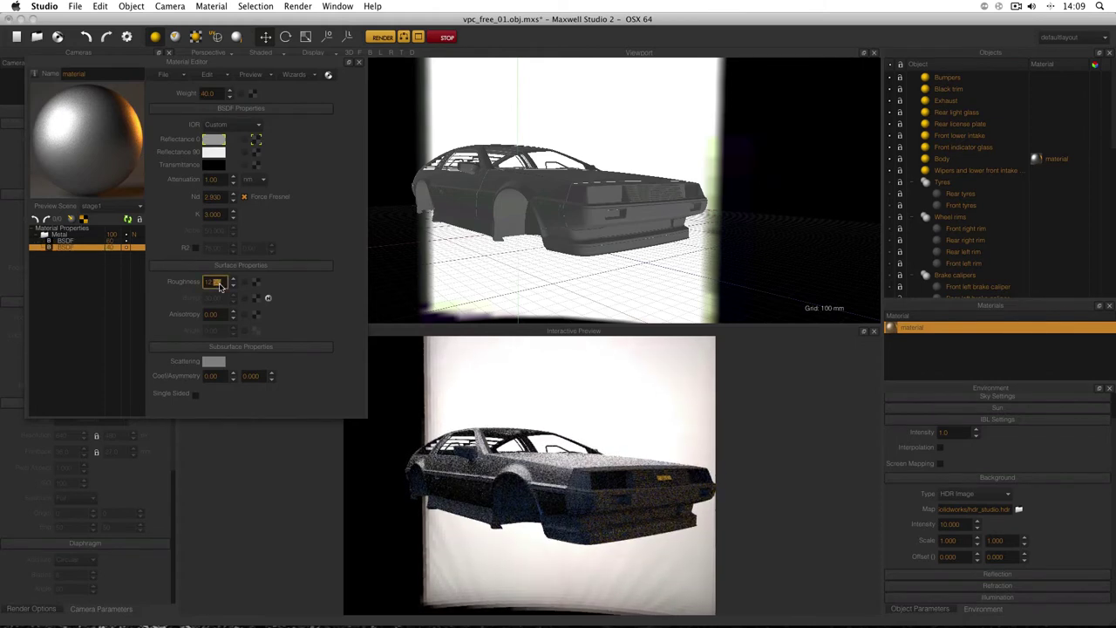
{"action": "type", "text": "65"}
{"action": "key", "text": "Return"}
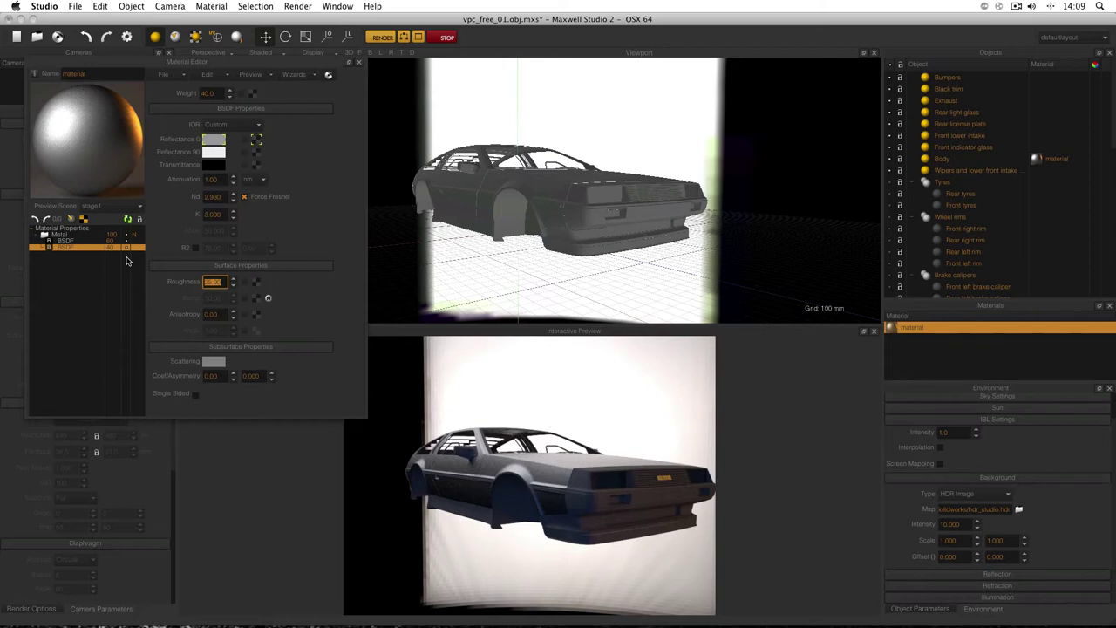
{"action": "middle_click_drag", "start_coordinate": [471, 153], "coordinate": [445, 150]}
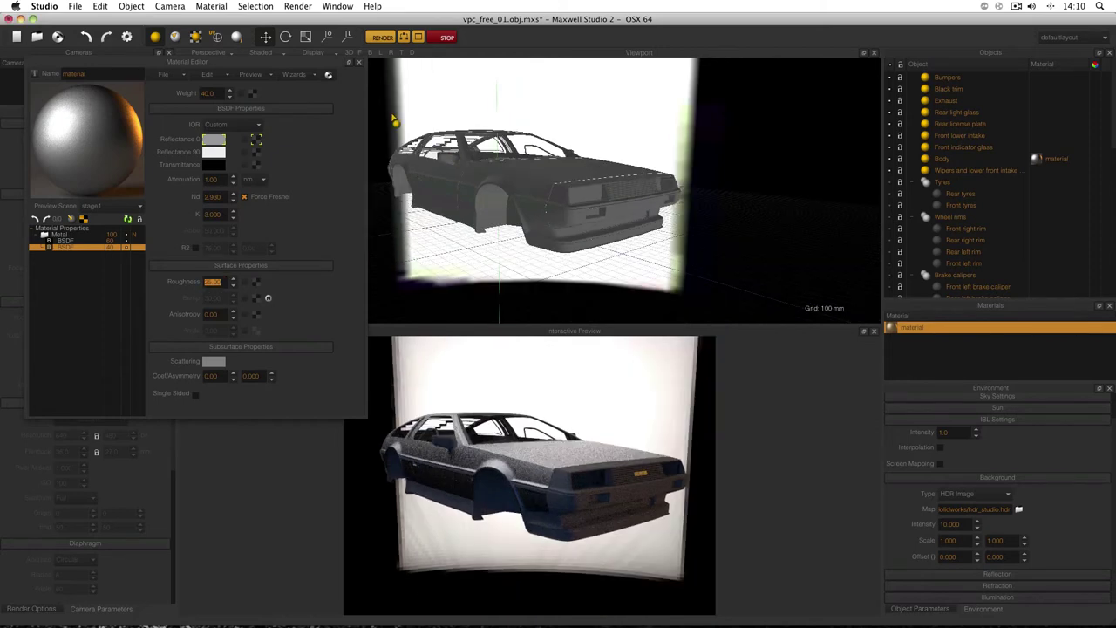
{"action": "left_click", "coordinate": [359, 63]}
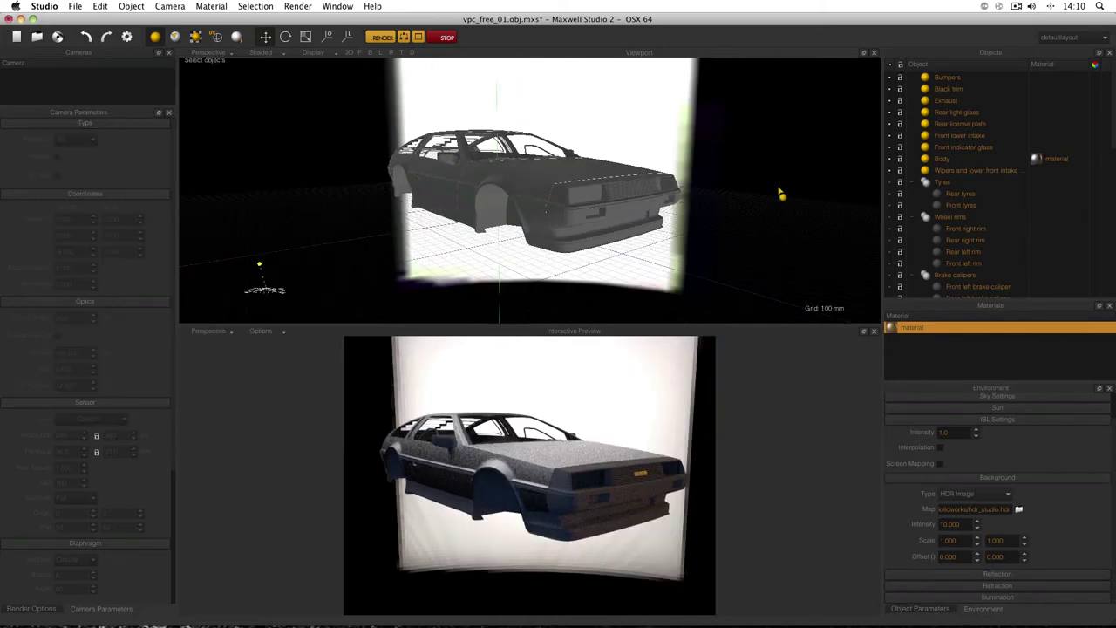
Unhide the Tyres, Wheel rims, Brake calipers, Brake discs, Wheel nuts and Wheel caps groups
{"action": "left_click", "coordinate": [888, 181]}
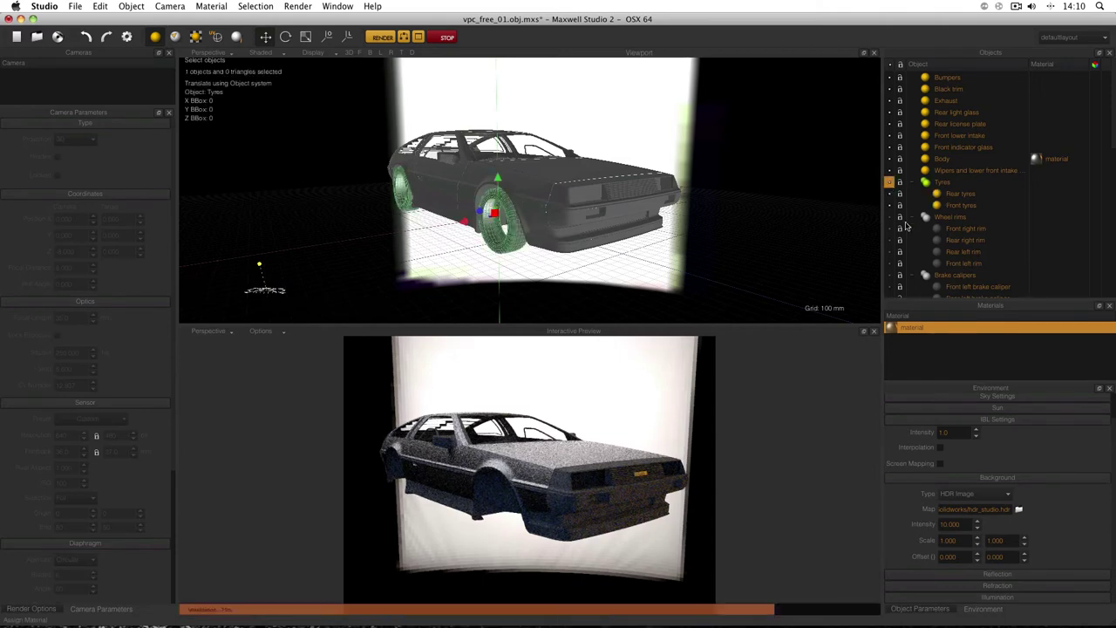
{"action": "left_click", "coordinate": [889, 275]}
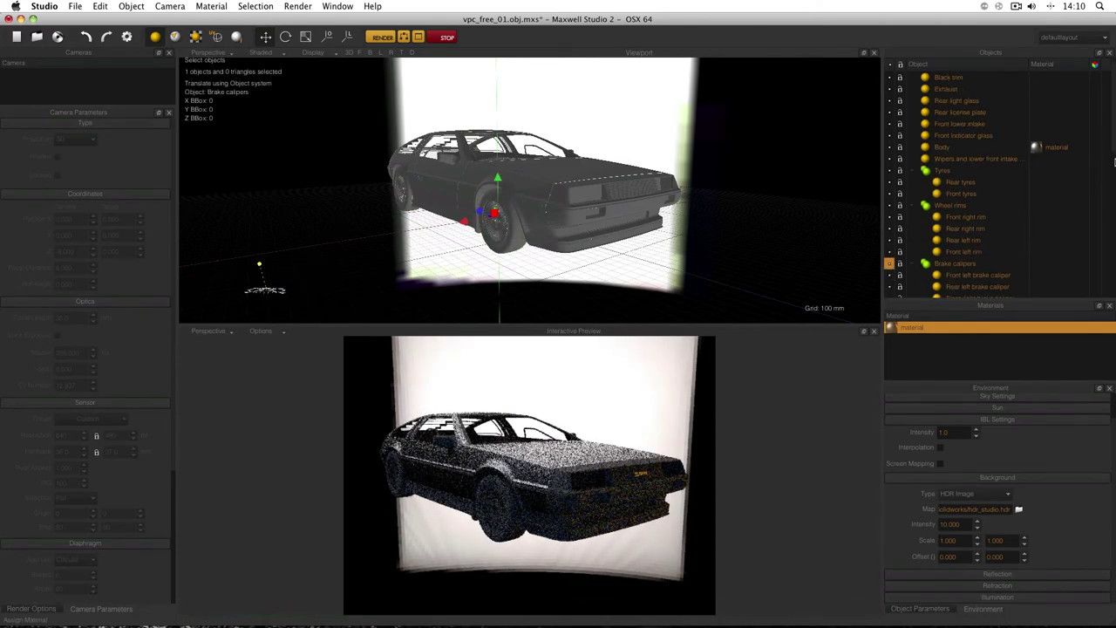
{"action": "scroll", "coordinate": [1114, 202], "scroll_direction": "down", "scroll_amount": 3}
{"action": "scroll", "coordinate": [1114, 202], "scroll_direction": "down", "scroll_amount": 5}
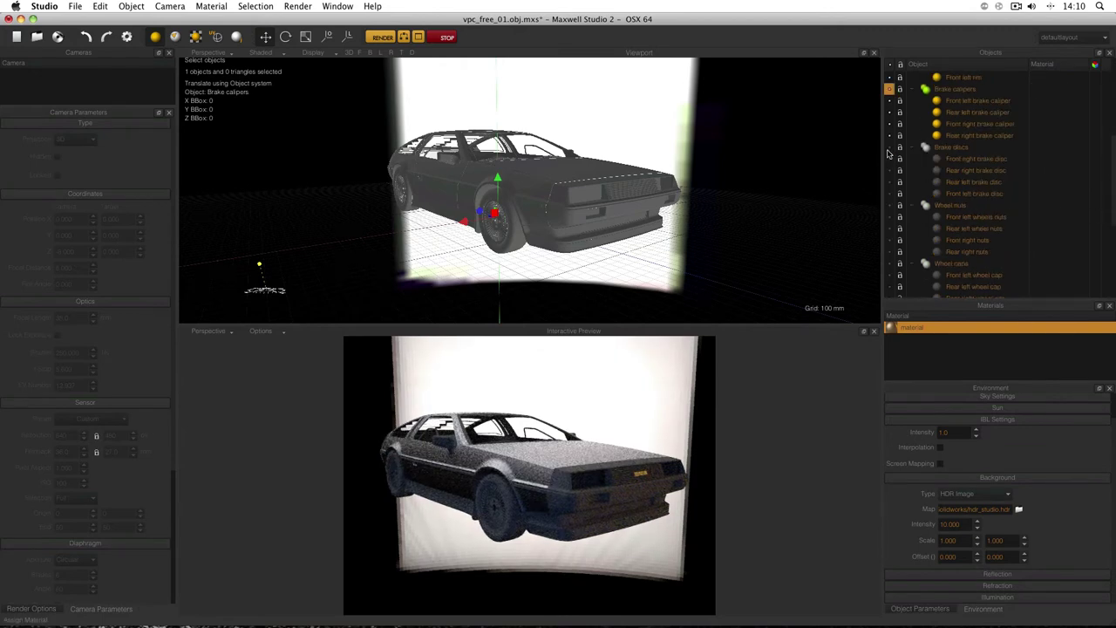
{"action": "left_click", "coordinate": [888, 147]}
{"action": "left_click", "coordinate": [888, 205]}
{"action": "left_click", "coordinate": [888, 263]}
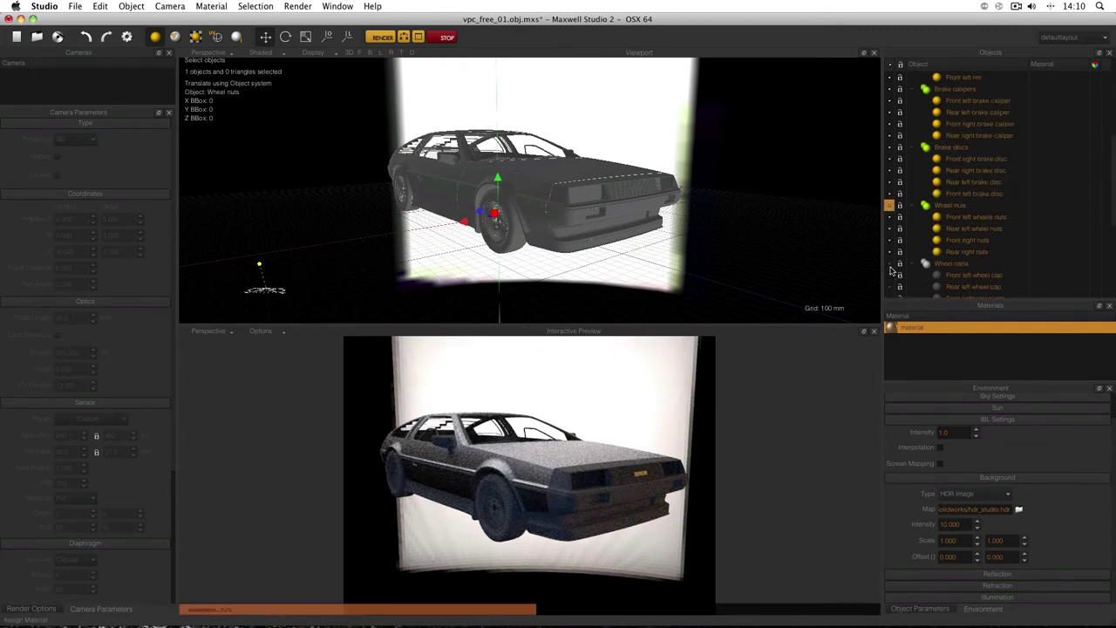
Unhide the Interior_1, Glass and Reflectors groups and clear the selection
{"action": "scroll", "coordinate": [1114, 209], "scroll_direction": "down", "scroll_amount": 5}
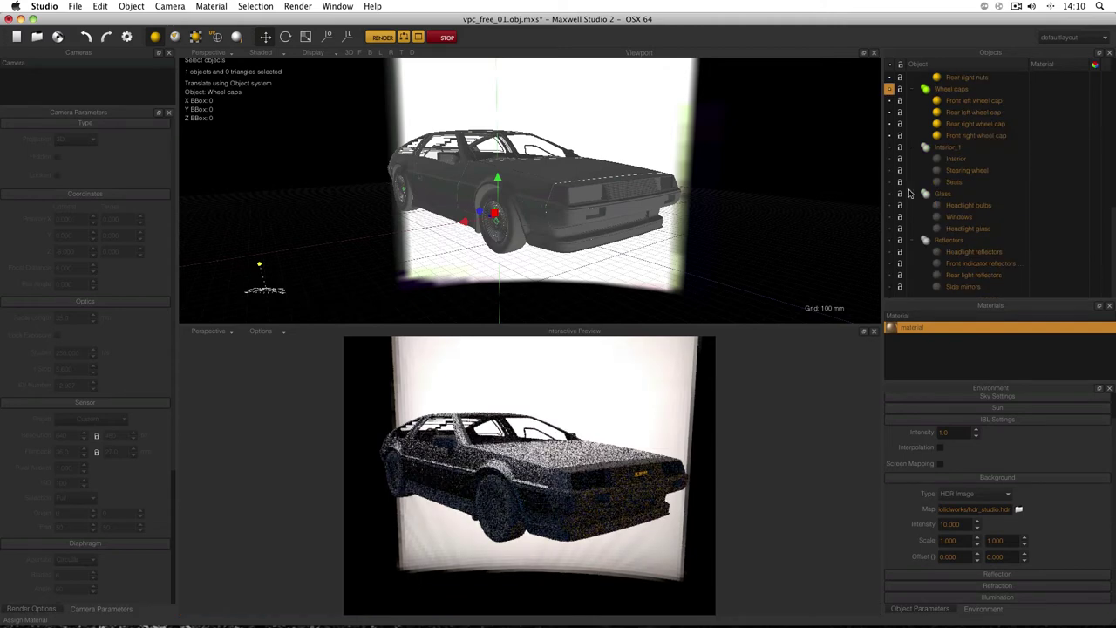
{"action": "left_click", "coordinate": [889, 158]}
{"action": "left_click", "coordinate": [889, 193]}
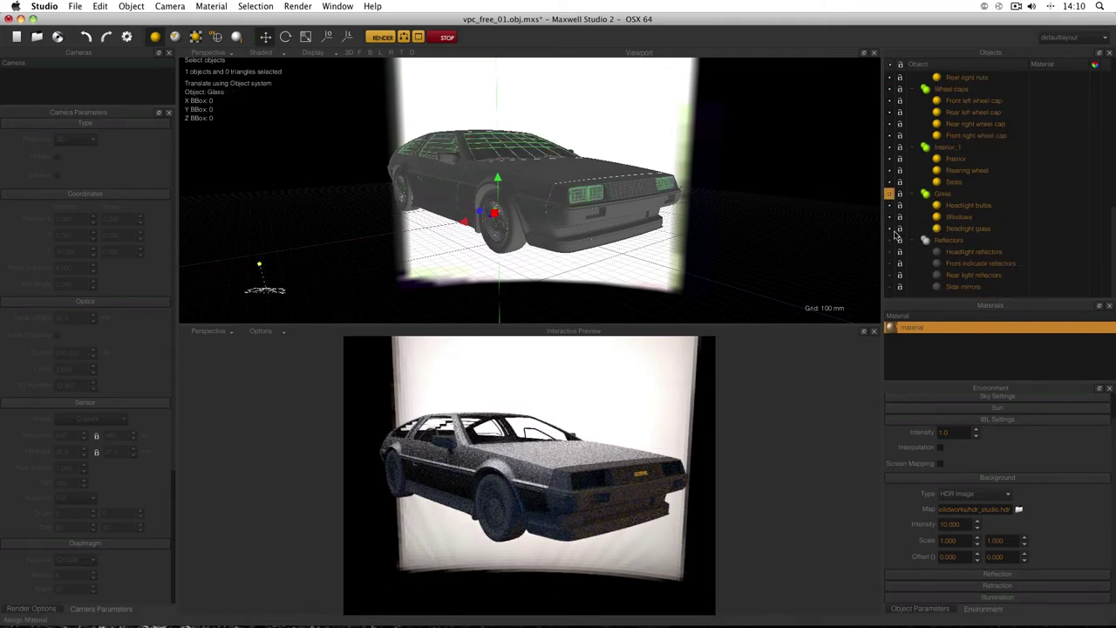
{"action": "left_click", "coordinate": [889, 241]}
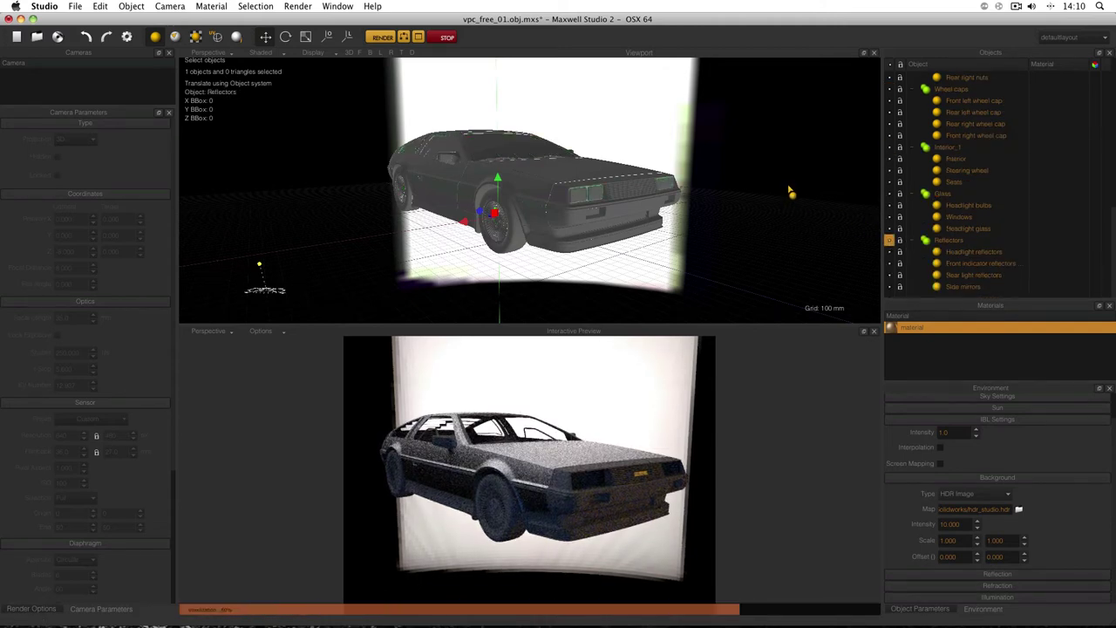
{"action": "left_click", "coordinate": [768, 147]}
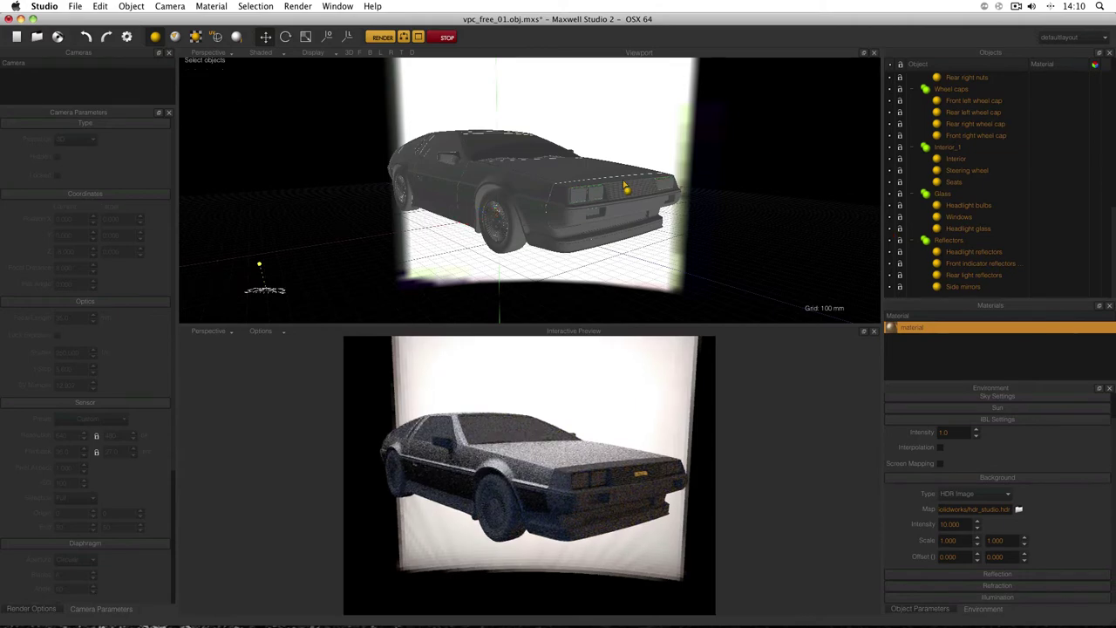
{"action": "left_click_drag", "start_coordinate": [656, 133], "coordinate": [695, 162], "text": "alt"}
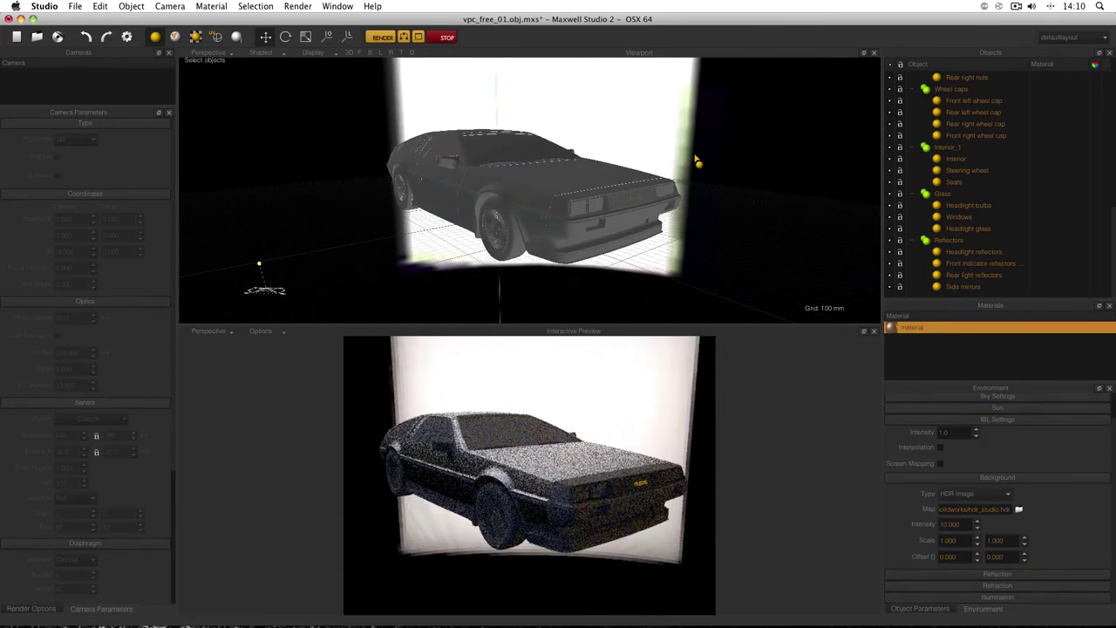
Identify the windows, headlight bulbs and headlight glass in the model by selecting each one
{"action": "left_click", "coordinate": [529, 158]}
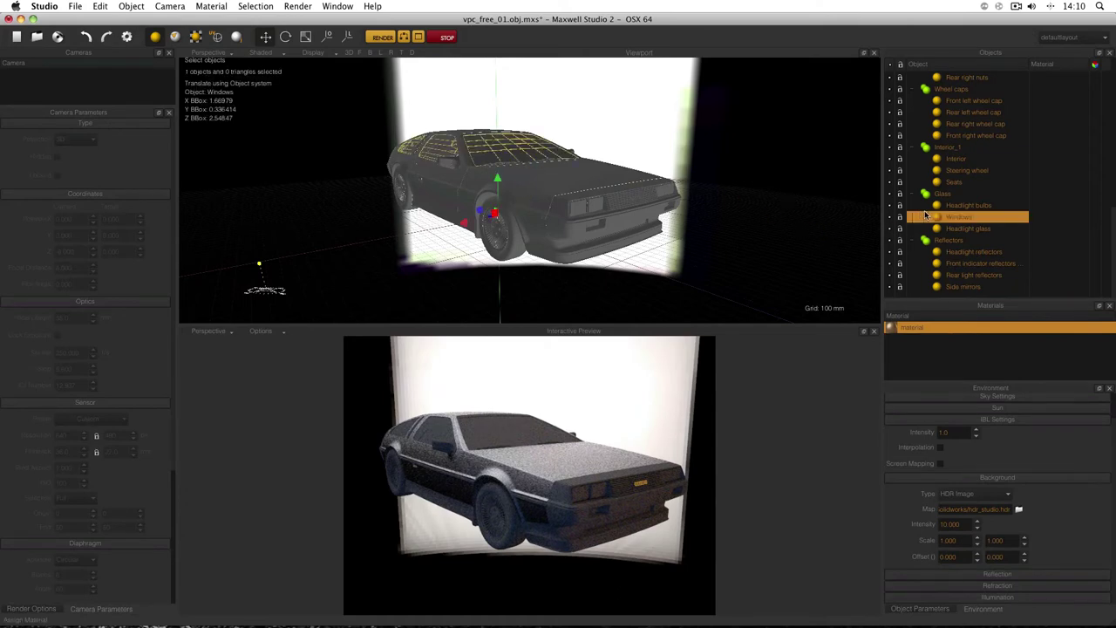
{"action": "left_click", "coordinate": [954, 206]}
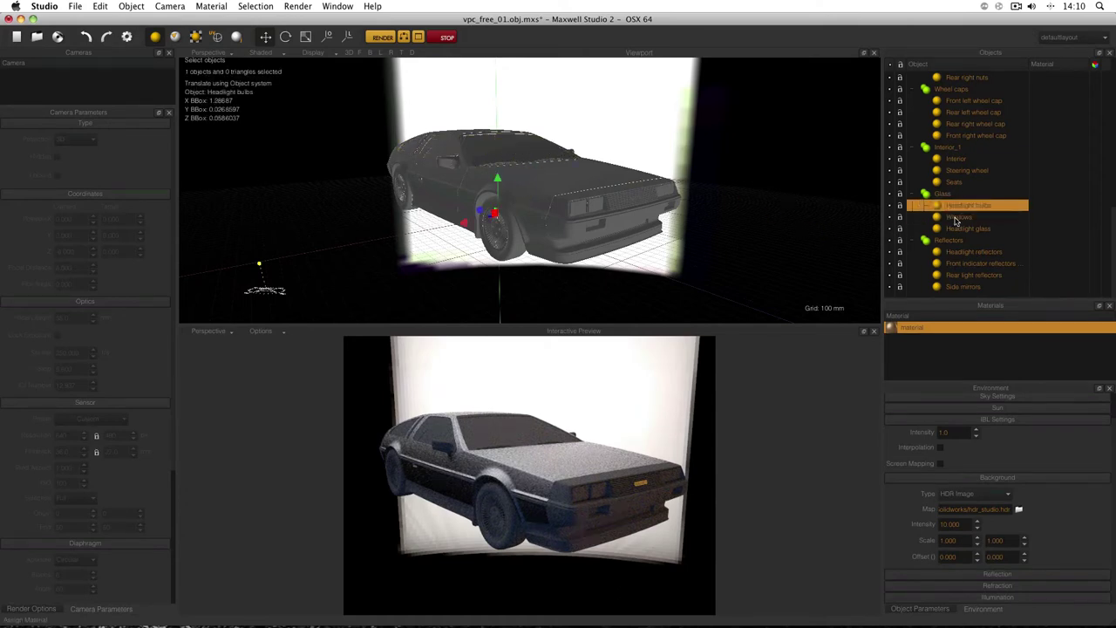
{"action": "left_click", "coordinate": [961, 228]}
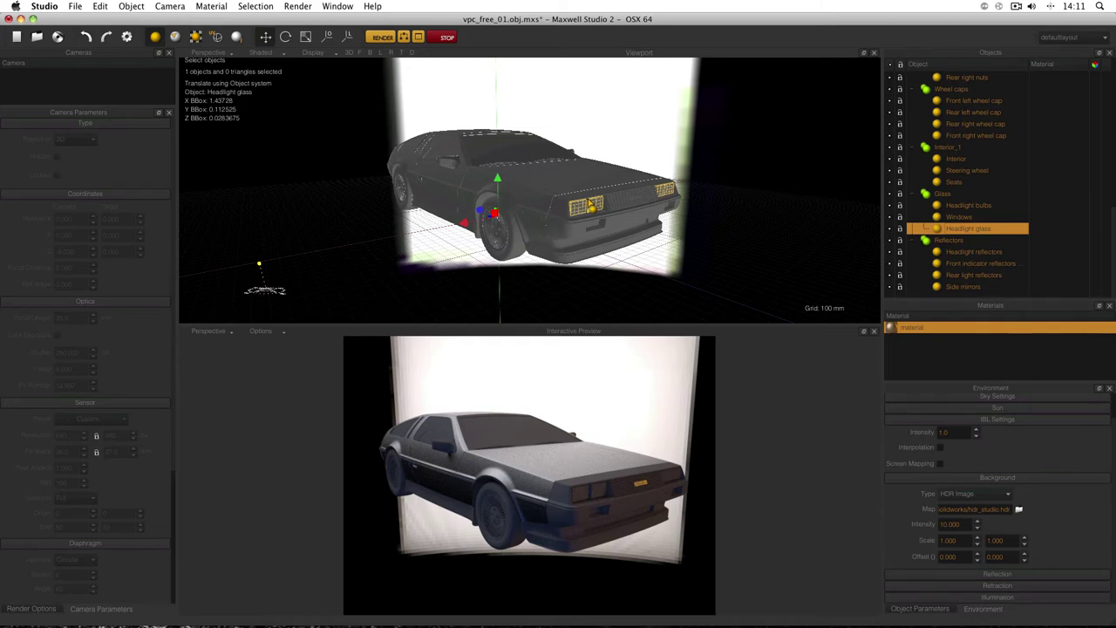
Create a new material, build it with the AGS wizard using white, and refresh its preview
{"action": "right_click", "coordinate": [916, 352]}
{"action": "left_click", "coordinate": [920, 355]}
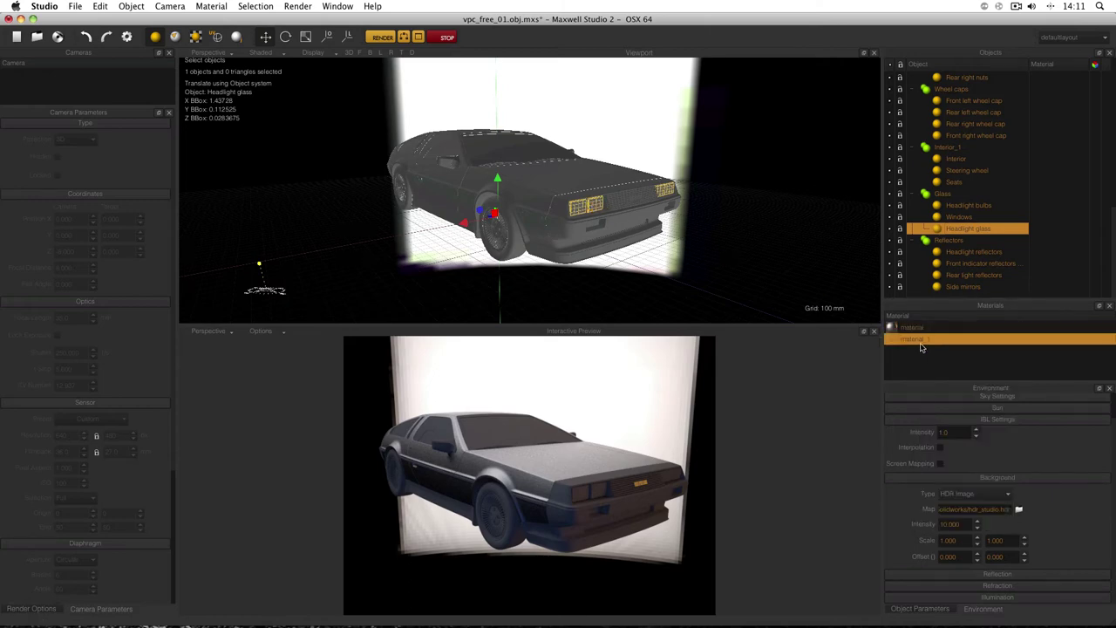
{"action": "double_click", "coordinate": [921, 340]}
{"action": "left_click", "coordinate": [296, 75]}
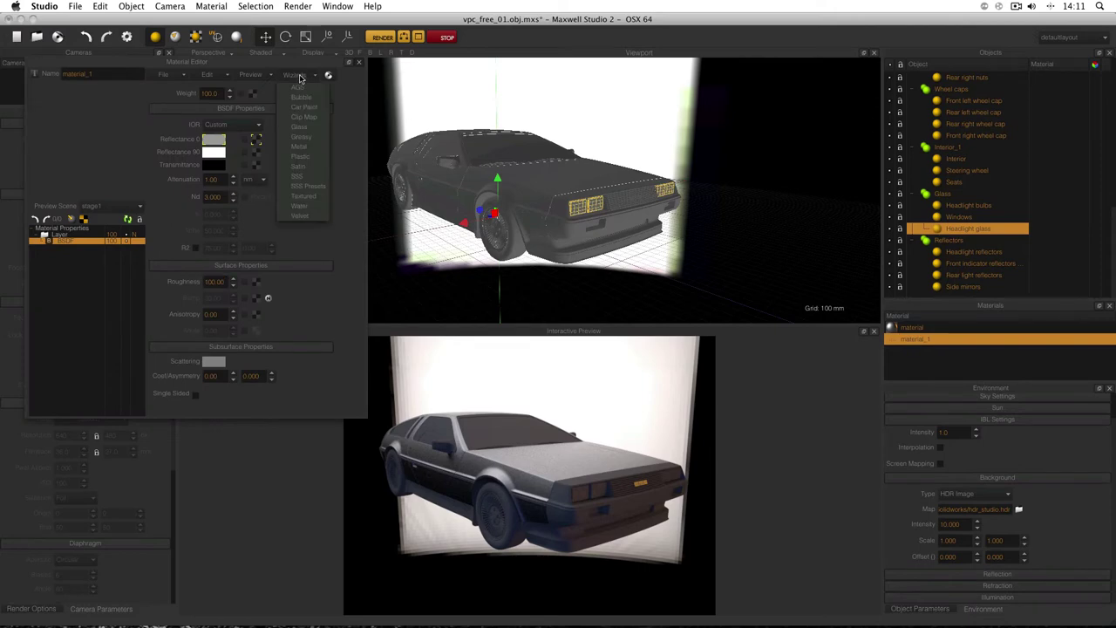
{"action": "left_click", "coordinate": [301, 85]}
{"action": "left_click", "coordinate": [176, 240]}
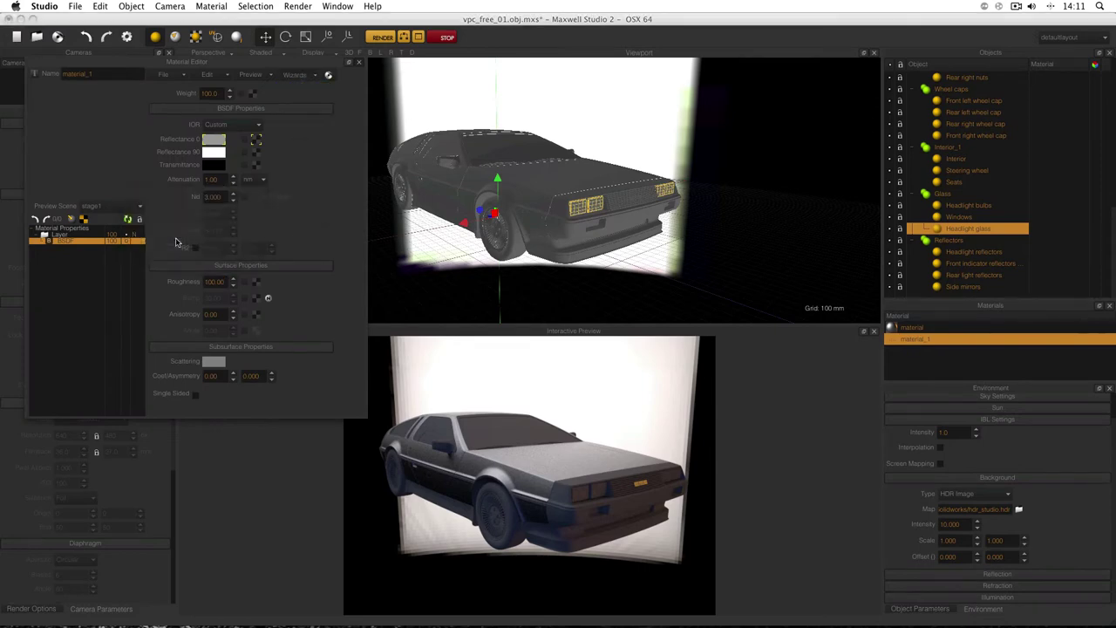
{"action": "left_click", "coordinate": [177, 241]}
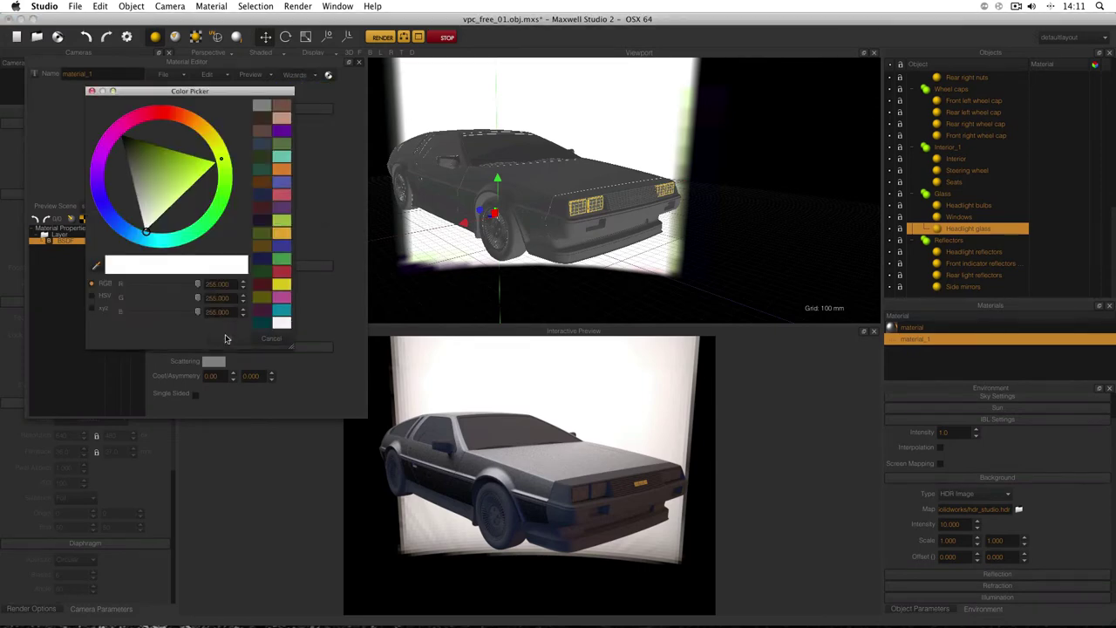
{"action": "left_click", "coordinate": [227, 337]}
{"action": "left_click", "coordinate": [127, 219]}
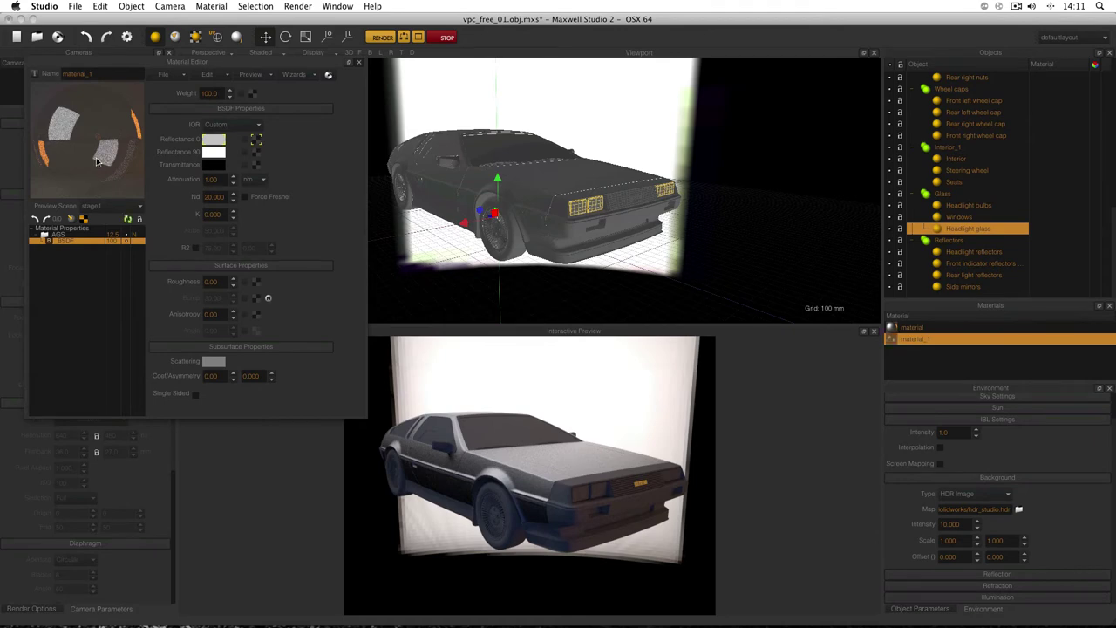
Close the Material Editor and assign material_1 to the whole Glass group
{"action": "left_click", "coordinate": [360, 63]}
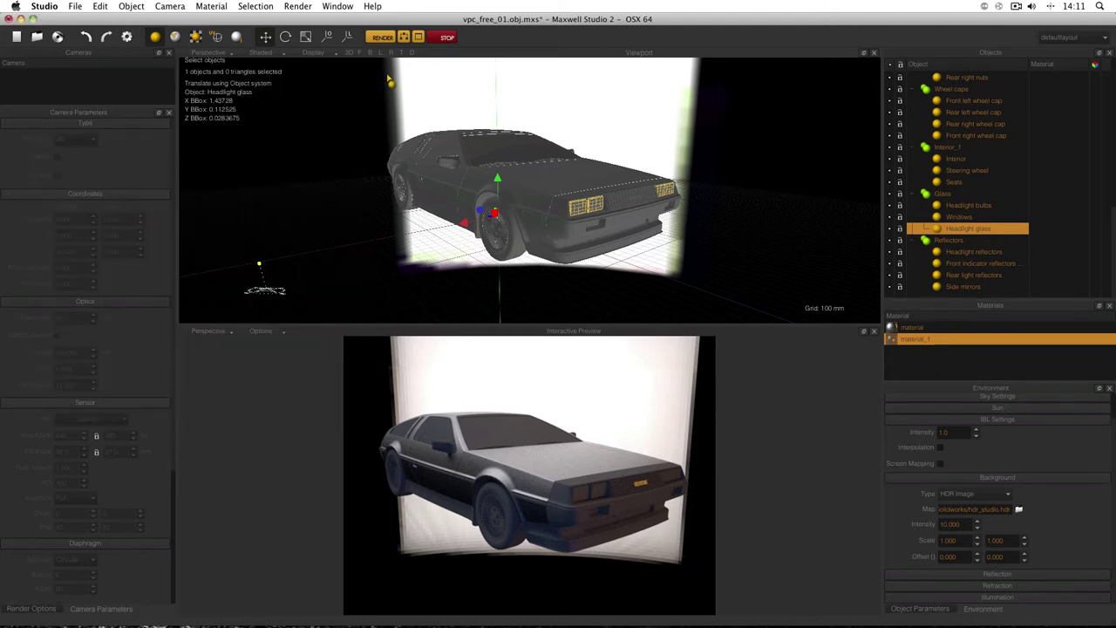
{"action": "left_click_drag", "start_coordinate": [918, 346], "coordinate": [948, 200]}
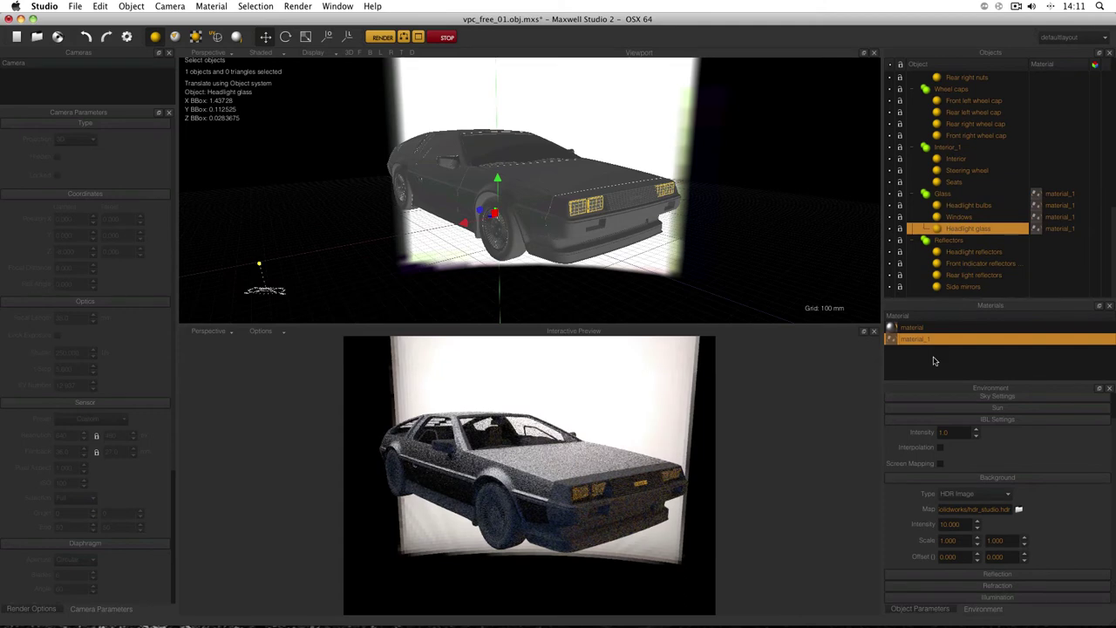
{"action": "key", "text": "Tab"}
{"action": "left_click", "coordinate": [943, 353]}
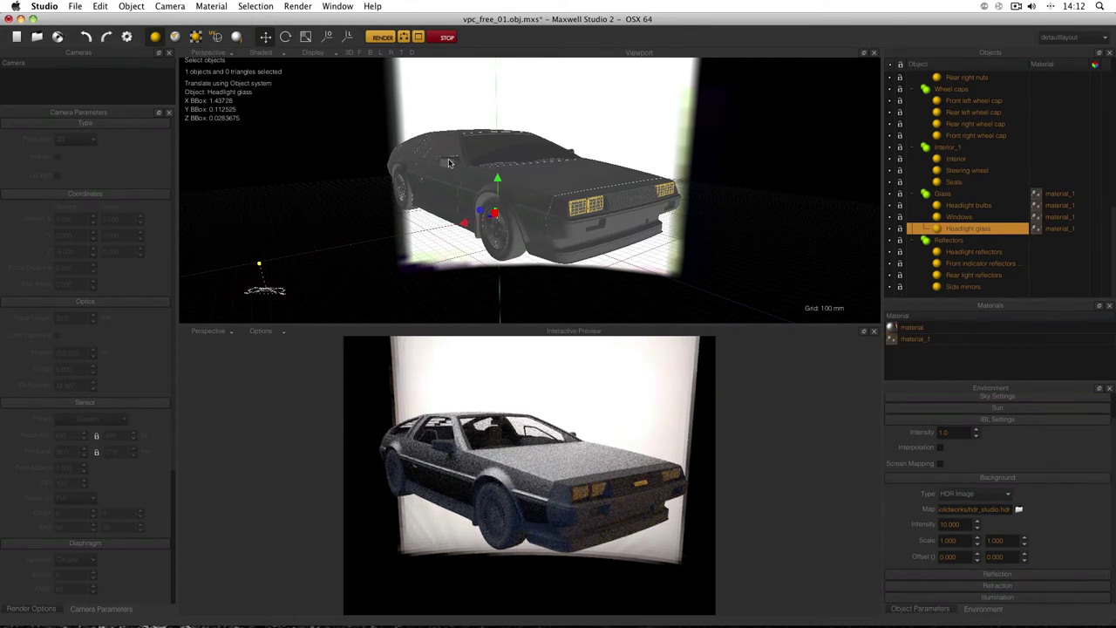
With the car seen from behind, create another new material and open it for editing
{"action": "left_click_drag", "start_coordinate": [444, 165], "coordinate": [647, 164], "text": "alt"}
{"action": "left_click_drag", "start_coordinate": [780, 180], "coordinate": [664, 181], "text": "alt"}
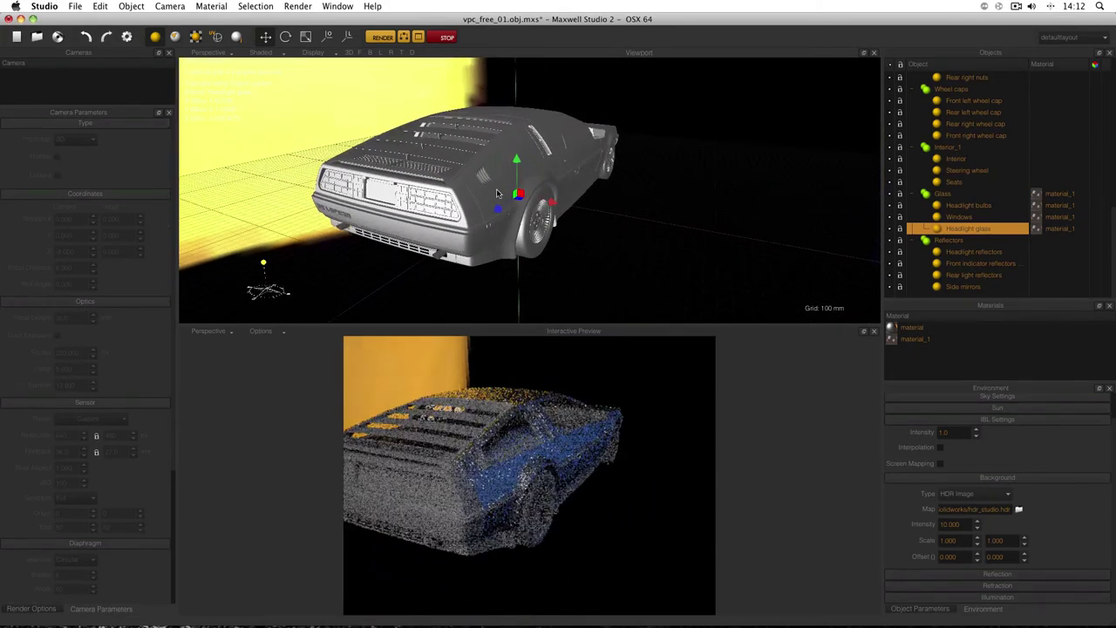
{"action": "middle_click_drag", "start_coordinate": [585, 212], "coordinate": [637, 192], "text": "alt"}
{"action": "right_click", "coordinate": [922, 358]}
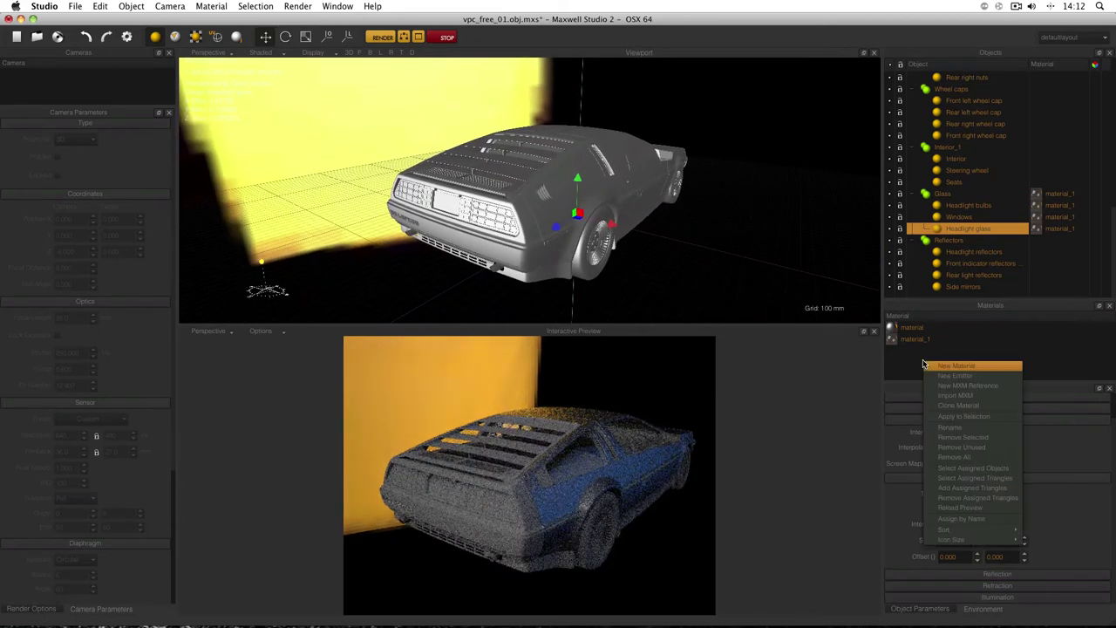
{"action": "left_click", "coordinate": [931, 364]}
{"action": "double_click", "coordinate": [926, 354]}
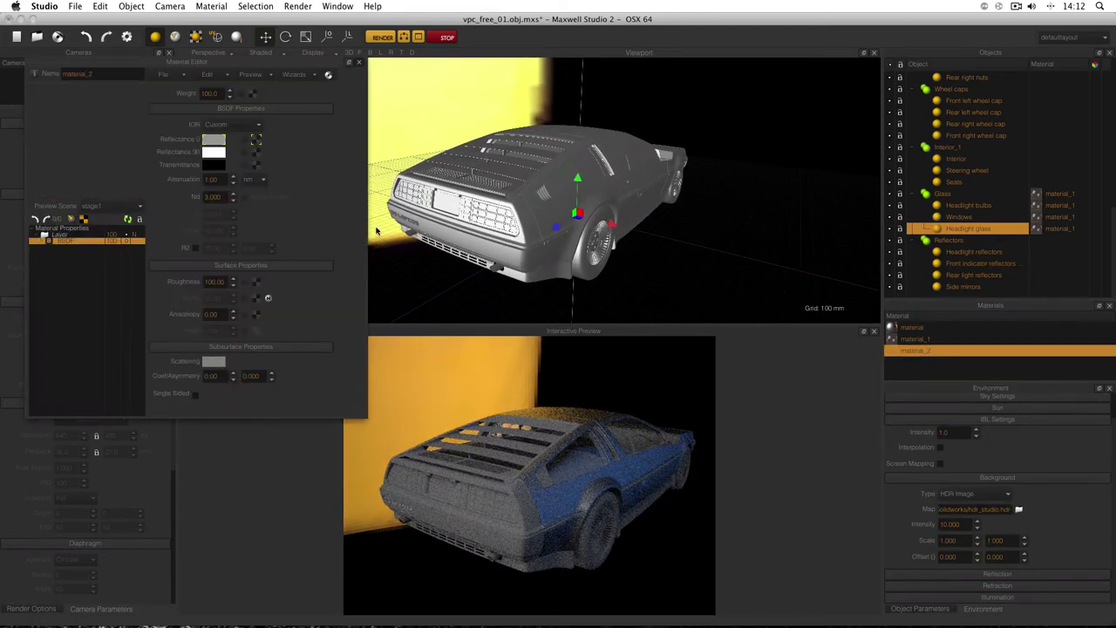
Stop the Fire preview and set the BSDF roughness of material_2 to 0
{"action": "left_click", "coordinate": [212, 198]}
{"action": "key", "text": "Return"}
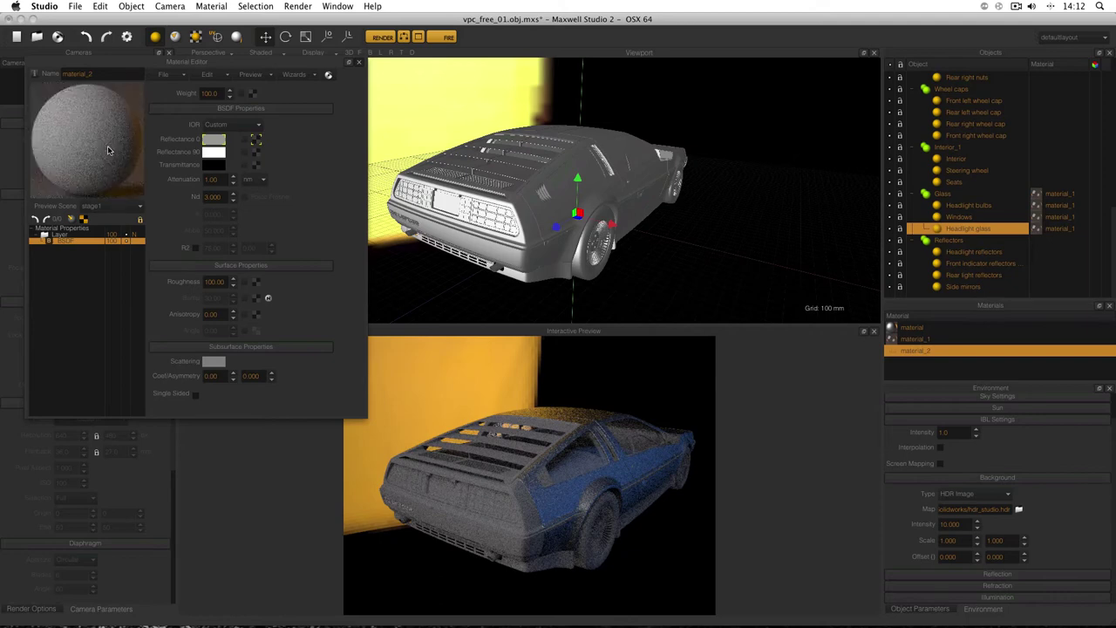
{"action": "double_click", "coordinate": [215, 283]}
{"action": "type", "text": "0"}
{"action": "key", "text": "Return"}
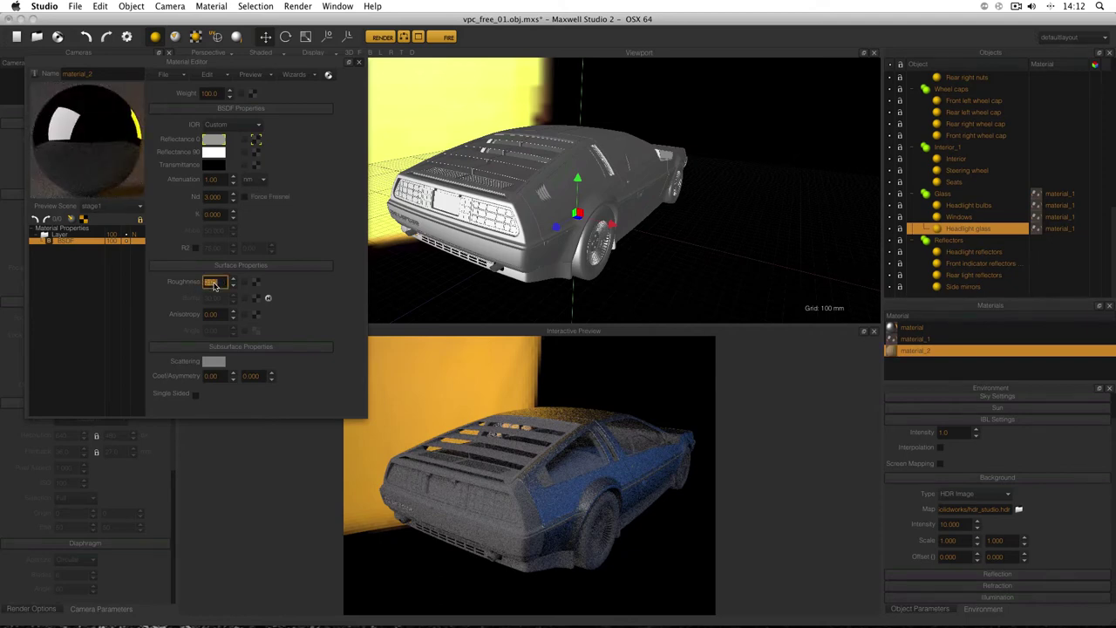
Set material_2's Nd to 30 with Force Fresnel enabled, and give its Reflectance 0 colour an HSV value of 225
{"action": "double_click", "coordinate": [213, 197]}
{"action": "left_click", "coordinate": [243, 197]}
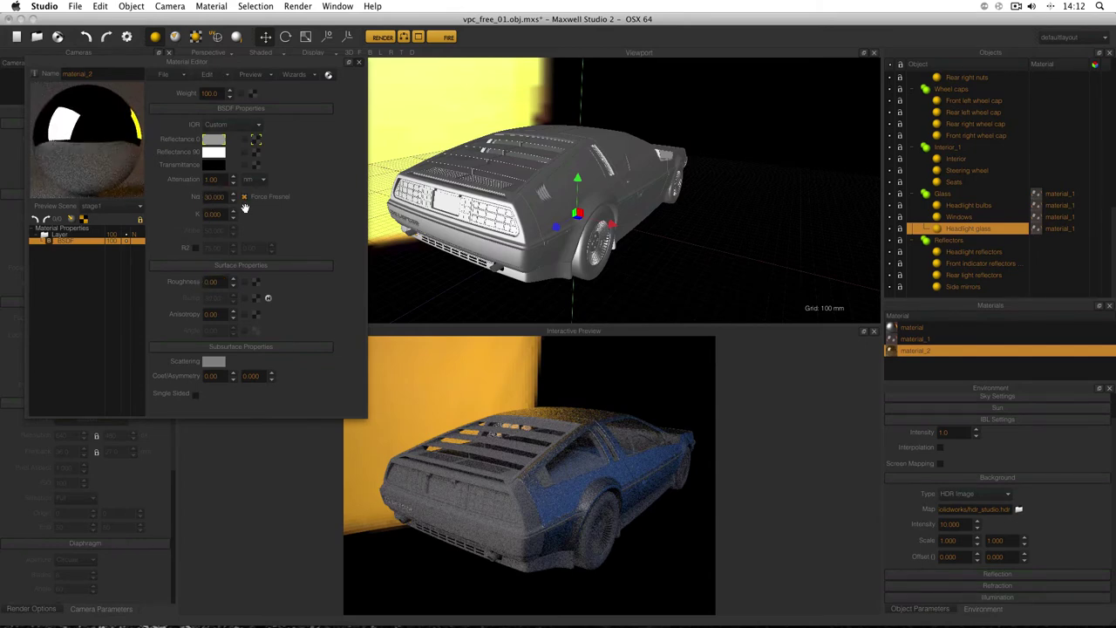
{"action": "left_click", "coordinate": [211, 141]}
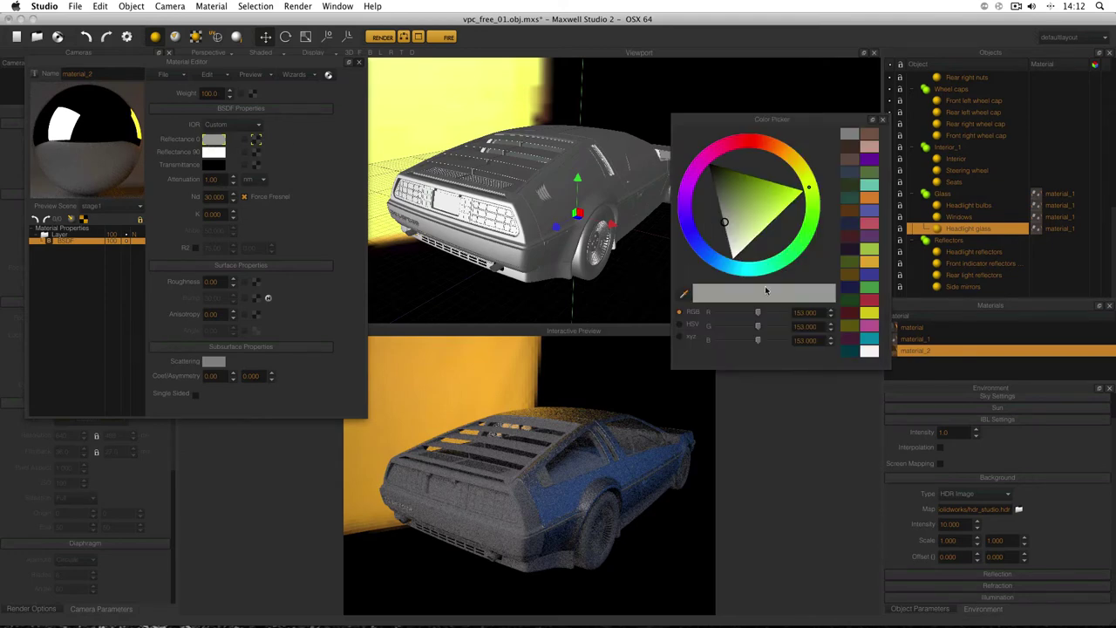
{"action": "left_click", "coordinate": [681, 325]}
{"action": "double_click", "coordinate": [803, 340]}
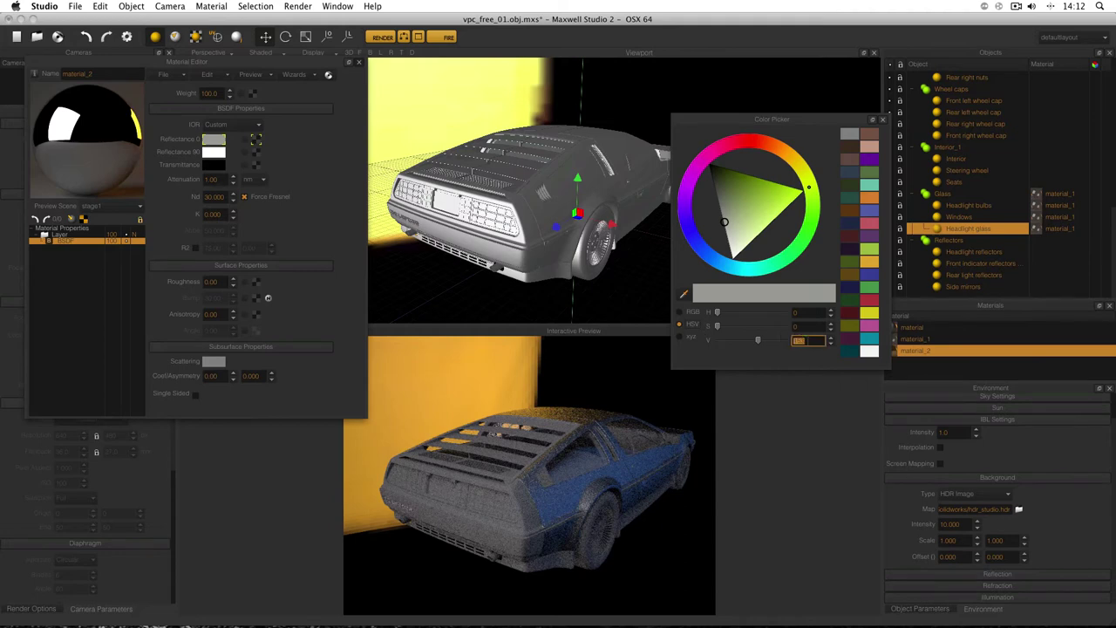
{"action": "type", "text": "225"}
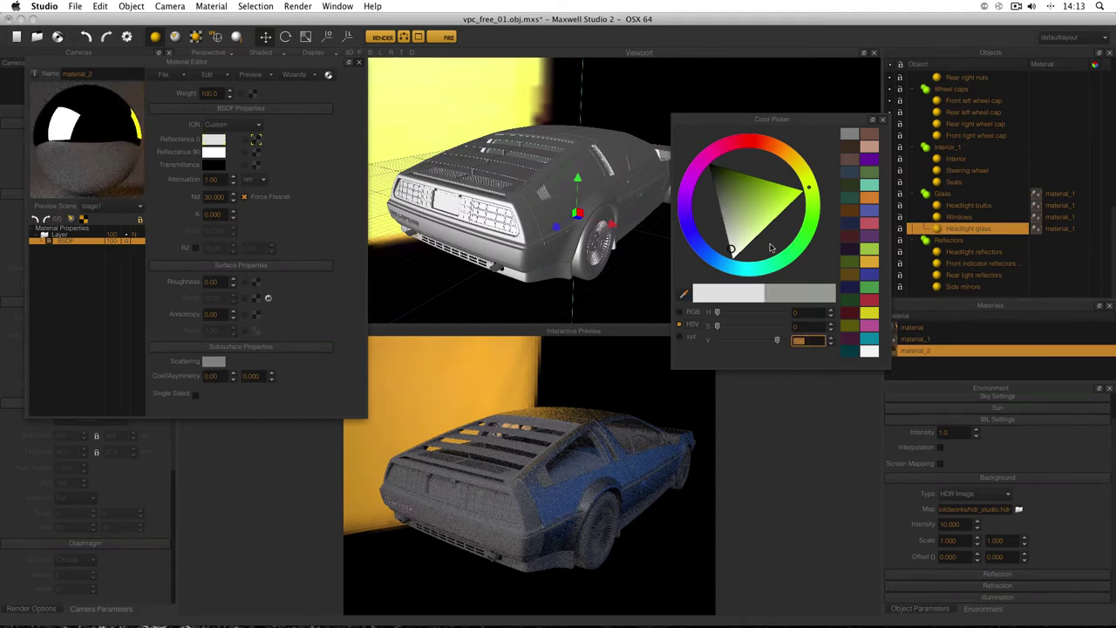
{"action": "left_click", "coordinate": [882, 120]}
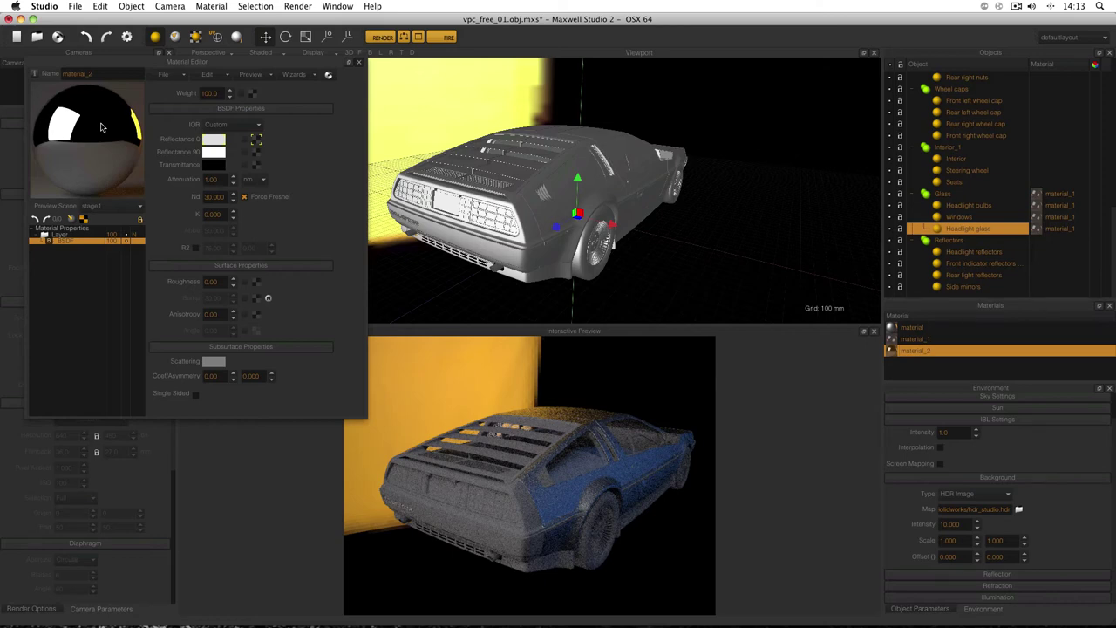
Assign material_2 to the whole Reflectors group and start the Fire preview, leaving no object selected
{"action": "key", "text": "Escape"}
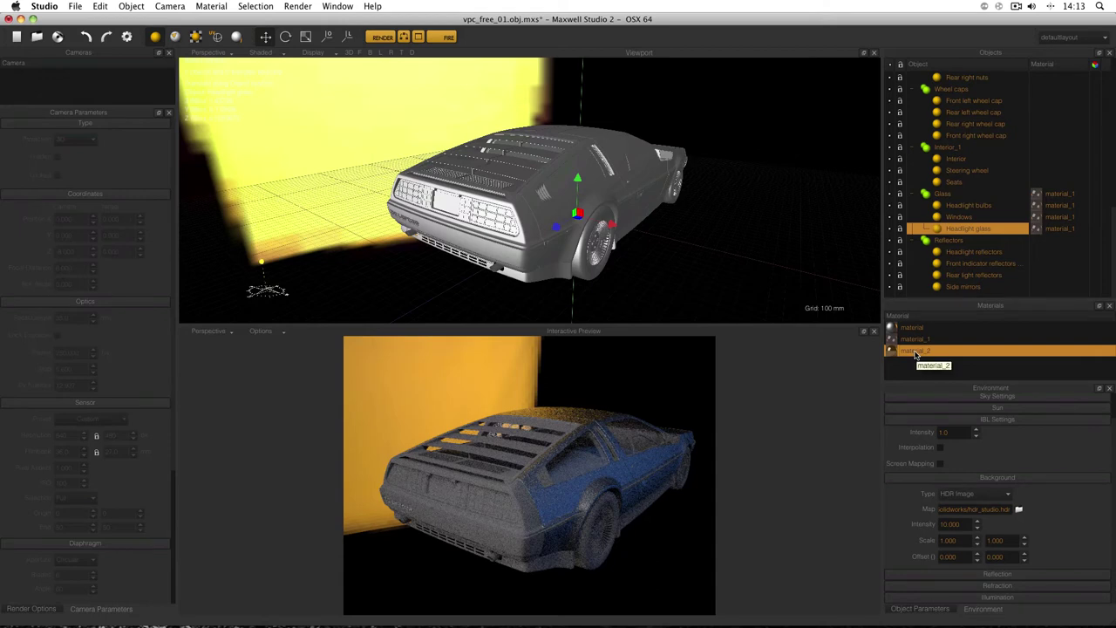
{"action": "left_click_drag", "start_coordinate": [916, 353], "coordinate": [924, 239]}
{"action": "left_click", "coordinate": [448, 36]}
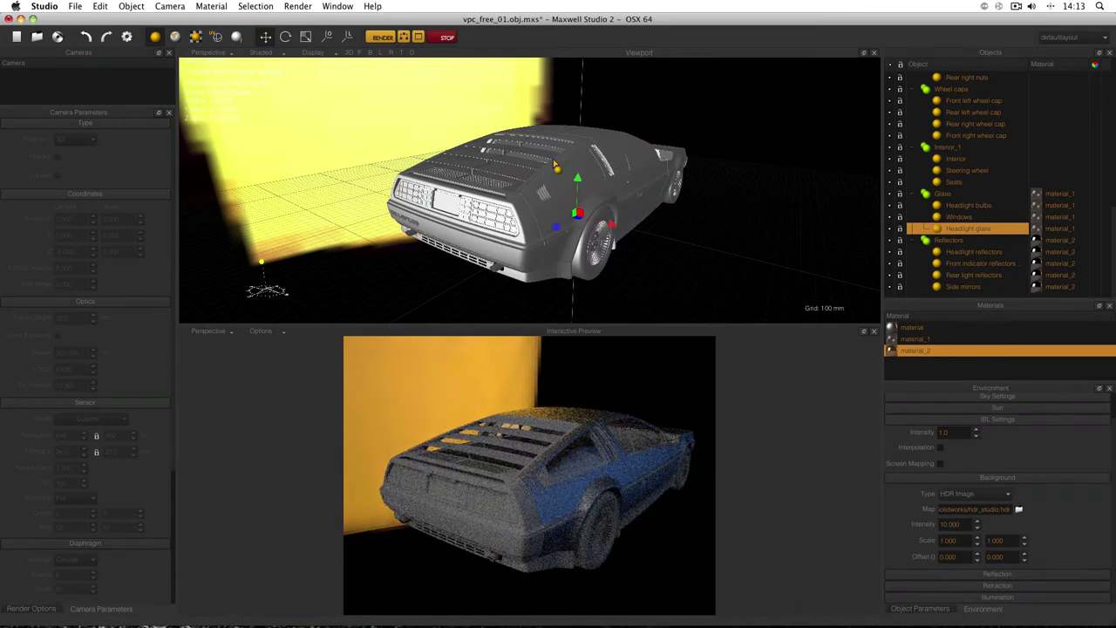
{"action": "left_click", "coordinate": [802, 183]}
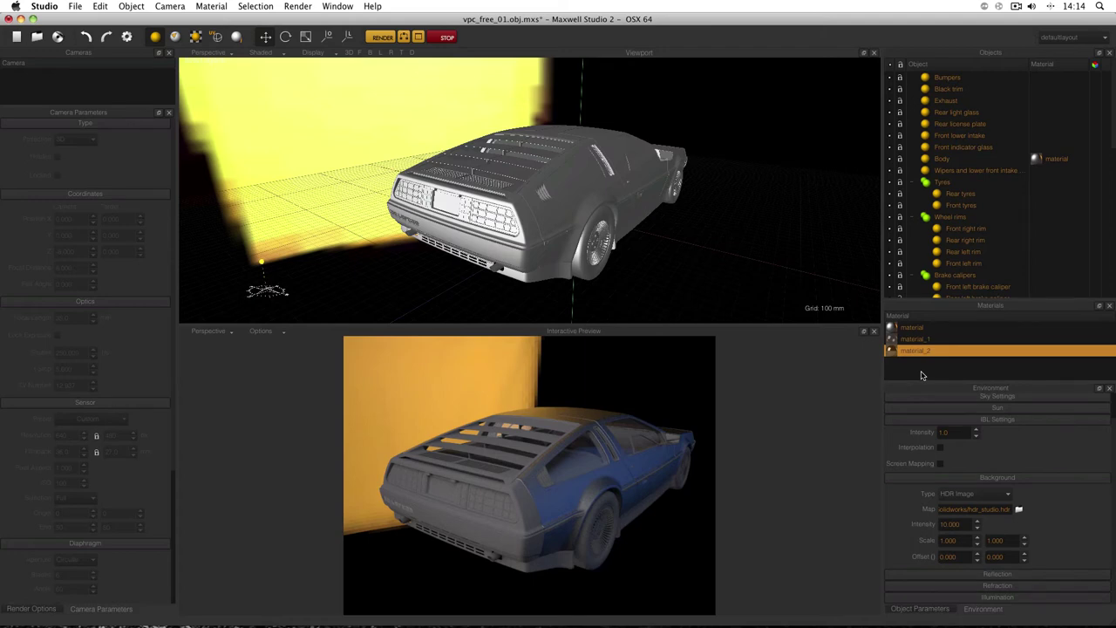
Create another new material below material_2 and open it in the Material Editor
{"action": "left_click", "coordinate": [921, 375]}
{"action": "right_click", "coordinate": [921, 375]}
{"action": "left_click", "coordinate": [923, 374]}
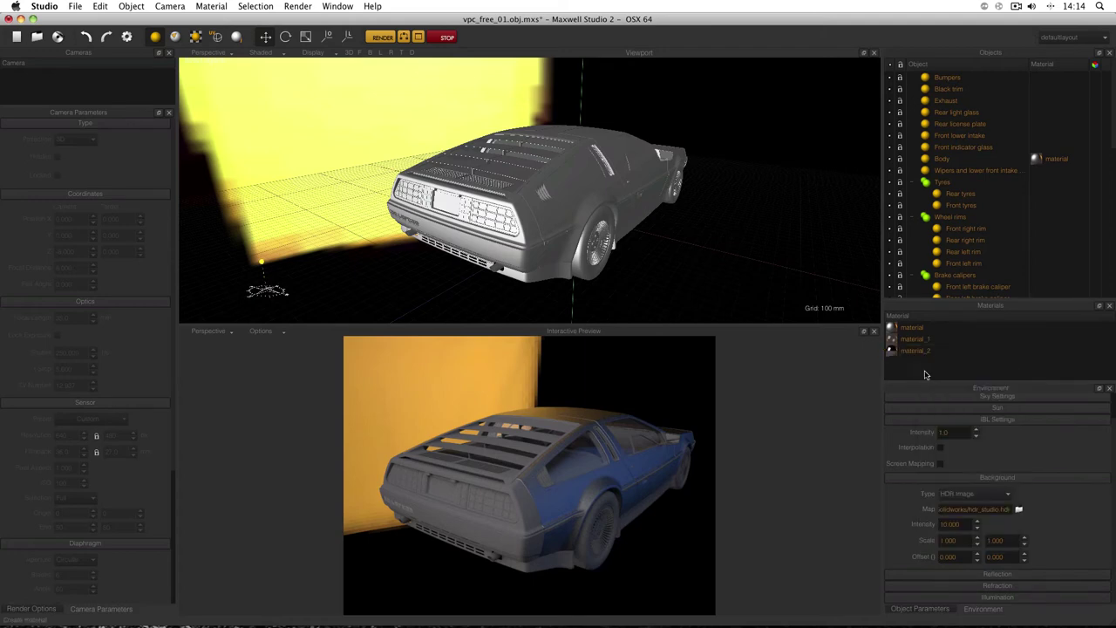
{"action": "double_click", "coordinate": [924, 366]}
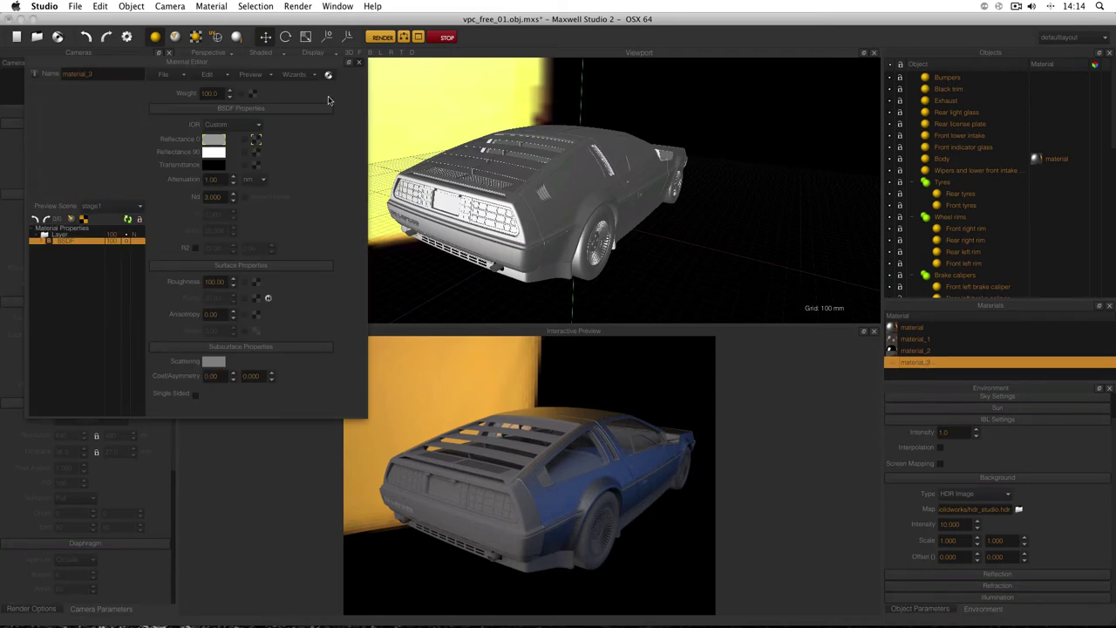
Build material_3 with the Metal wizard as Chromium with 2% roughness, and refresh its preview
{"action": "left_click", "coordinate": [305, 77]}
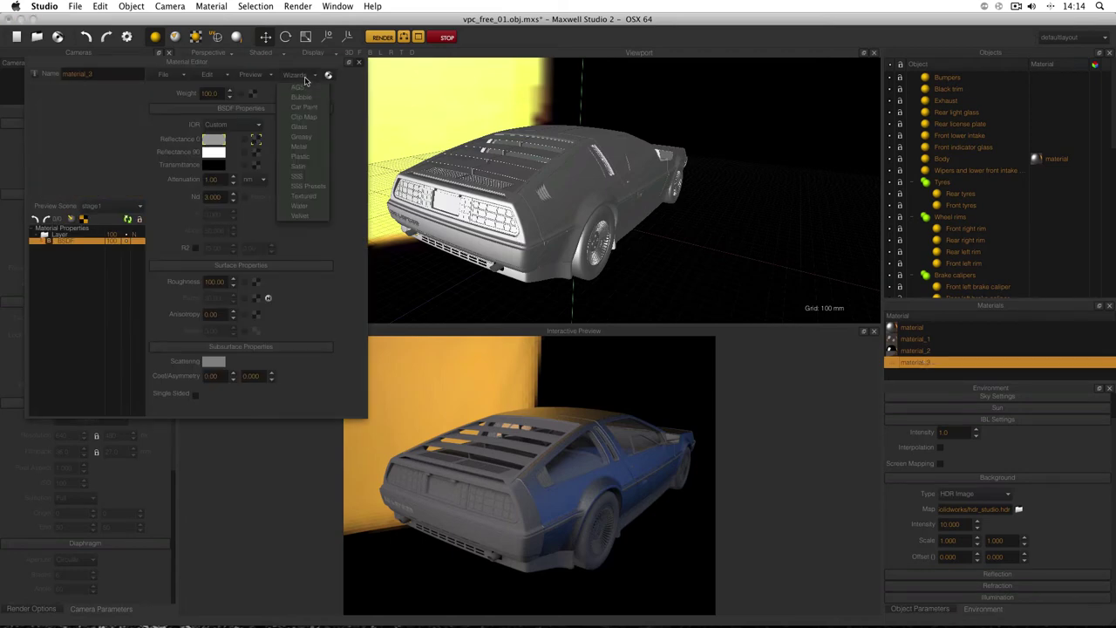
{"action": "left_click", "coordinate": [308, 147]}
{"action": "left_click", "coordinate": [178, 224]}
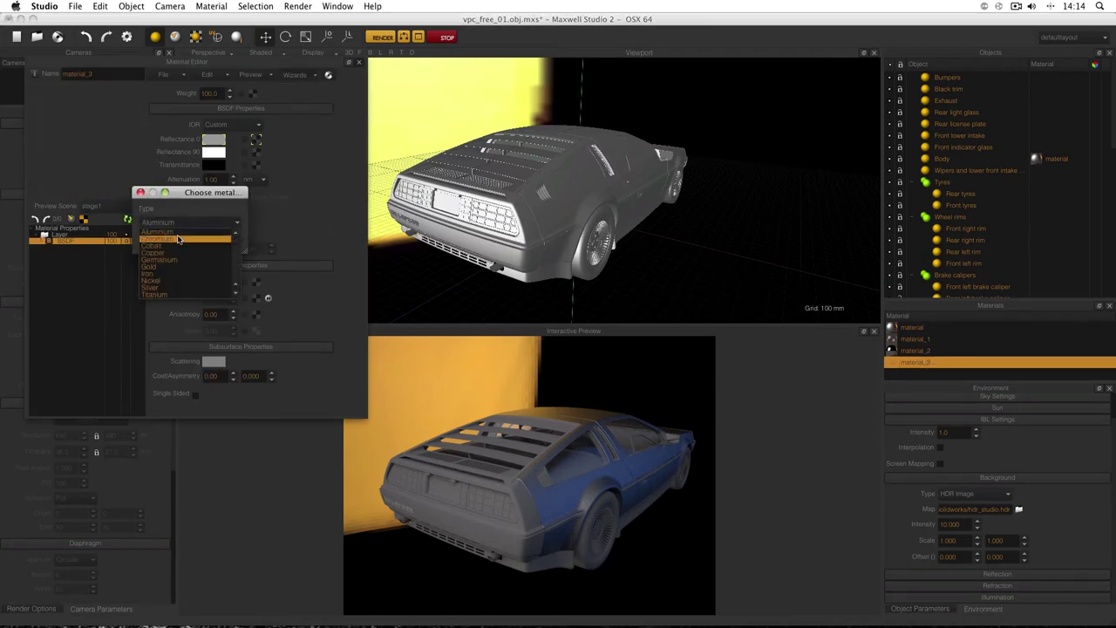
{"action": "left_click", "coordinate": [179, 236]}
{"action": "left_click", "coordinate": [170, 241]}
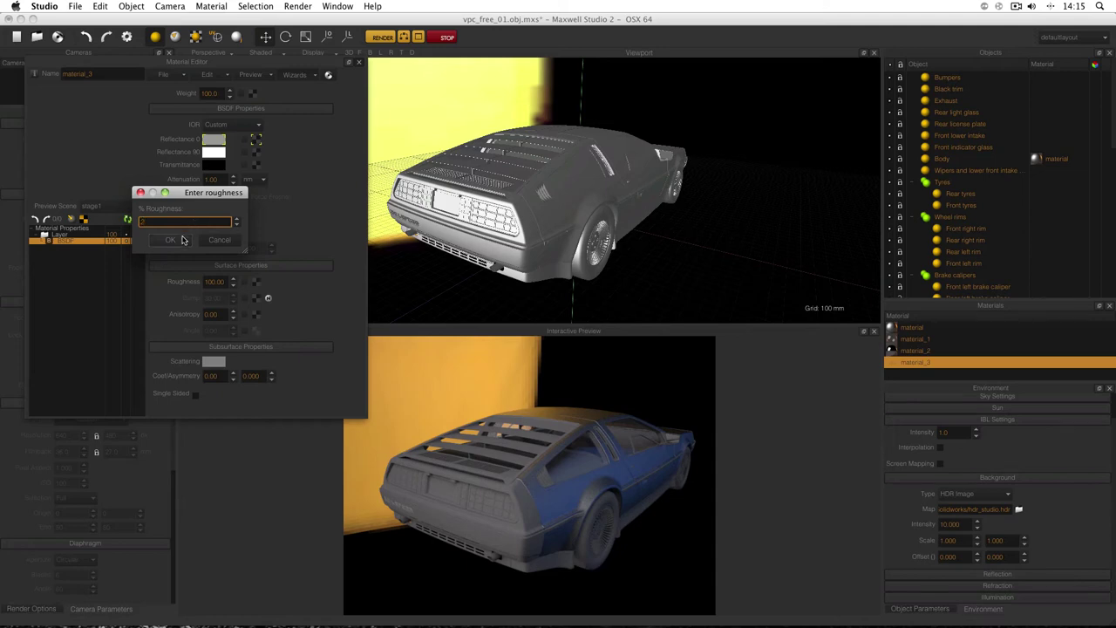
{"action": "left_click", "coordinate": [181, 242]}
{"action": "left_click", "coordinate": [172, 244]}
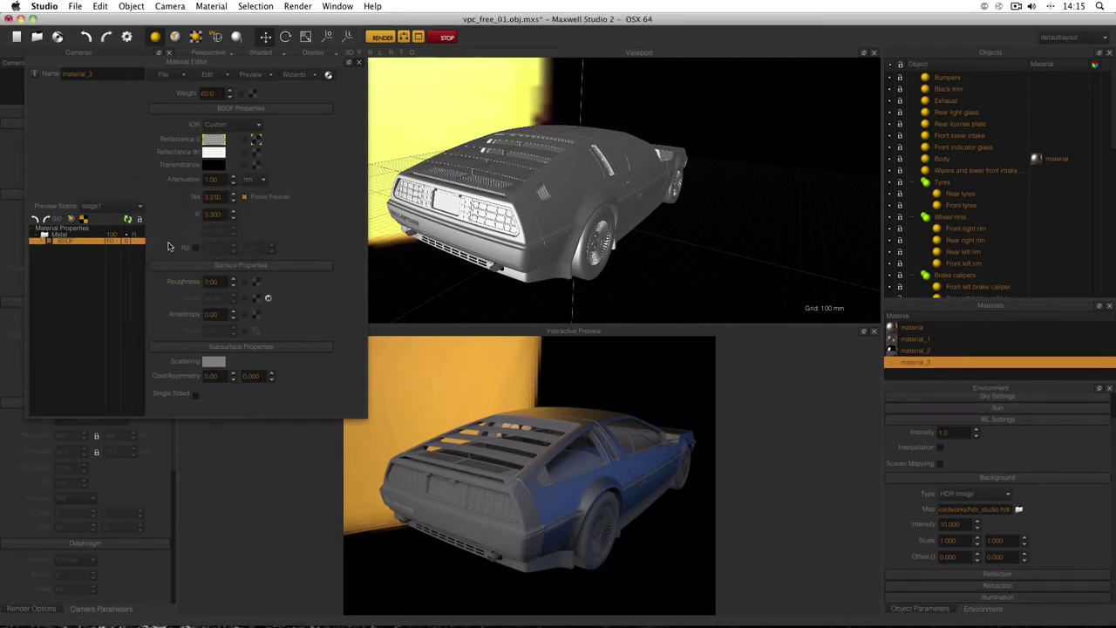
{"action": "left_click", "coordinate": [129, 219]}
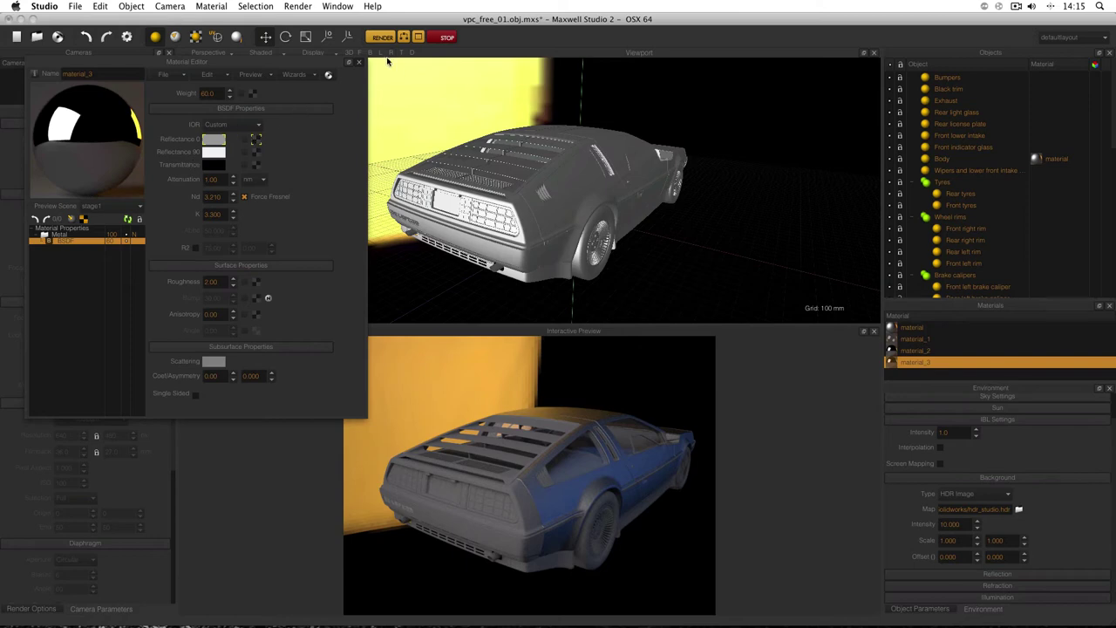
Finish editing material_3 and assign it to the Exhaust object
{"action": "left_click", "coordinate": [358, 62]}
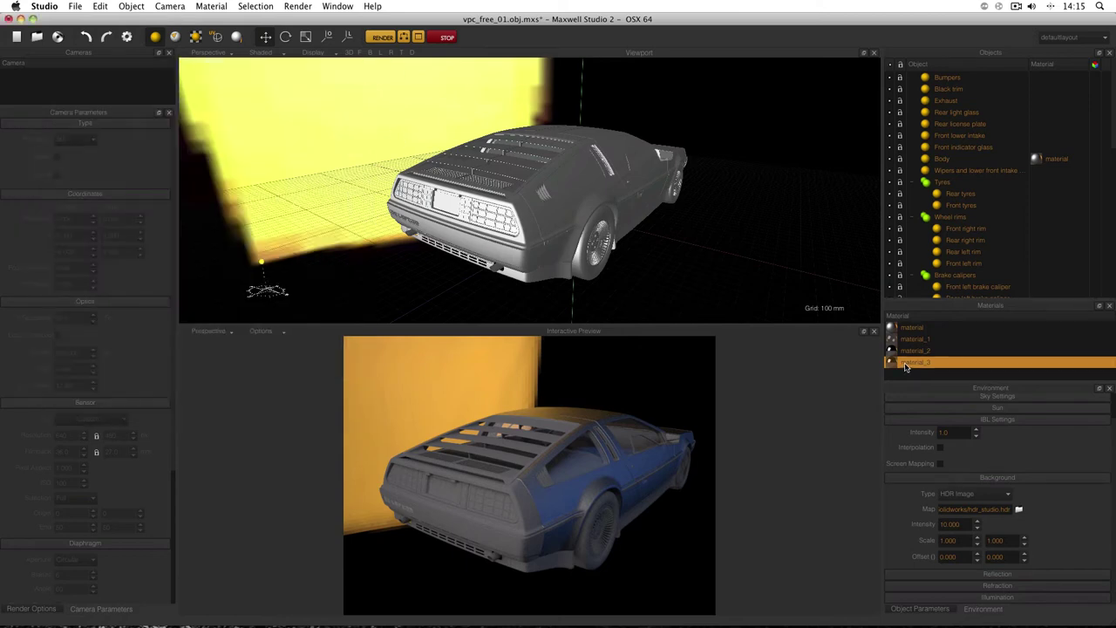
{"action": "left_click_drag", "start_coordinate": [905, 367], "coordinate": [945, 102]}
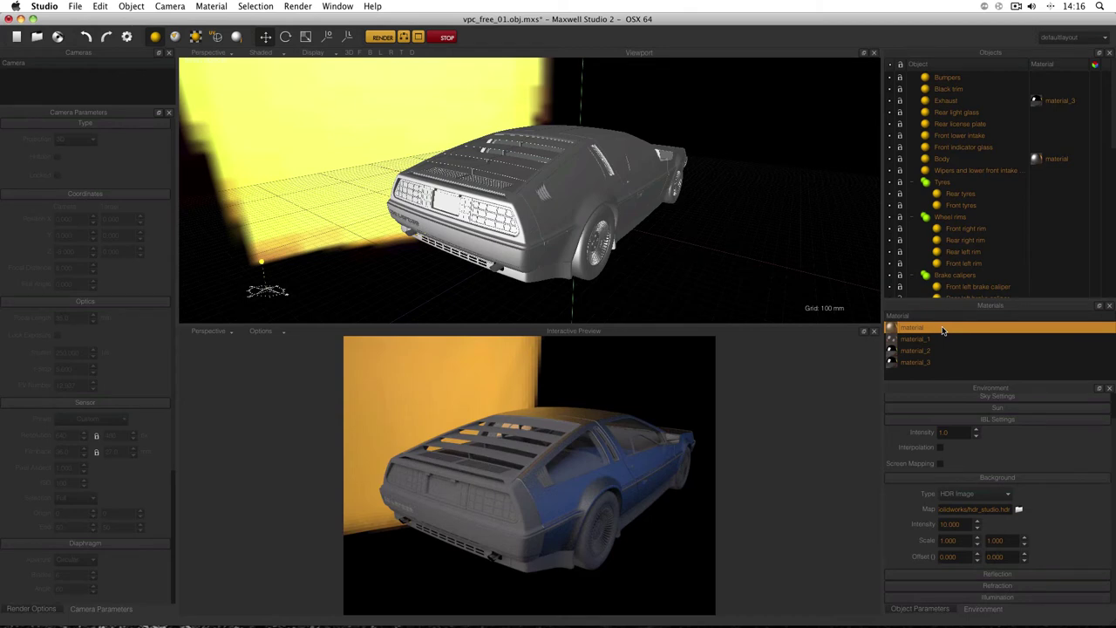
Rename the first material in the materials list as Body
{"action": "double_click", "coordinate": [941, 329]}
{"action": "type", "text": "Body"}
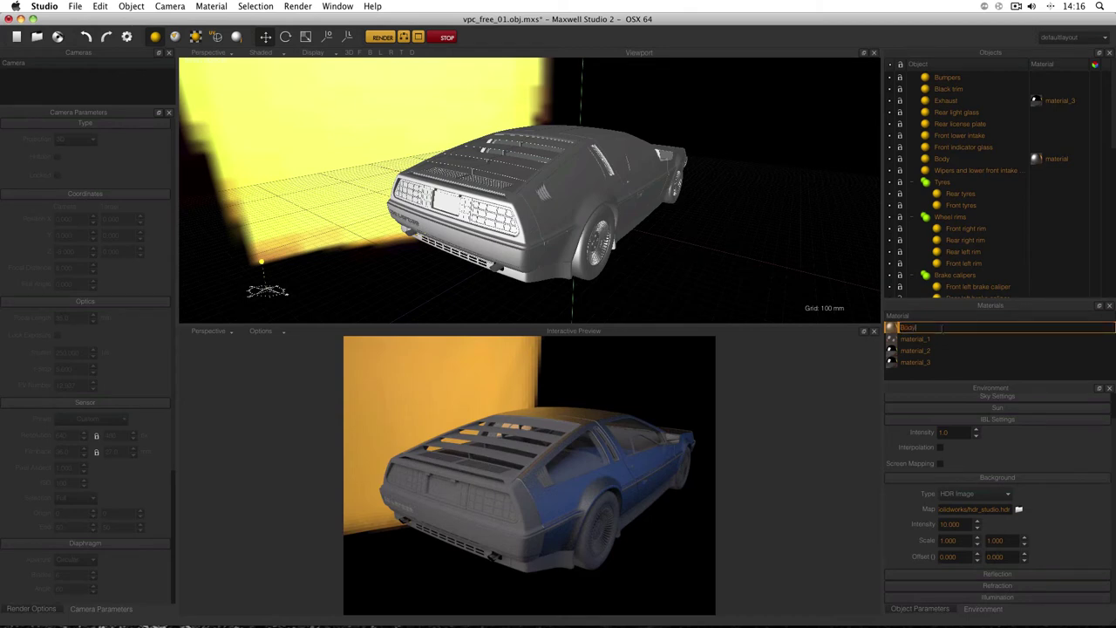
{"action": "key", "text": "Return"}
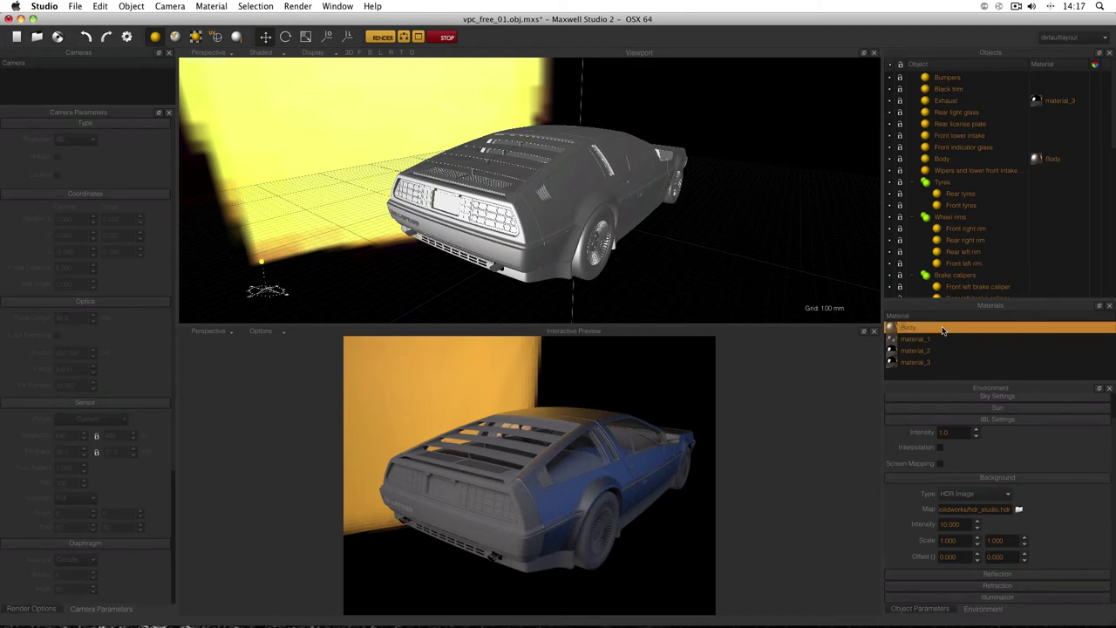
{"action": "left_click_drag", "start_coordinate": [929, 325], "coordinate": [1050, 141]}
{"action": "left_click_drag", "start_coordinate": [920, 328], "coordinate": [945, 206]}
Rename the four materials as Iron wizard 50% roughness, AGS, Cheap reflective and Chrome wizard 2% roughness
{"action": "double_click", "coordinate": [948, 331]}
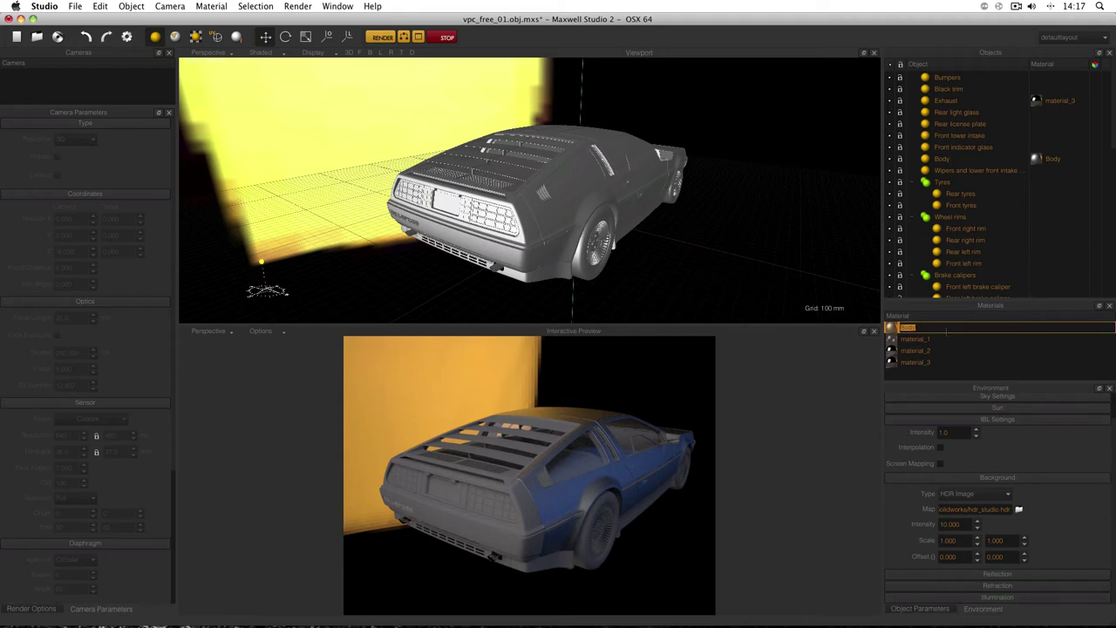
{"action": "key", "text": "BackSpace"}
{"action": "key", "text": "Return"}
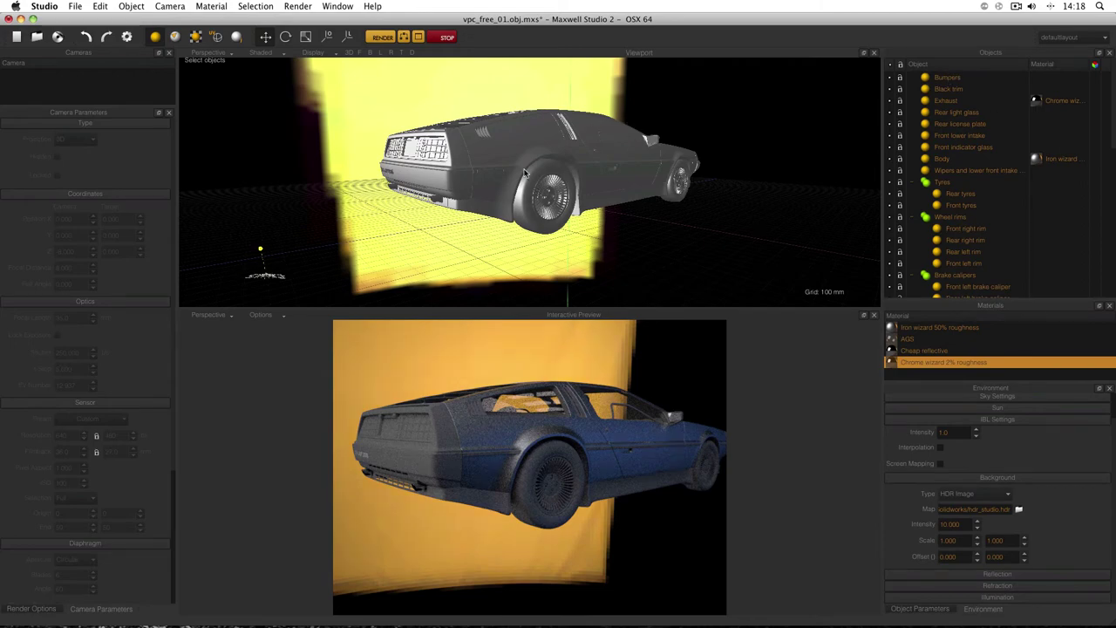
Move the Exhaust object from the upper part of the object list into the Wheel nuts group
{"action": "scroll", "coordinate": [524, 174], "scroll_direction": "up", "scroll_amount": 5}
{"action": "scroll", "coordinate": [523, 170], "scroll_direction": "down", "scroll_amount": 4}
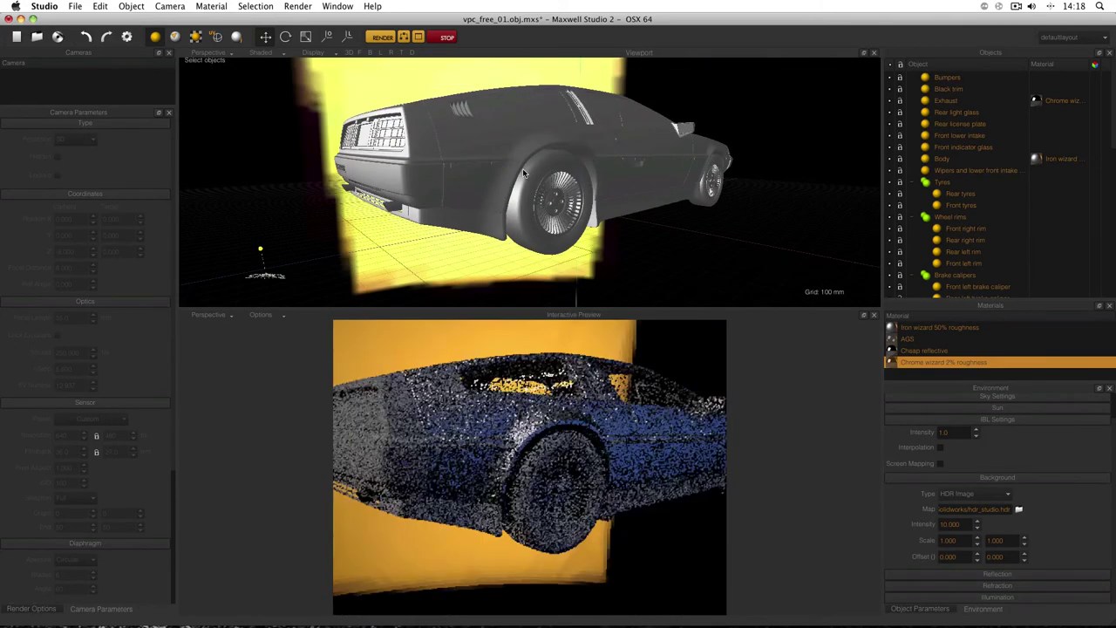
{"action": "left_click_drag", "start_coordinate": [510, 158], "coordinate": [528, 152], "text": "alt"}
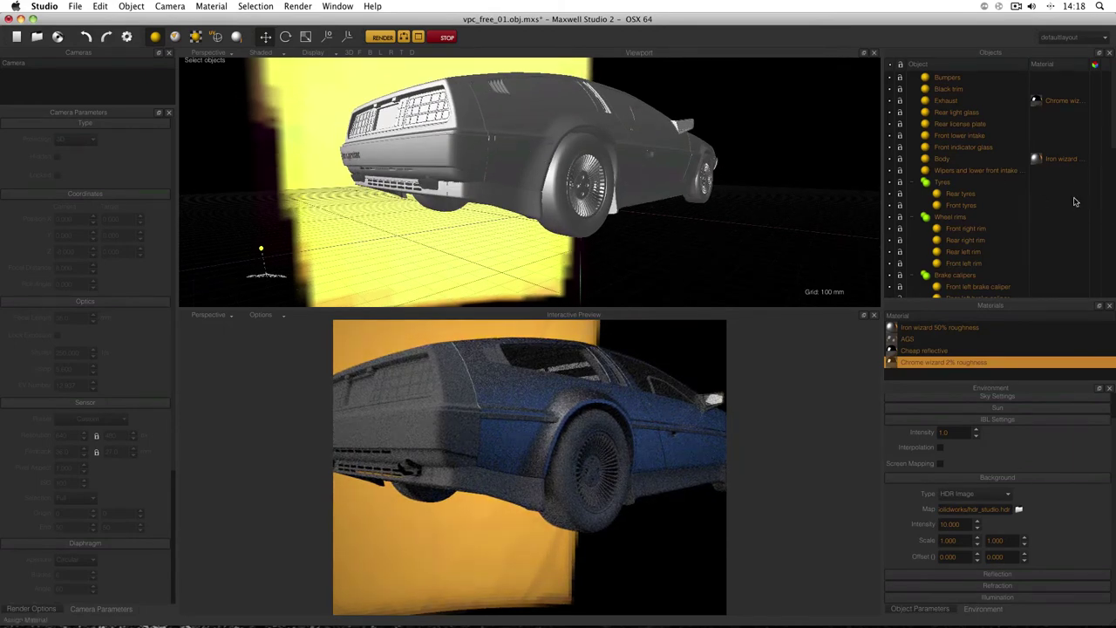
{"action": "left_click_drag", "start_coordinate": [1112, 150], "coordinate": [1113, 206]}
{"action": "scroll", "coordinate": [1113, 207], "scroll_direction": "down", "scroll_amount": 2}
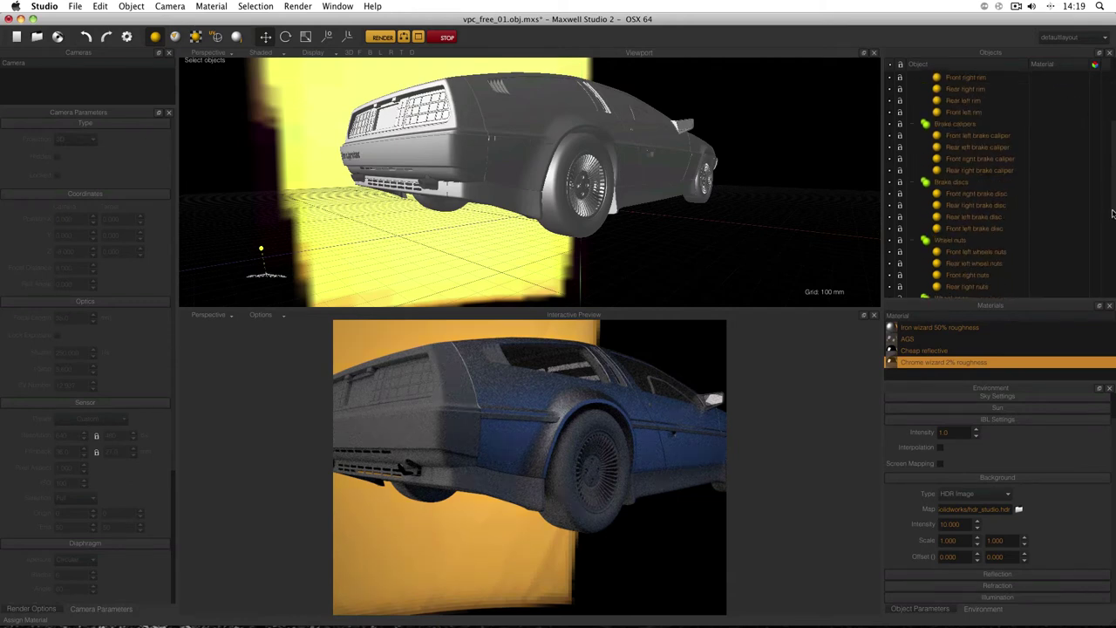
{"action": "scroll", "coordinate": [1113, 213], "scroll_direction": "down", "scroll_amount": 2}
{"action": "left_click", "coordinate": [959, 216]}
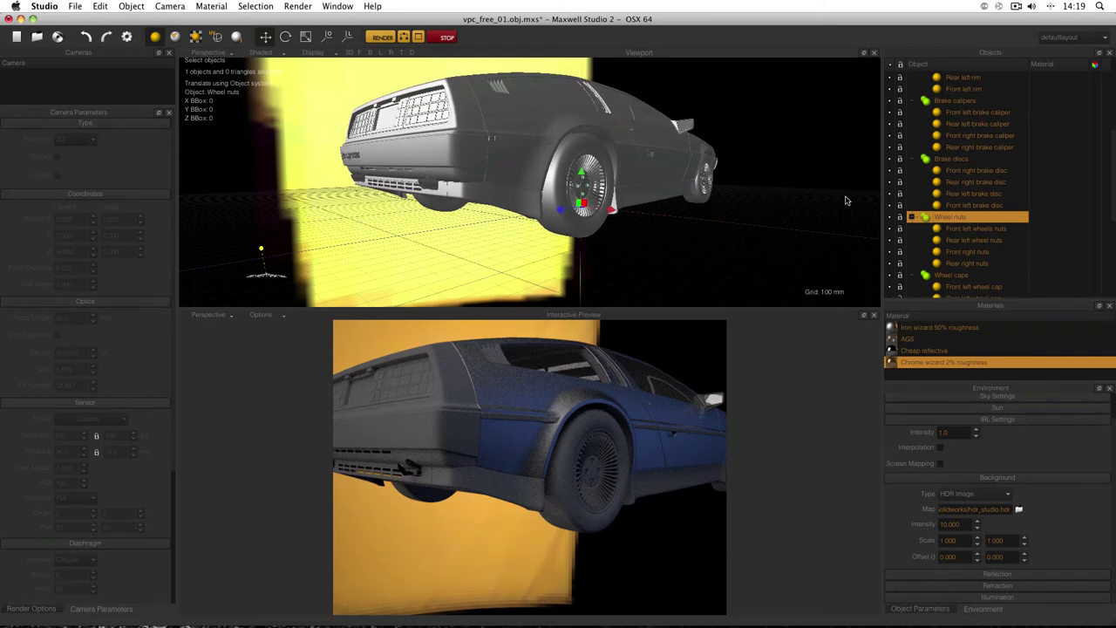
{"action": "scroll", "coordinate": [1023, 200], "scroll_direction": "up", "scroll_amount": 6}
{"action": "scroll", "coordinate": [1022, 200], "scroll_direction": "up", "scroll_amount": 3}
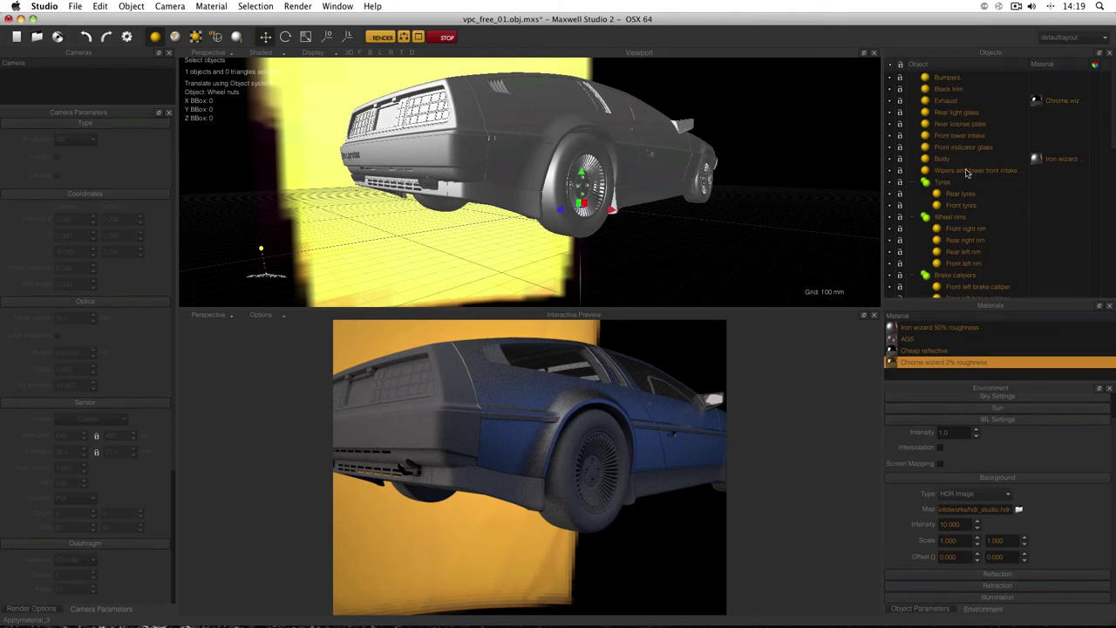
{"action": "left_click", "coordinate": [946, 102]}
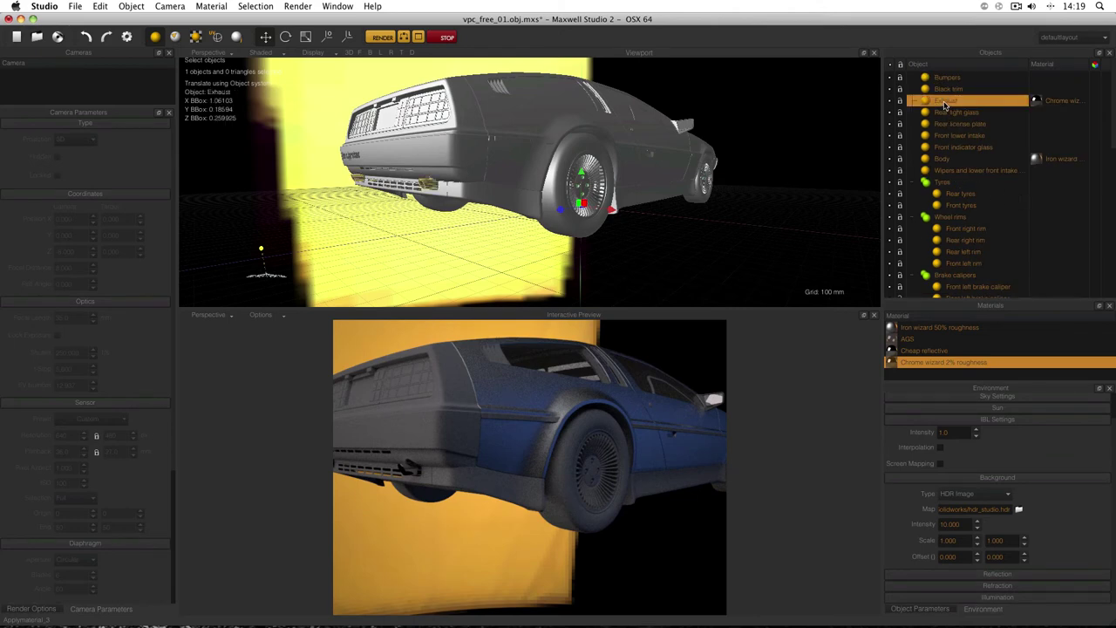
{"action": "left_click_drag", "start_coordinate": [946, 105], "coordinate": [980, 298]}
{"action": "left_click_drag", "start_coordinate": [981, 301], "coordinate": [965, 84]}
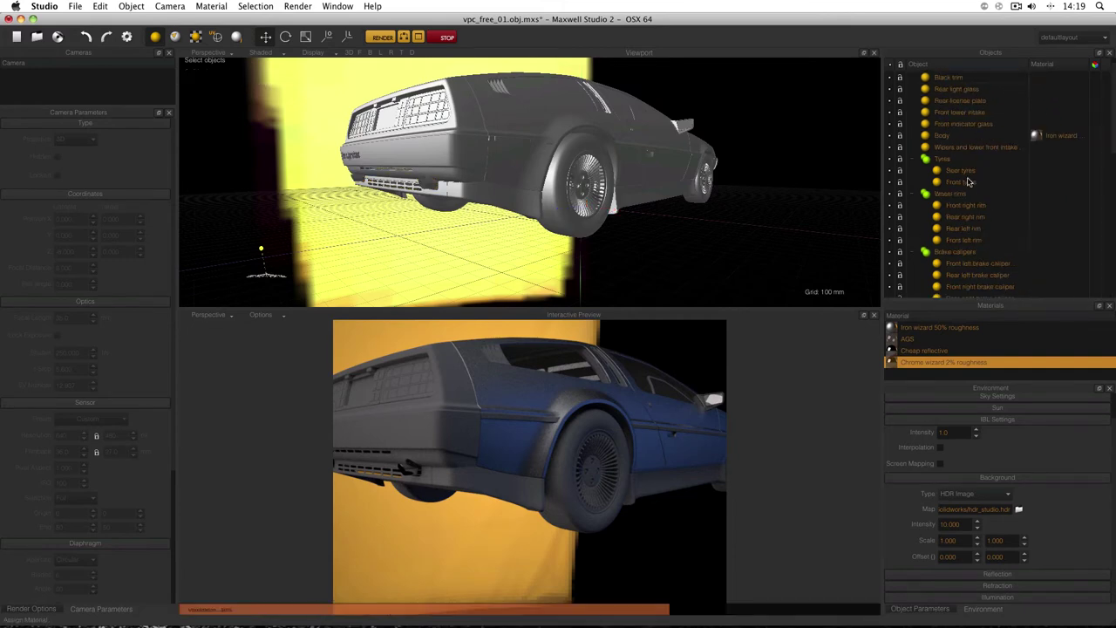
Place Exhaust directly under the Wheel nuts group and apply its Chrome wizard 2% roughness material to the group and all its nuts
{"action": "scroll", "coordinate": [968, 181], "scroll_direction": "down", "scroll_amount": 5}
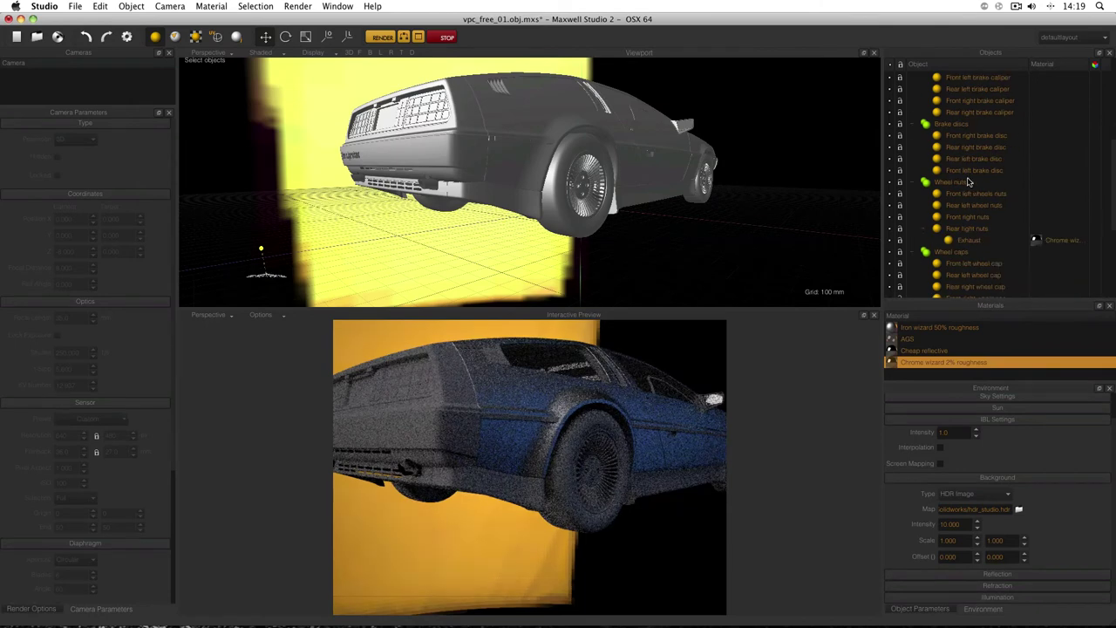
{"action": "left_click_drag", "start_coordinate": [969, 245], "coordinate": [962, 202]}
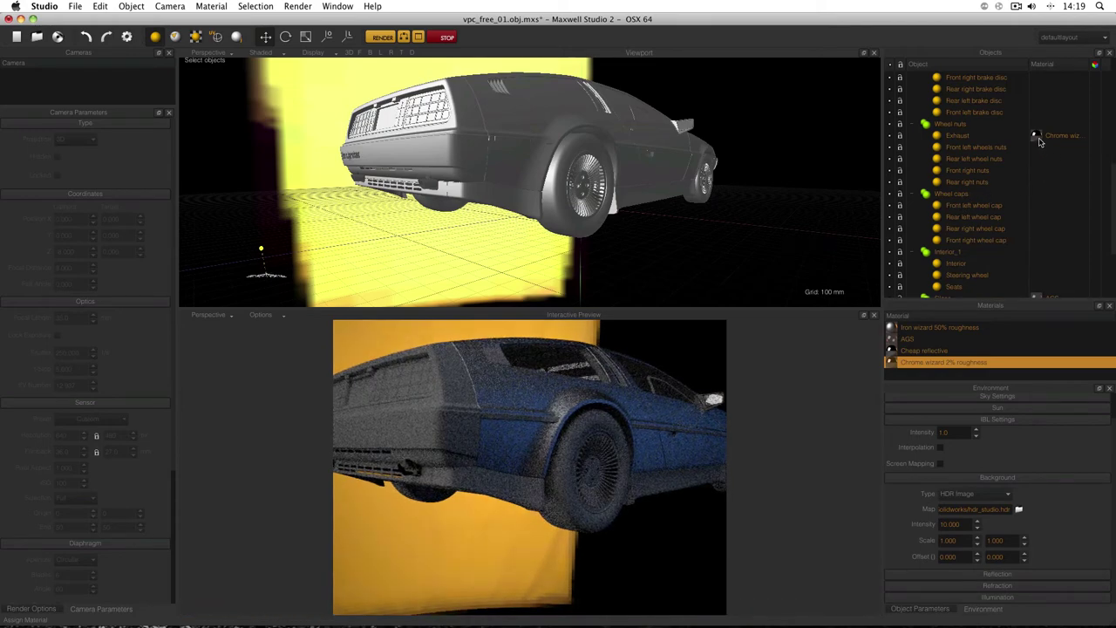
{"action": "mouse_move", "coordinate": [1037, 139]}
{"action": "left_mouse_down"}
{"action": "mouse_move", "coordinate": [1043, 129]}
{"action": "mouse_move", "coordinate": [1045, 158]}
{"action": "mouse_move", "coordinate": [1043, 125]}
{"action": "left_mouse_up"}
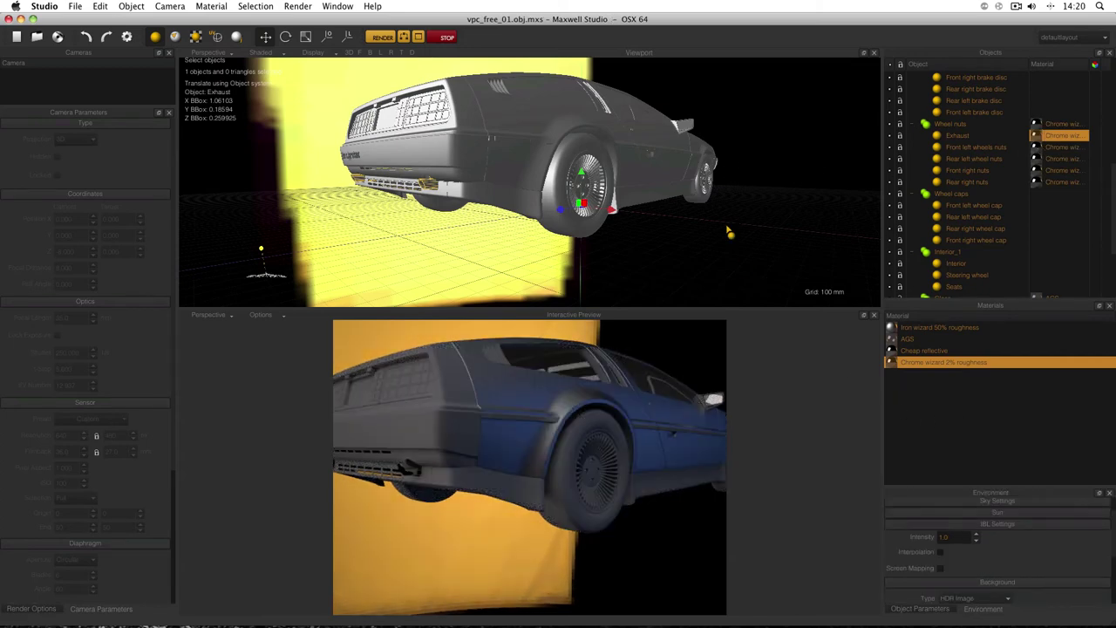
Create a new material in the materials list and open it for editing
{"action": "left_click", "coordinate": [939, 388]}
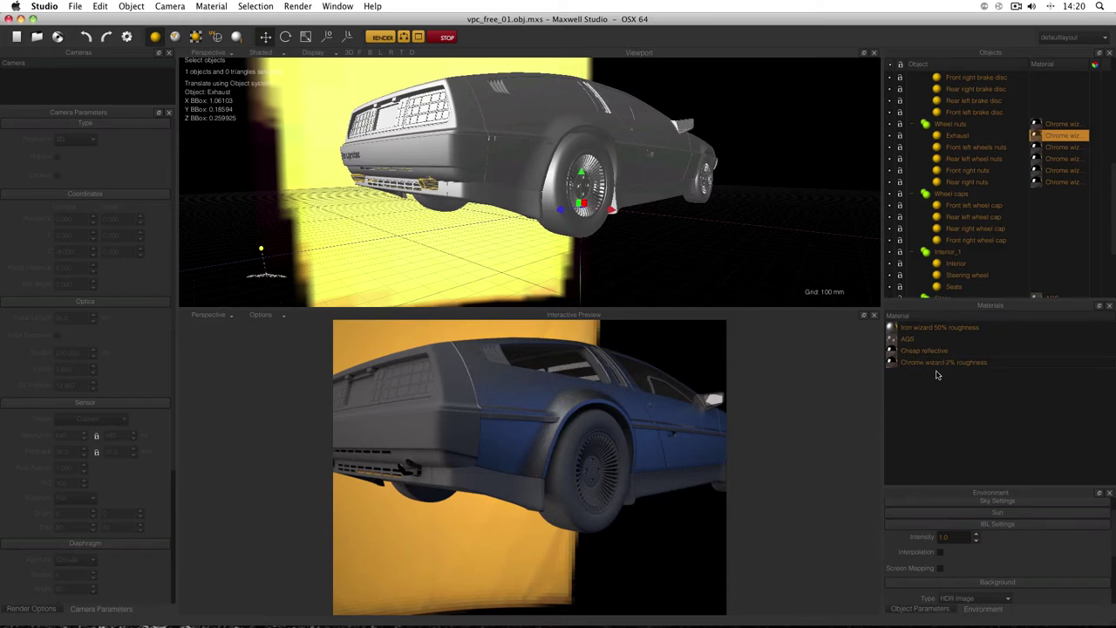
{"action": "right_click", "coordinate": [923, 384]}
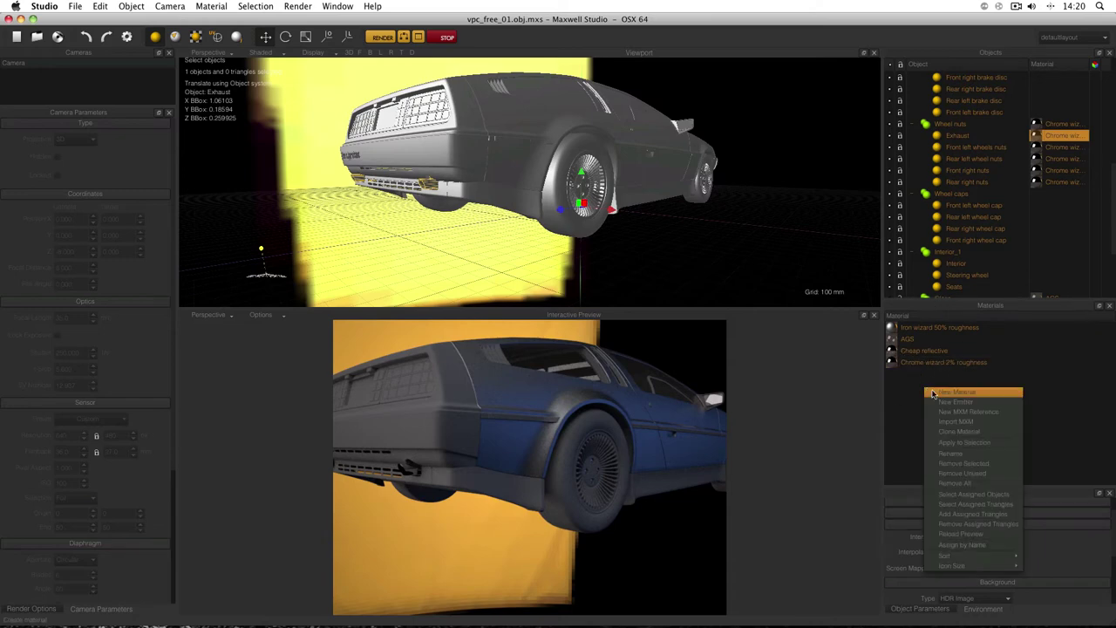
{"action": "left_click", "coordinate": [933, 391]}
{"action": "double_click", "coordinate": [933, 388]}
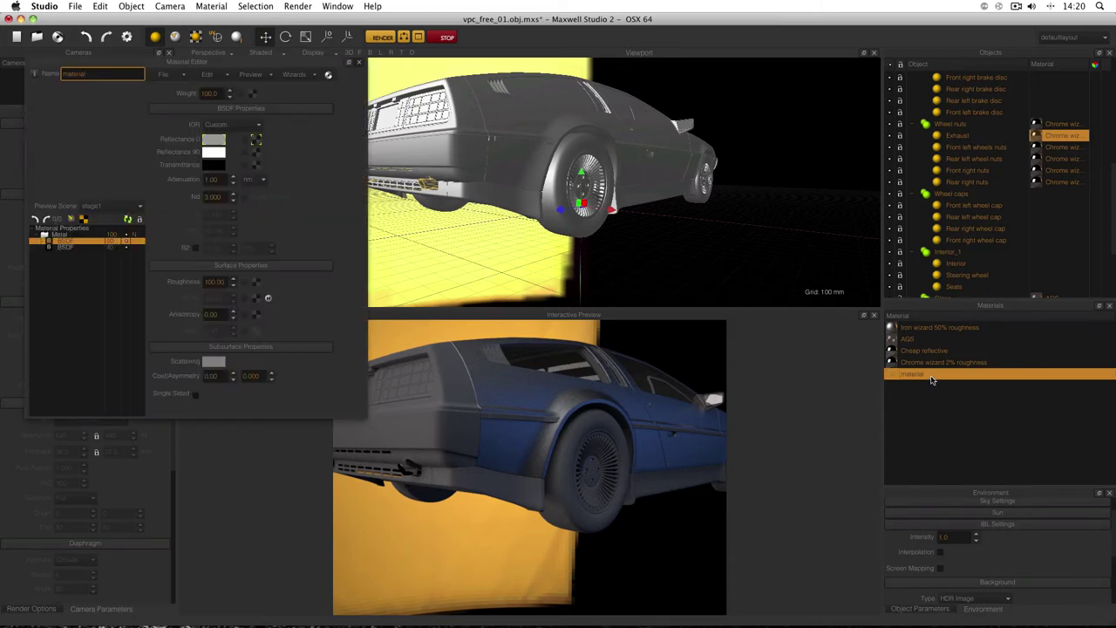
Build the new material with the Metal wizard, choosing Iron as the metal type and 25% roughness
{"action": "left_click", "coordinate": [295, 75]}
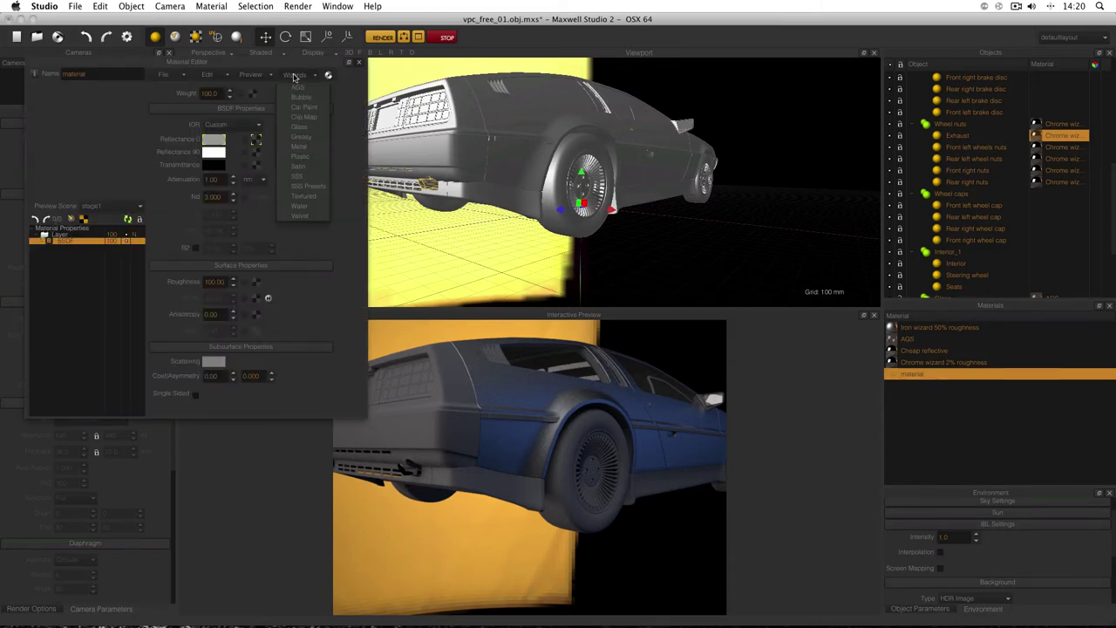
{"action": "left_click", "coordinate": [311, 146]}
{"action": "left_click", "coordinate": [209, 223]}
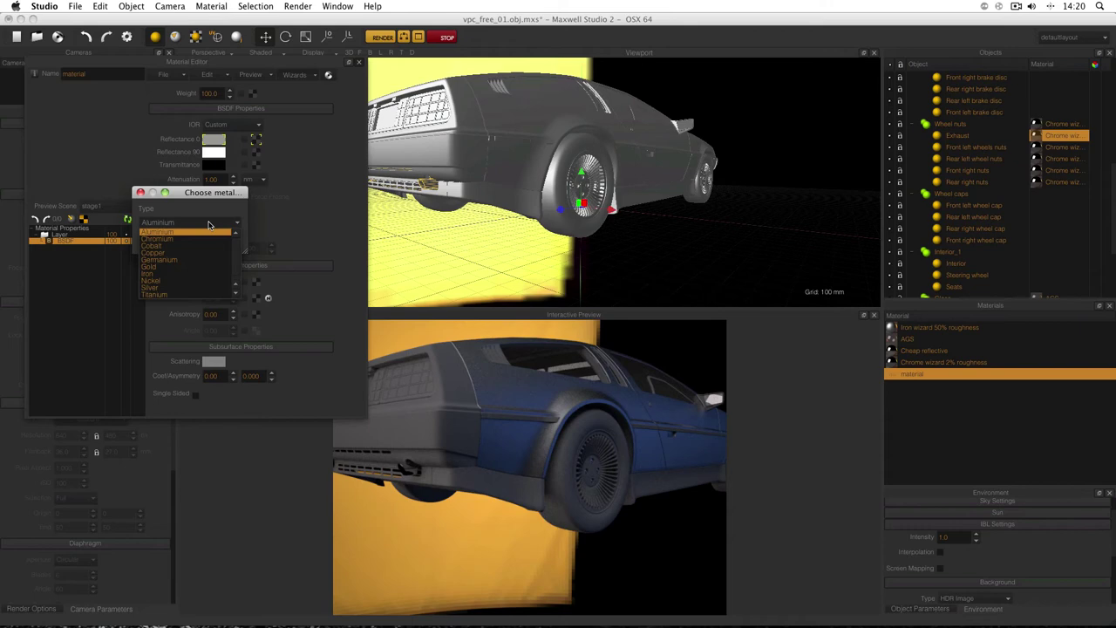
{"action": "left_click", "coordinate": [204, 270]}
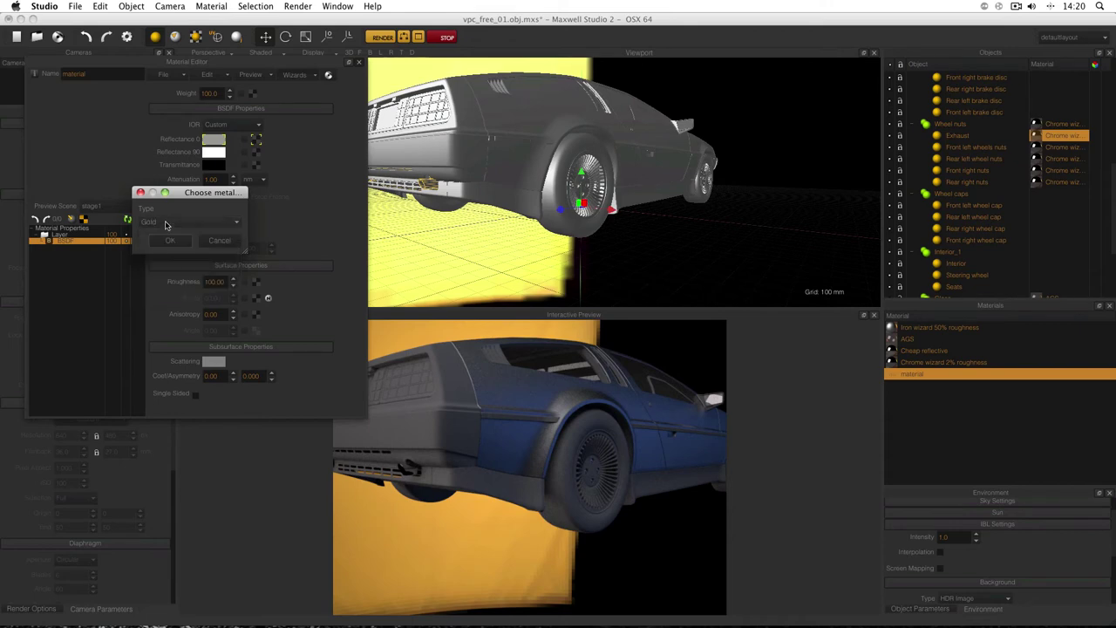
{"action": "left_click", "coordinate": [171, 223]}
{"action": "left_click", "coordinate": [156, 275]}
{"action": "left_click", "coordinate": [167, 243]}
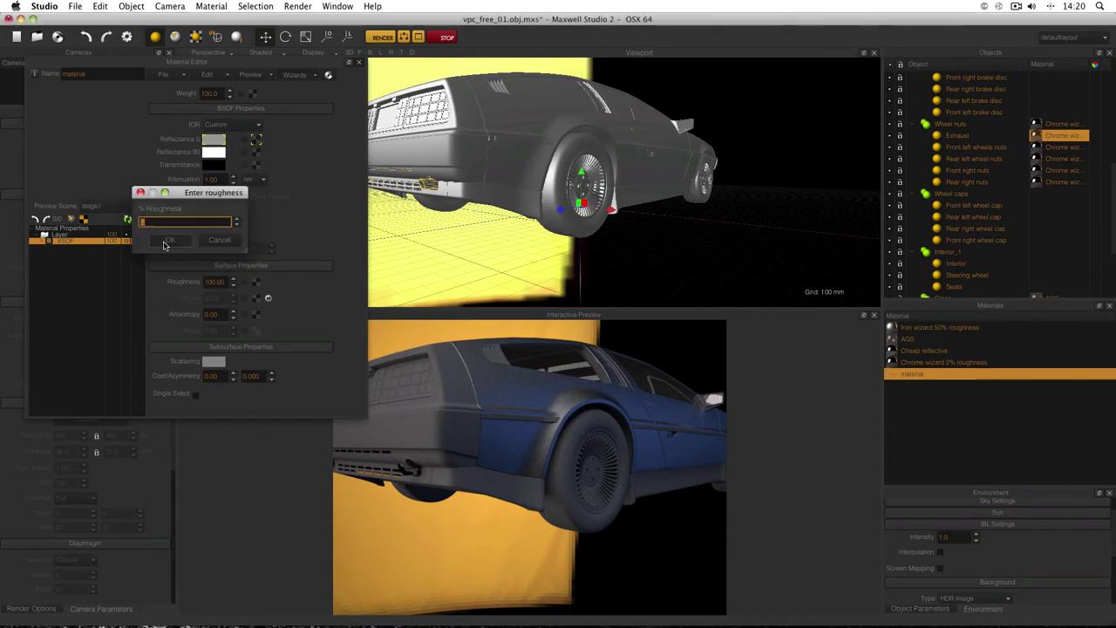
{"action": "left_click", "coordinate": [166, 241]}
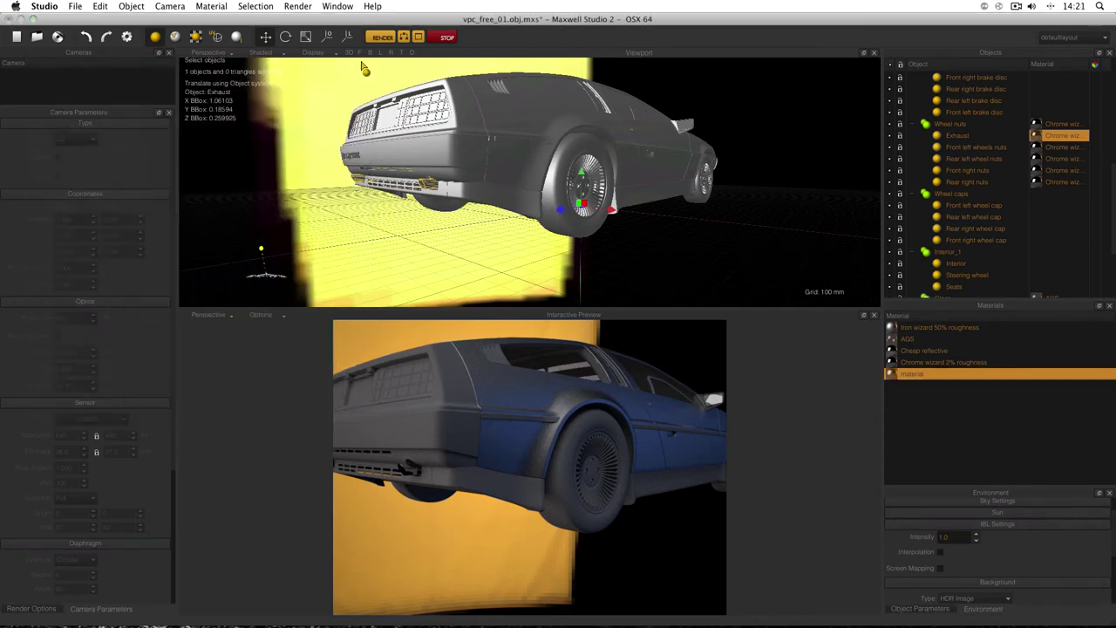
Close the material editor and assign the new iron material to the Wheel rims group and its four rims
{"action": "left_click", "coordinate": [359, 62]}
{"action": "left_click_drag", "start_coordinate": [913, 370], "coordinate": [944, 105]}
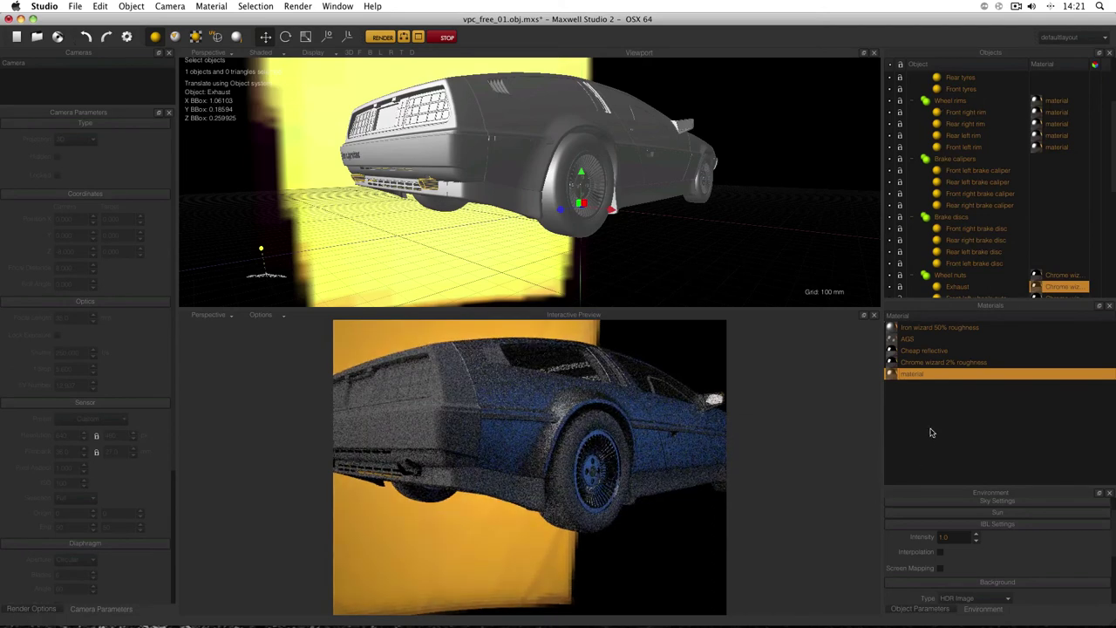
Rename the new iron material as Iron wizard 25% roughness
{"action": "double_click", "coordinate": [925, 380]}
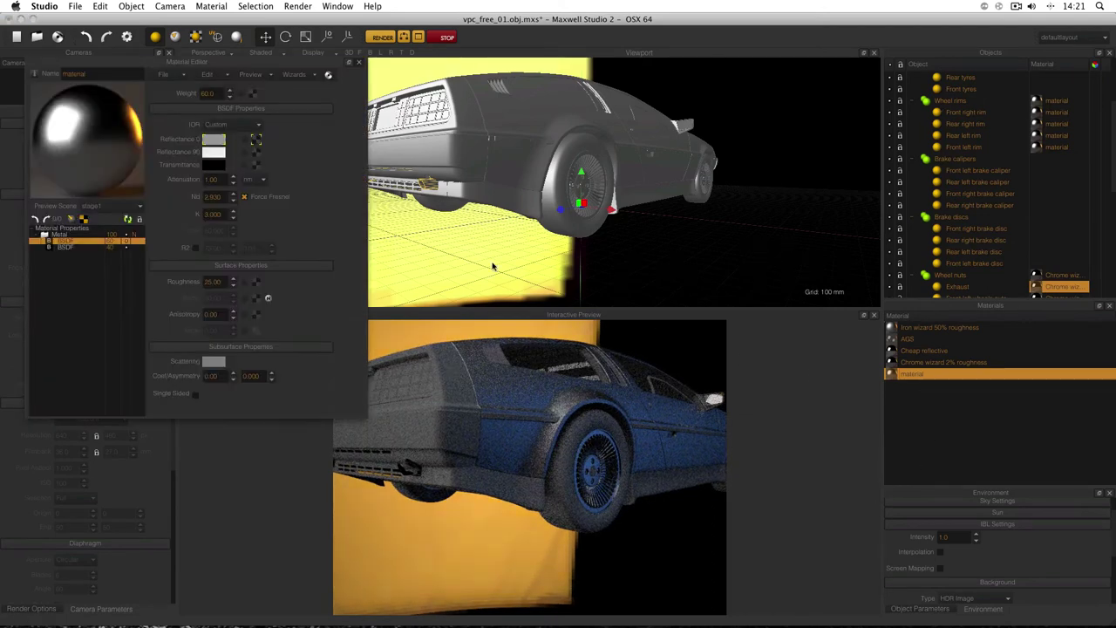
{"action": "left_click", "coordinate": [359, 62]}
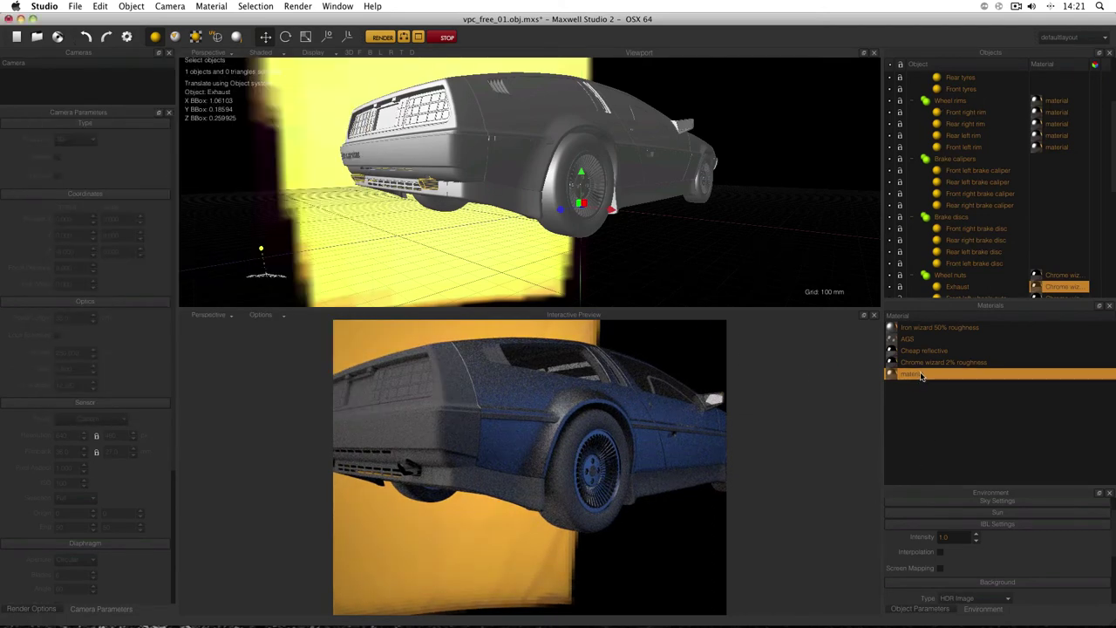
{"action": "left_click", "coordinate": [921, 375]}
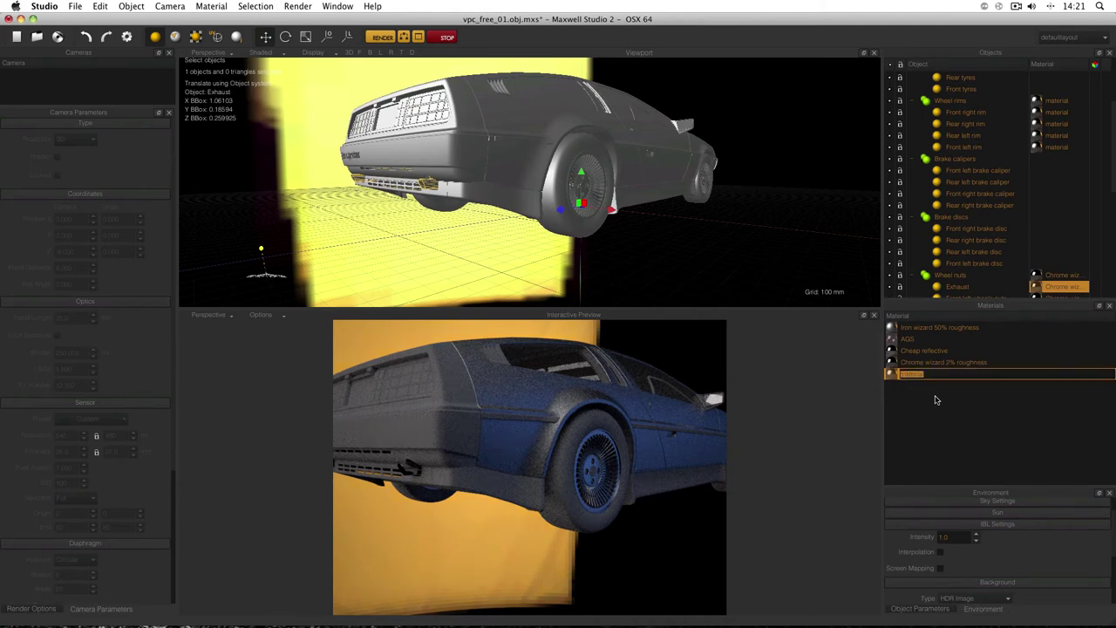
{"action": "type", "text": "I"}
{"action": "type", "text": "ron wizard 25% roughness"}
{"action": "key", "text": "Return"}
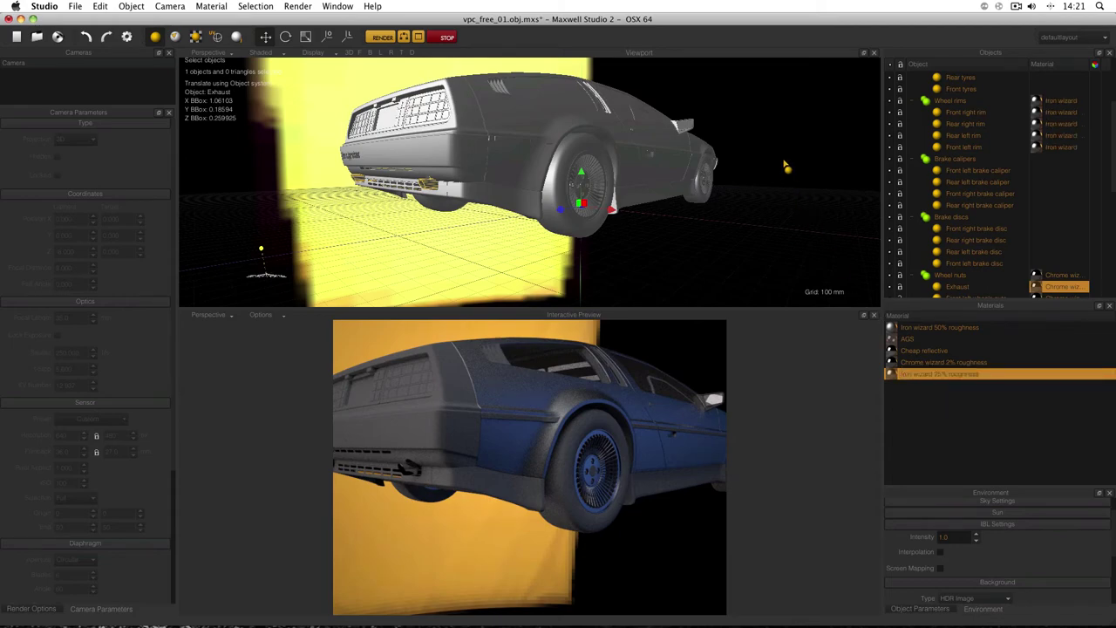
Examine the car's body and wheel rim materials from the front, rear and side in the interactive preview
{"action": "left_click_drag", "start_coordinate": [785, 162], "coordinate": [583, 175], "text": "alt"}
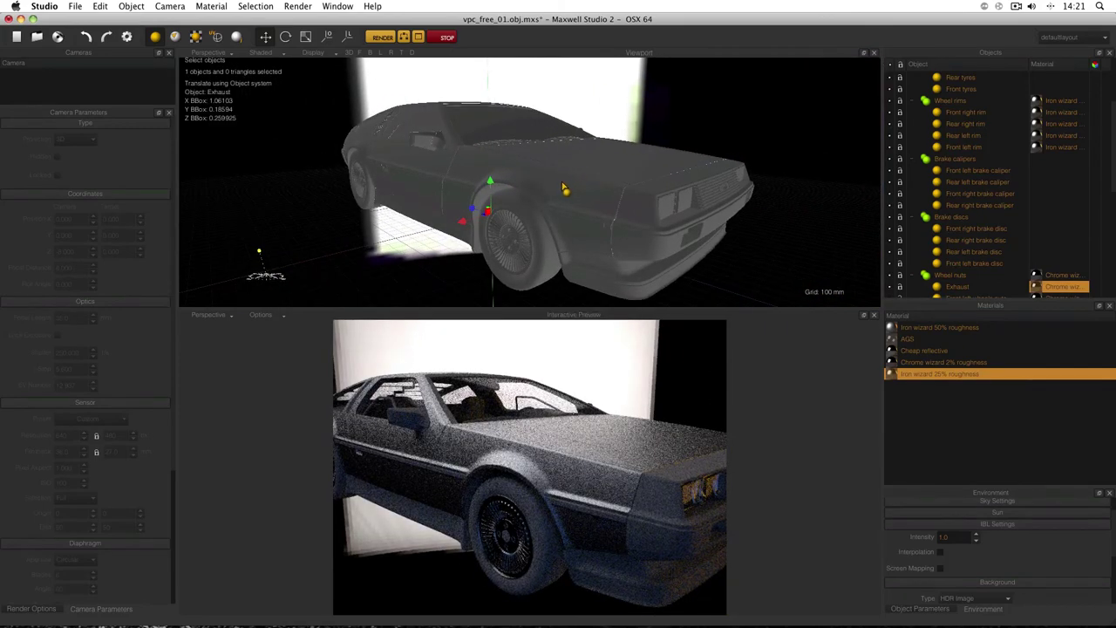
{"action": "left_click_drag", "start_coordinate": [566, 183], "coordinate": [613, 197], "text": "alt"}
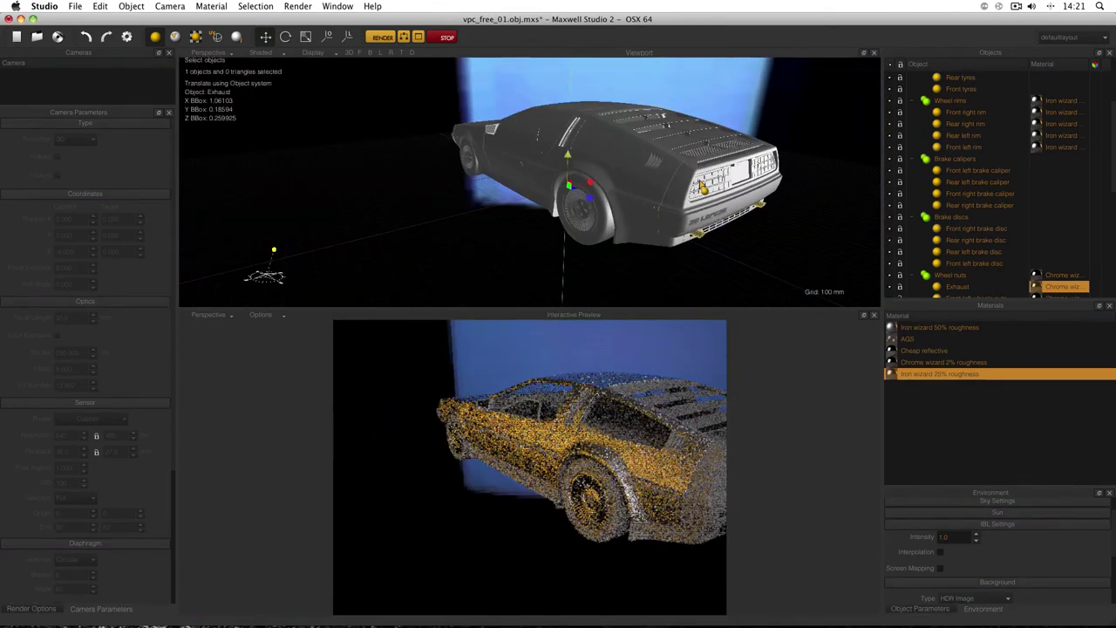
{"action": "left_click_drag", "start_coordinate": [480, 186], "coordinate": [782, 174], "text": "alt"}
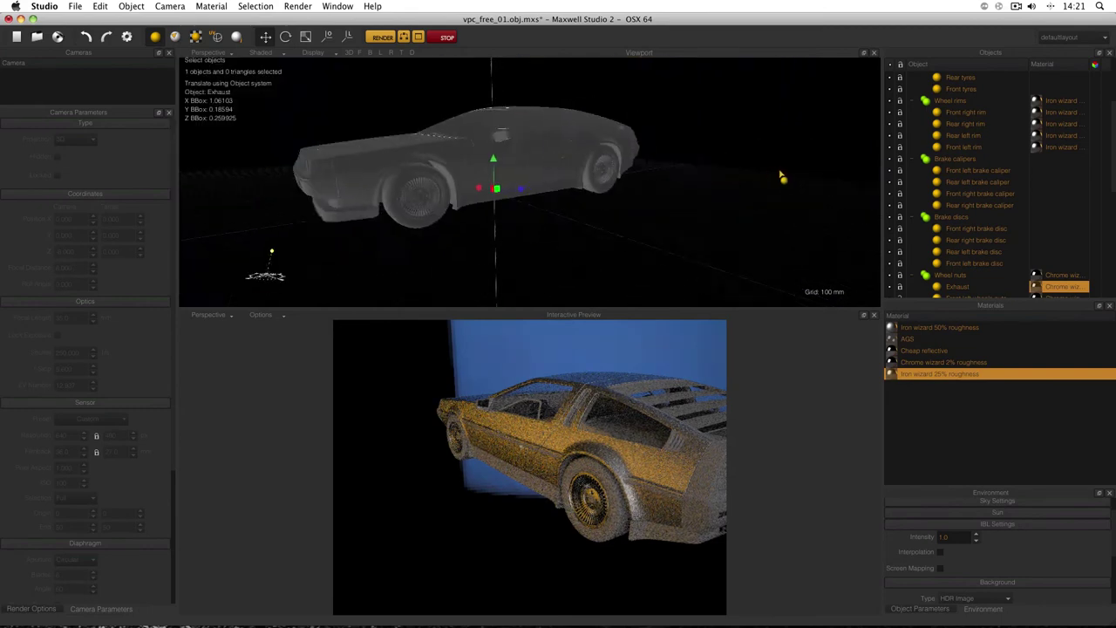
{"action": "left_click", "coordinate": [782, 175]}
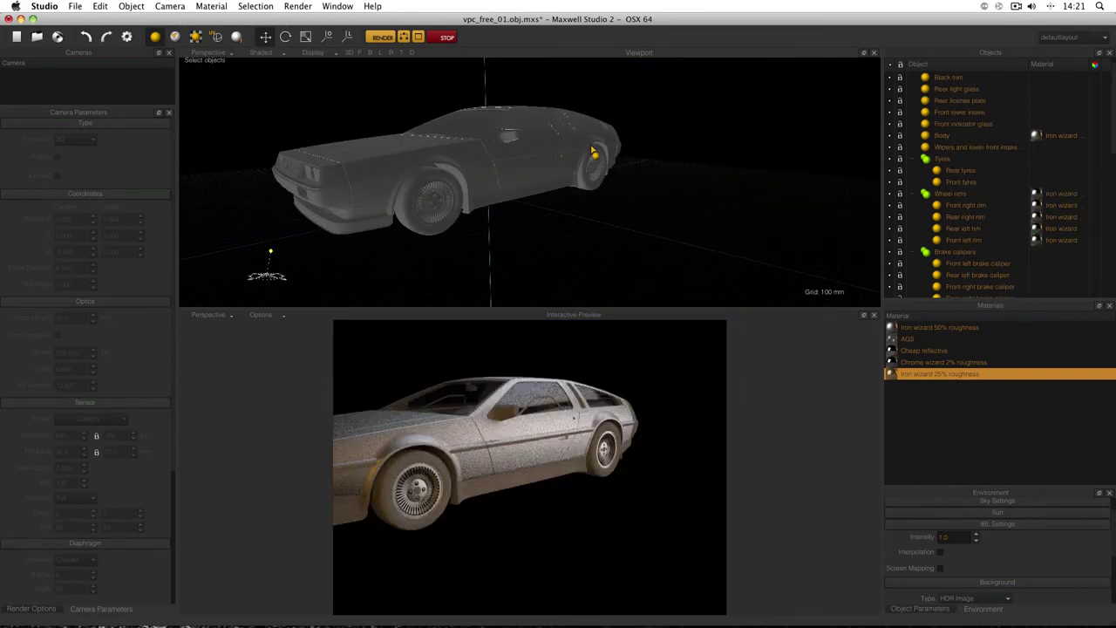
{"action": "mouse_move", "coordinate": [590, 154]}
{"action": "left_mouse_down", "text": "alt"}
{"action": "mouse_move", "coordinate": [628, 149]}
{"action": "mouse_move", "coordinate": [587, 143]}
{"action": "mouse_move", "coordinate": [599, 141]}
{"action": "left_mouse_up", "text": "alt"}
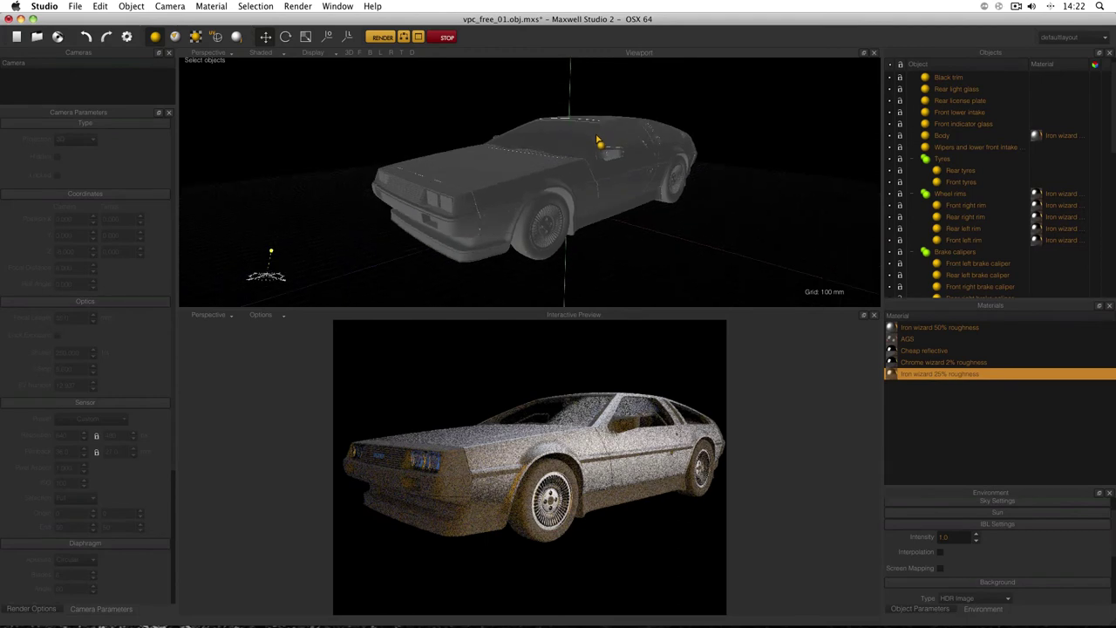
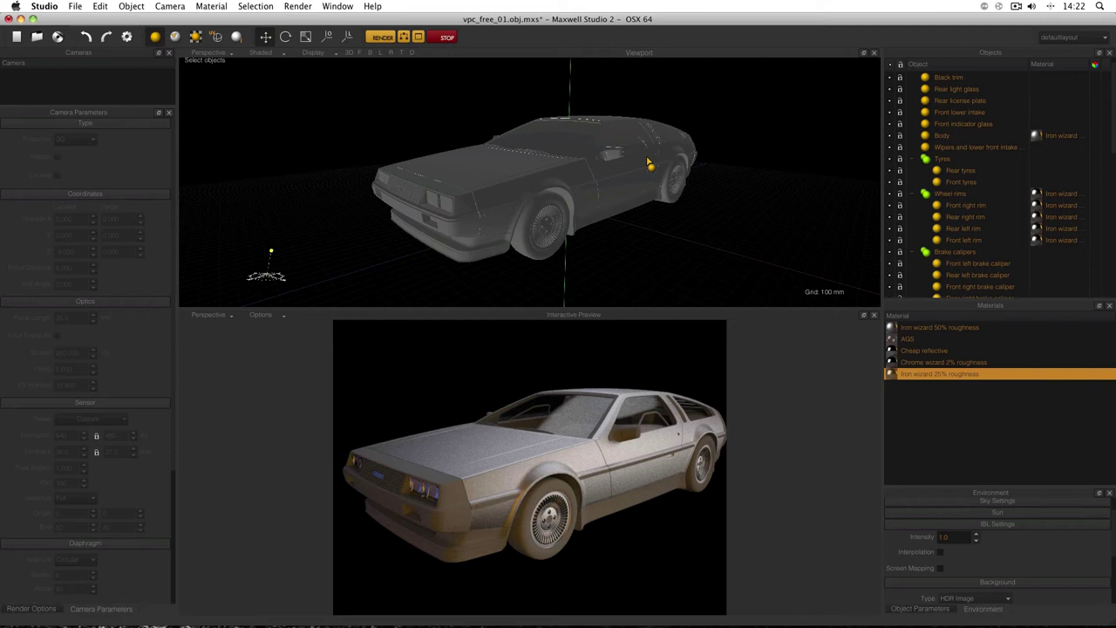
Save the scene, and create a new material for the selected Black trim and open it for editing
{"action": "key", "text": "super+s"}
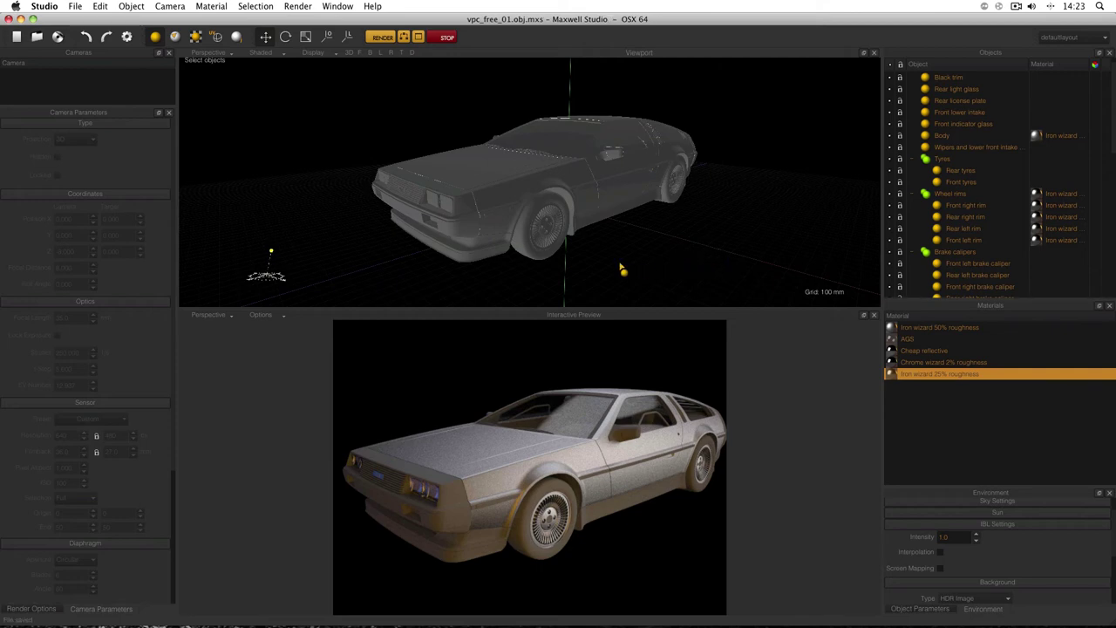
{"action": "left_click", "coordinate": [461, 240]}
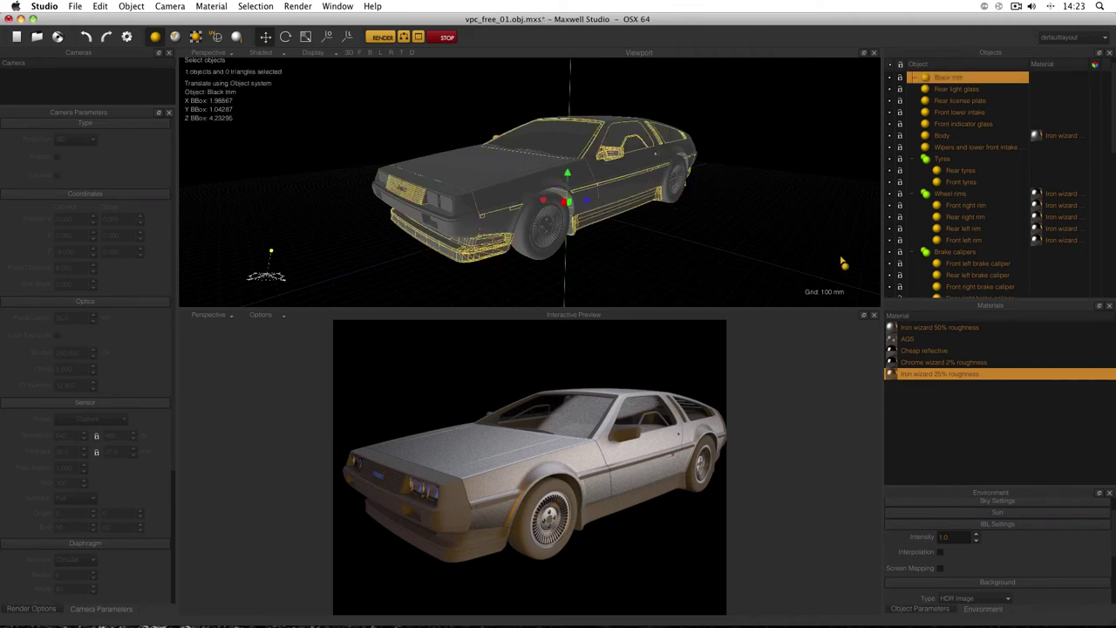
{"action": "right_click", "coordinate": [906, 397]}
{"action": "left_click", "coordinate": [922, 409]}
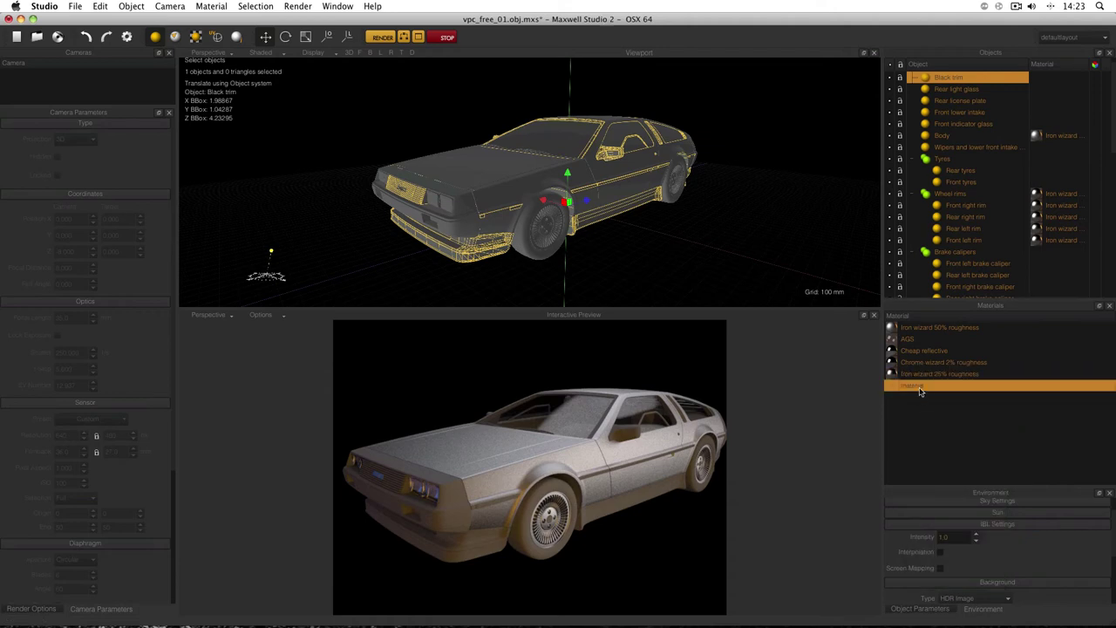
{"action": "double_click", "coordinate": [921, 387]}
Build the new material with the Plastic wizard using 20% shininess, 80% roughness and a dark grey of HSV 220, 0, 54
{"action": "left_click", "coordinate": [309, 75]}
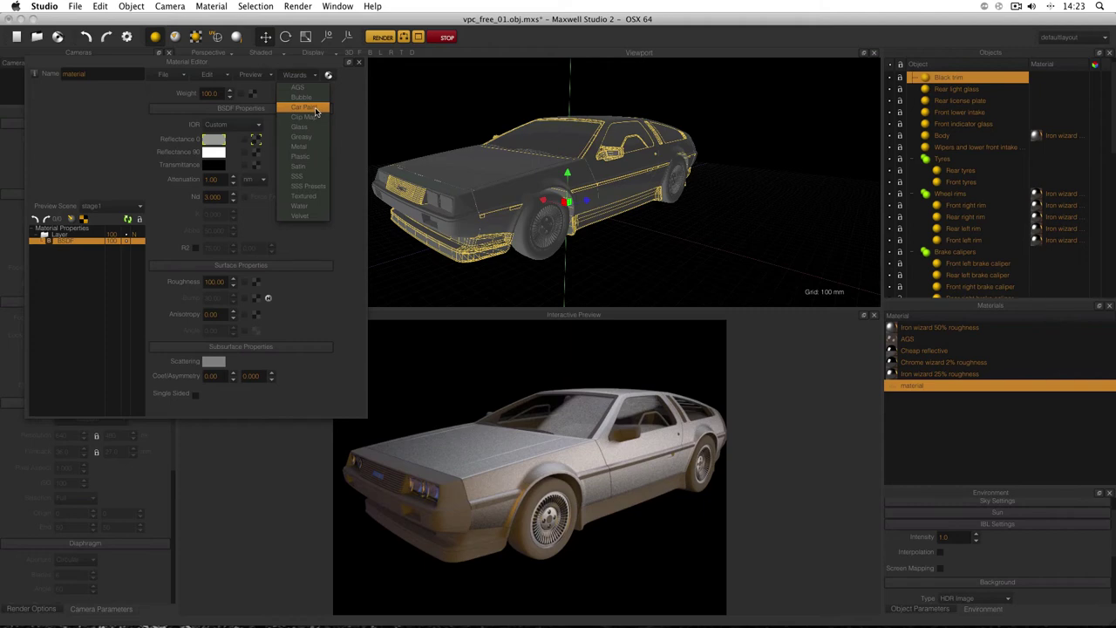
{"action": "left_click", "coordinate": [314, 159]}
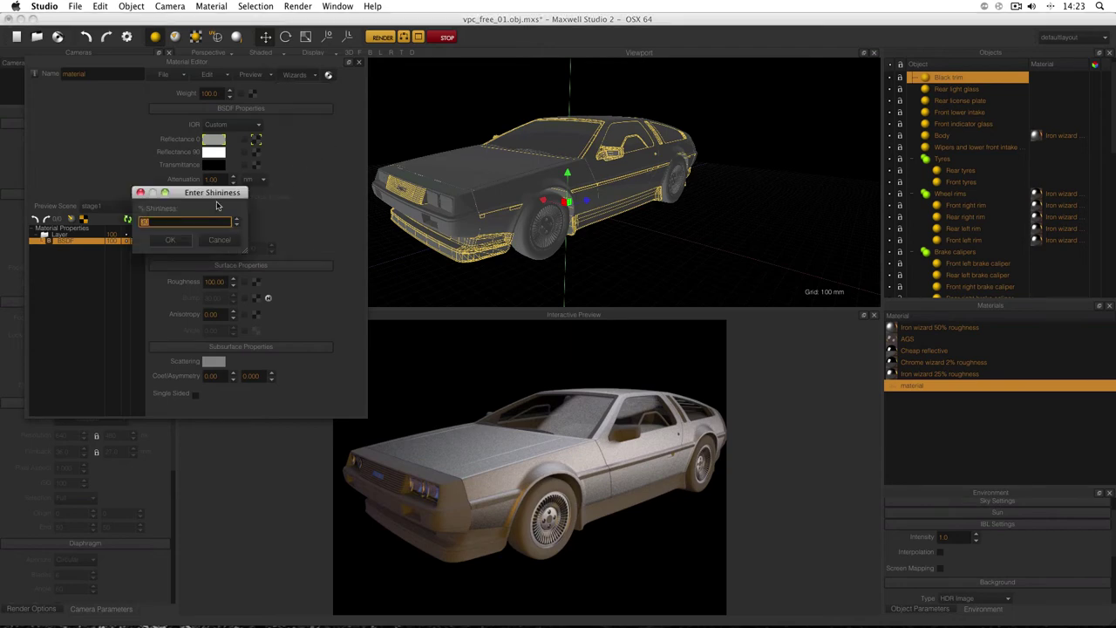
{"action": "key", "text": "Return"}
{"action": "key", "text": "Return"}
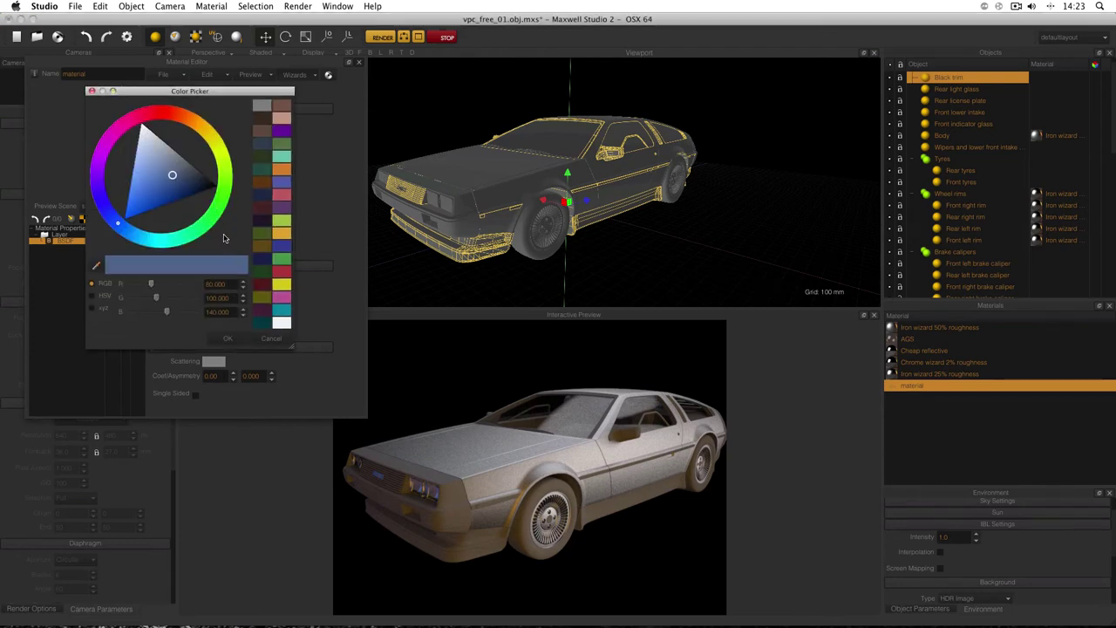
{"action": "left_click", "coordinate": [103, 301]}
{"action": "left_click_drag", "start_coordinate": [160, 300], "coordinate": [114, 303]}
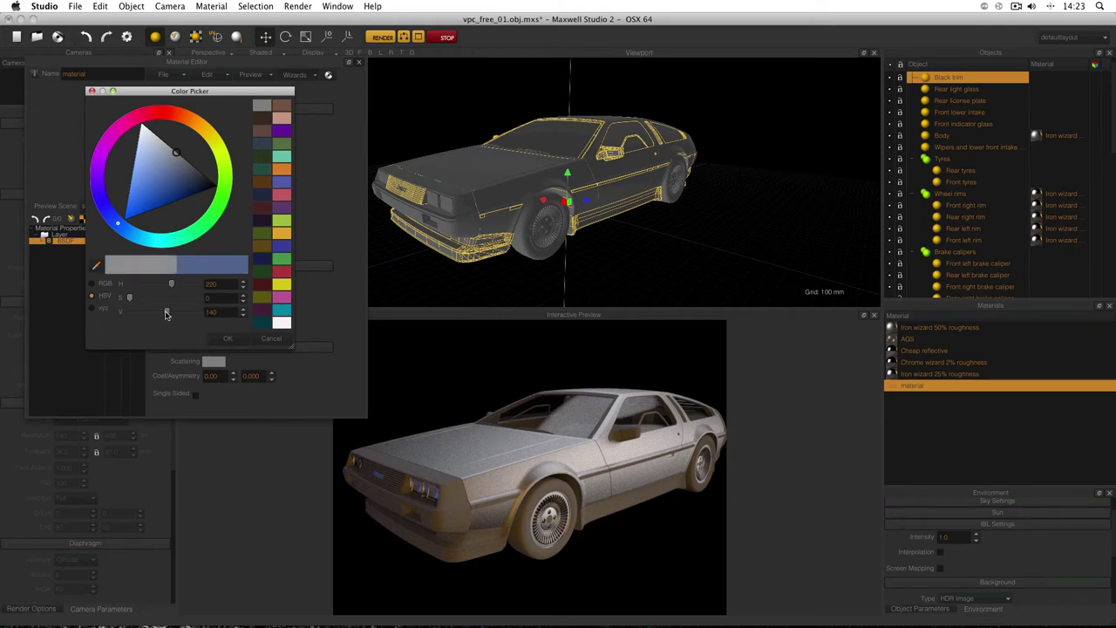
{"action": "left_click_drag", "start_coordinate": [166, 314], "coordinate": [144, 313]}
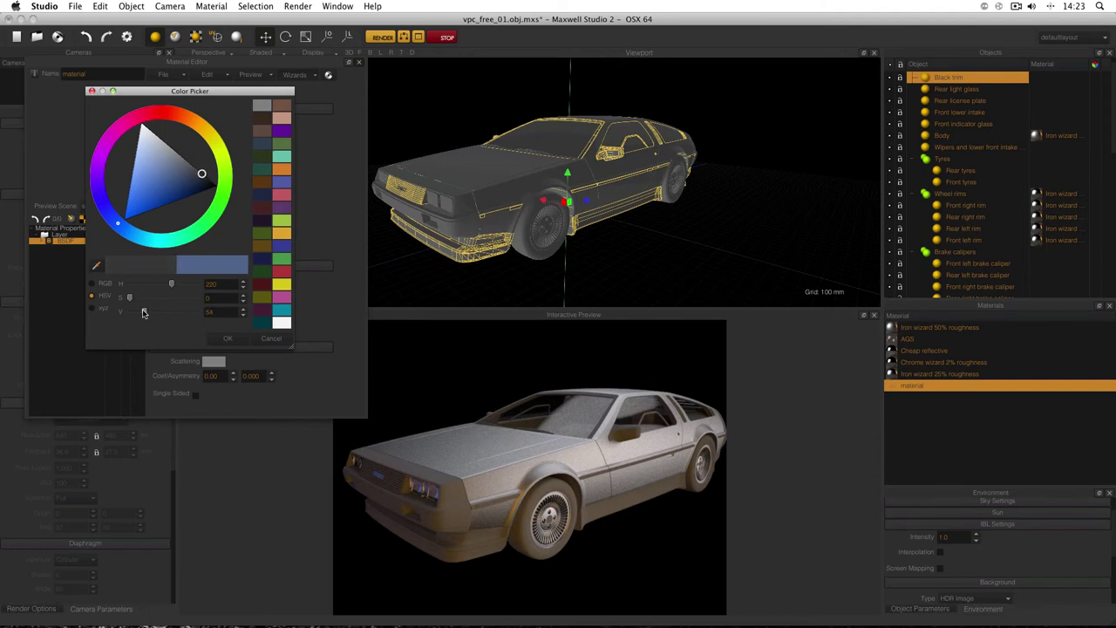
{"action": "left_click", "coordinate": [223, 339]}
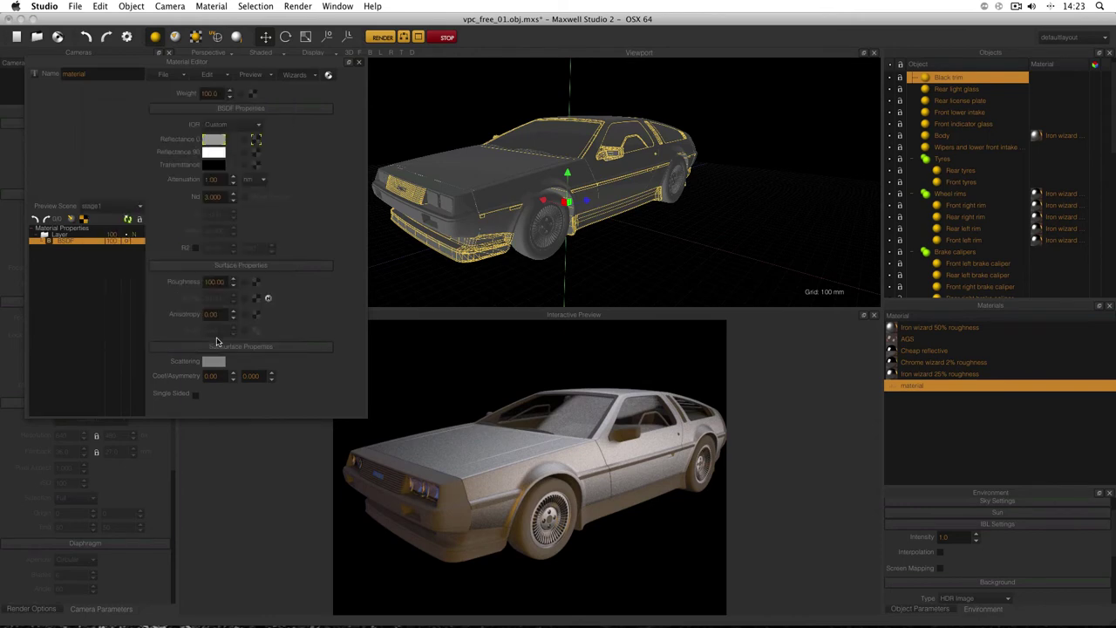
{"action": "left_click", "coordinate": [128, 221]}
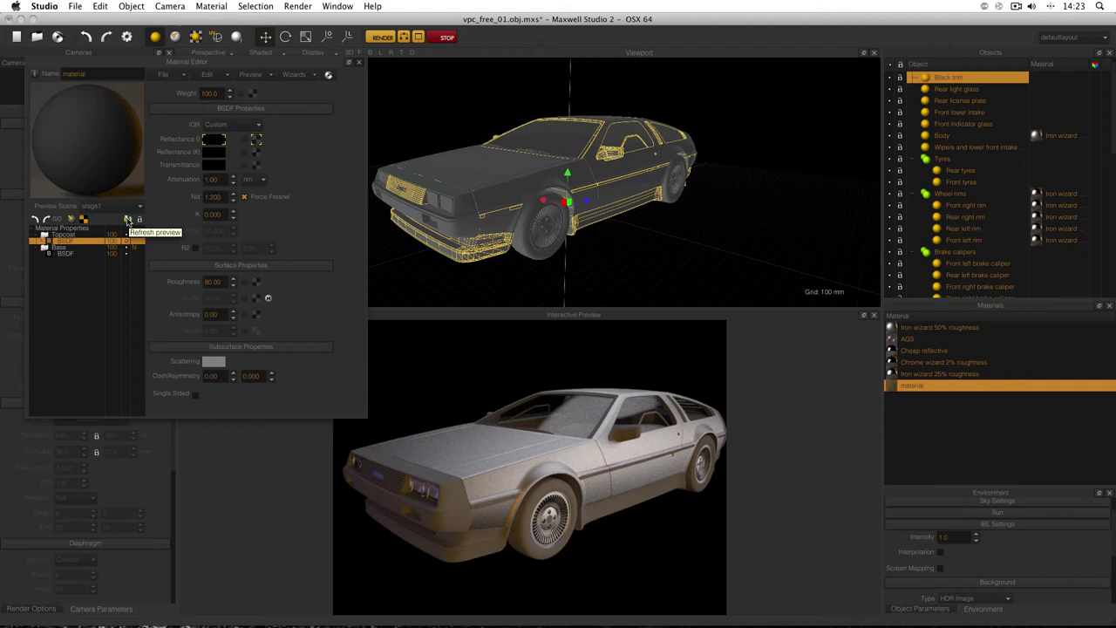
Assign the new plastic material to the Black trim and remove it from the Bumpers
{"action": "left_click_drag", "start_coordinate": [911, 385], "coordinate": [1049, 91]}
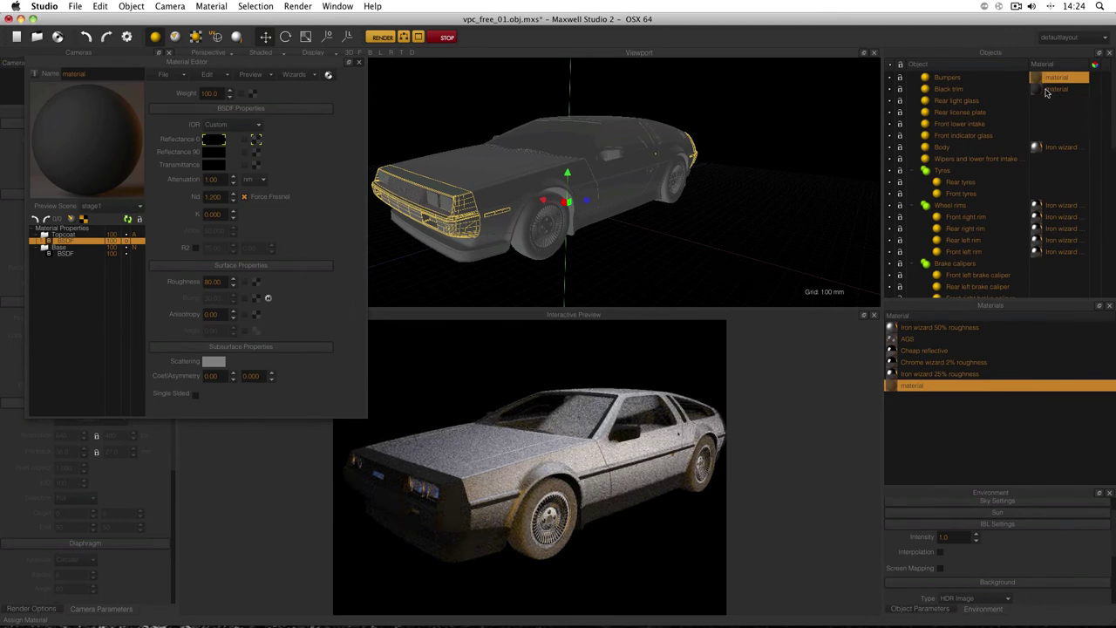
{"action": "left_click_drag", "start_coordinate": [1048, 92], "coordinate": [1049, 91]}
{"action": "left_click_drag", "start_coordinate": [1053, 80], "coordinate": [1053, 81]}
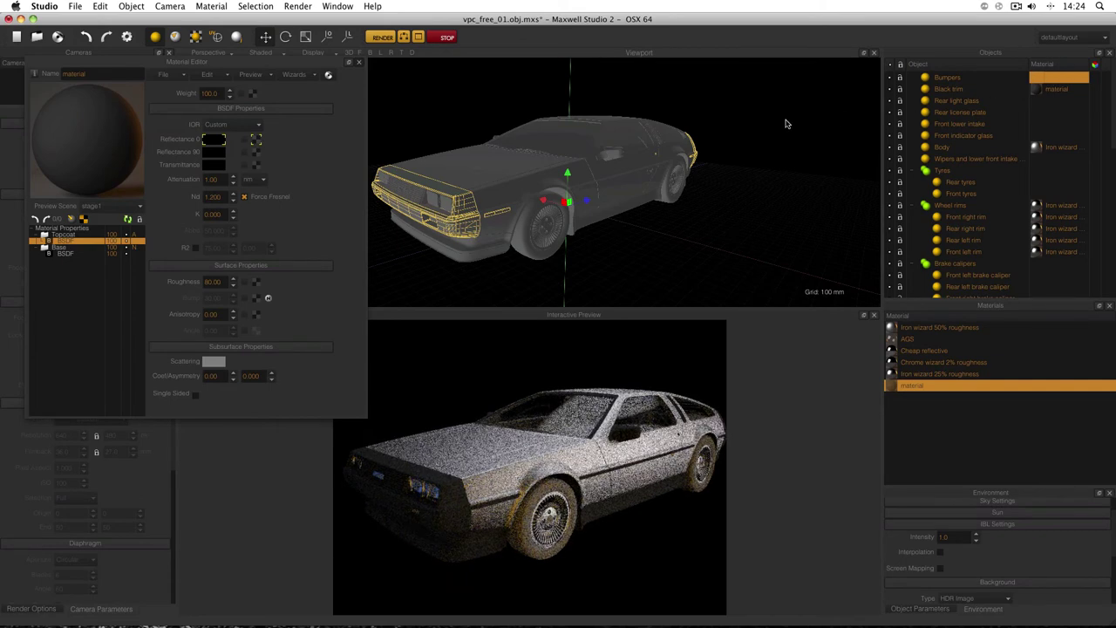
{"action": "left_click", "coordinate": [447, 38]}
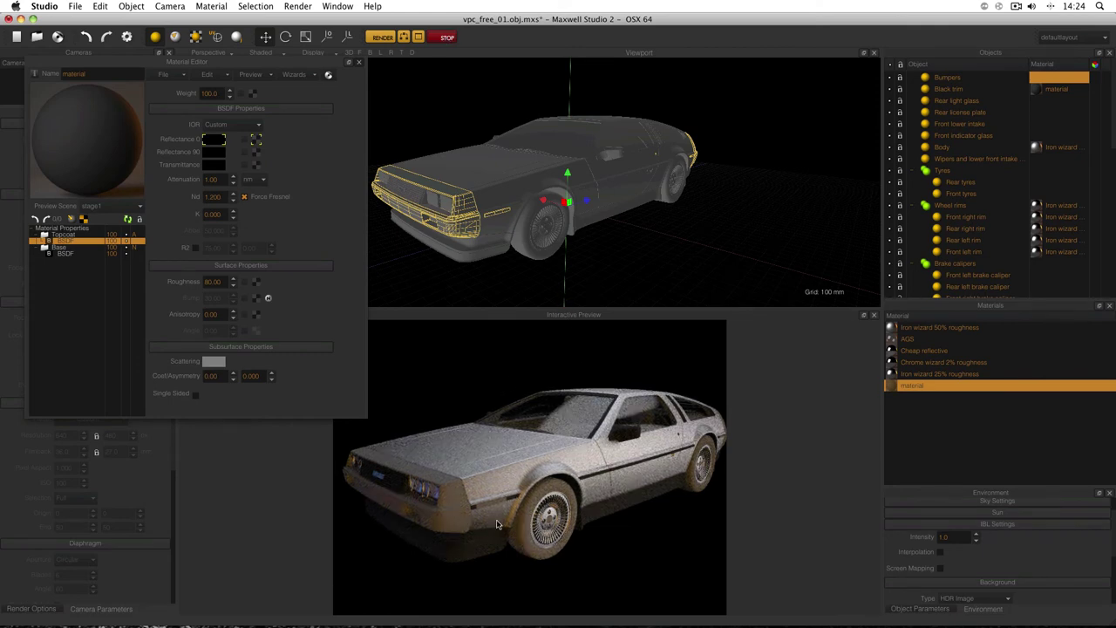
Rebuild the material with the Plastic wizard using 50% shininess, 50% roughness and HSV 220, 0, 50, and refresh its preview
{"action": "left_click", "coordinate": [295, 74]}
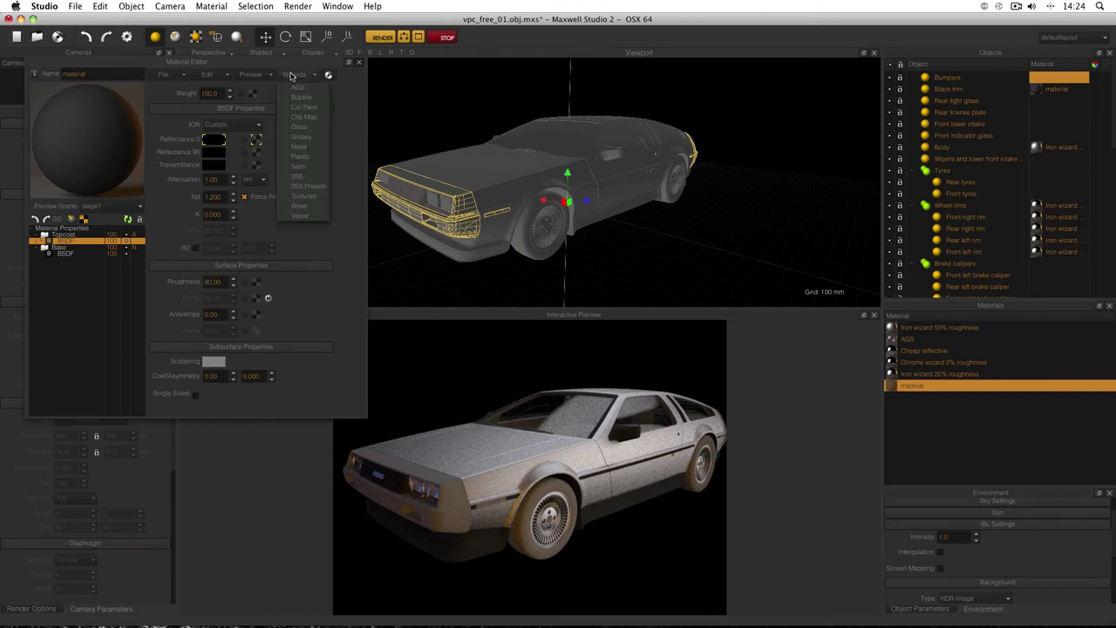
{"action": "left_click", "coordinate": [310, 169]}
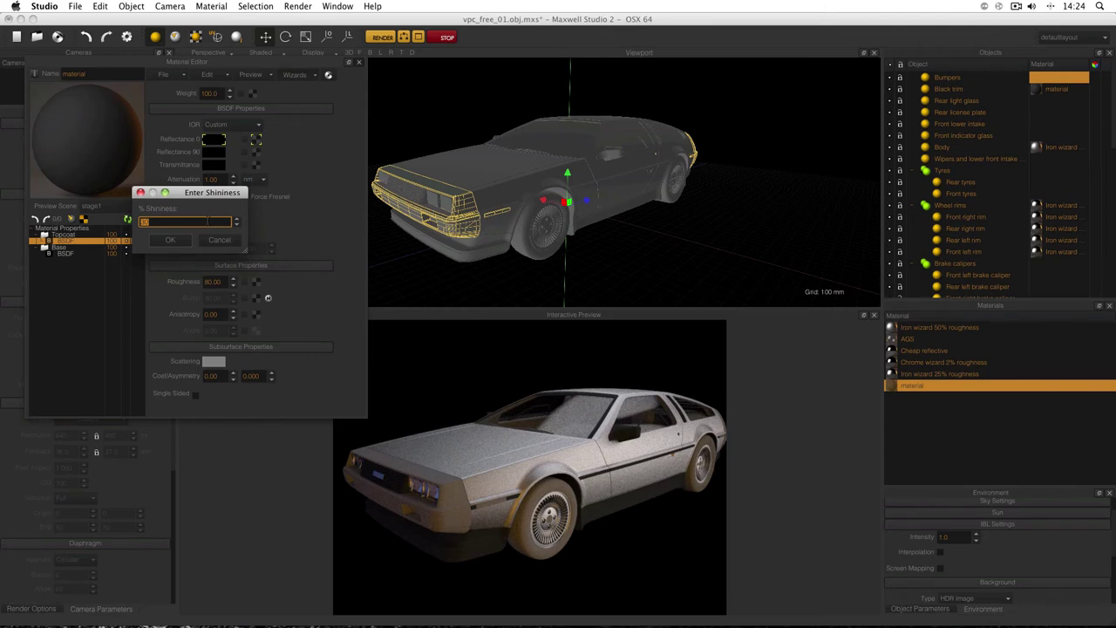
{"action": "key", "text": "Return"}
{"action": "key", "text": "Return"}
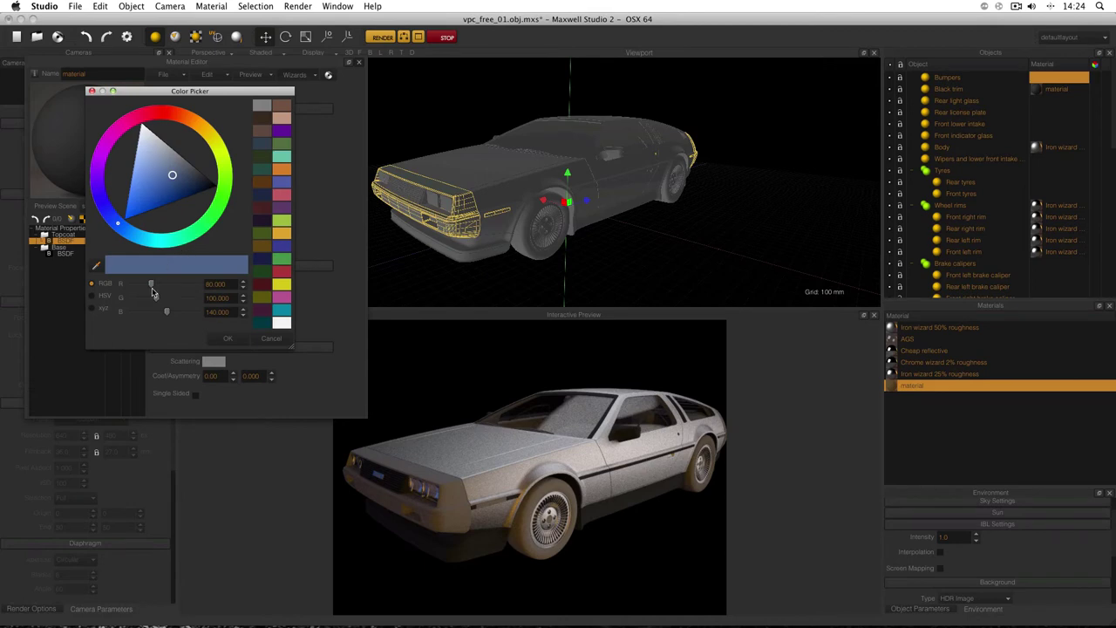
{"action": "left_click", "coordinate": [105, 296]}
{"action": "left_click_drag", "start_coordinate": [159, 298], "coordinate": [110, 303]}
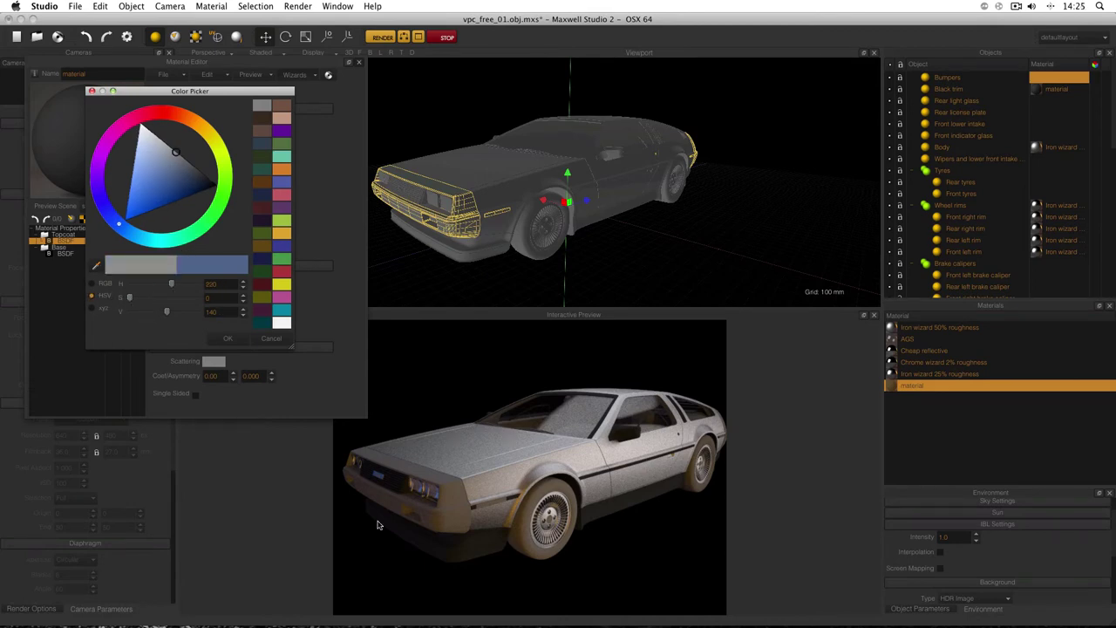
{"action": "mouse_move", "coordinate": [146, 312]}
{"action": "left_mouse_down"}
{"action": "mouse_move", "coordinate": [161, 314]}
{"action": "mouse_move", "coordinate": [143, 314]}
{"action": "left_mouse_up"}
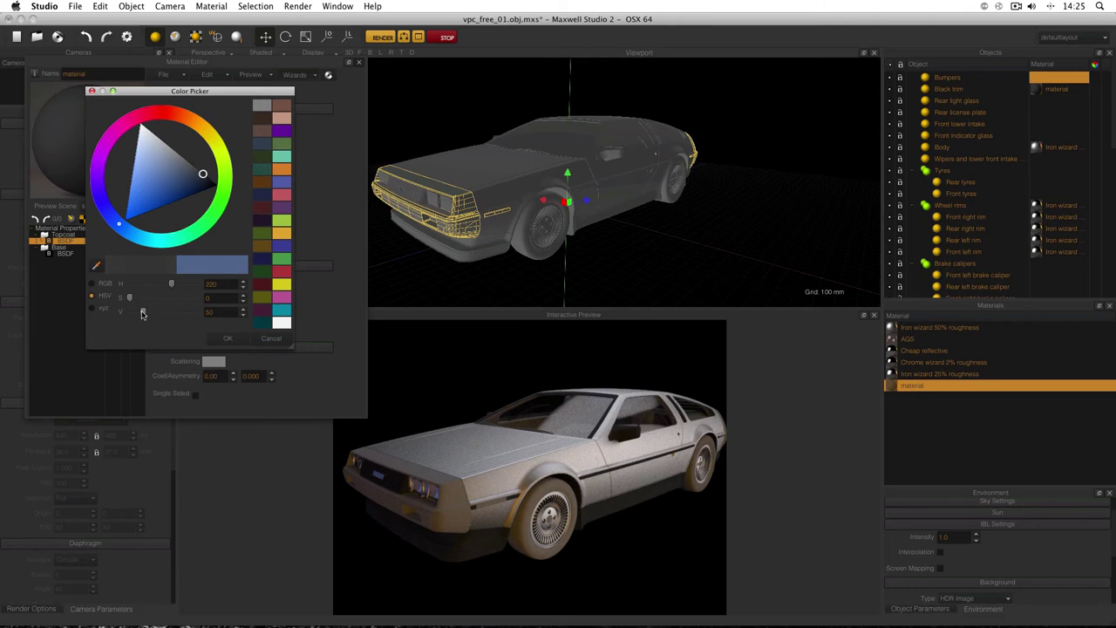
{"action": "left_click", "coordinate": [229, 338]}
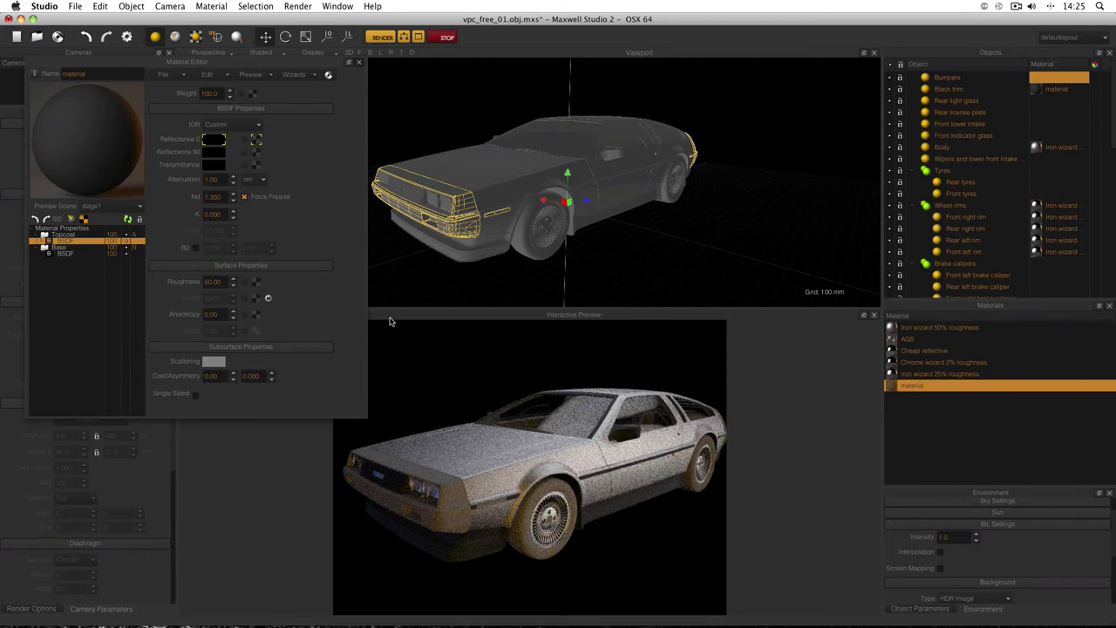
{"action": "left_click", "coordinate": [128, 220]}
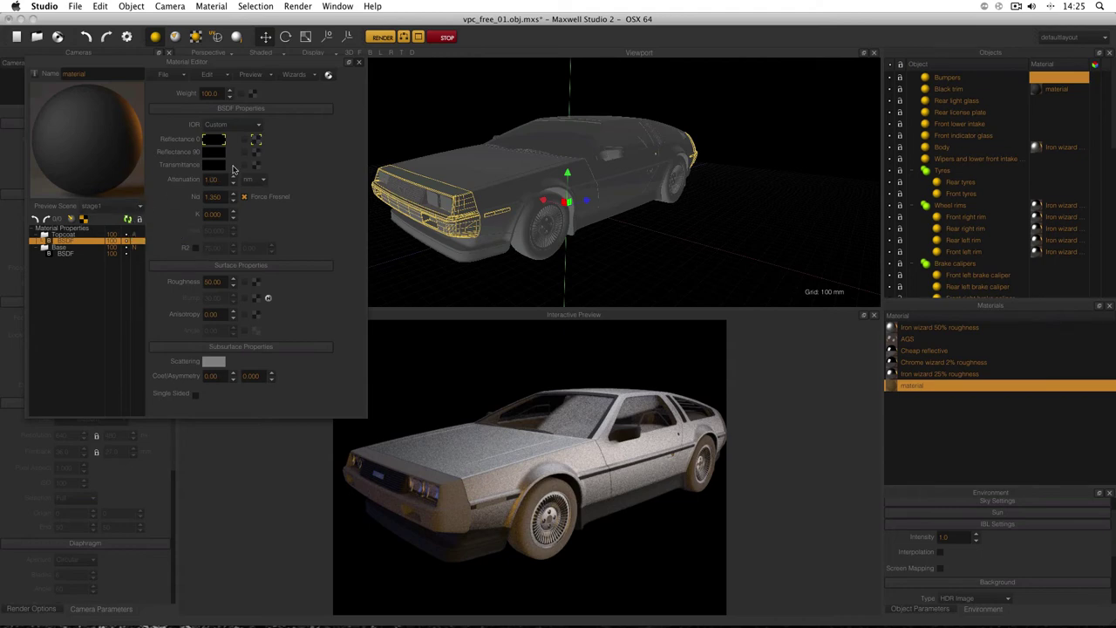
Rerun the Plastic wizard on the Black trim's material with 75% shininess and 25% roughness
{"action": "left_click", "coordinate": [303, 77]}
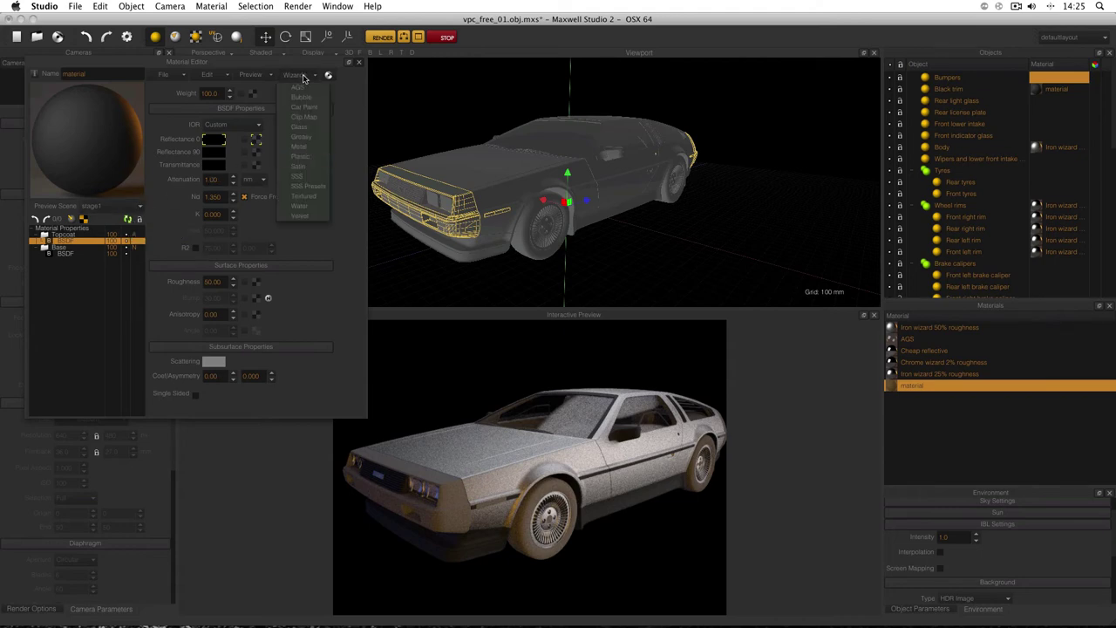
{"action": "left_click", "coordinate": [301, 156]}
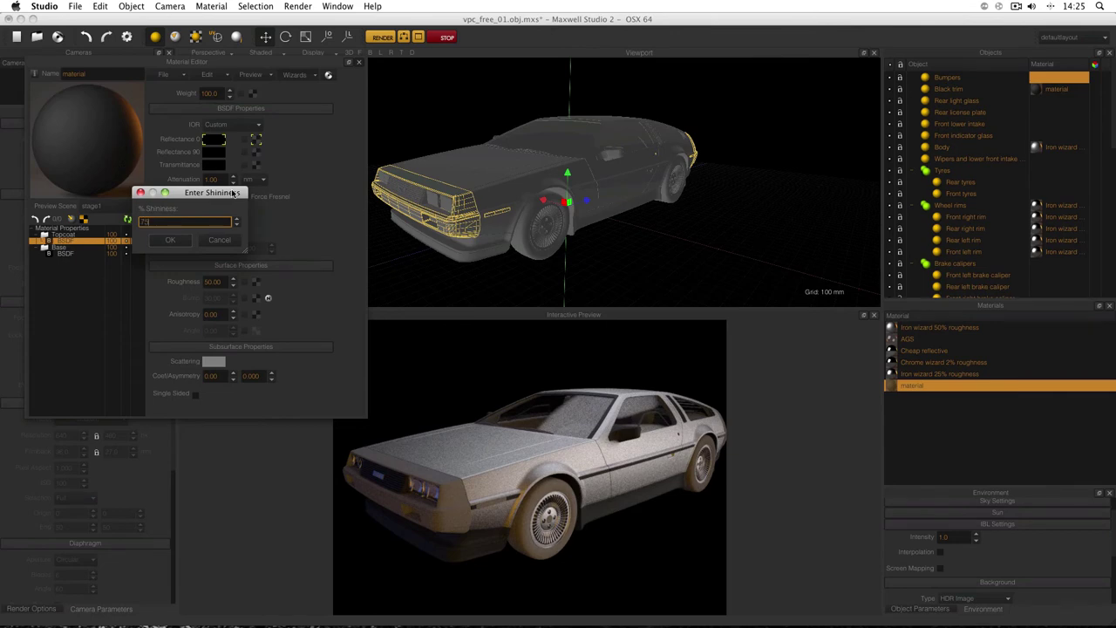
{"action": "key", "text": "Return"}
{"action": "type", "text": "25"}
{"action": "key", "text": "Return"}
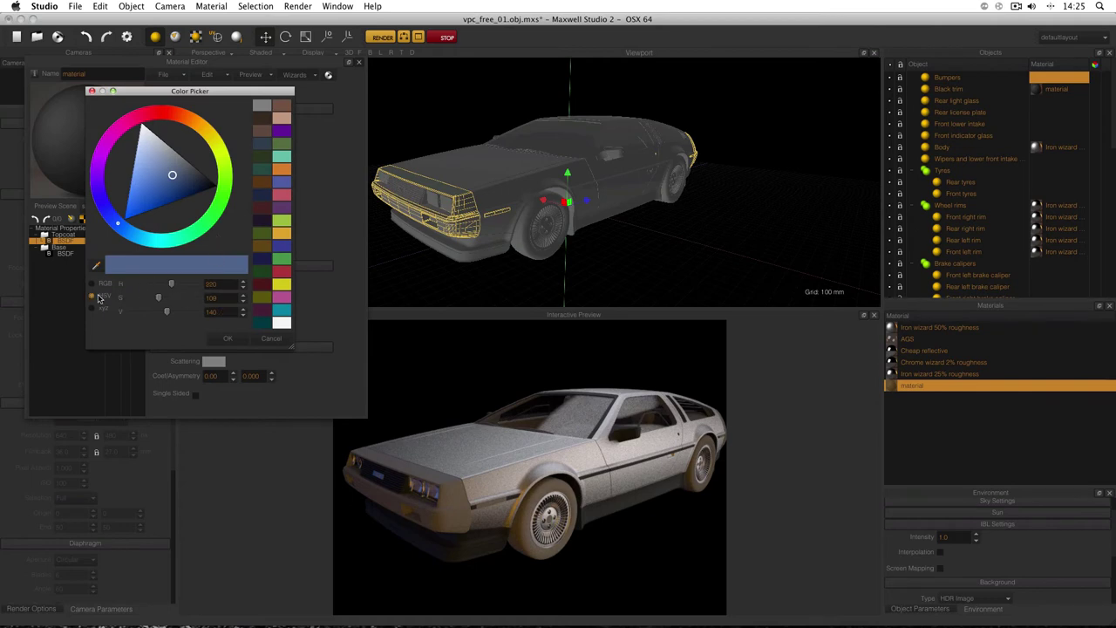
Set the plastic's color to HSV 0, 0, 50, complete the wizard and refresh the material preview
{"action": "type", "text": "0"}
{"action": "key", "text": "Return"}
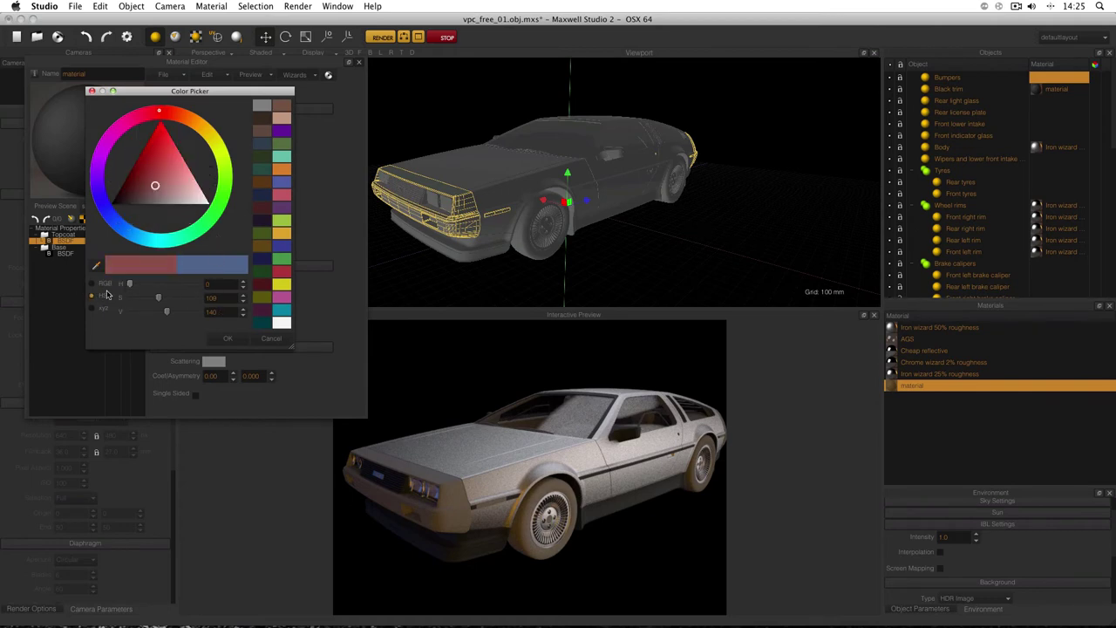
{"action": "key", "text": "Tab"}
{"action": "key", "text": "Tab"}
{"action": "type", "text": "50"}
{"action": "key", "text": "Return"}
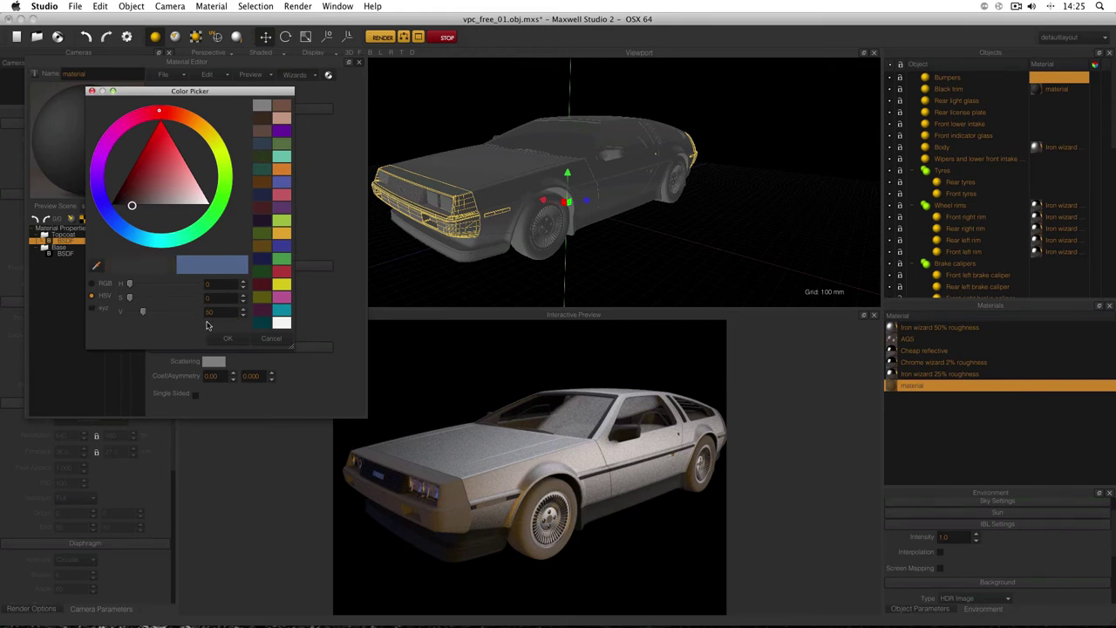
{"action": "left_click", "coordinate": [214, 338]}
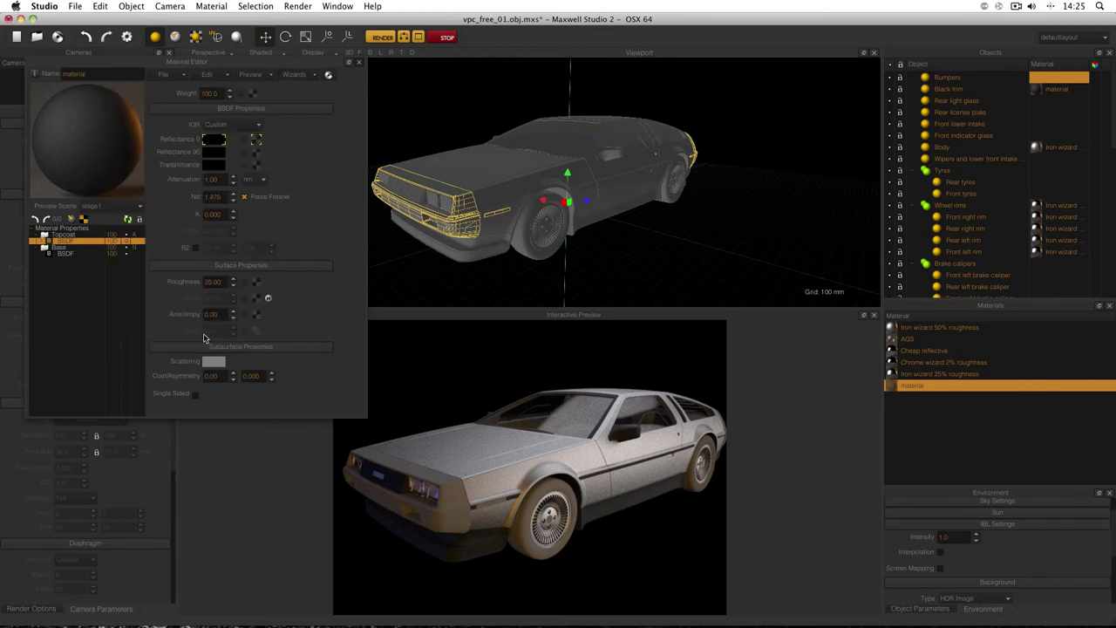
{"action": "left_click", "coordinate": [130, 221]}
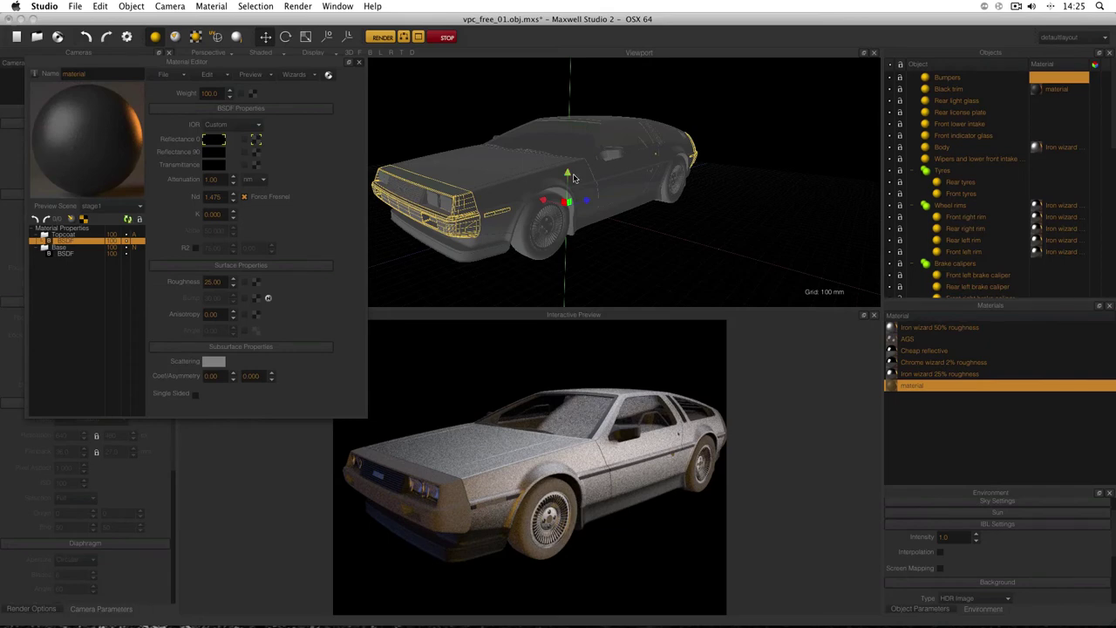
Rename the plastic material as Plastic wizard 75/25 50.50.50 and close the material editor
{"action": "left_click_drag", "start_coordinate": [584, 172], "coordinate": [610, 148], "text": "alt"}
{"action": "left_click", "coordinate": [730, 125]}
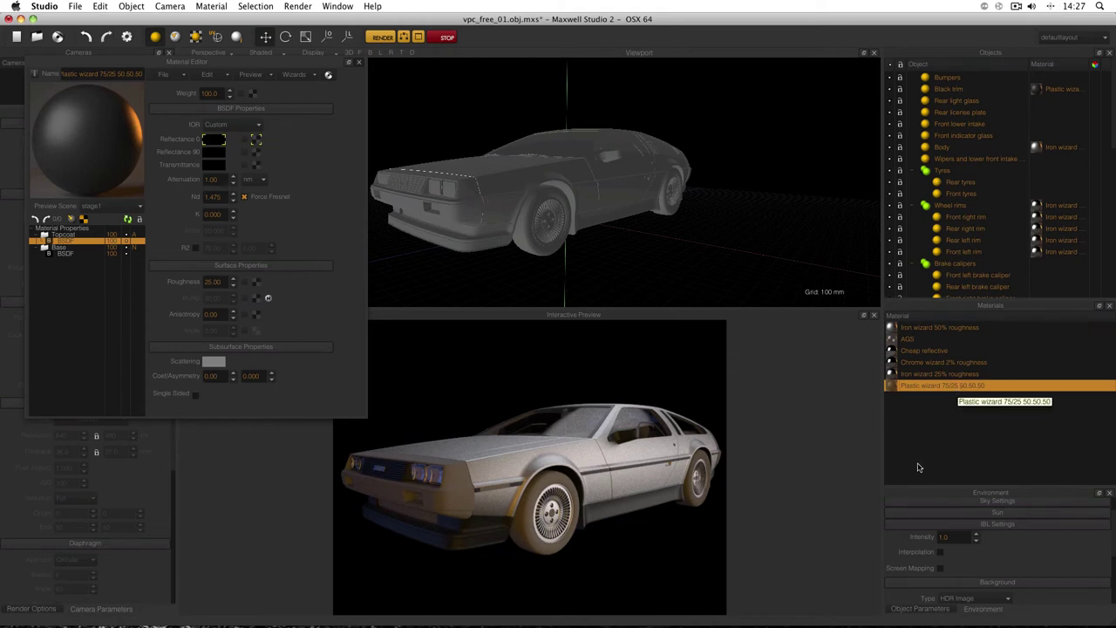
{"action": "key", "text": "Escape"}
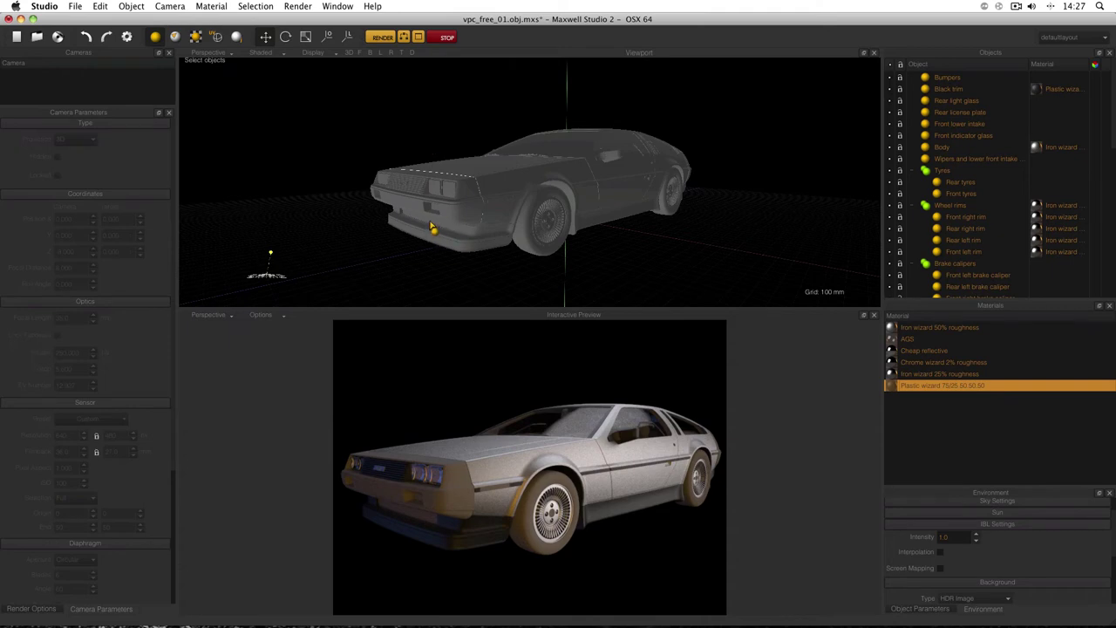
Select the front lower intake and examine it and the car's front end from several angles and distances
{"action": "left_click", "coordinate": [431, 227]}
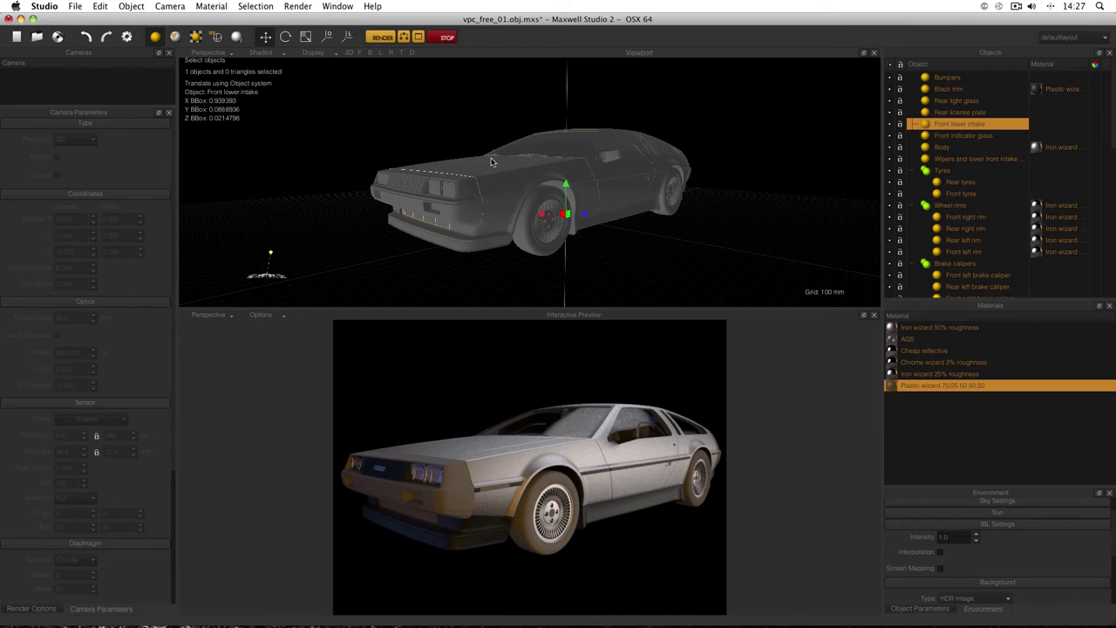
{"action": "left_click_drag", "start_coordinate": [489, 165], "coordinate": [526, 171], "text": "alt"}
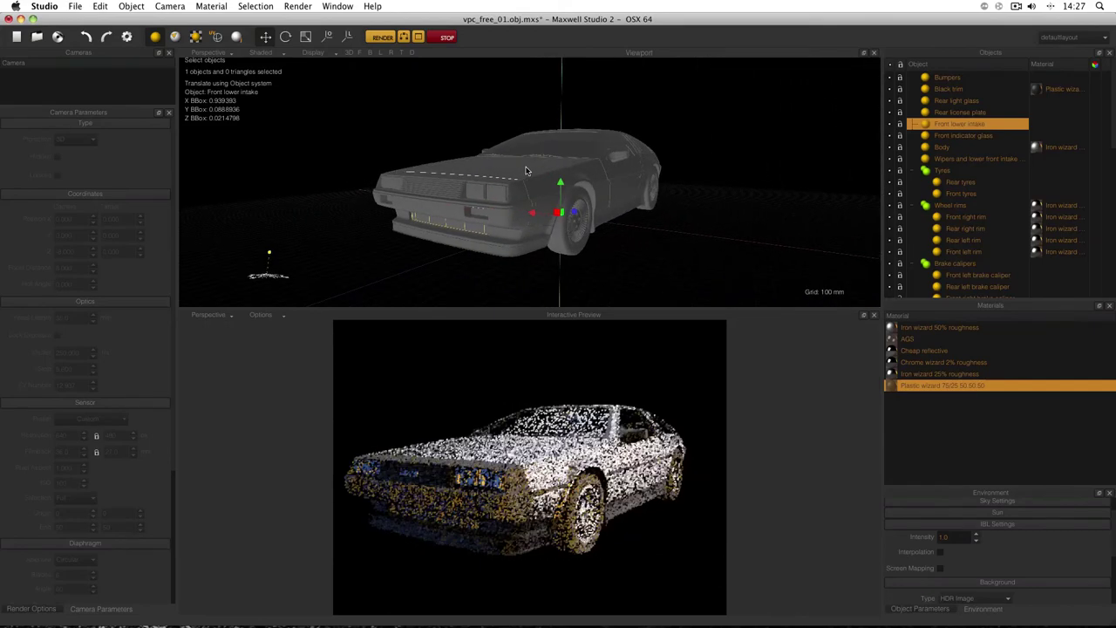
{"action": "scroll", "coordinate": [533, 190], "scroll_direction": "up", "scroll_amount": 2}
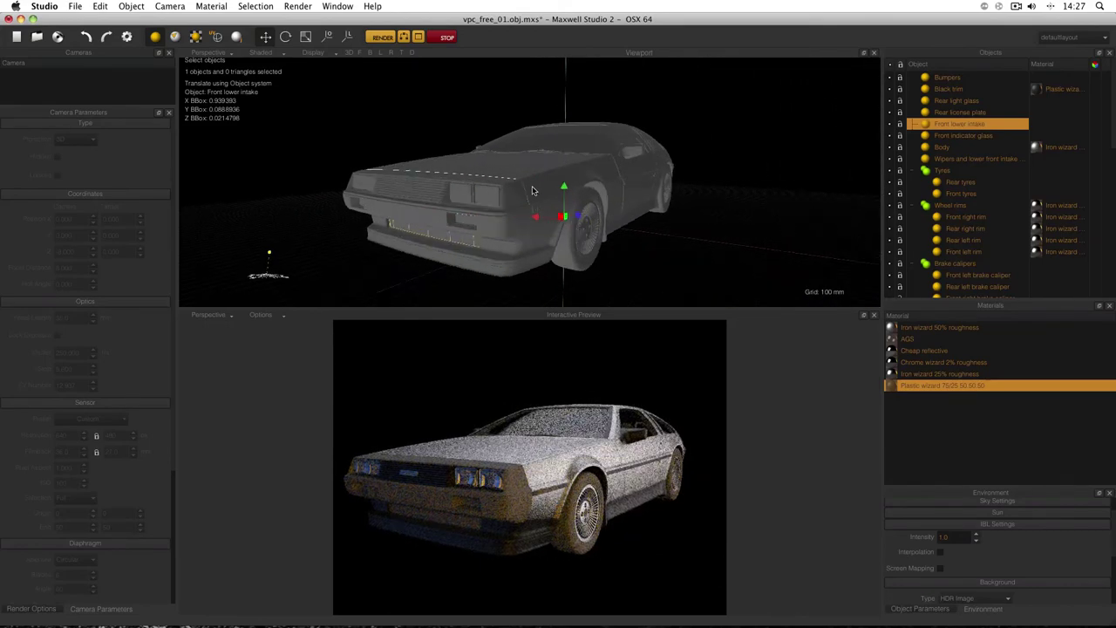
{"action": "scroll", "coordinate": [533, 190], "scroll_direction": "up", "scroll_amount": 5}
{"action": "scroll", "coordinate": [534, 190], "scroll_direction": "up", "scroll_amount": 4}
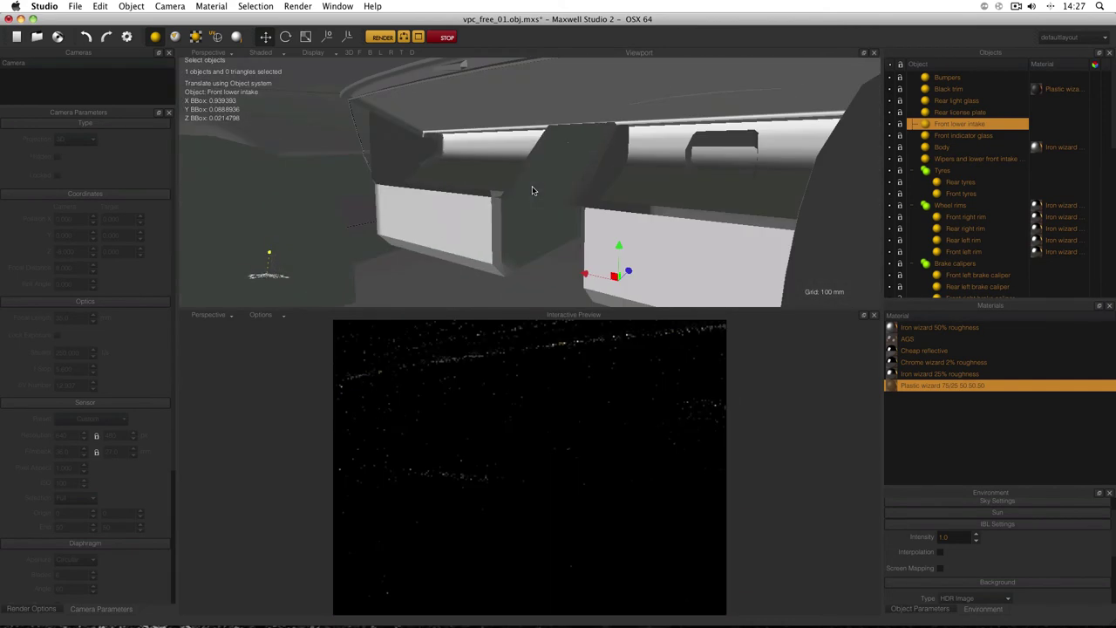
{"action": "scroll", "coordinate": [532, 190], "scroll_direction": "down", "scroll_amount": 2}
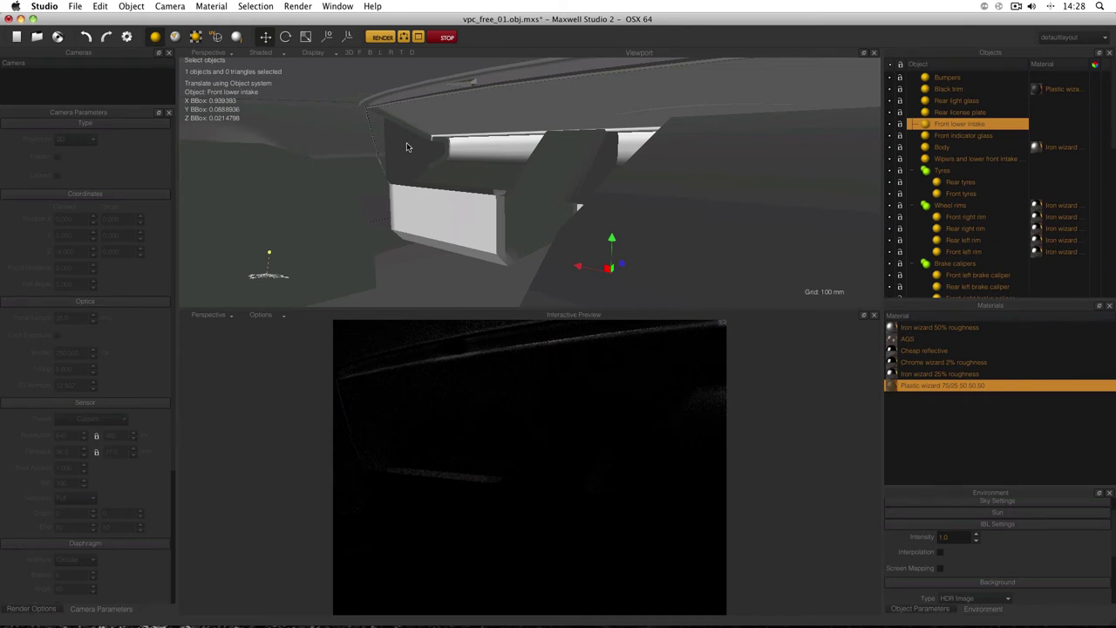
{"action": "scroll", "coordinate": [422, 174], "scroll_direction": "down", "scroll_amount": 10}
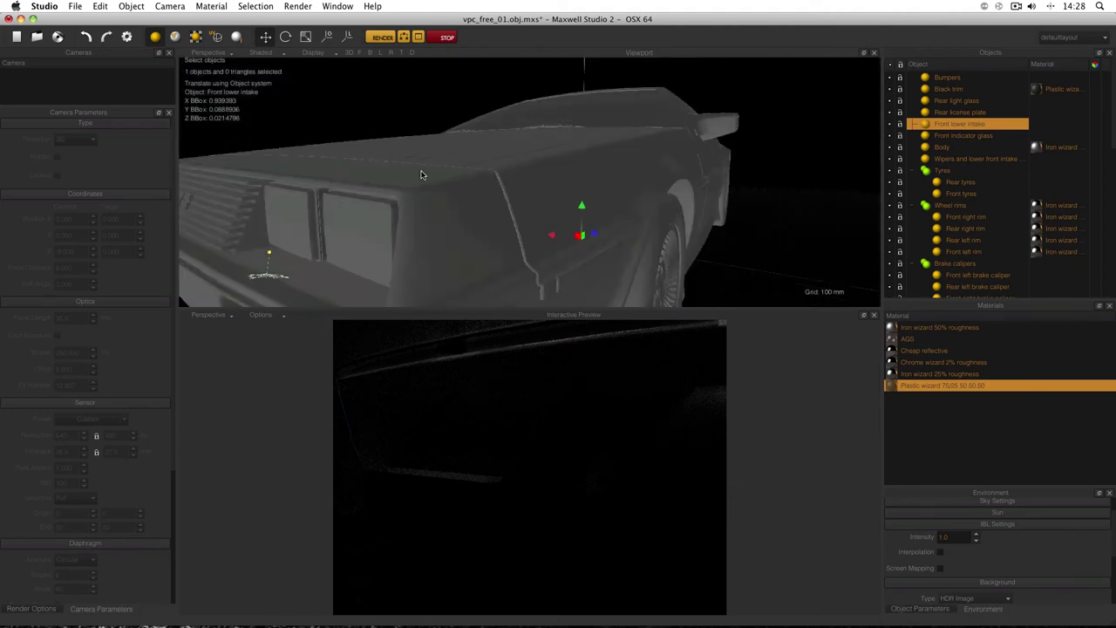
{"action": "left_click_drag", "start_coordinate": [458, 172], "coordinate": [428, 225], "text": "alt"}
{"action": "scroll", "coordinate": [478, 172], "scroll_direction": "down", "scroll_amount": 3}
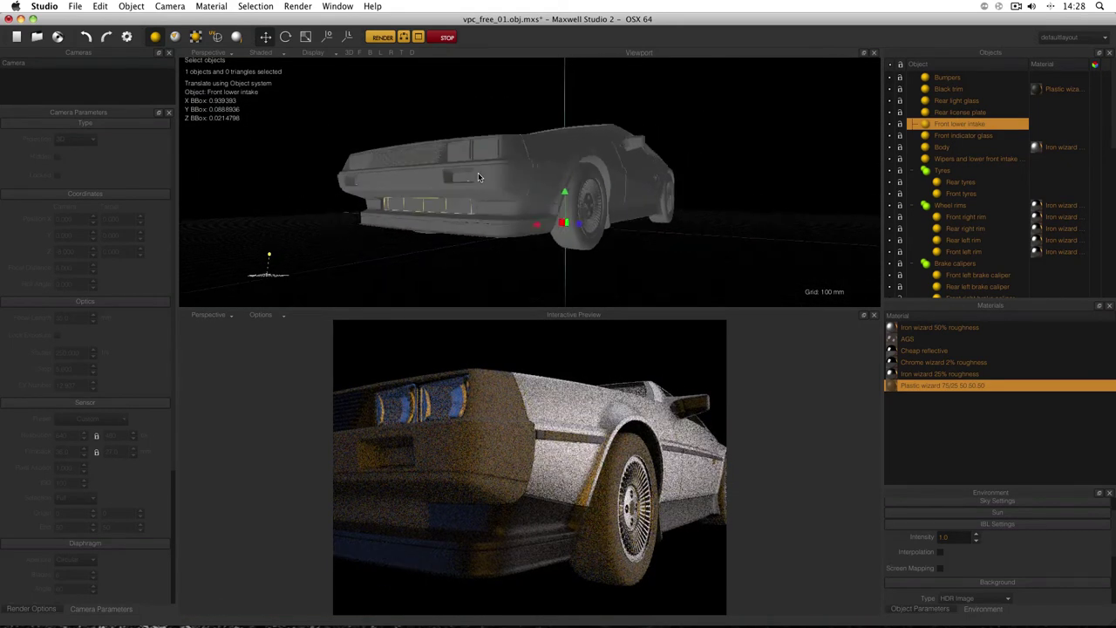
{"action": "scroll", "coordinate": [478, 174], "scroll_direction": "up", "scroll_amount": 3}
{"action": "scroll", "coordinate": [478, 174], "scroll_direction": "down", "scroll_amount": 3}
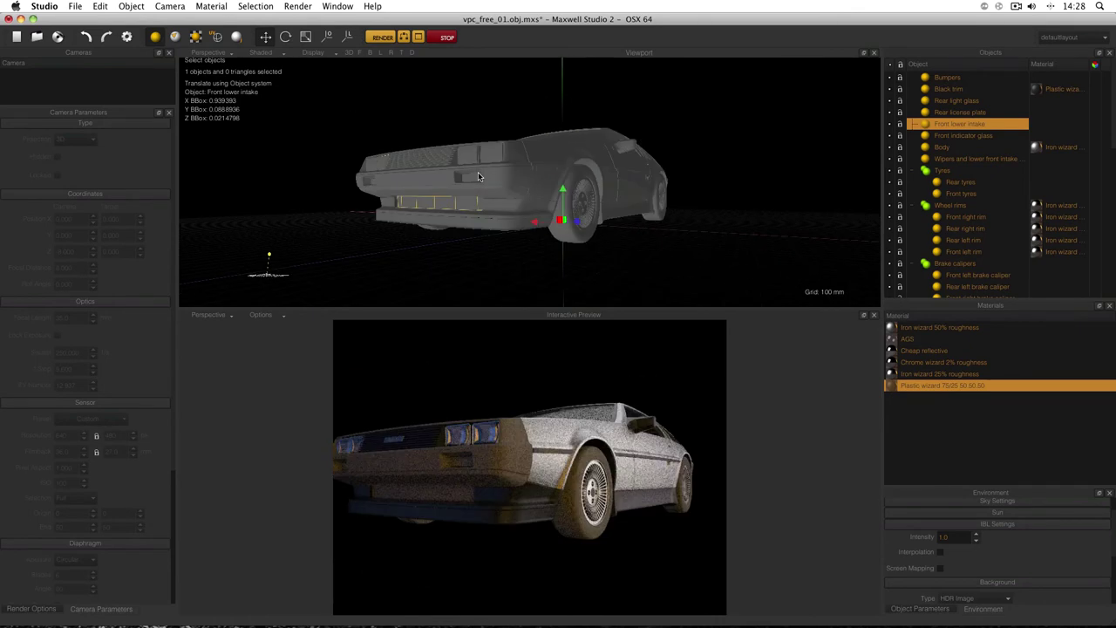
Create a new material, open it for editing and lower its surface roughness
{"action": "right_click", "coordinate": [901, 425]}
{"action": "left_click", "coordinate": [920, 427]}
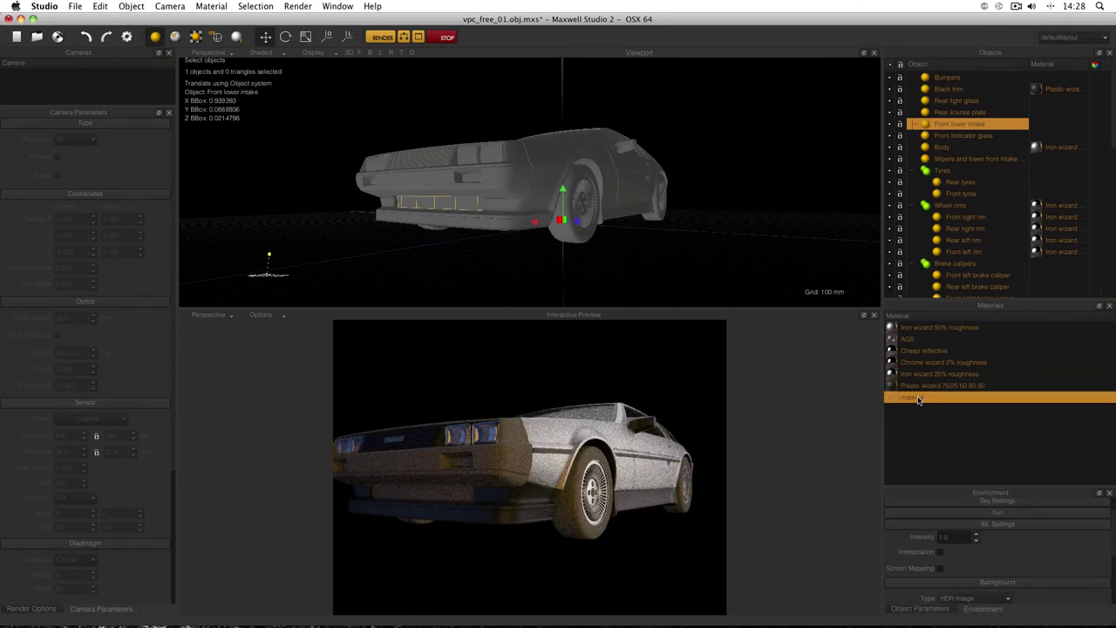
{"action": "double_click", "coordinate": [920, 400]}
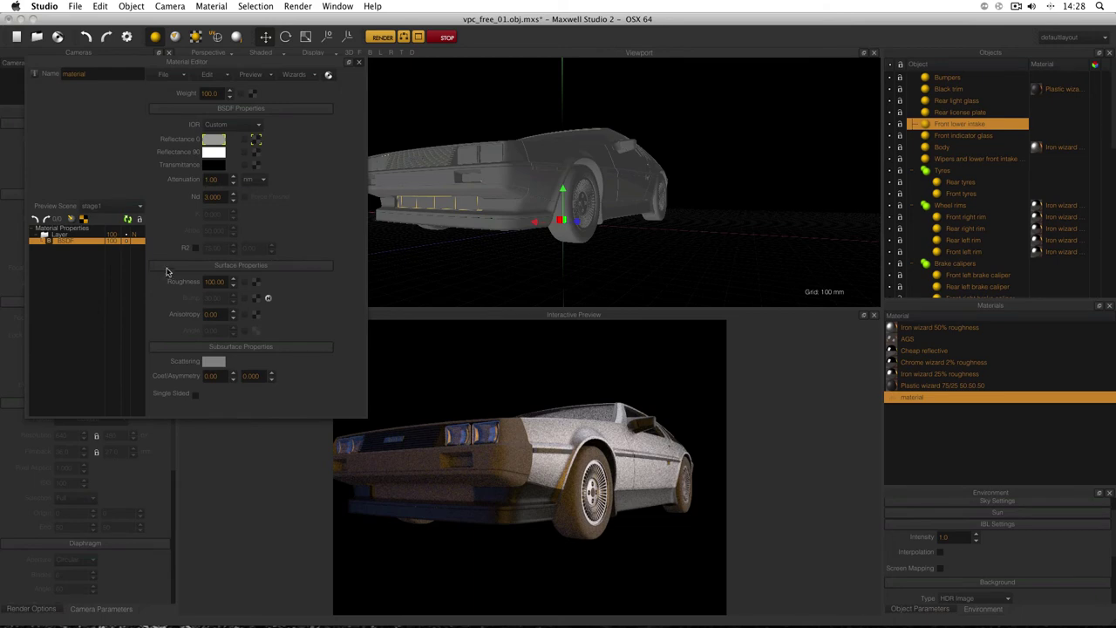
{"action": "left_click", "coordinate": [212, 283]}
{"action": "type", "text": "80"}
{"action": "key", "text": "Return"}
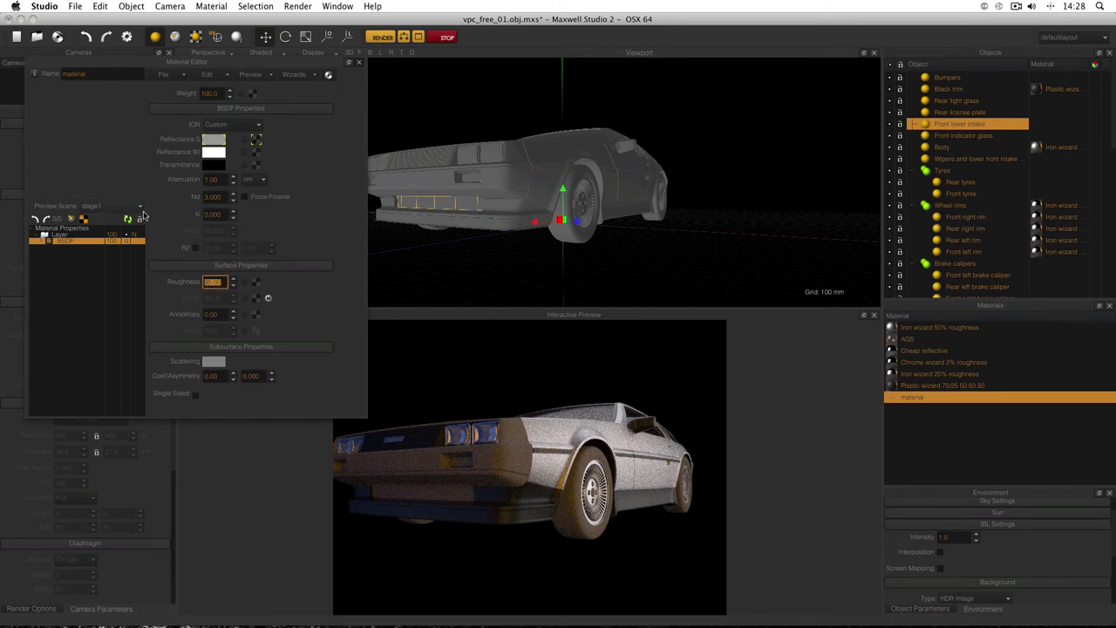
Darken the new material's Reflectance 0 color to HSV 0, 0, 24 and refresh the material preview
{"action": "left_click", "coordinate": [217, 141]}
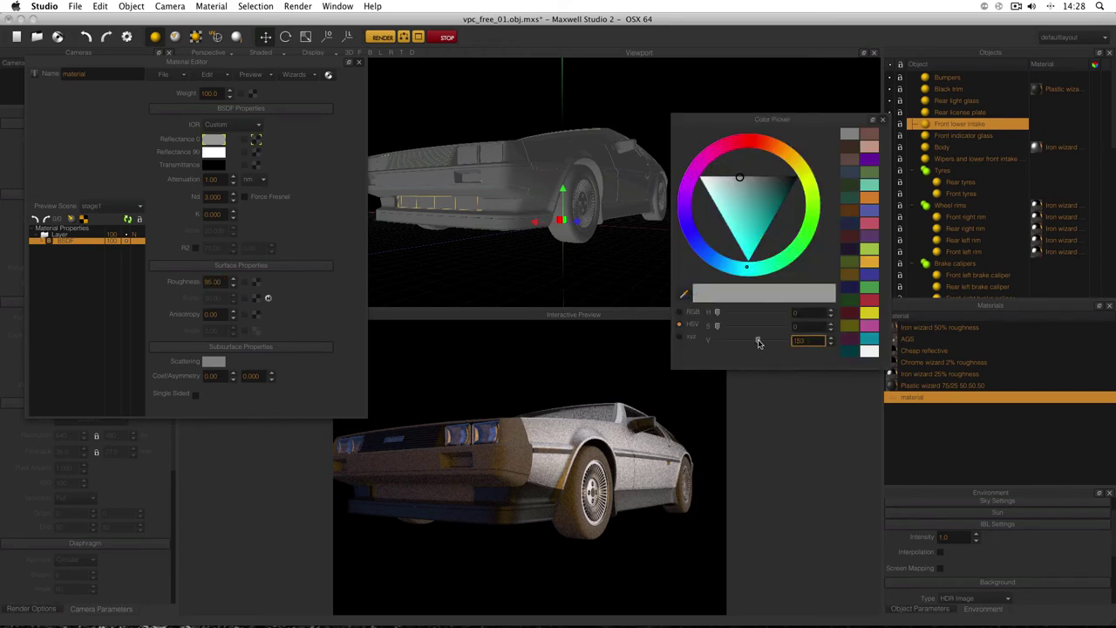
{"action": "left_click_drag", "start_coordinate": [759, 343], "coordinate": [723, 343]}
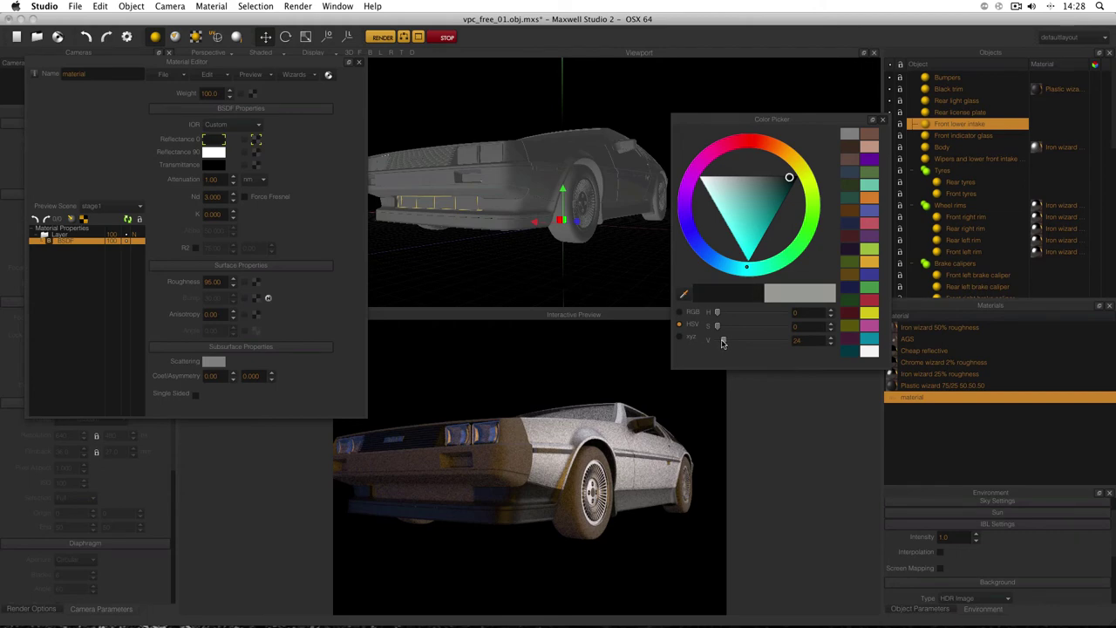
{"action": "left_click", "coordinate": [873, 119]}
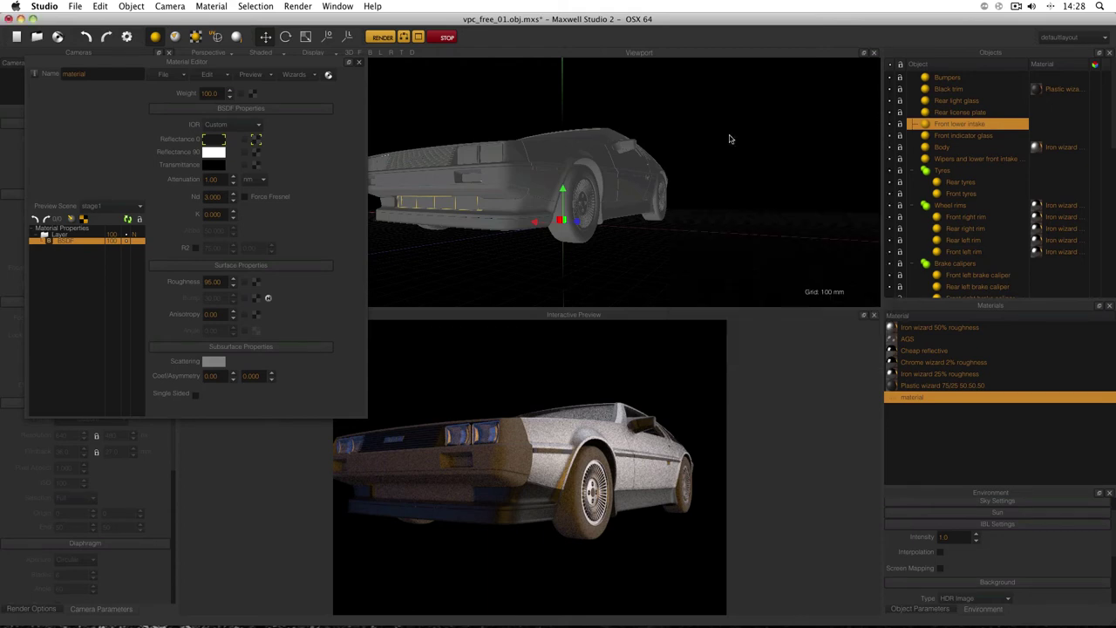
{"action": "left_click", "coordinate": [129, 221]}
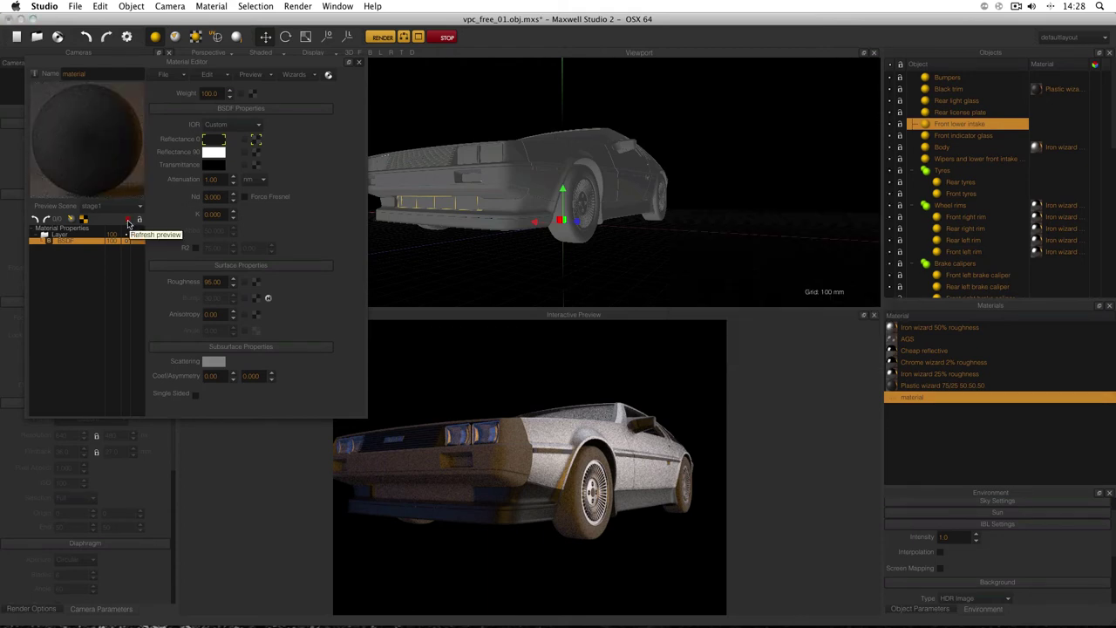
Recheck the brightness value of the Reflectance 0 color, accept it and close the material editor
{"action": "left_click", "coordinate": [218, 141]}
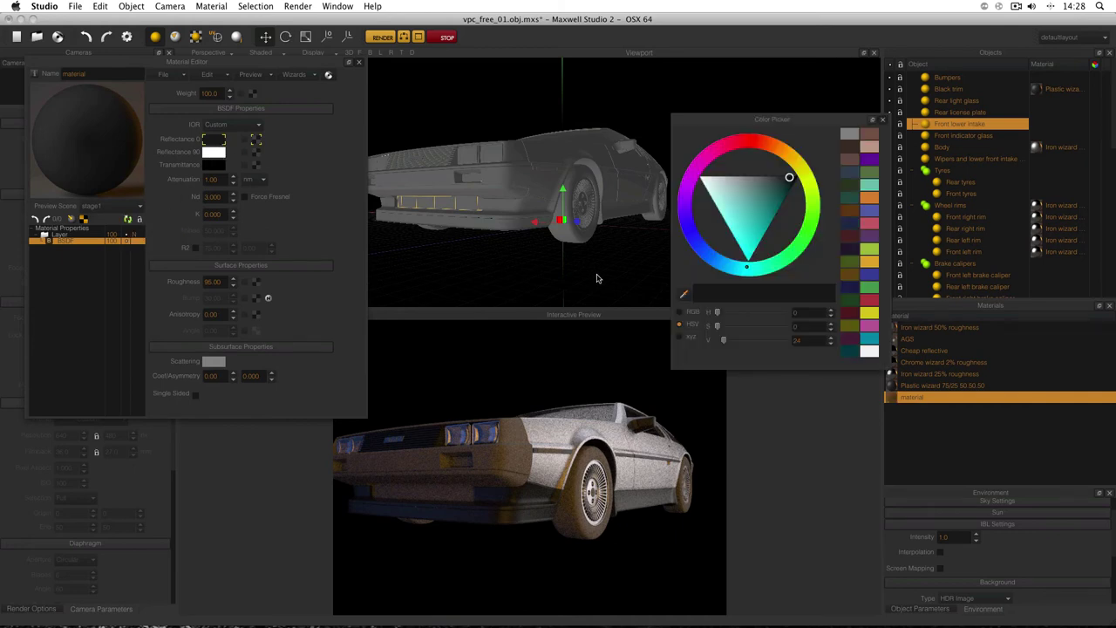
{"action": "left_click", "coordinate": [820, 341]}
{"action": "left_click", "coordinate": [873, 119]}
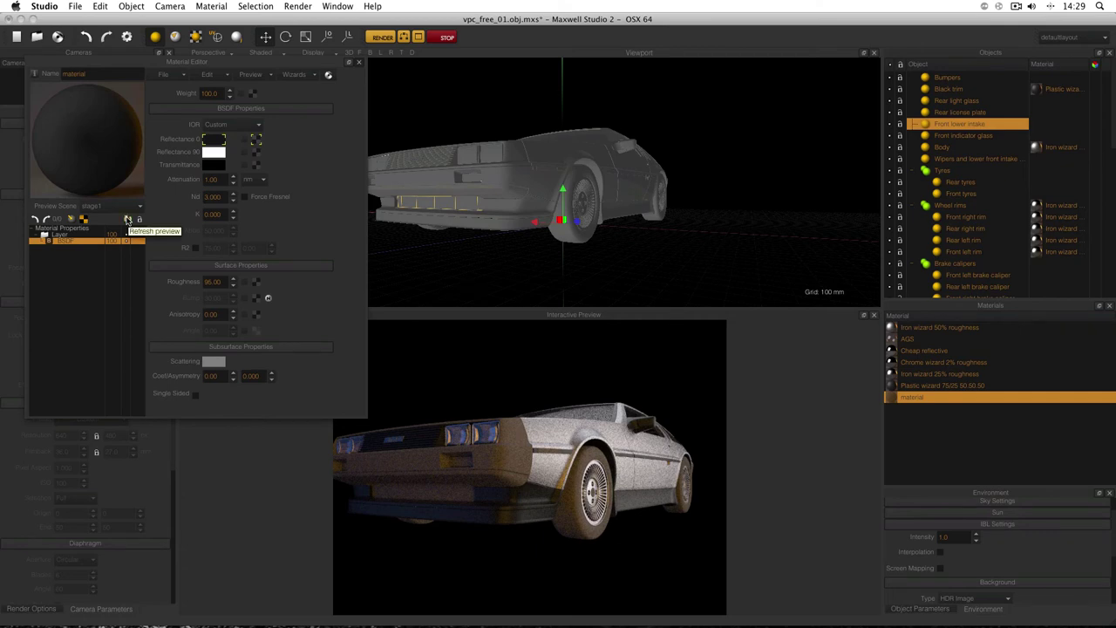
{"action": "left_click", "coordinate": [359, 63]}
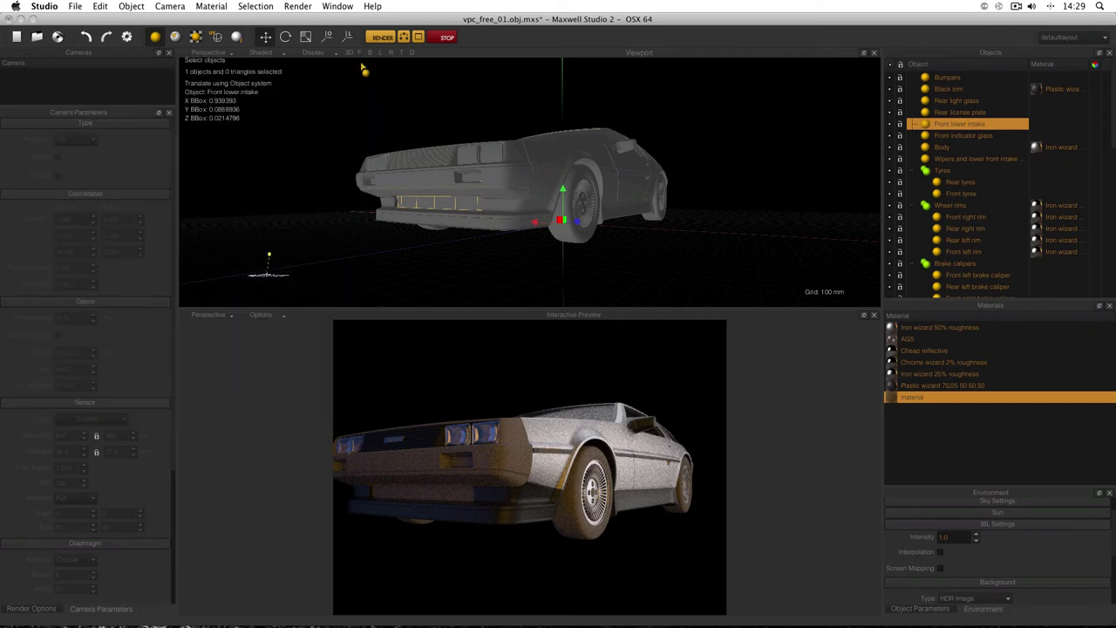
Assign the new dark material to the Front lower intake and rename it as Black diffuse
{"action": "left_click_drag", "start_coordinate": [906, 399], "coordinate": [946, 124]}
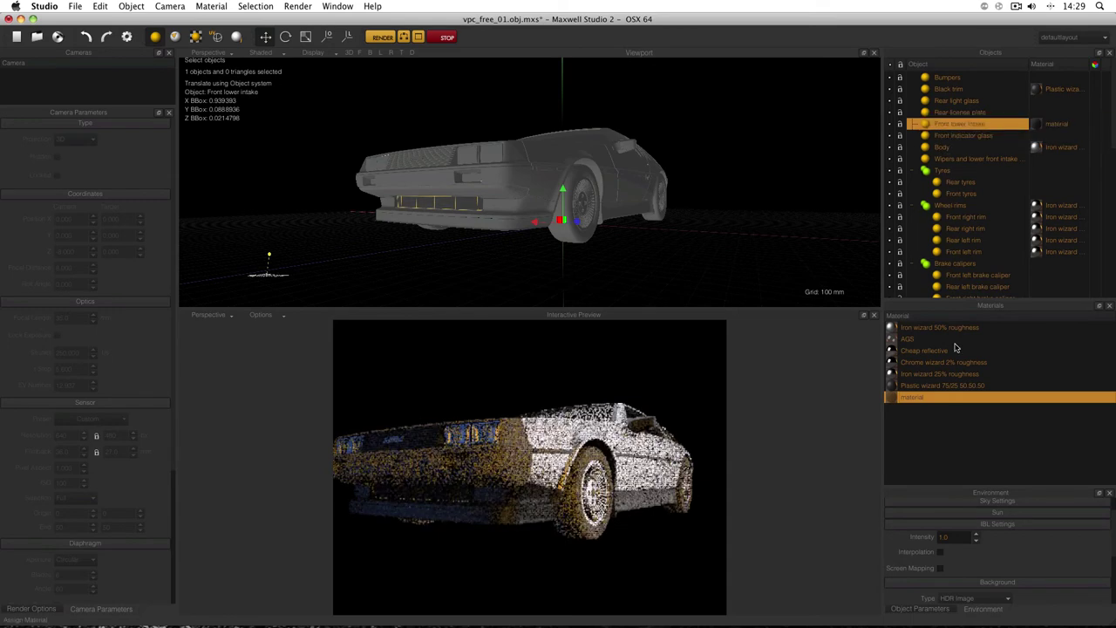
{"action": "double_click", "coordinate": [918, 399]}
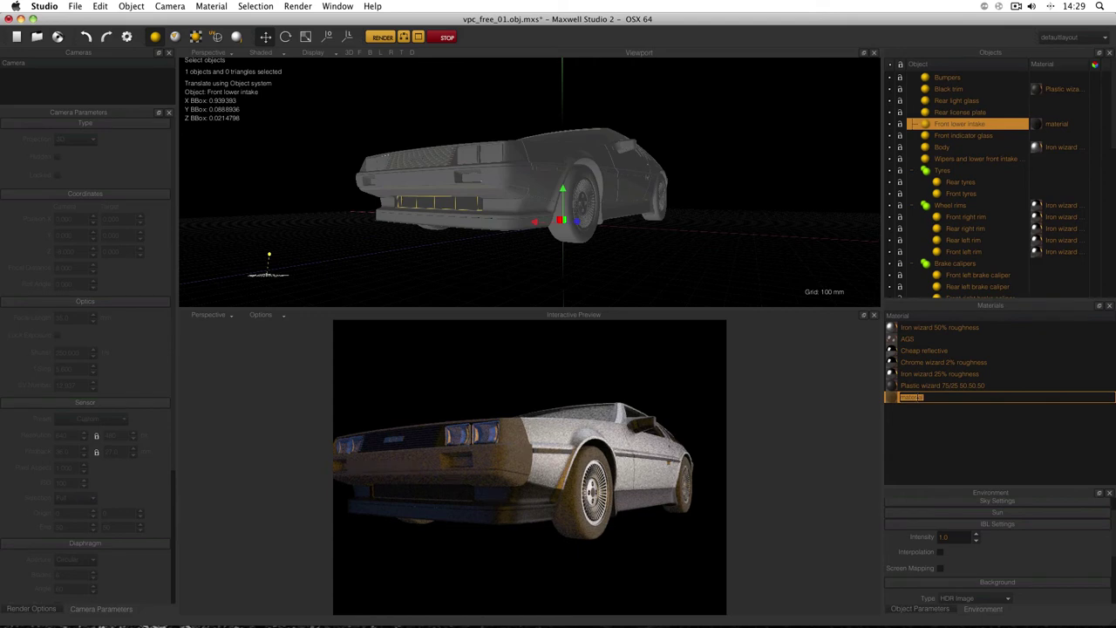
{"action": "type", "text": "Black diffuse"}
{"action": "key", "text": "Return"}
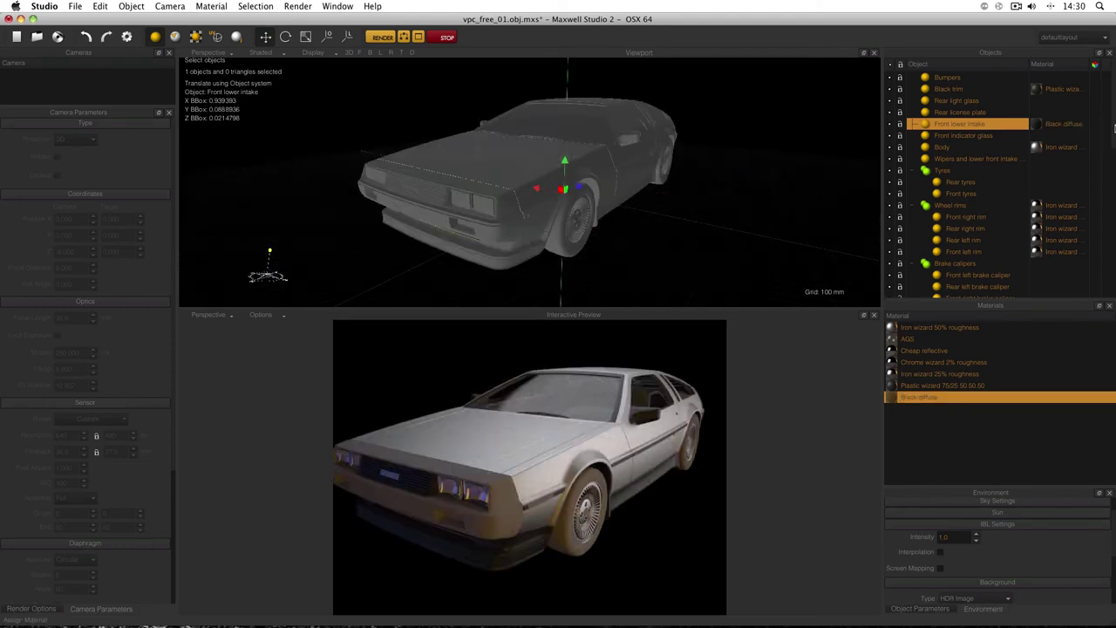
Assign Black diffuse to the Interior_1 group and move the Front lower intake object into that group
{"action": "scroll", "coordinate": [1114, 133], "scroll_direction": "down", "scroll_amount": 3}
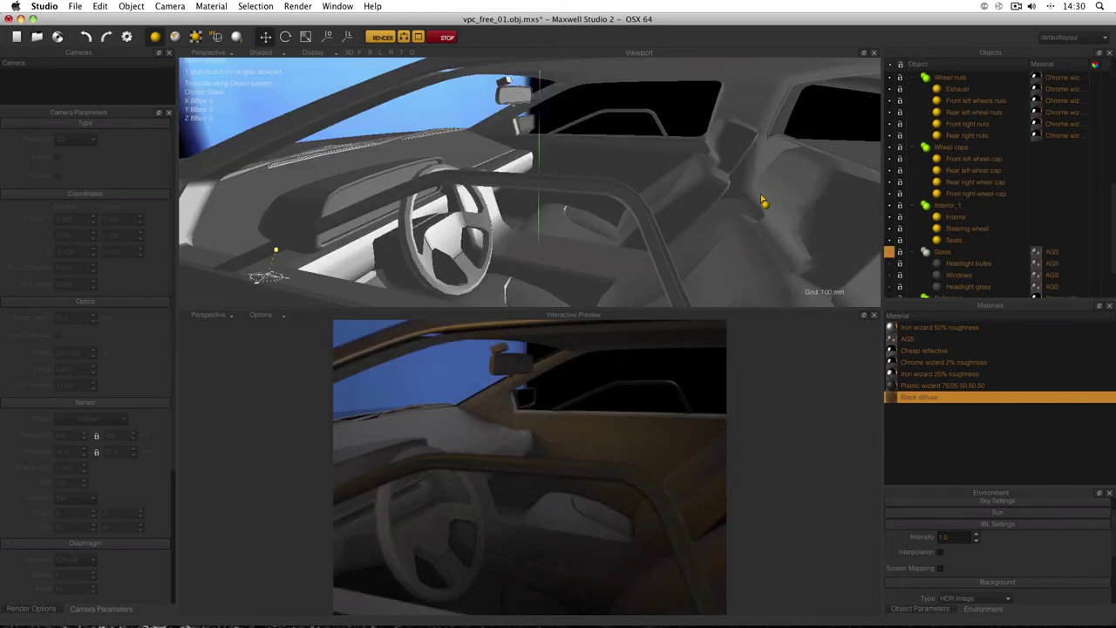
{"action": "left_click_drag", "start_coordinate": [970, 188], "coordinate": [953, 209]}
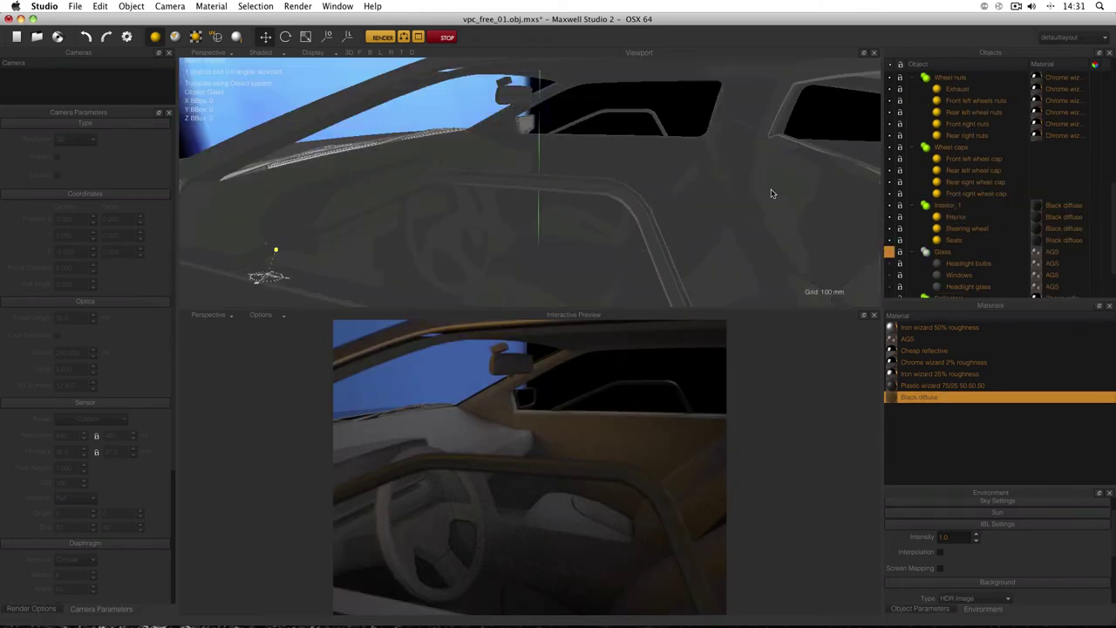
{"action": "scroll", "coordinate": [950, 128], "scroll_direction": "up", "scroll_amount": 7}
{"action": "left_click_drag", "start_coordinate": [949, 127], "coordinate": [953, 162]}
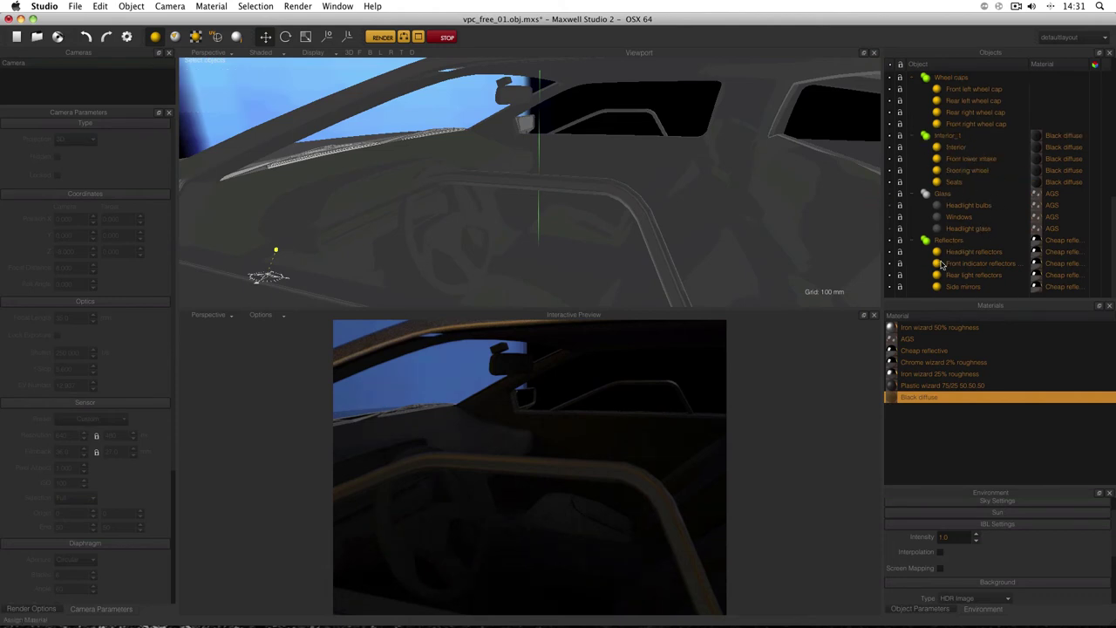
Collapse the Wheel nuts, Interior_1, Reflectors and Wheel rims groups in the object list
{"action": "scroll", "coordinate": [916, 245], "scroll_direction": "up", "scroll_amount": 2}
{"action": "left_click", "coordinate": [914, 183]}
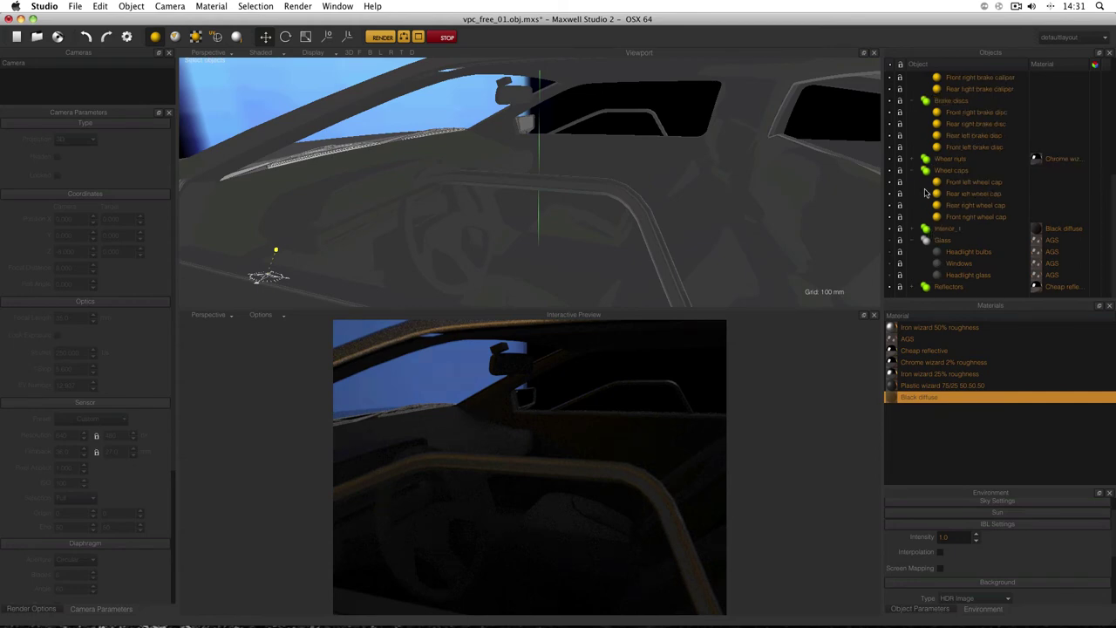
{"action": "scroll", "coordinate": [1112, 214], "scroll_direction": "up", "scroll_amount": 6}
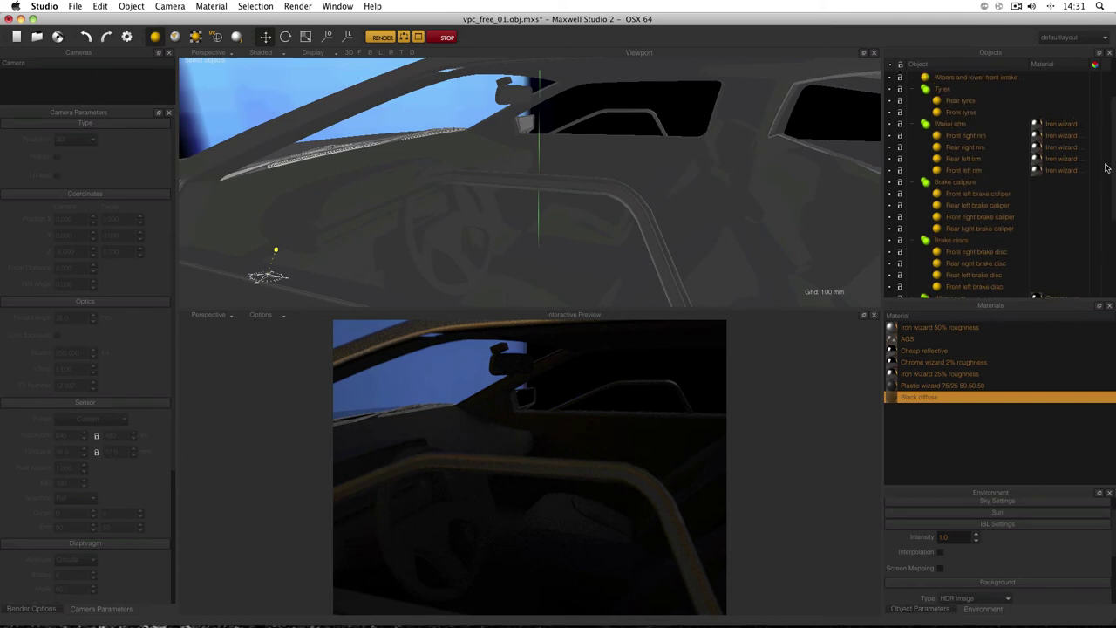
{"action": "left_click", "coordinate": [912, 124]}
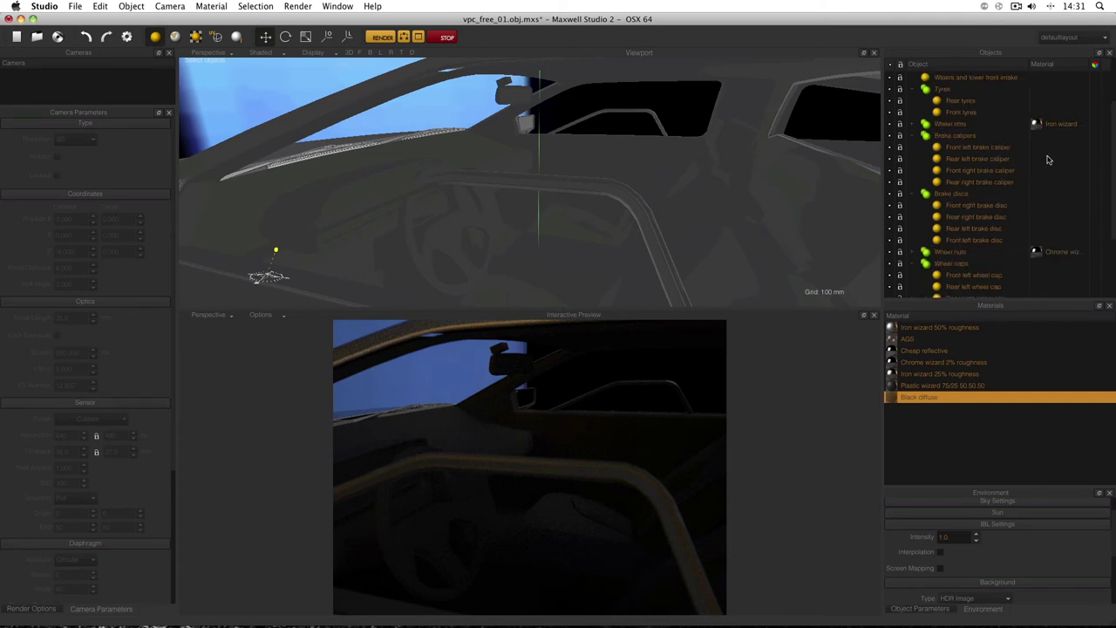
{"action": "scroll", "coordinate": [1112, 139], "scroll_direction": "up", "scroll_amount": 3}
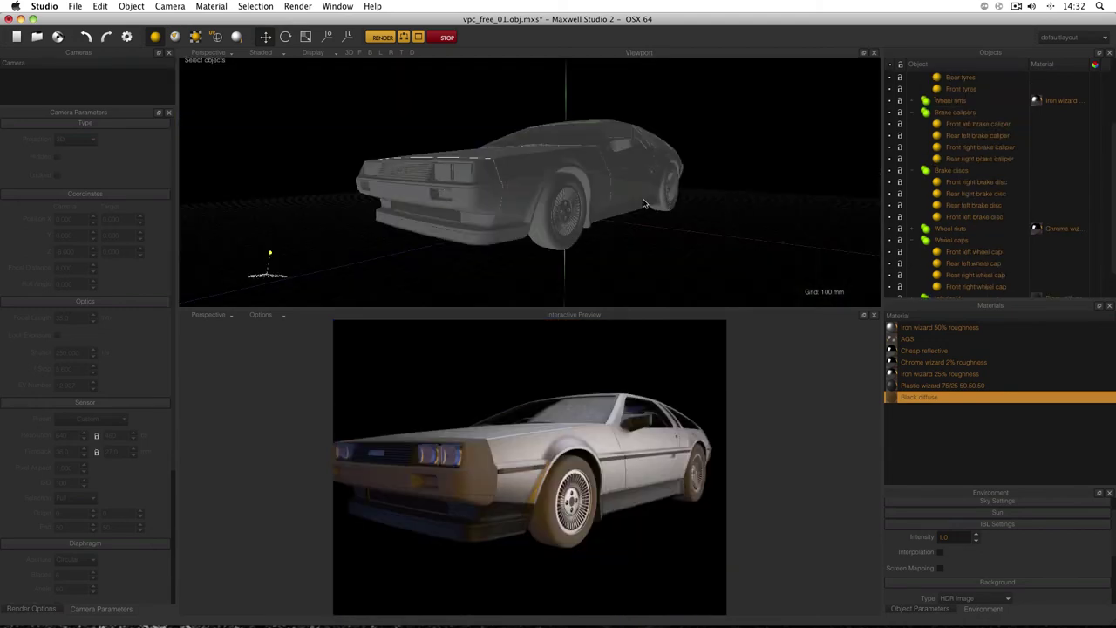
Inspect the front left wheel up close and select its wheel cap
{"action": "left_click_drag", "start_coordinate": [637, 200], "coordinate": [558, 204], "text": "alt"}
{"action": "scroll", "coordinate": [559, 196], "scroll_direction": "up", "scroll_amount": 8}
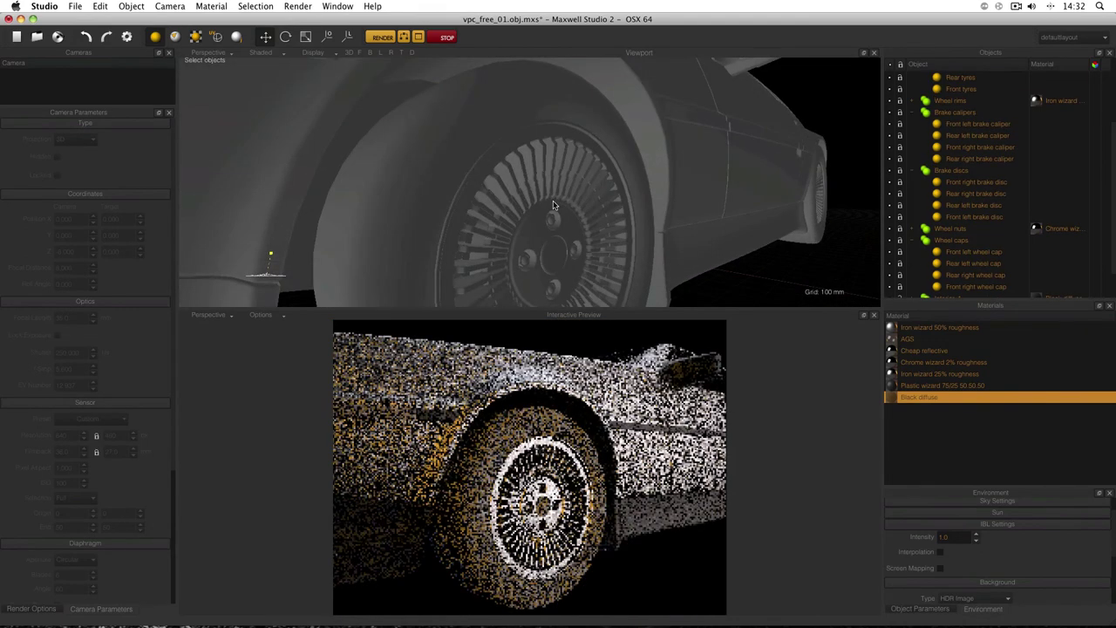
{"action": "left_click_drag", "start_coordinate": [563, 188], "coordinate": [559, 206], "text": "alt"}
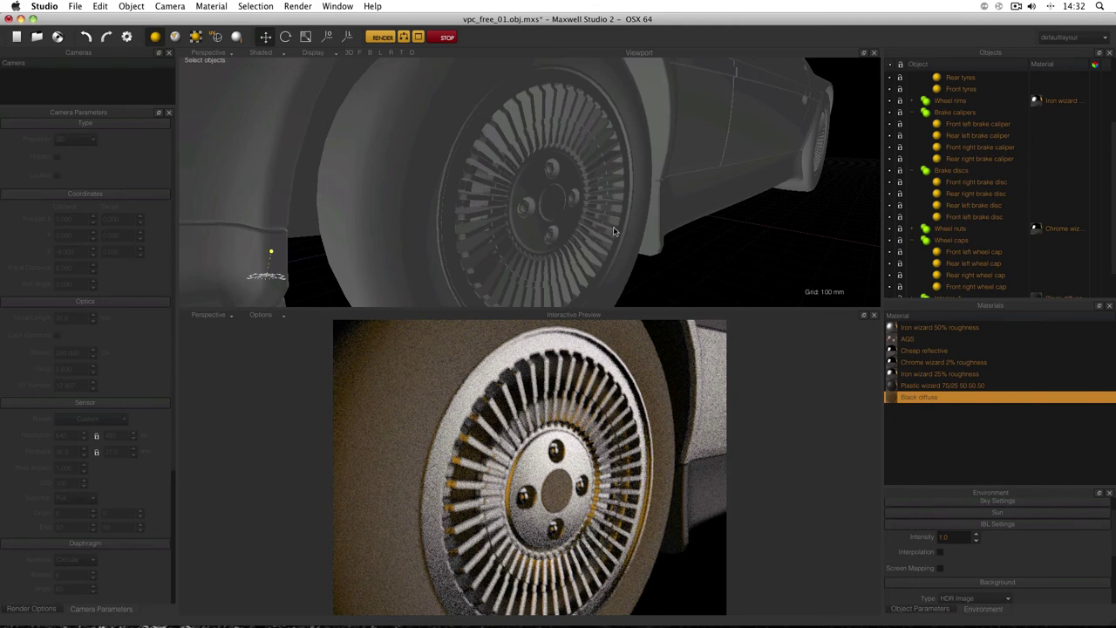
{"action": "left_click", "coordinate": [550, 215]}
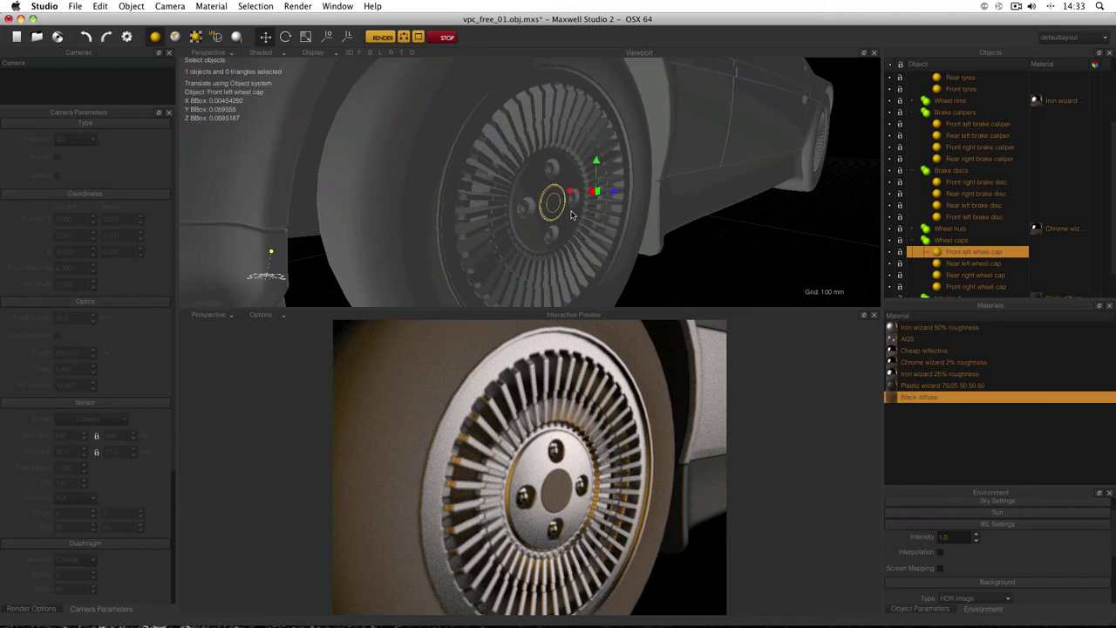
Collapse the Wheel caps group and move it into the Wheel rims group
{"action": "right_click", "coordinate": [916, 244]}
{"action": "left_click", "coordinate": [918, 233]}
{"action": "left_click", "coordinate": [912, 241]}
{"action": "left_click", "coordinate": [947, 252]}
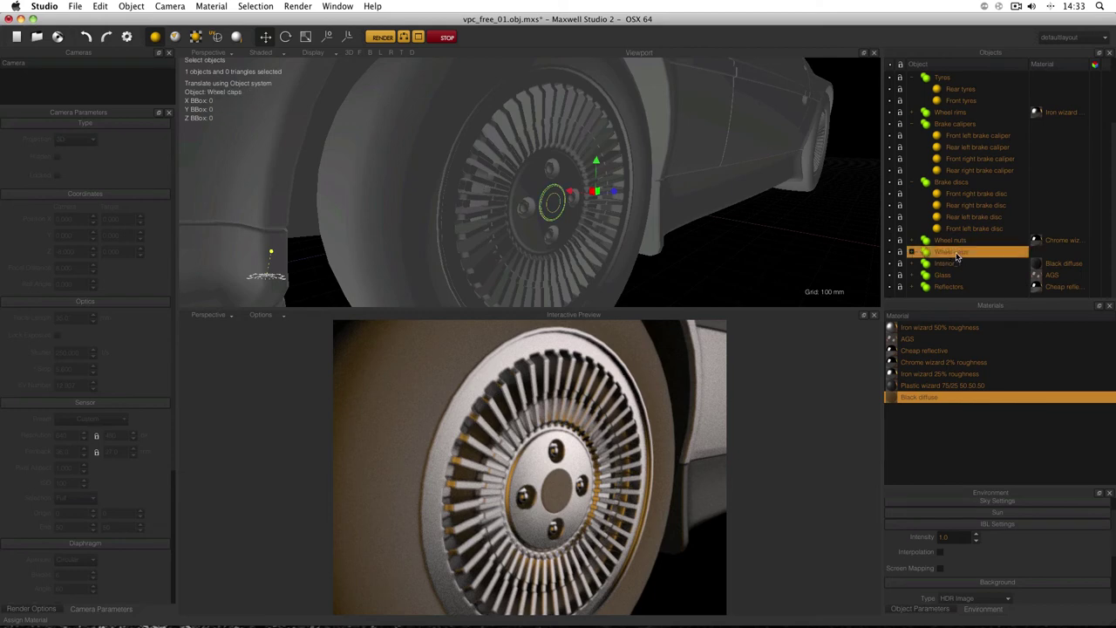
{"action": "left_click_drag", "start_coordinate": [950, 253], "coordinate": [953, 115]}
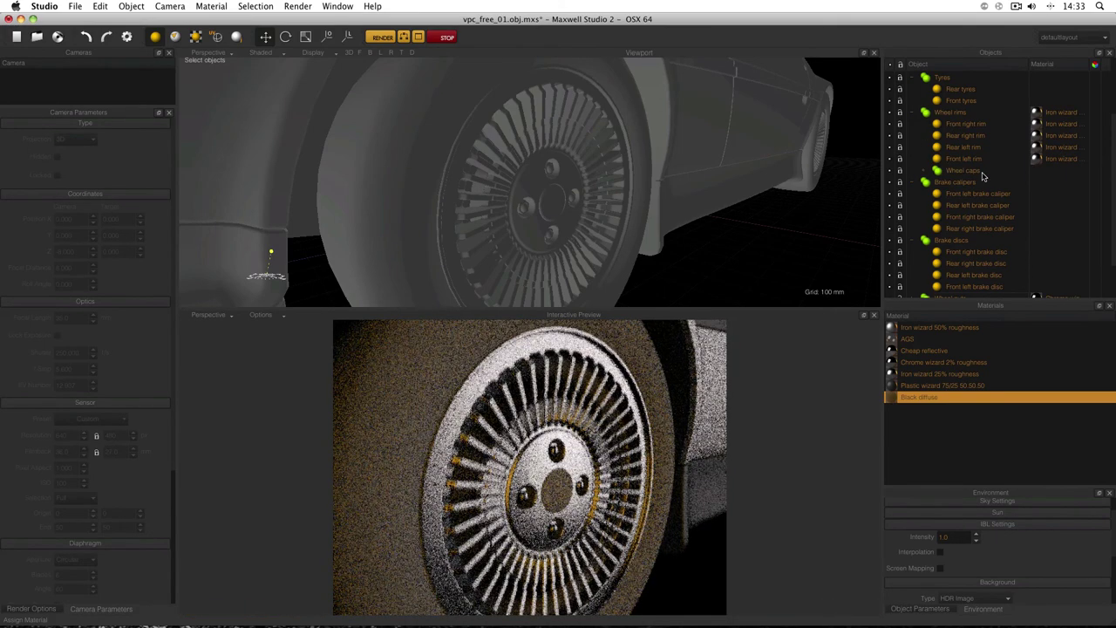
Copy the front left rim's Iron wizard 25% roughness material to the Wheel caps group
{"action": "double_click", "coordinate": [1055, 160]}
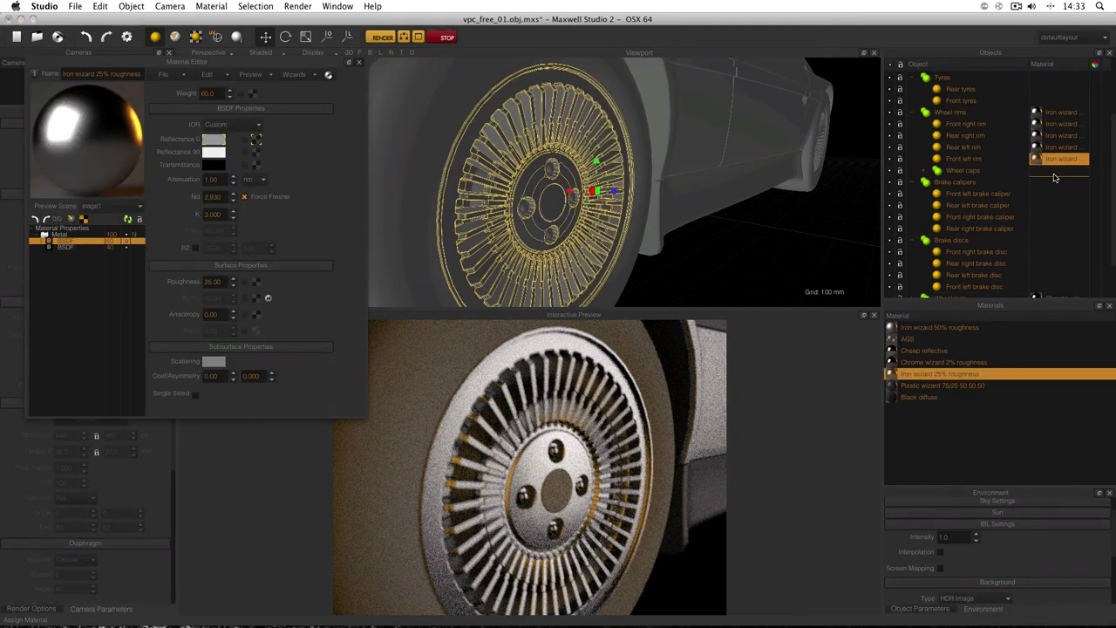
{"action": "left_click_drag", "start_coordinate": [1053, 178], "coordinate": [1053, 174]}
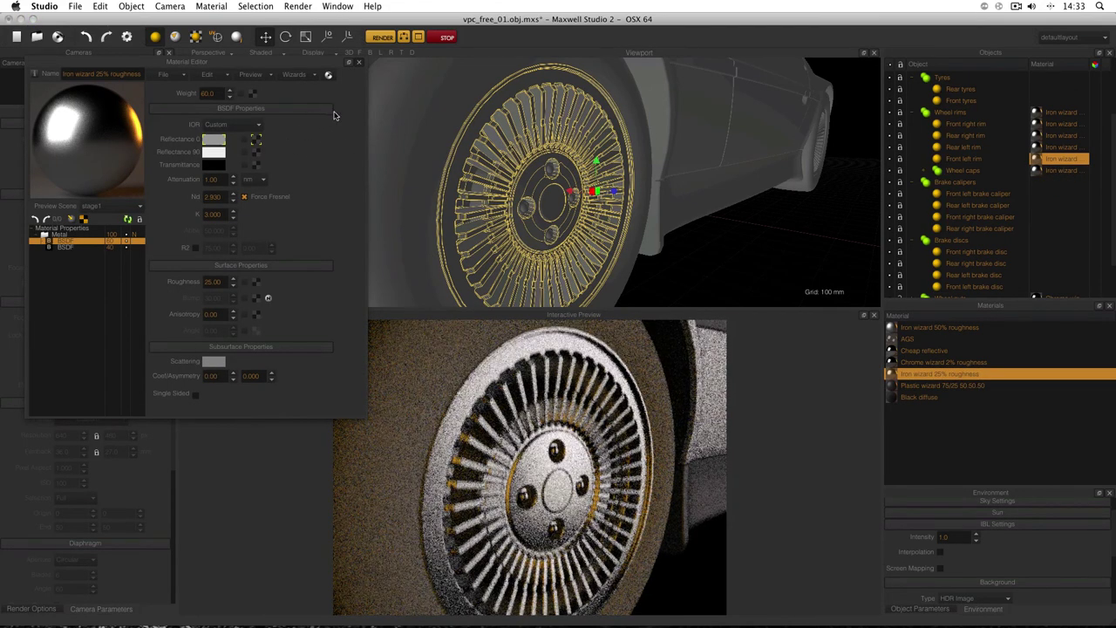
Close the material editor and collapse the Wheel caps and Wheel rims groups in the object list
{"action": "left_click", "coordinate": [359, 62]}
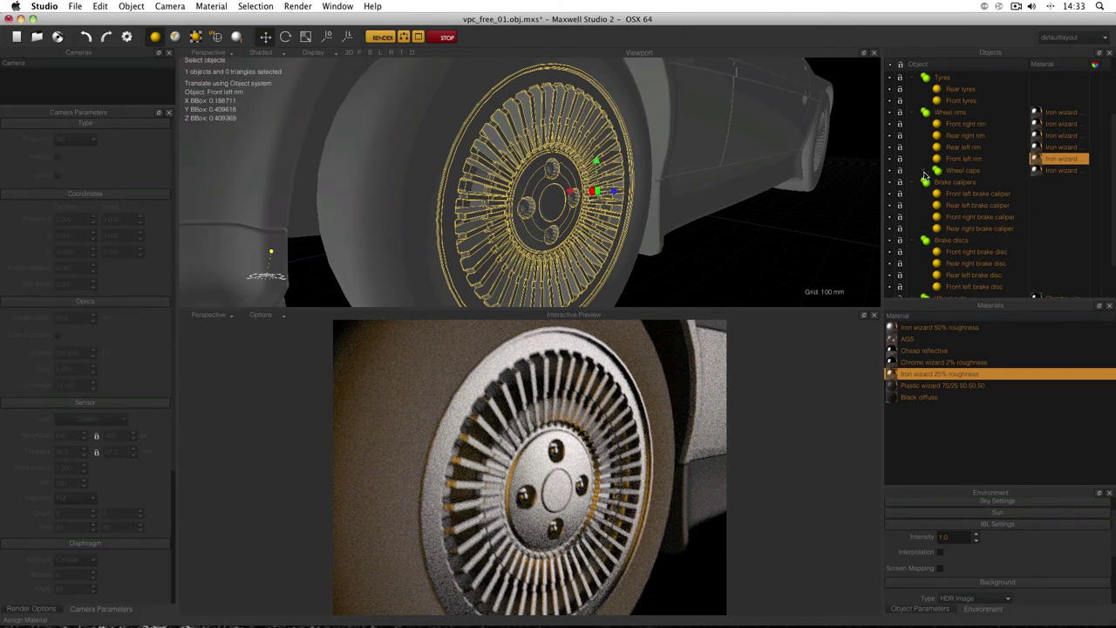
{"action": "left_click", "coordinate": [926, 174]}
{"action": "left_click", "coordinate": [912, 114]}
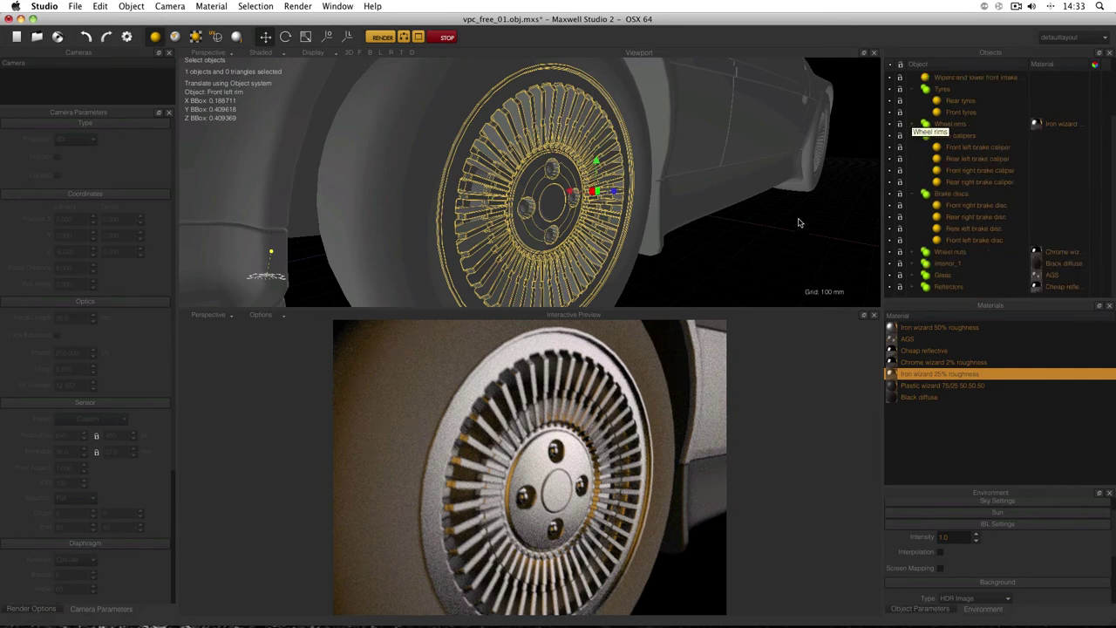
Examine the whole car and check which areas the Black trim, Bumpers and Body objects cover
{"action": "left_click", "coordinate": [741, 218]}
{"action": "scroll", "coordinate": [738, 215], "scroll_direction": "down", "scroll_amount": 2}
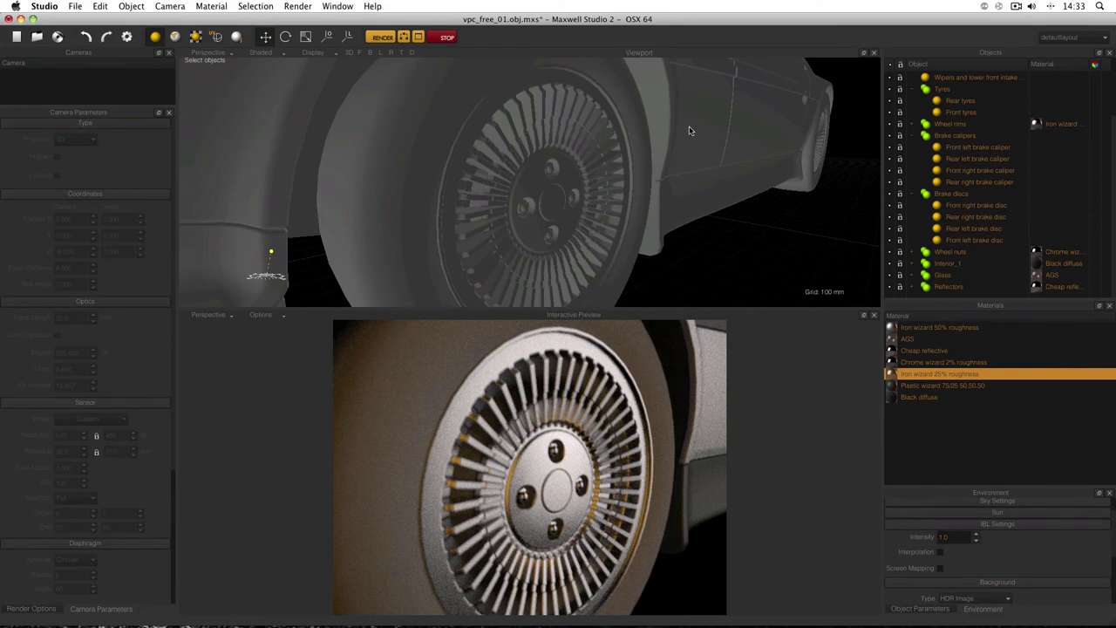
{"action": "scroll", "coordinate": [689, 131], "scroll_direction": "down", "scroll_amount": 5}
{"action": "scroll", "coordinate": [689, 131], "scroll_direction": "up", "scroll_amount": 4}
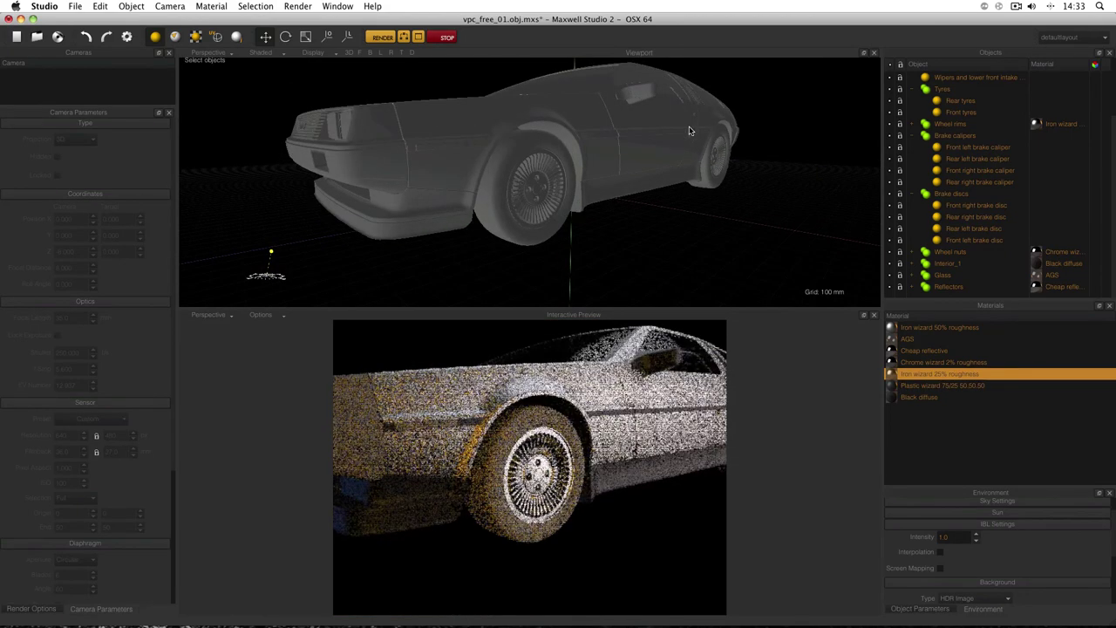
{"action": "scroll", "coordinate": [689, 131], "scroll_direction": "down", "scroll_amount": 2}
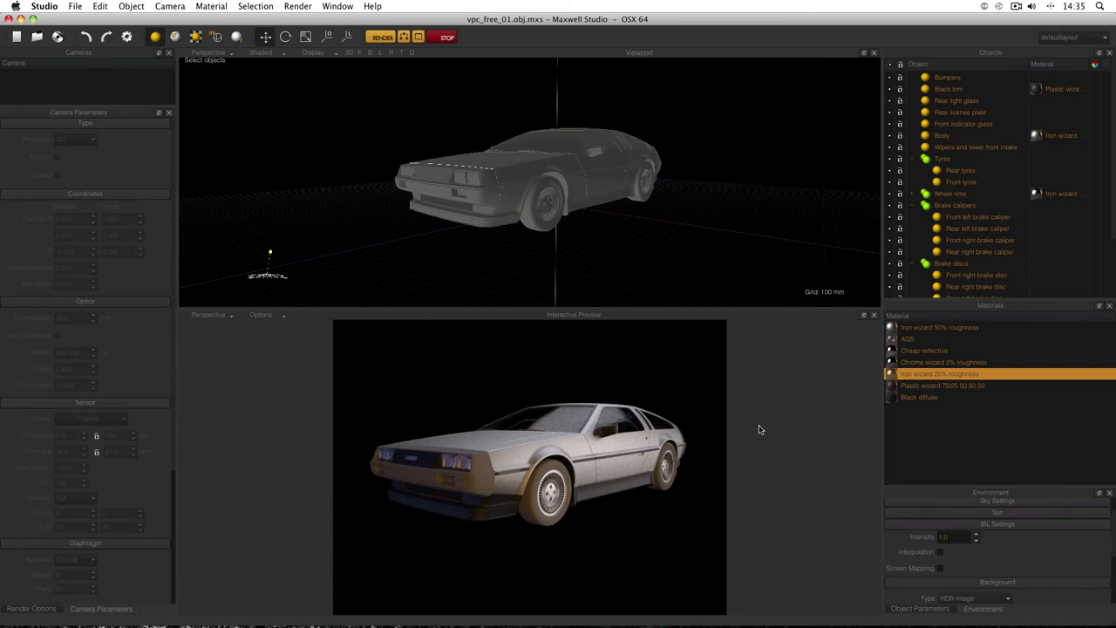
{"action": "left_click", "coordinate": [492, 194]}
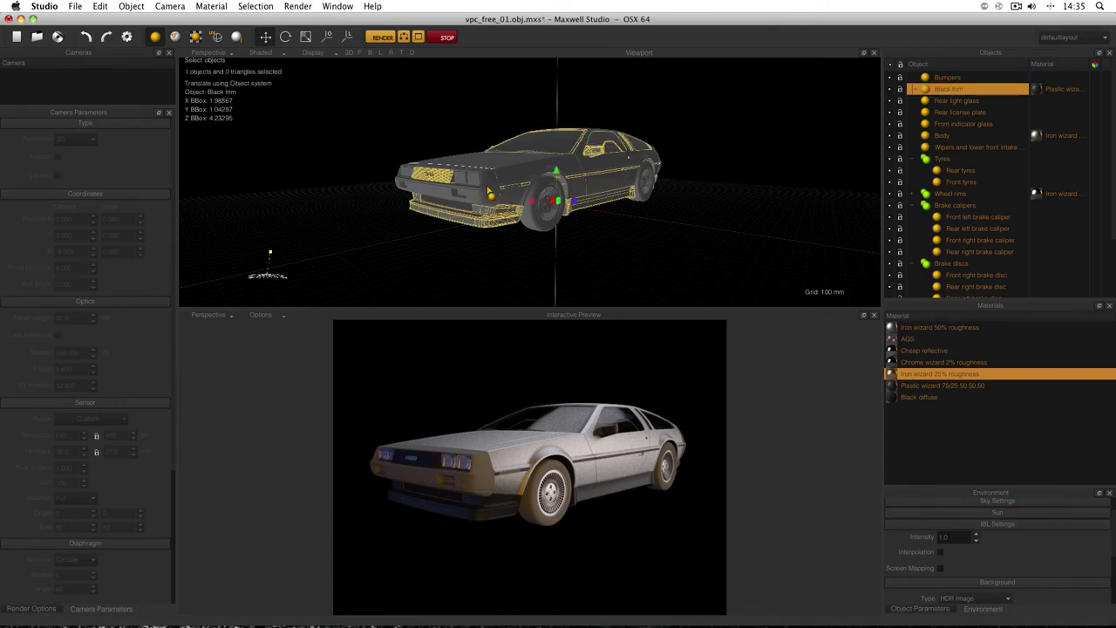
{"action": "left_click", "coordinate": [490, 202]}
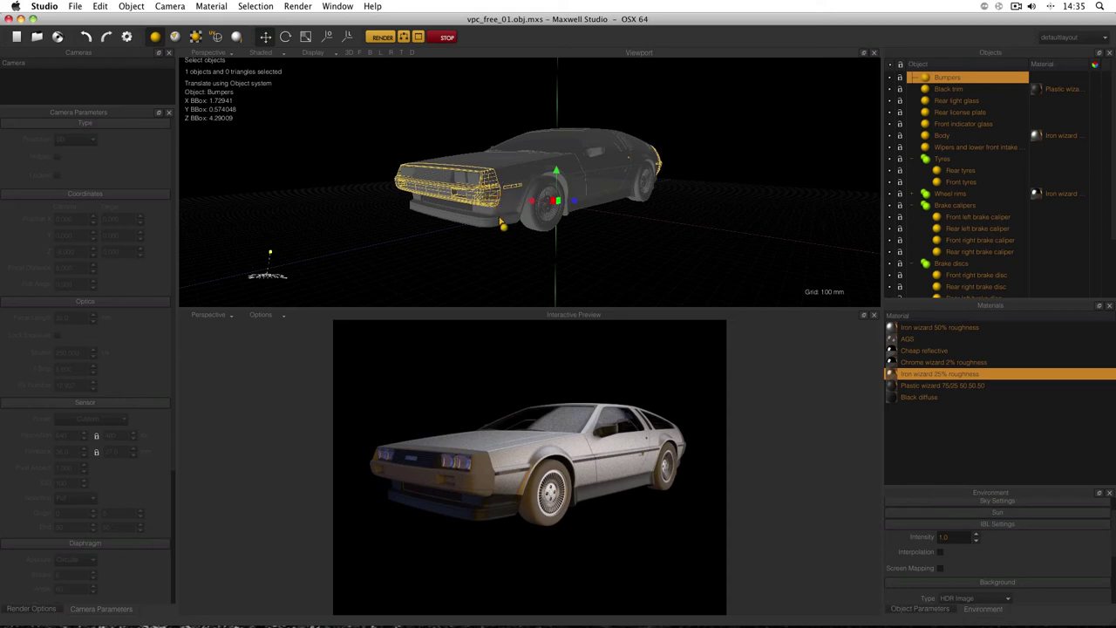
{"action": "left_click", "coordinate": [503, 222]}
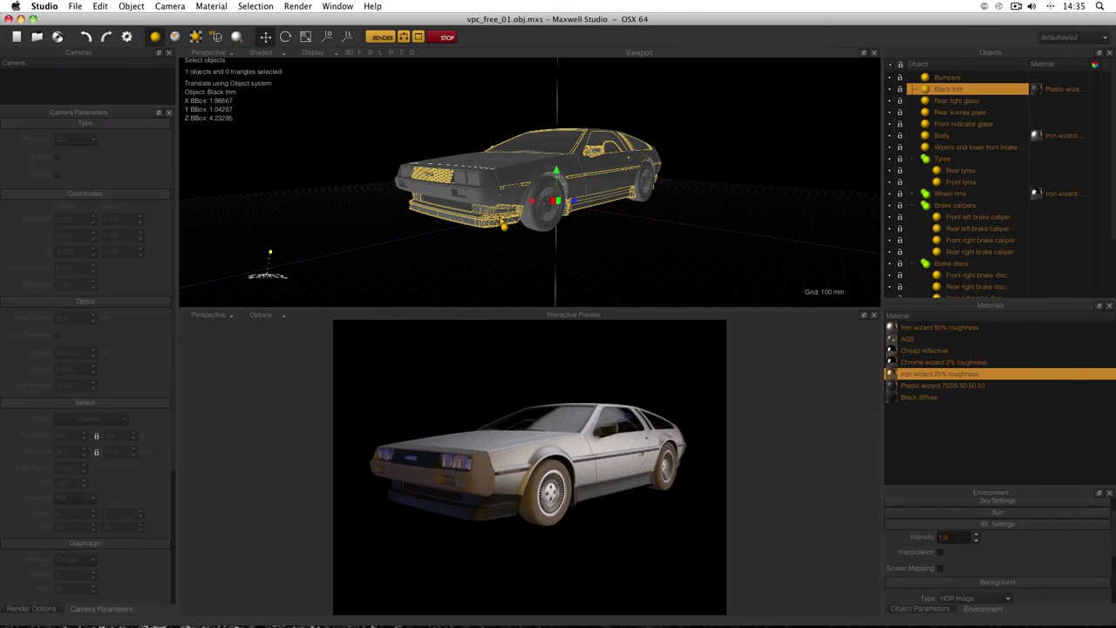
{"action": "left_click", "coordinate": [511, 187]}
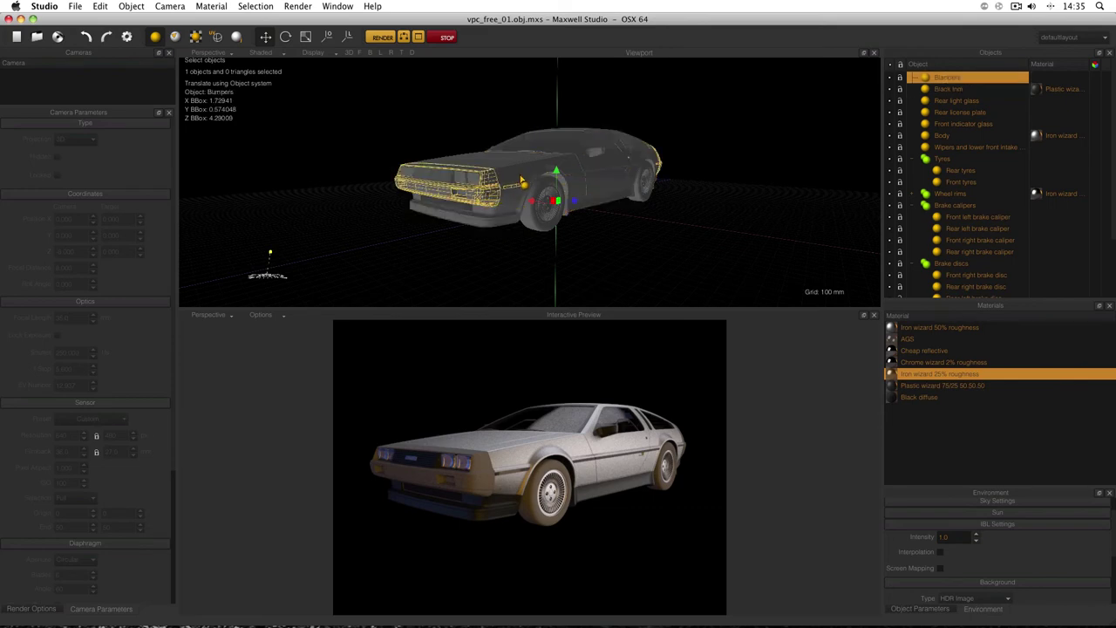
{"action": "left_click", "coordinate": [515, 181]}
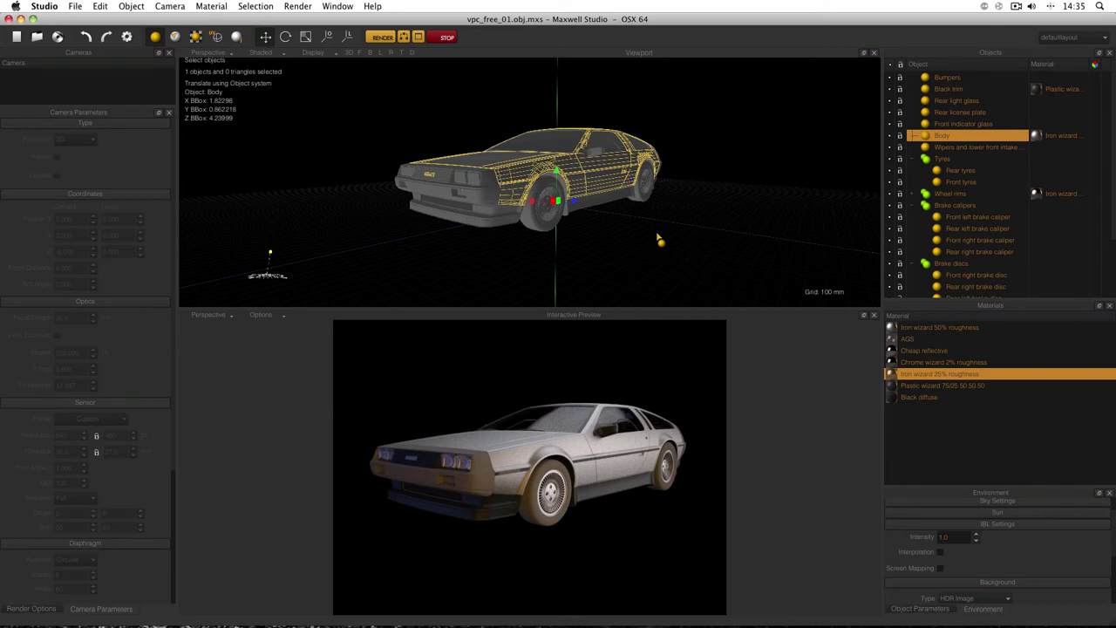
Create a new material and open it for editing with the list of material wizards
{"action": "left_click", "coordinate": [940, 387]}
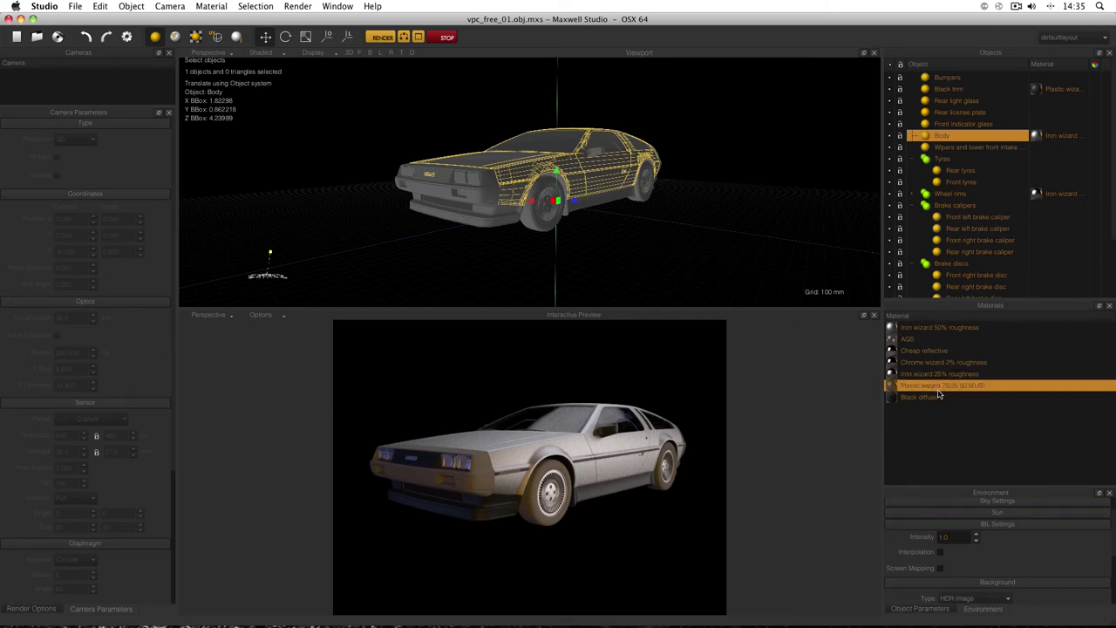
{"action": "right_click", "coordinate": [934, 414]}
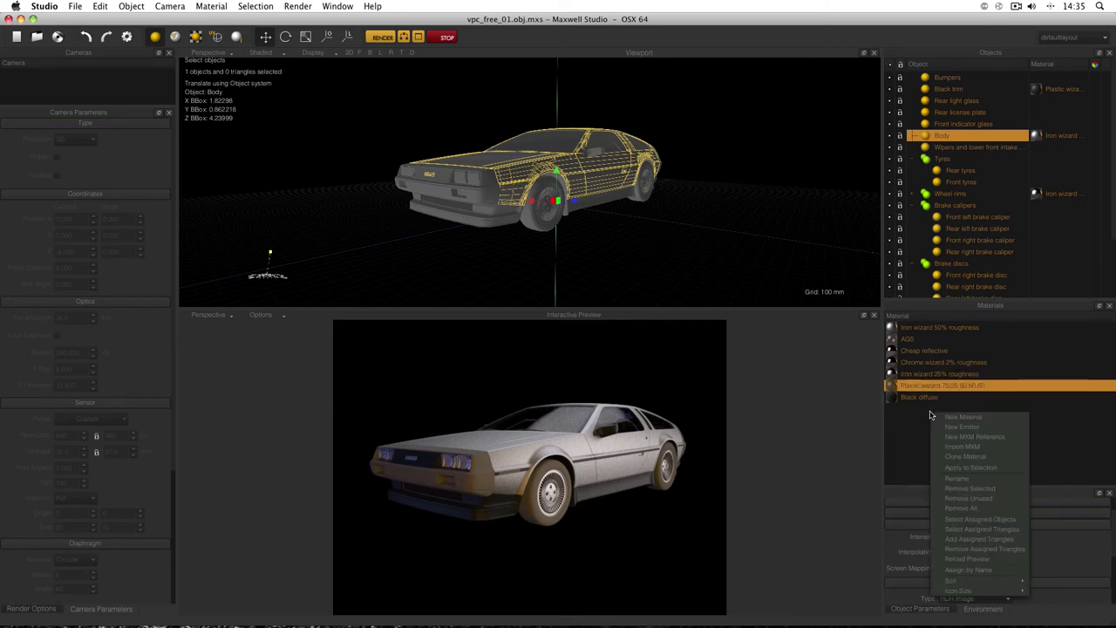
{"action": "left_click", "coordinate": [938, 417]}
{"action": "double_click", "coordinate": [922, 410]}
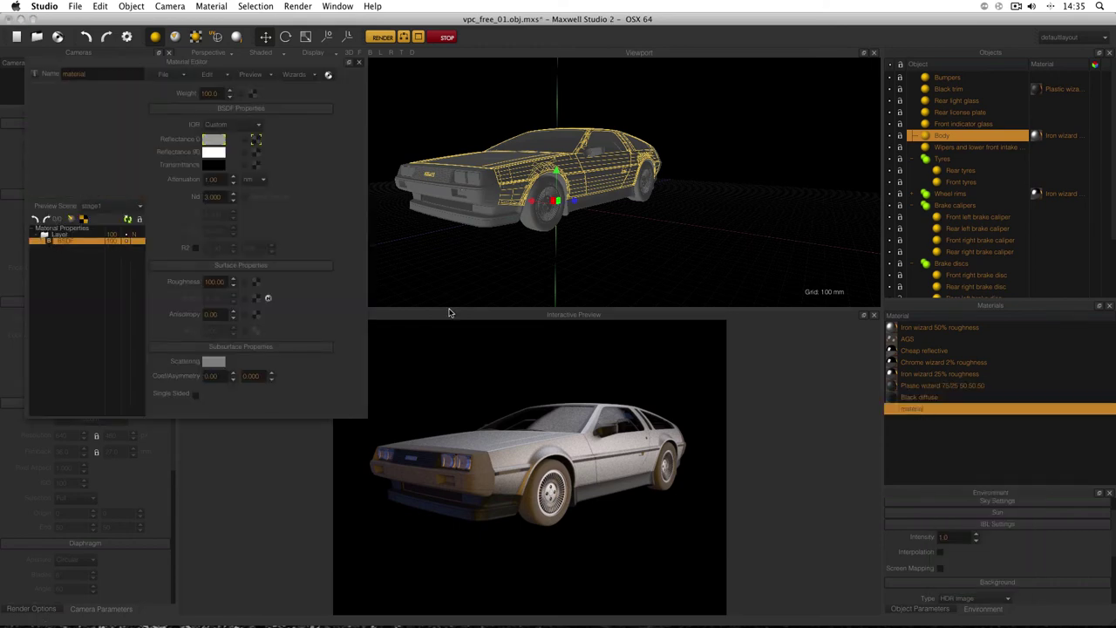
{"action": "left_click", "coordinate": [295, 75]}
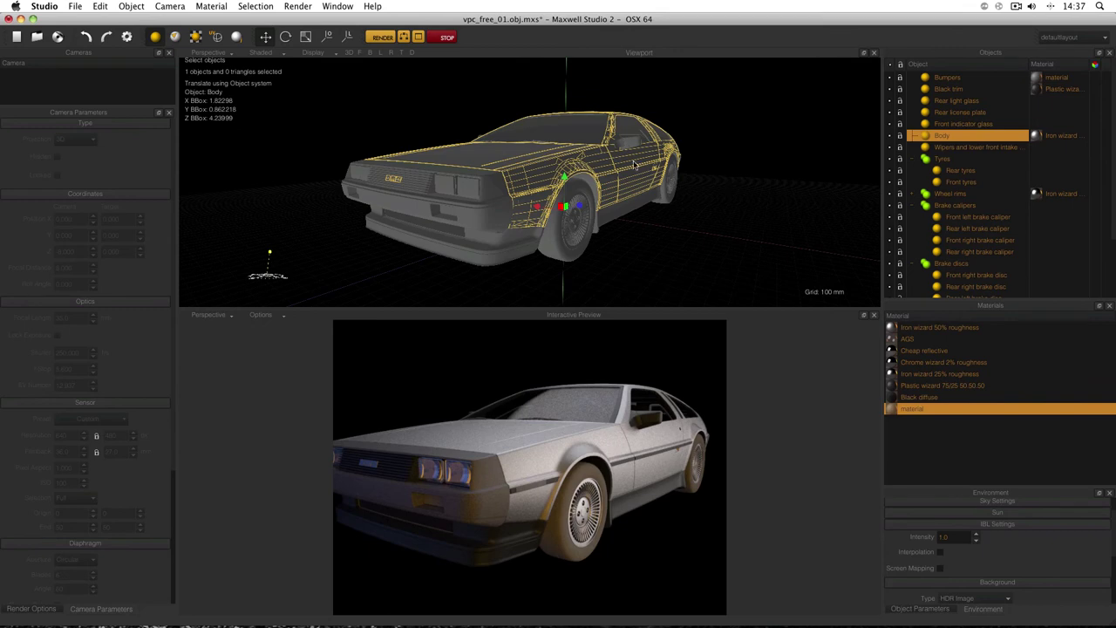
Select the bumpers and rebuild their new material with the Satin wizard
{"action": "left_click", "coordinate": [502, 192]}
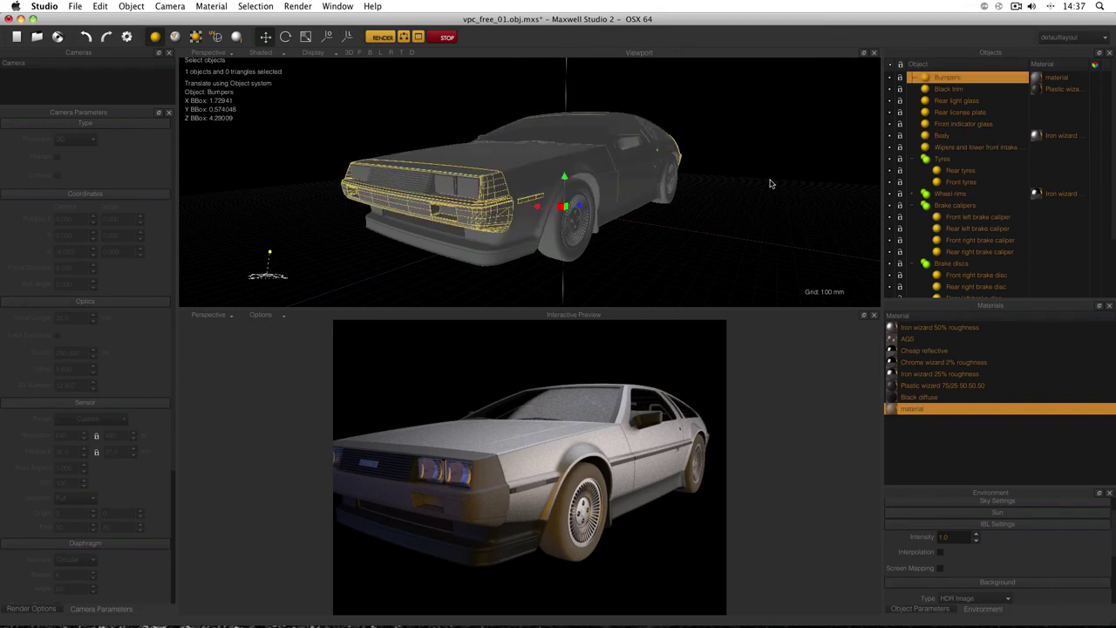
{"action": "double_click", "coordinate": [925, 412]}
{"action": "left_click", "coordinate": [293, 76]}
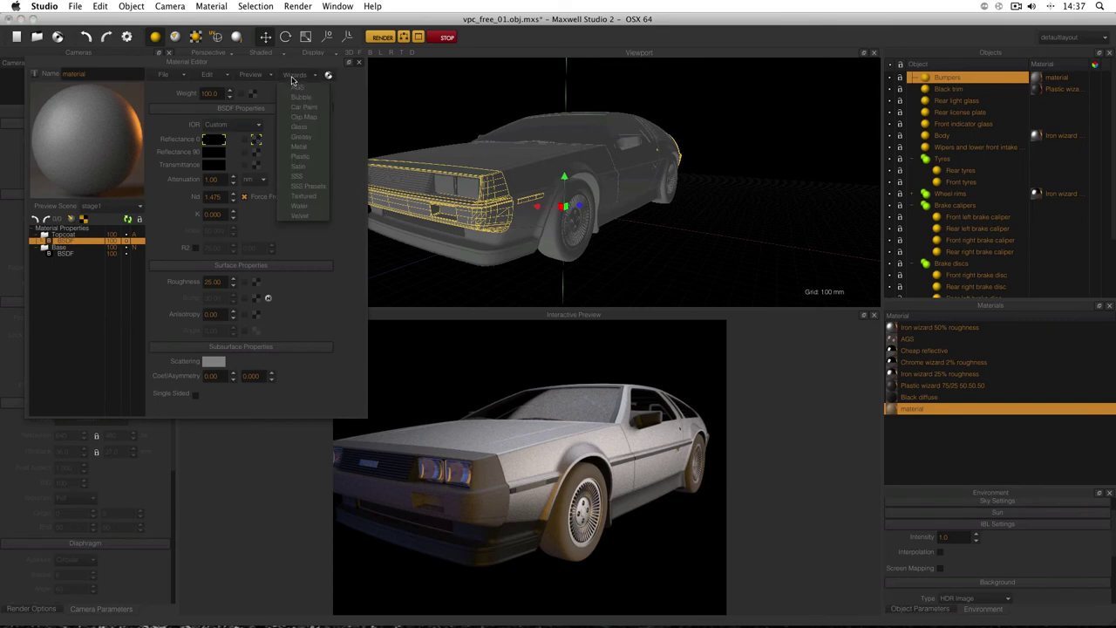
{"action": "left_click", "coordinate": [302, 166]}
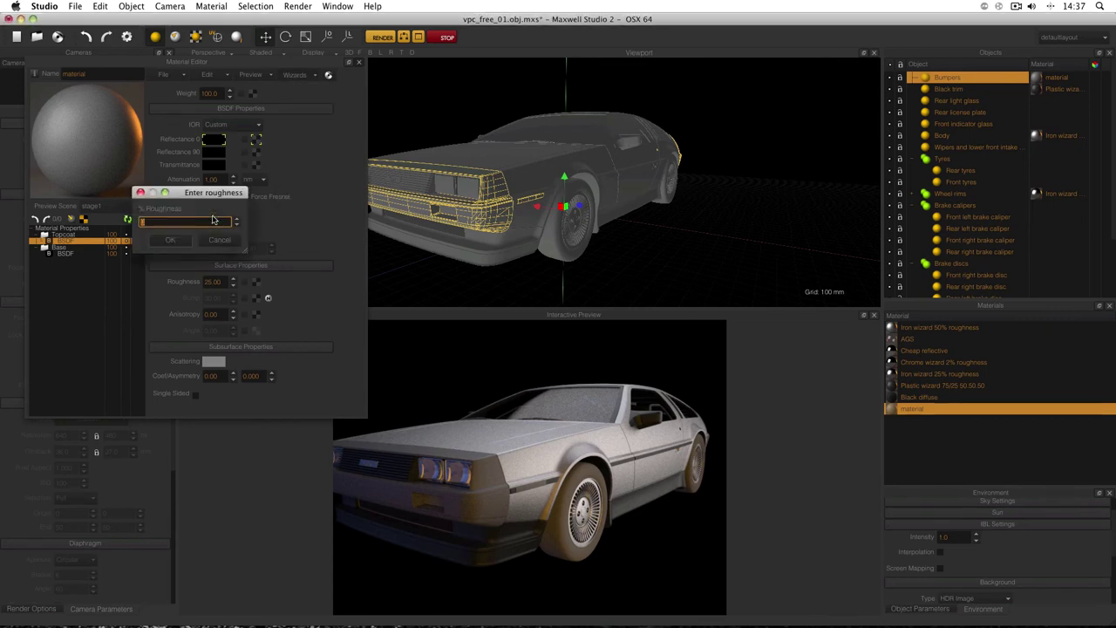
{"action": "key", "text": "Return"}
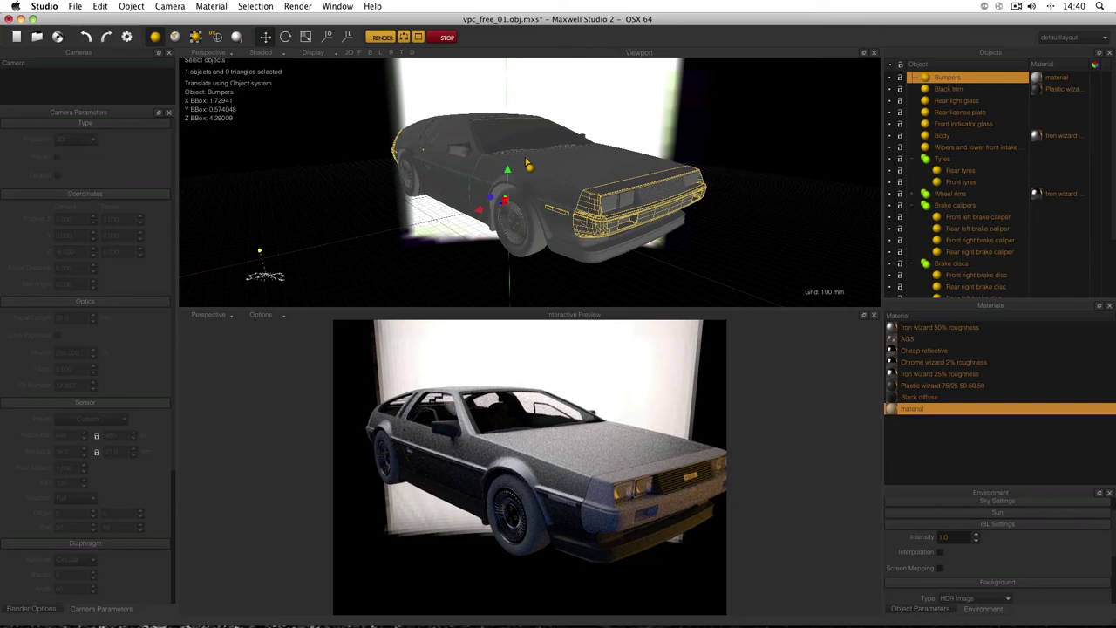
Select the rear light glass at the back of the car and build a second new material with the Glass wizard
{"action": "left_click_drag", "start_coordinate": [489, 158], "coordinate": [513, 151], "text": "alt"}
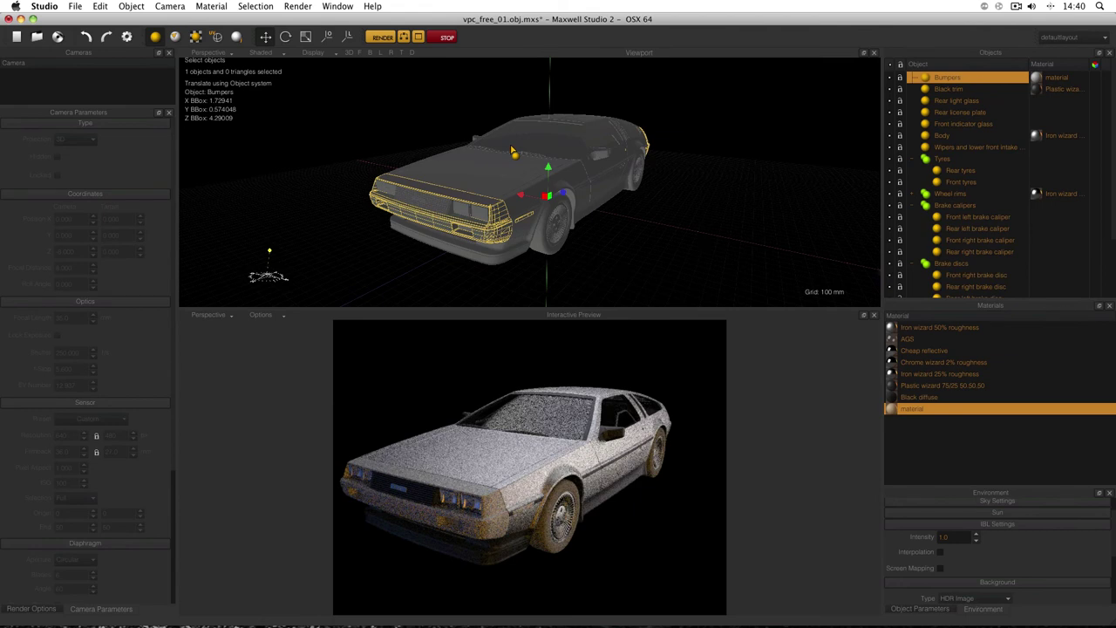
{"action": "left_click", "coordinate": [644, 143]}
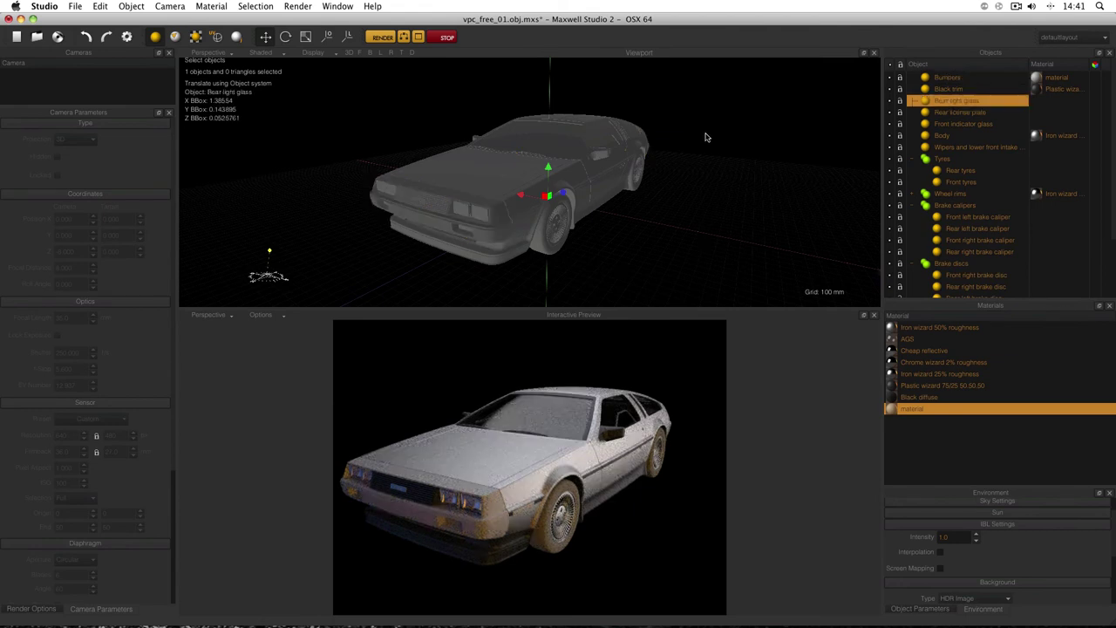
{"action": "left_click_drag", "start_coordinate": [639, 136], "coordinate": [499, 134], "text": "alt"}
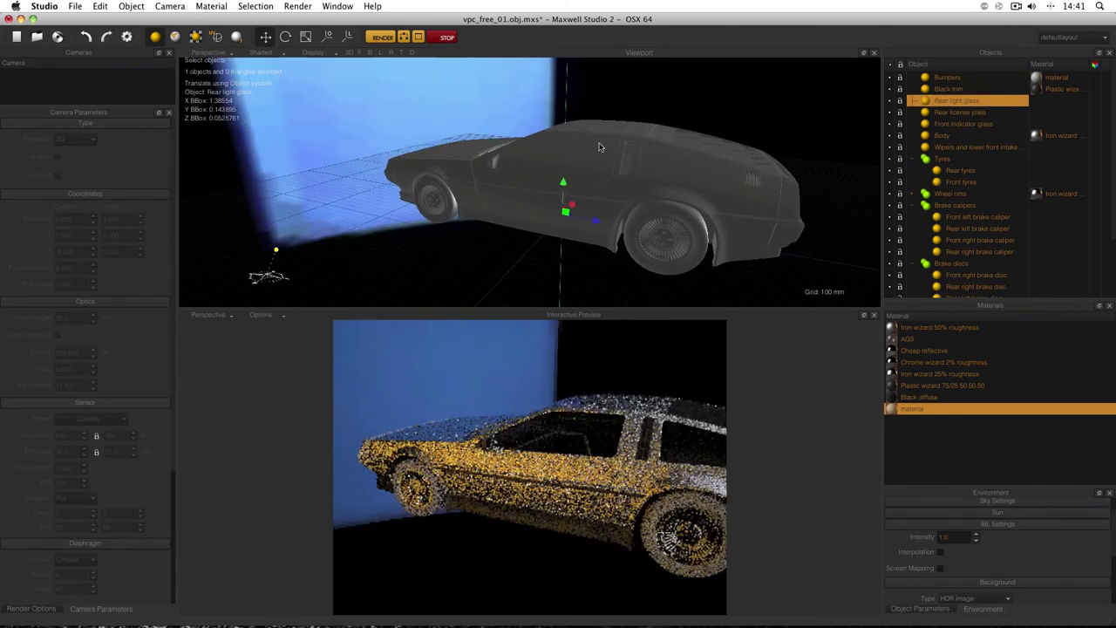
{"action": "left_click_drag", "start_coordinate": [601, 147], "coordinate": [447, 124], "text": "alt"}
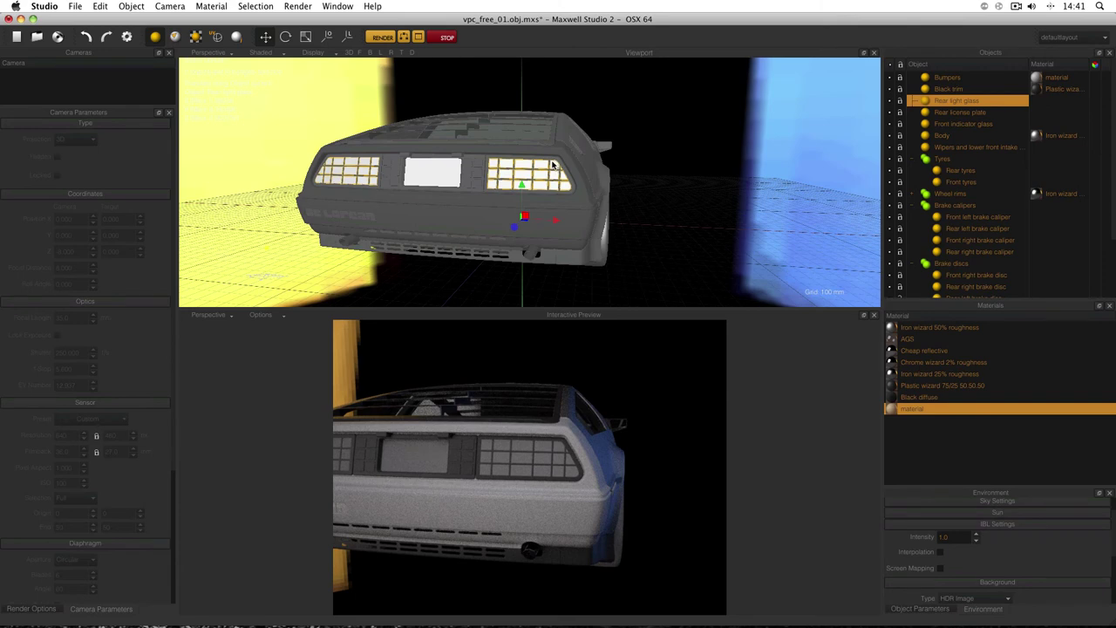
{"action": "left_click_drag", "start_coordinate": [547, 157], "coordinate": [546, 166], "text": "alt"}
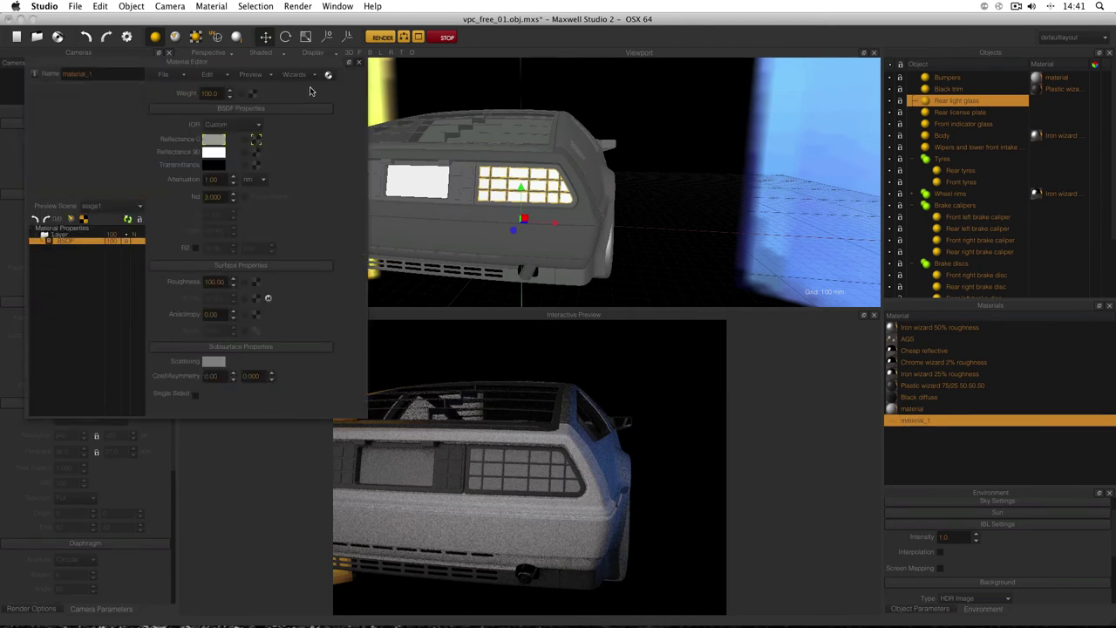
{"action": "left_click", "coordinate": [298, 74]}
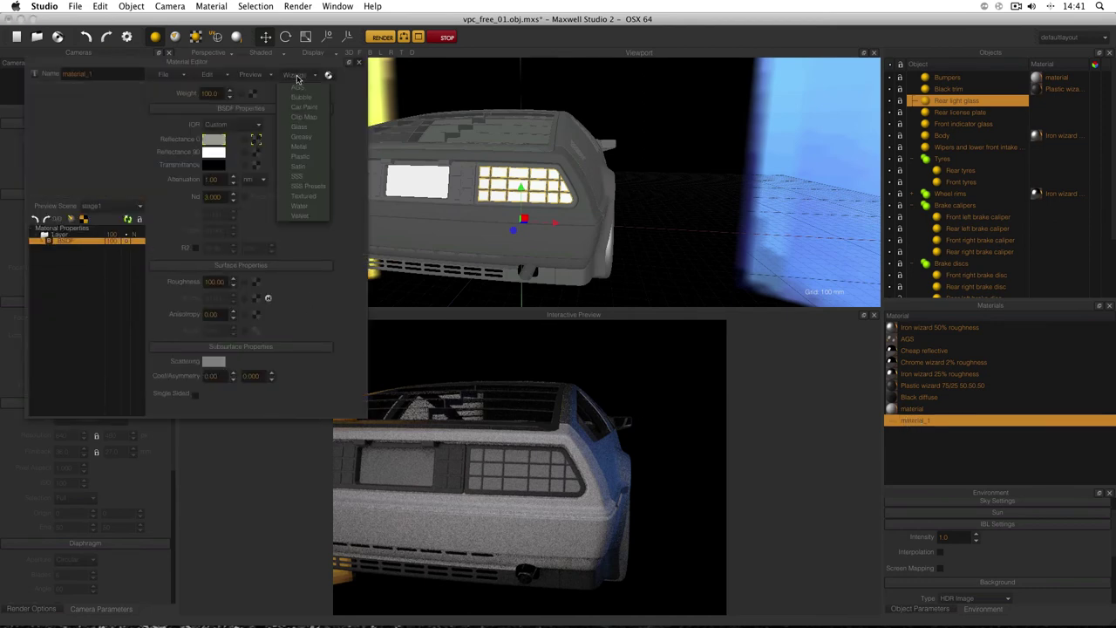
{"action": "left_click", "coordinate": [299, 125]}
{"action": "left_click", "coordinate": [196, 223]}
{"action": "left_click", "coordinate": [195, 245]}
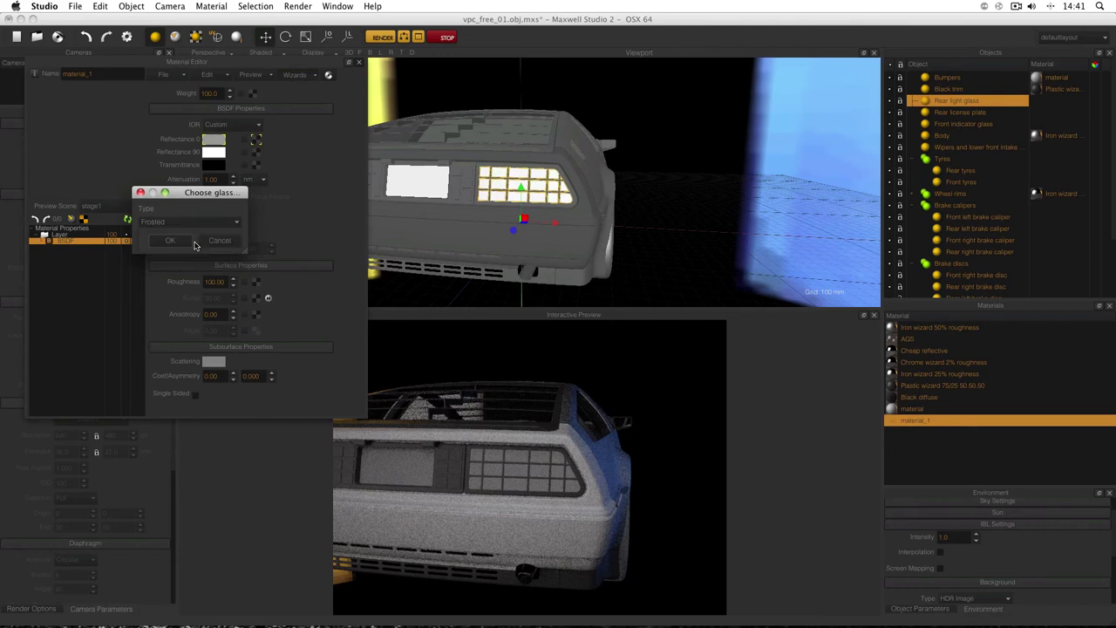
{"action": "left_click", "coordinate": [194, 226]}
{"action": "left_click", "coordinate": [185, 238]}
{"action": "left_click", "coordinate": [179, 241]}
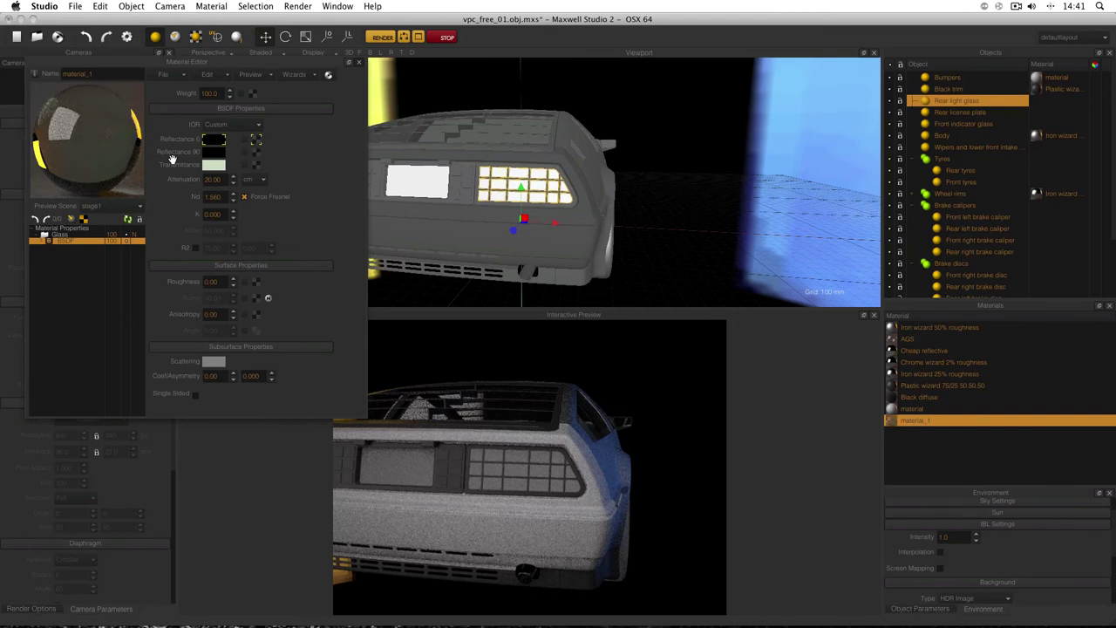
Tint the glass material's transmittance red by setting its colour hue to 0
{"action": "left_click", "coordinate": [216, 165]}
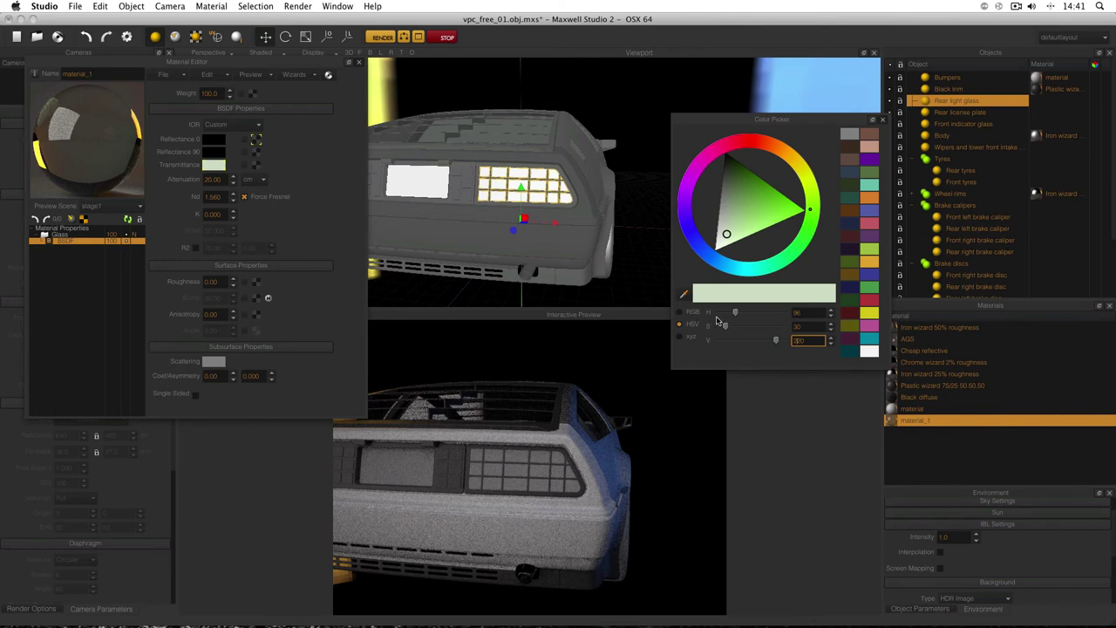
{"action": "left_click_drag", "start_coordinate": [735, 312], "coordinate": [705, 316]}
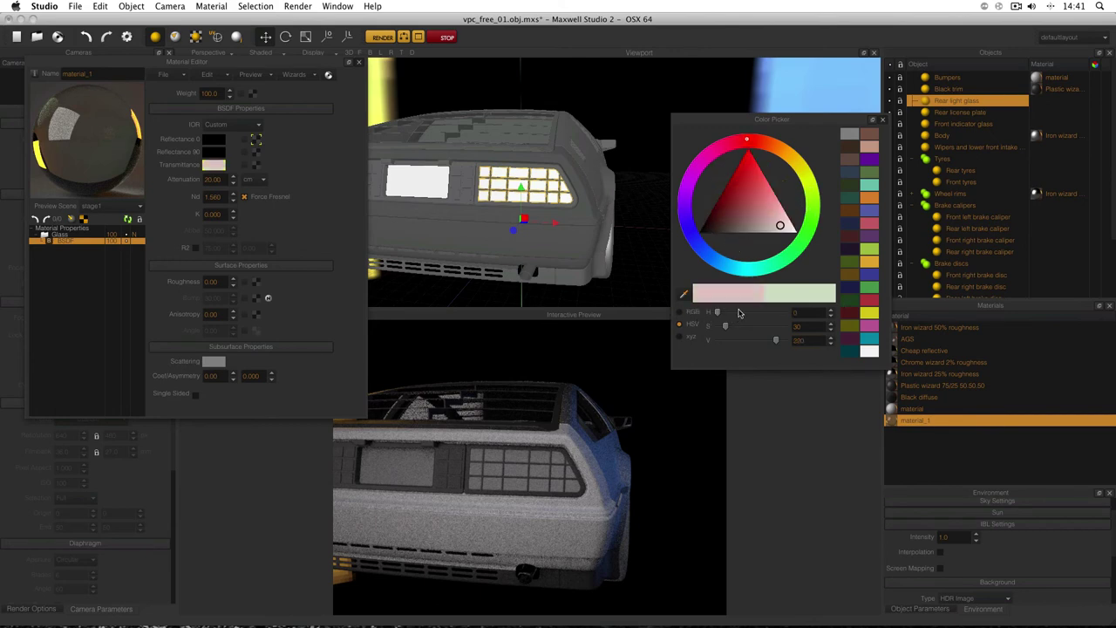
{"action": "left_click", "coordinate": [883, 121]}
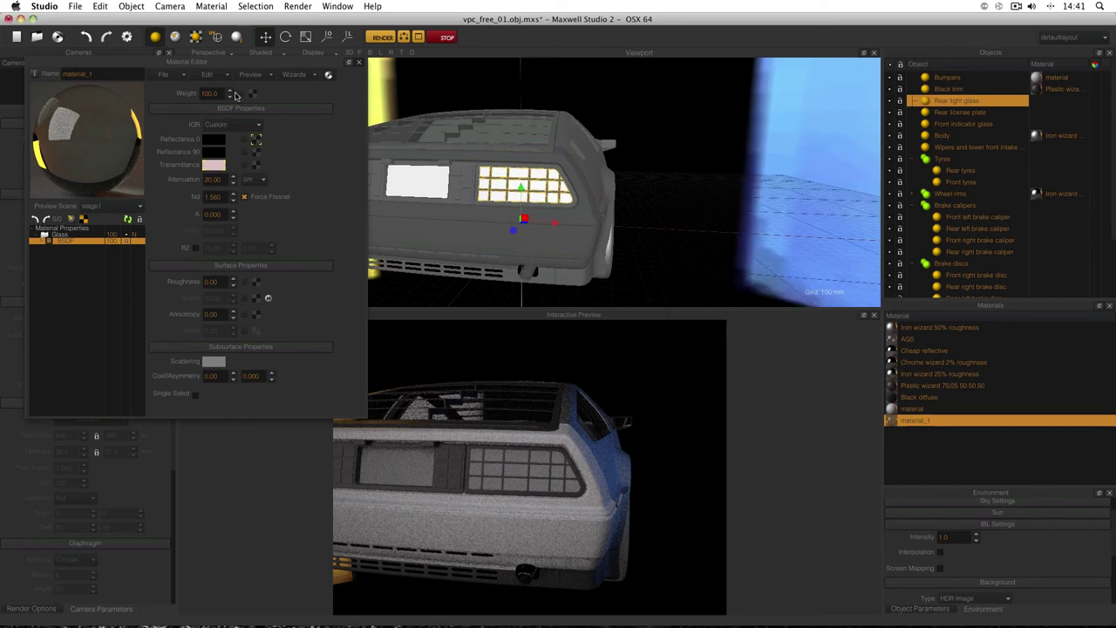
Set the glass material's attenuation distance to 1 and assign the material to the rear light glass
{"action": "double_click", "coordinate": [212, 182]}
{"action": "left_click_drag", "start_coordinate": [917, 422], "coordinate": [959, 101]}
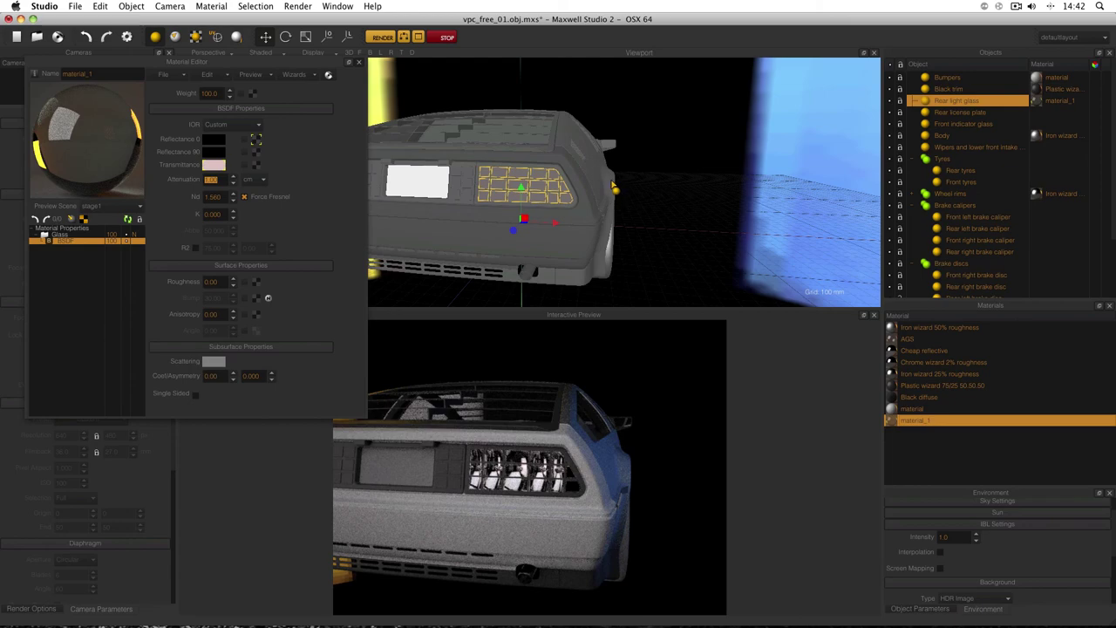
{"action": "left_click_drag", "start_coordinate": [605, 183], "coordinate": [506, 170], "text": "alt"}
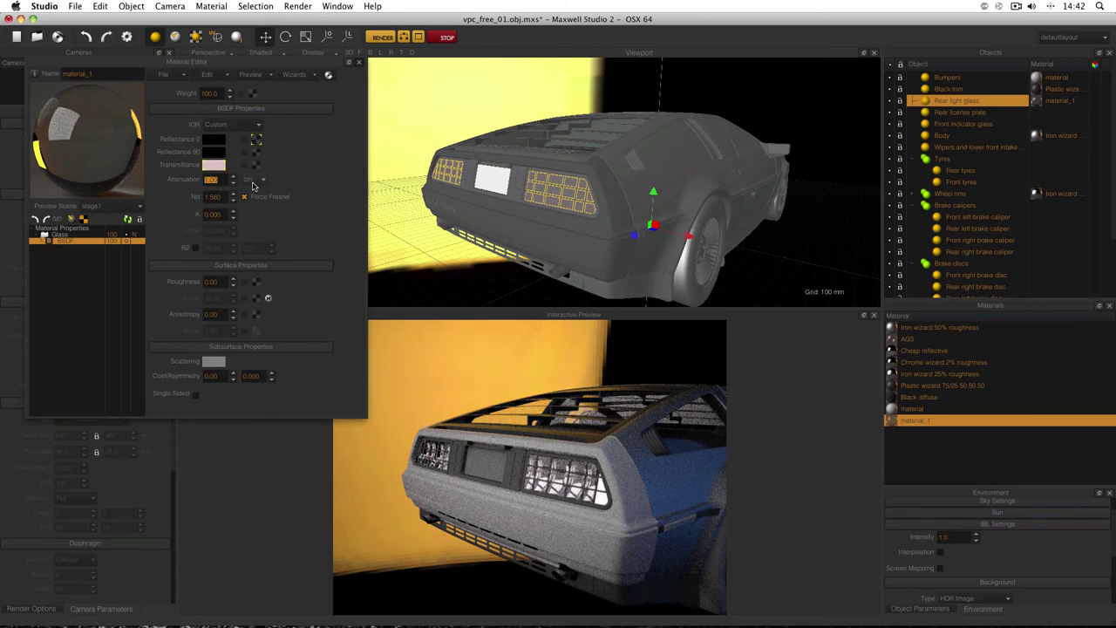
Try mm and um as the attenuation unit of the rear light glass material
{"action": "left_click", "coordinate": [256, 180]}
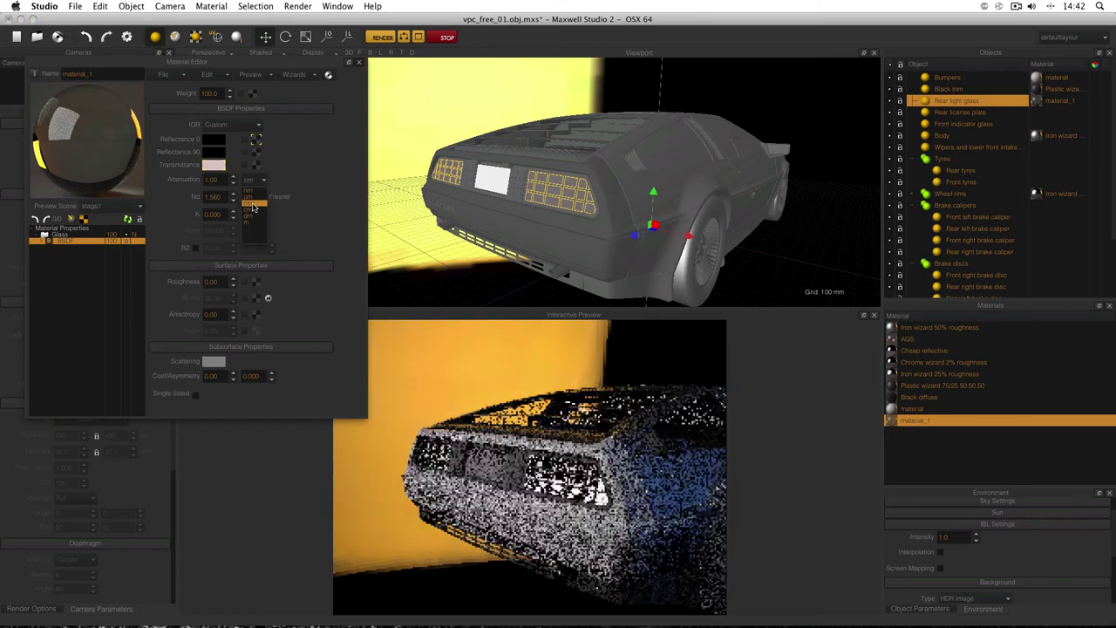
{"action": "left_click", "coordinate": [256, 192]}
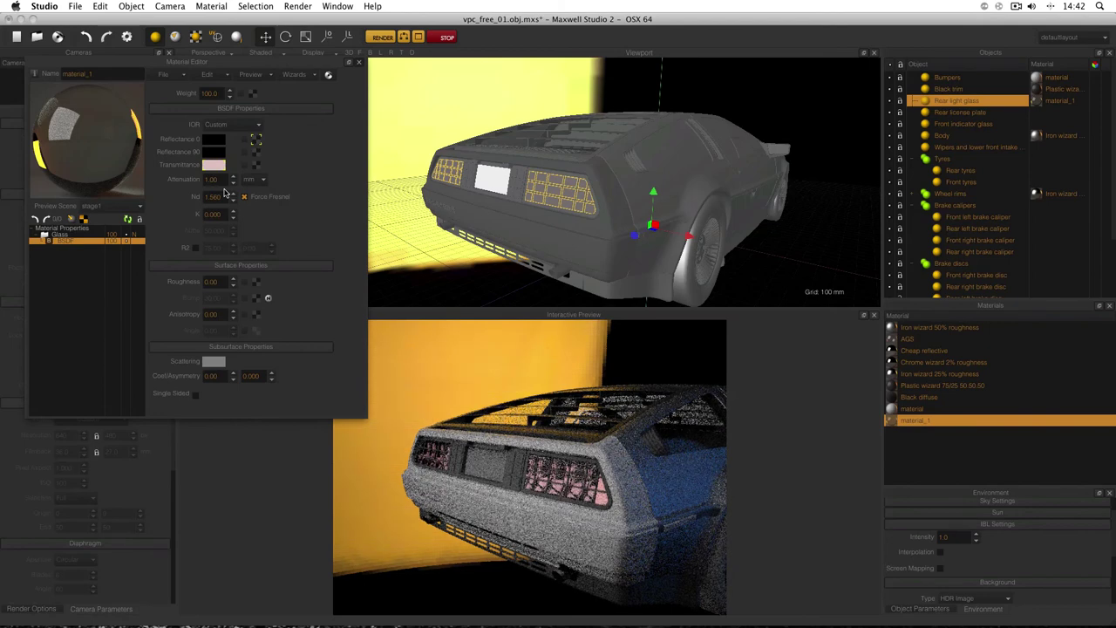
{"action": "left_click", "coordinate": [256, 180]}
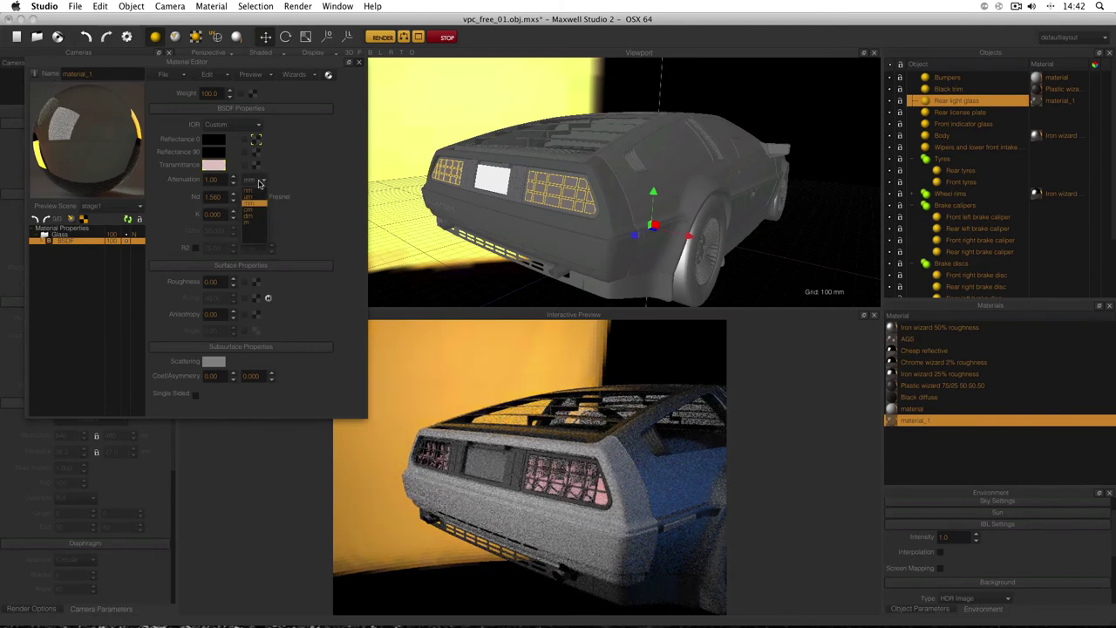
{"action": "left_click", "coordinate": [256, 199]}
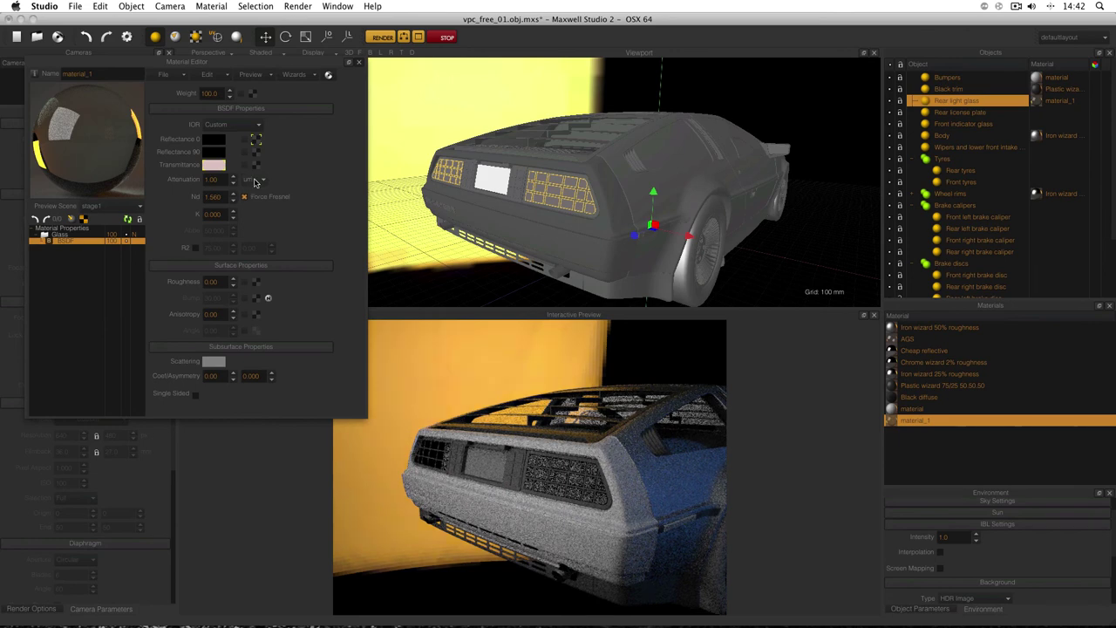
Compare the rear light glass with an attenuation unit of mm and return the unit to um
{"action": "left_click", "coordinate": [255, 180]}
{"action": "left_click", "coordinate": [255, 201]}
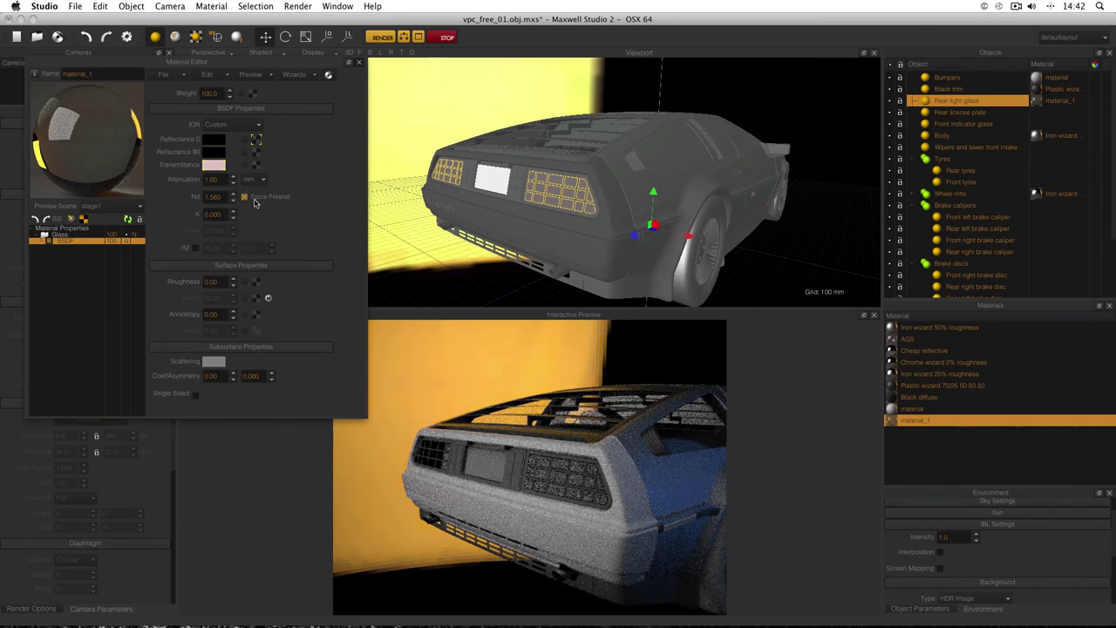
{"action": "left_click", "coordinate": [252, 180]}
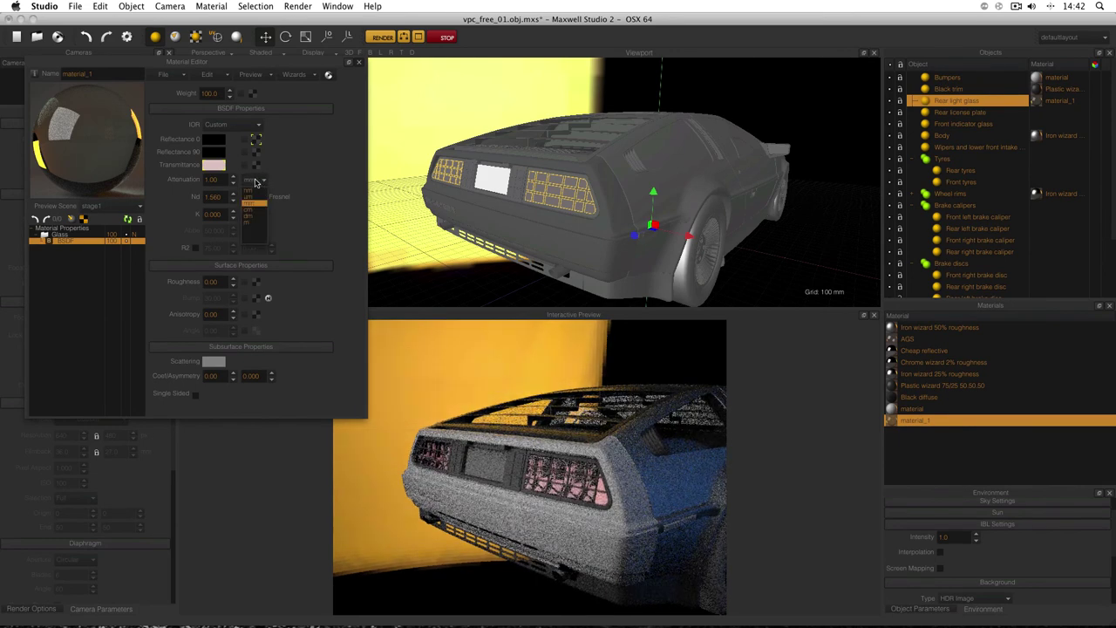
{"action": "left_click", "coordinate": [254, 199]}
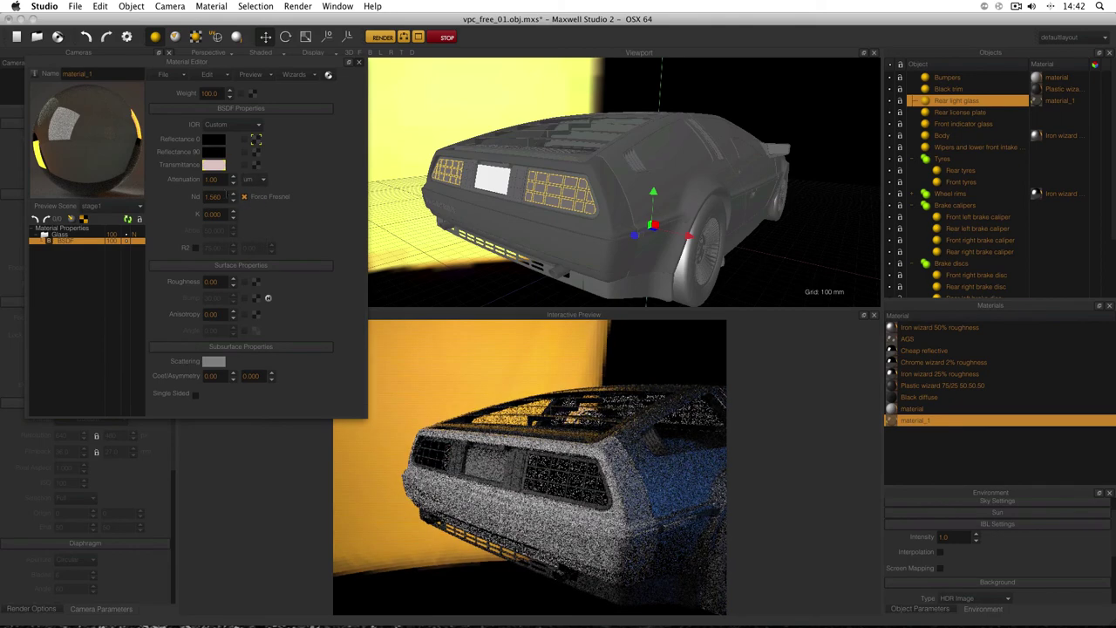
Try an attenuation distance of 100 um on the rear light glass material and settle on 250 um
{"action": "left_click", "coordinate": [212, 179]}
{"action": "type", "text": "1"}
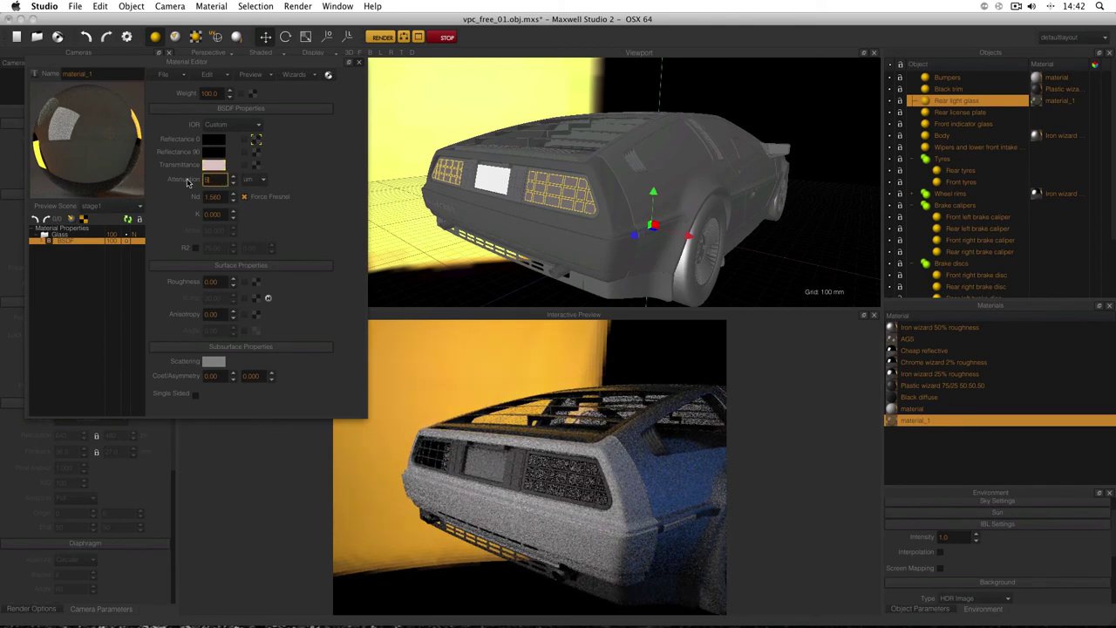
{"action": "type", "text": "00"}
{"action": "key", "text": "Return"}
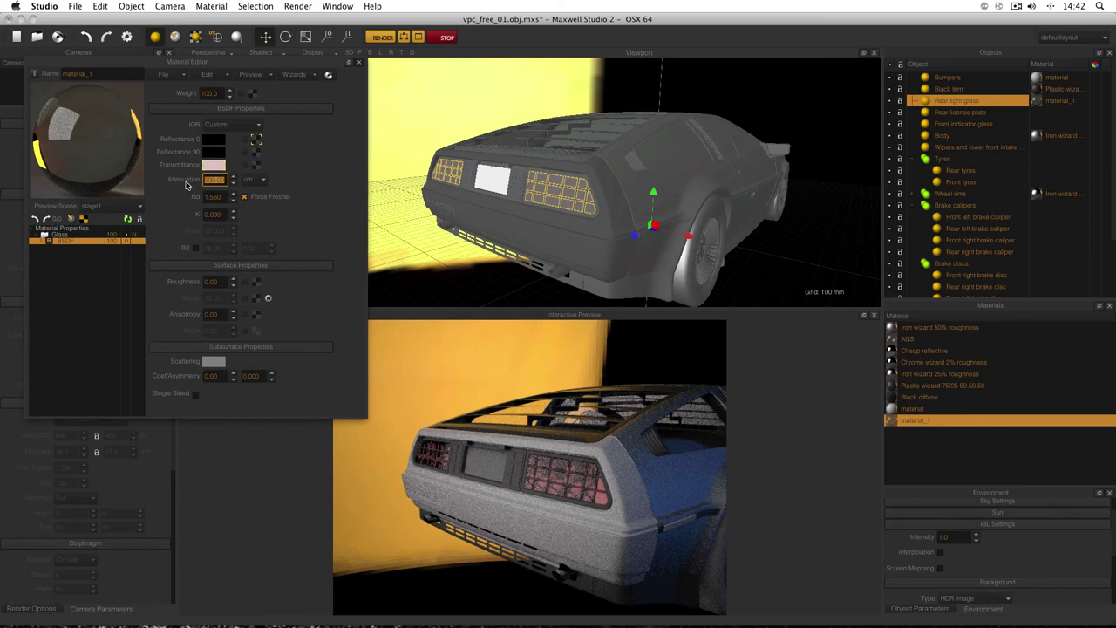
{"action": "key", "text": "Return"}
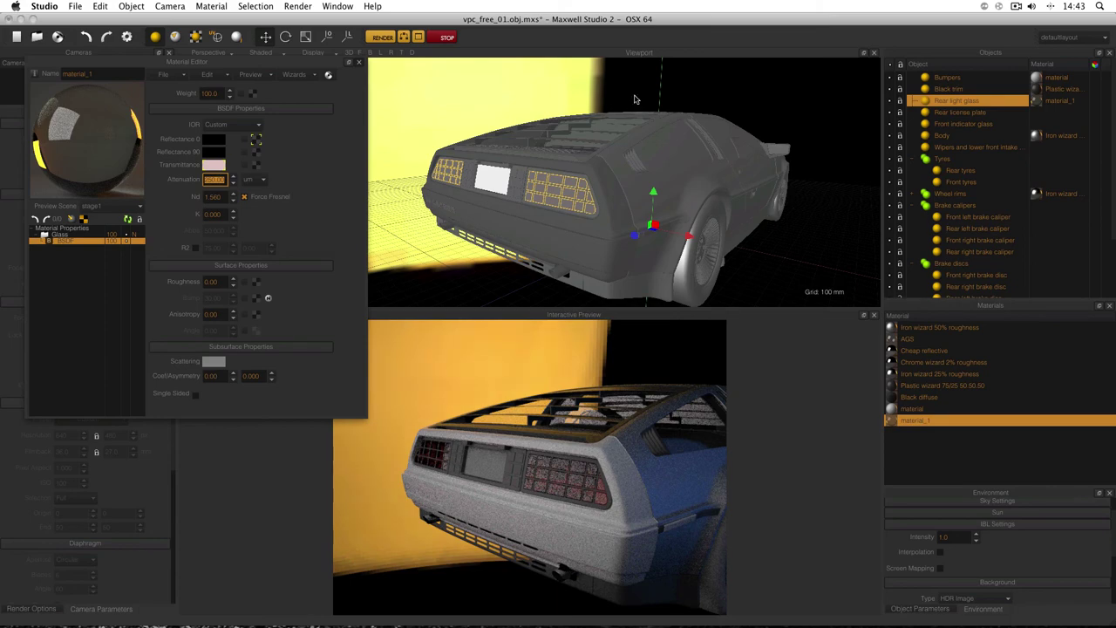
{"action": "left_click_drag", "start_coordinate": [654, 98], "coordinate": [613, 123], "text": "alt"}
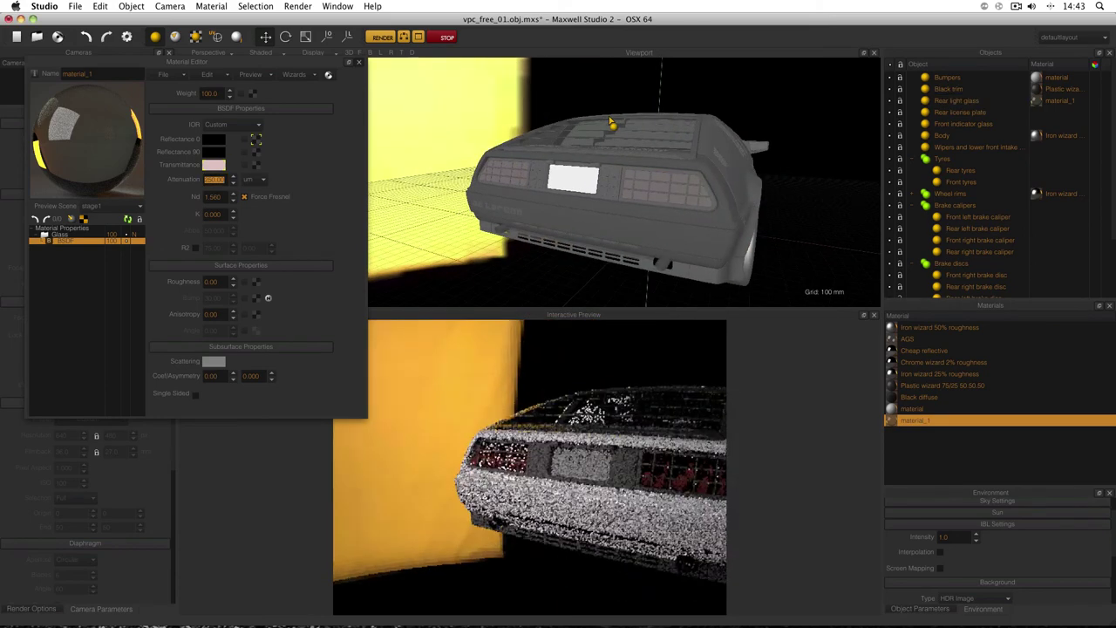
Rename the rear light glass material to Red glass and the bumper material to Grey plastic
{"action": "double_click", "coordinate": [919, 422]}
{"action": "type", "text": "FE"}
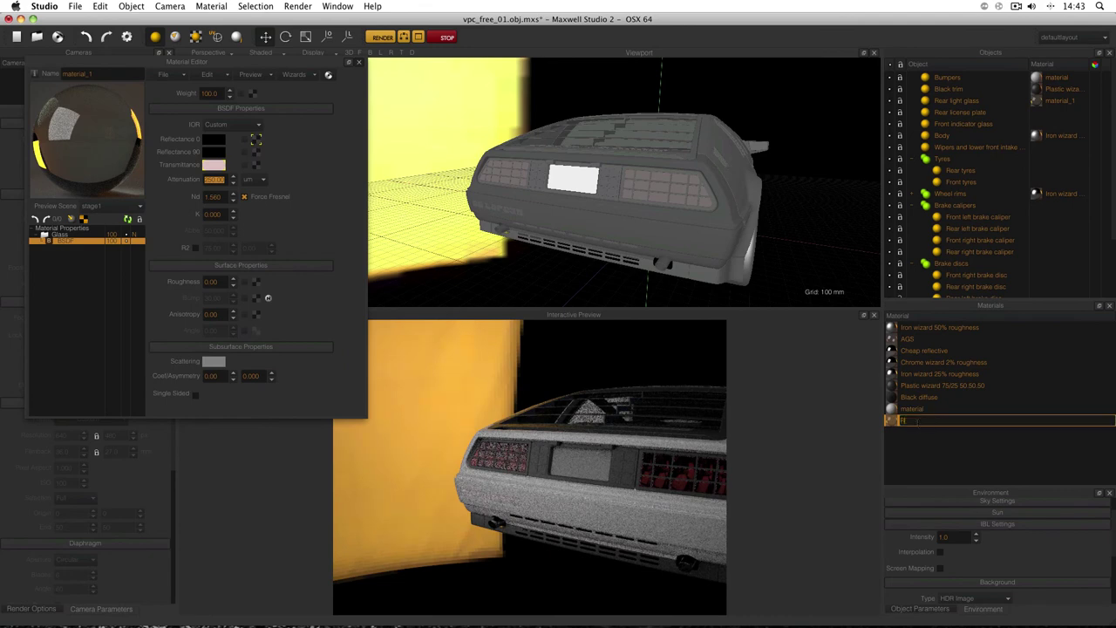
{"action": "key", "text": "Return"}
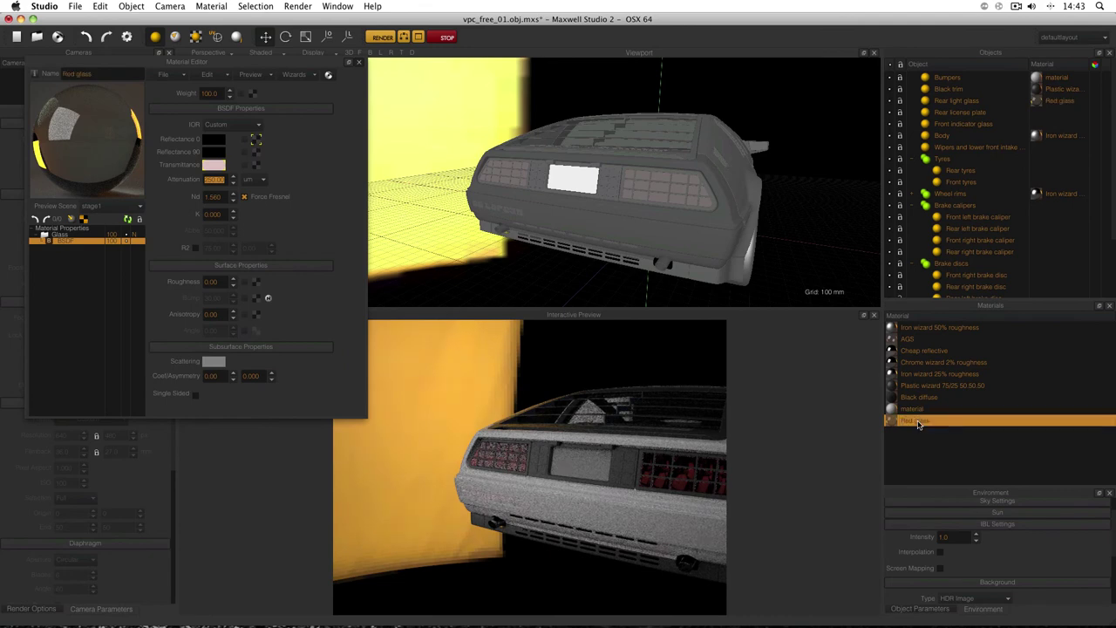
{"action": "left_click", "coordinate": [917, 411]}
{"action": "double_click", "coordinate": [917, 411]}
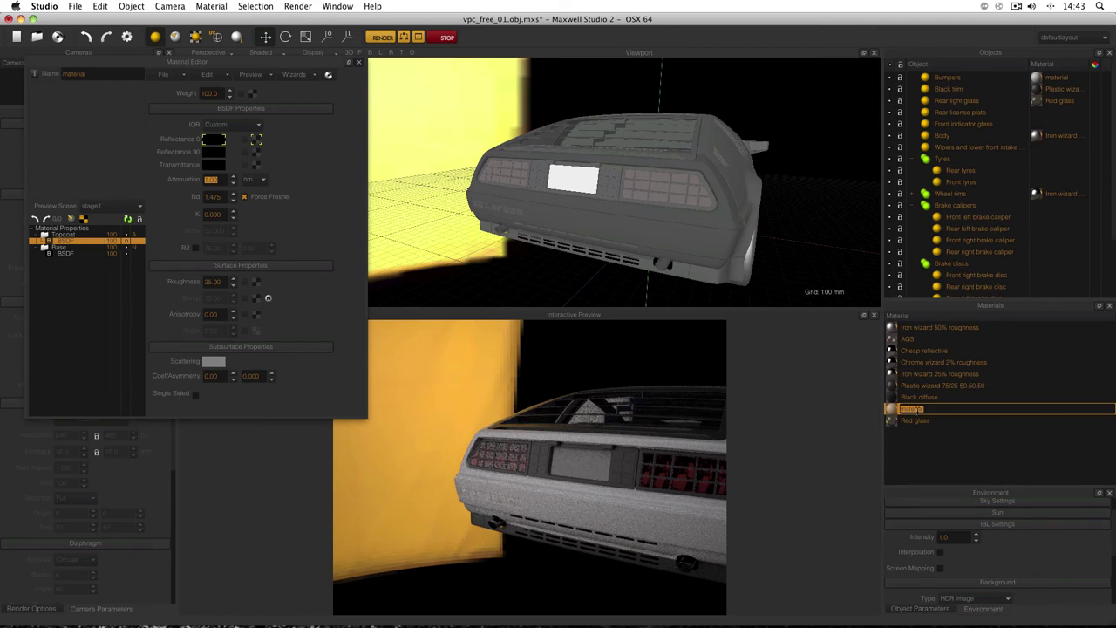
{"action": "type", "text": "Gl"}
{"action": "type", "text": "ey plastic"}
{"action": "key", "text": "Return"}
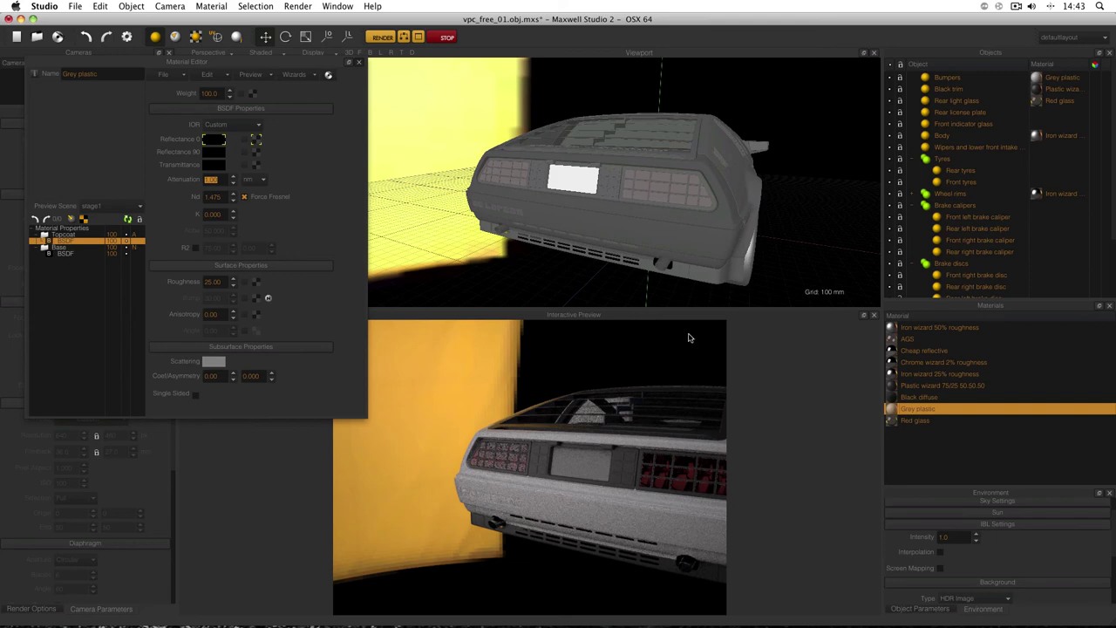
Refresh the preview of the Red glass material, clone it and select the copy
{"action": "left_click", "coordinate": [934, 422]}
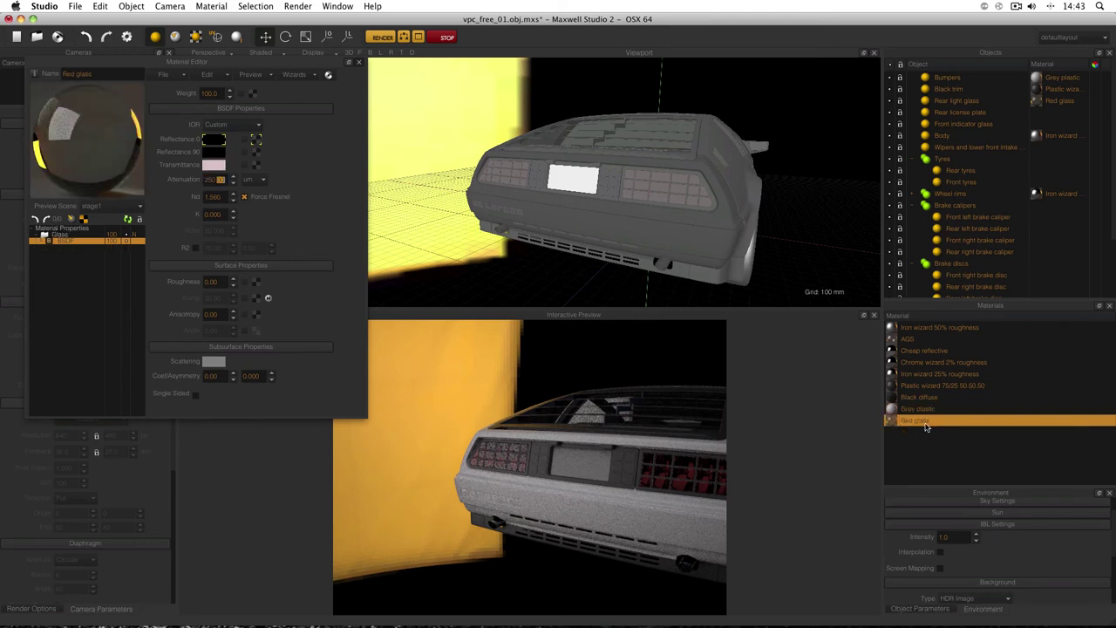
{"action": "left_click", "coordinate": [128, 220]}
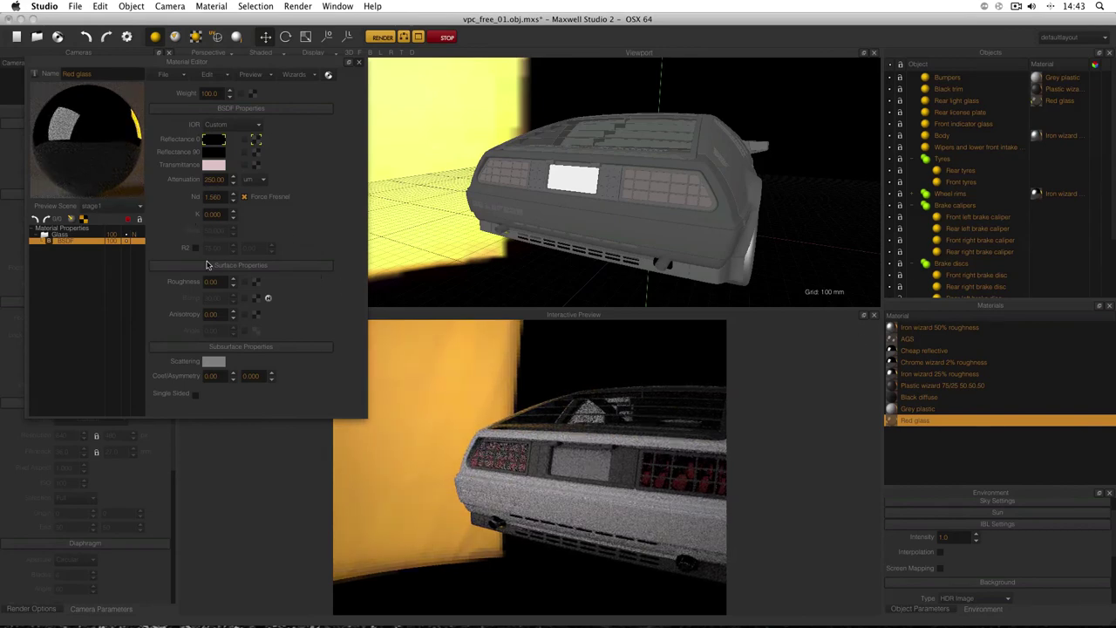
{"action": "right_click", "coordinate": [921, 423]}
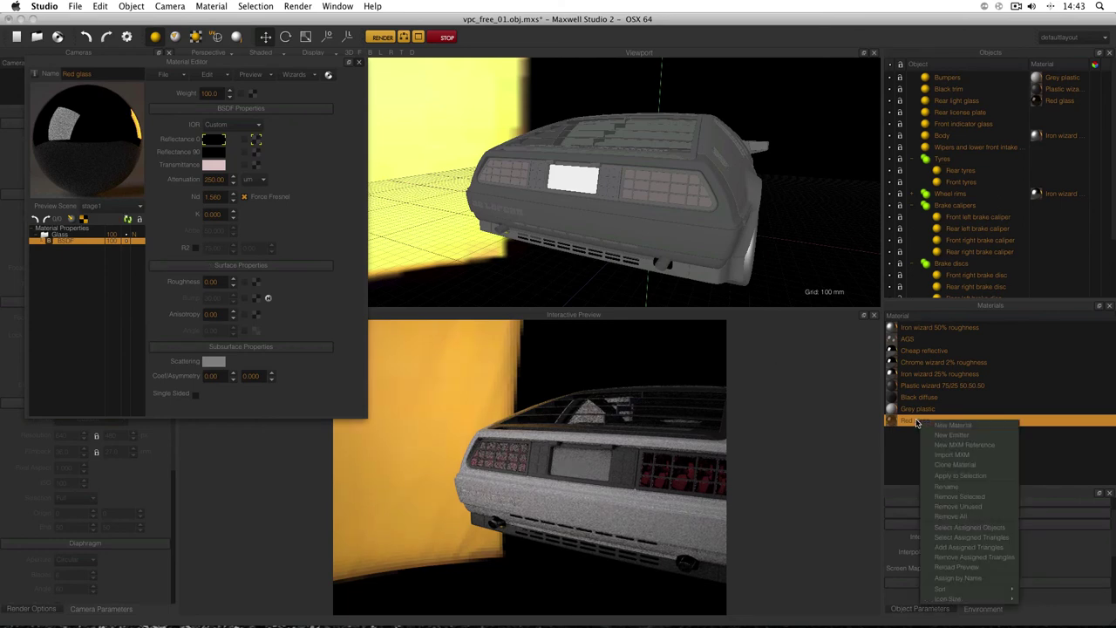
{"action": "left_click", "coordinate": [965, 466]}
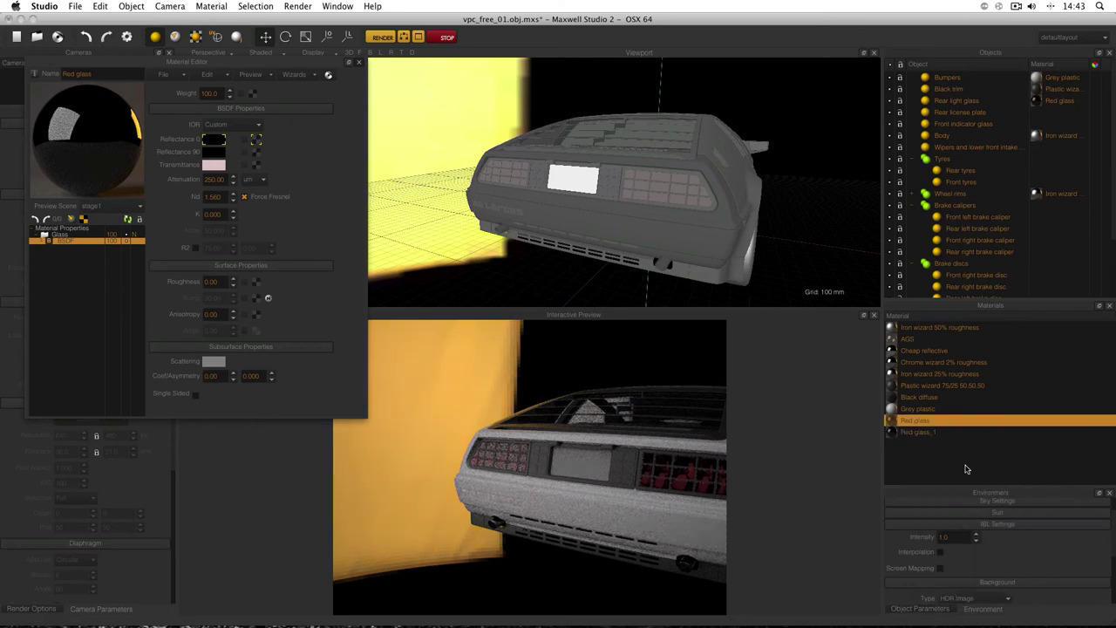
{"action": "left_click", "coordinate": [924, 433]}
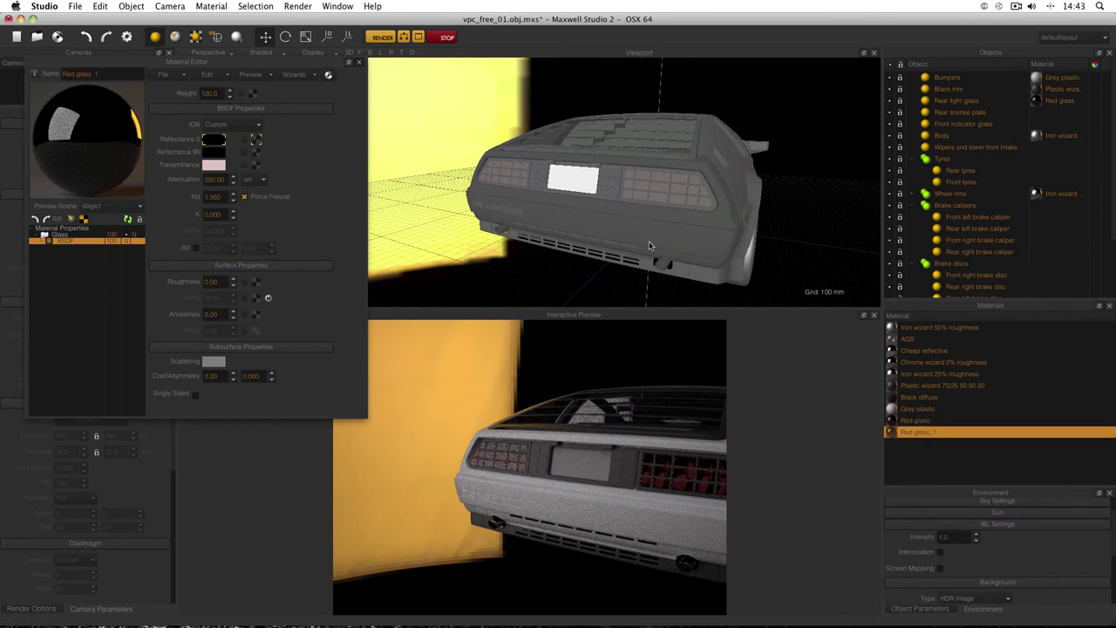
Shift the hue of the cloned glass material's transmittance colour from red to orange
{"action": "left_click", "coordinate": [212, 165]}
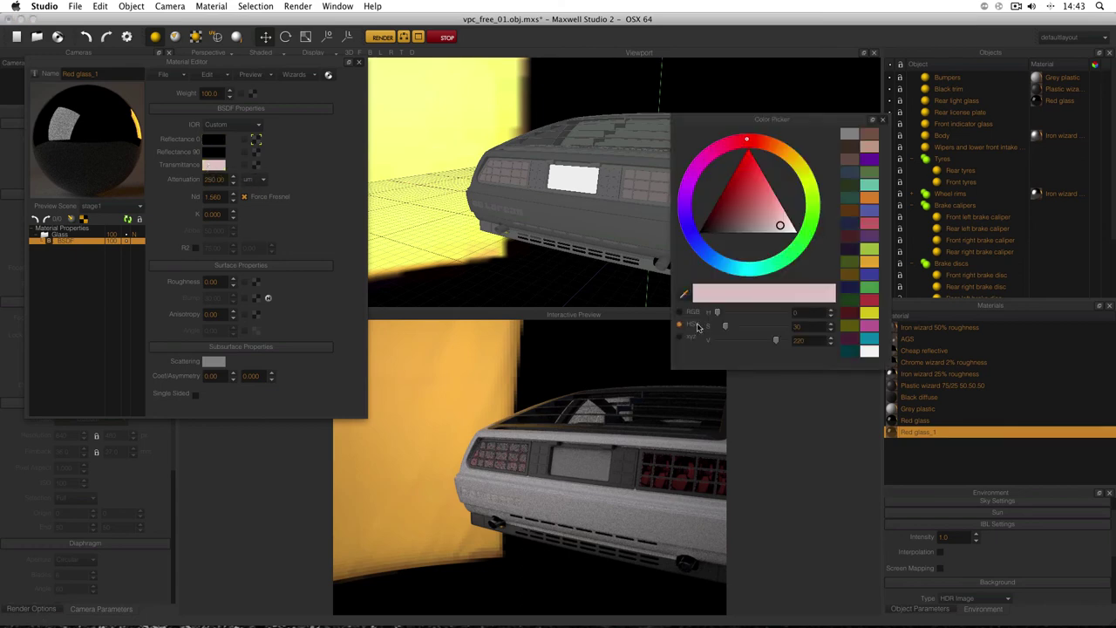
{"action": "left_click_drag", "start_coordinate": [718, 312], "coordinate": [722, 314]}
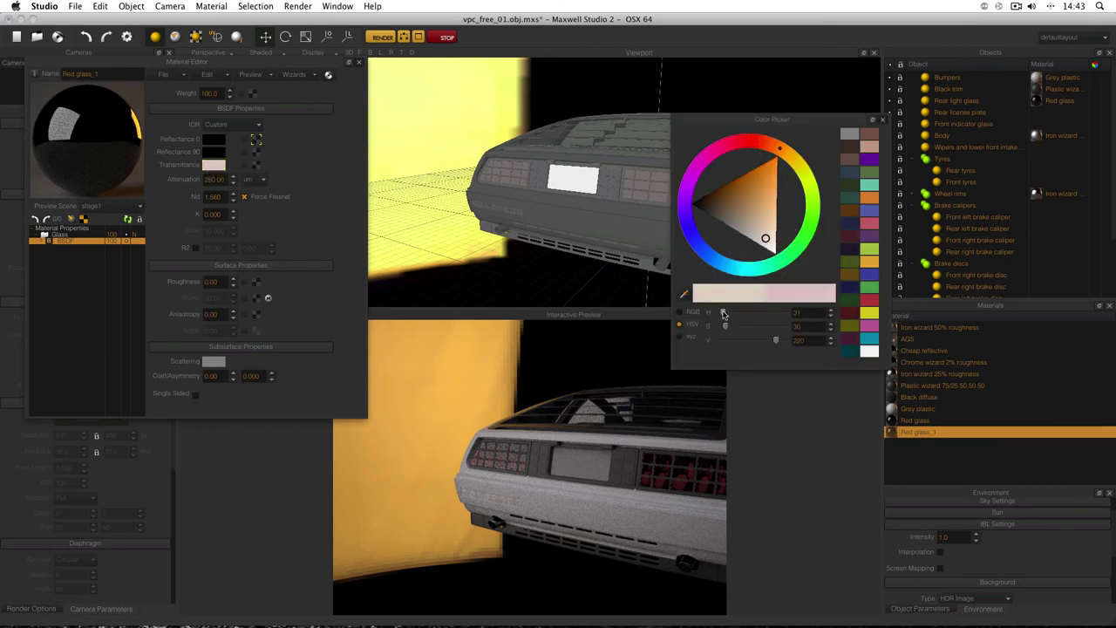
{"action": "left_click", "coordinate": [831, 312]}
{"action": "left_click", "coordinate": [884, 121]}
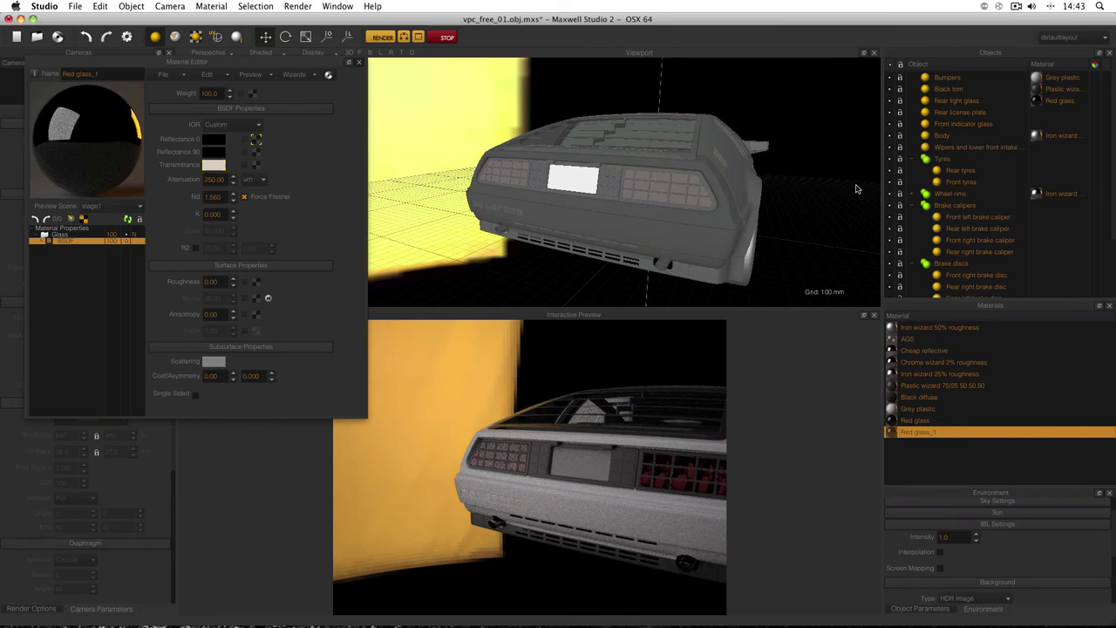
Assign the cloned glass material to the front indicator glass on the car's nose
{"action": "left_click_drag", "start_coordinate": [847, 137], "coordinate": [655, 206], "text": "alt"}
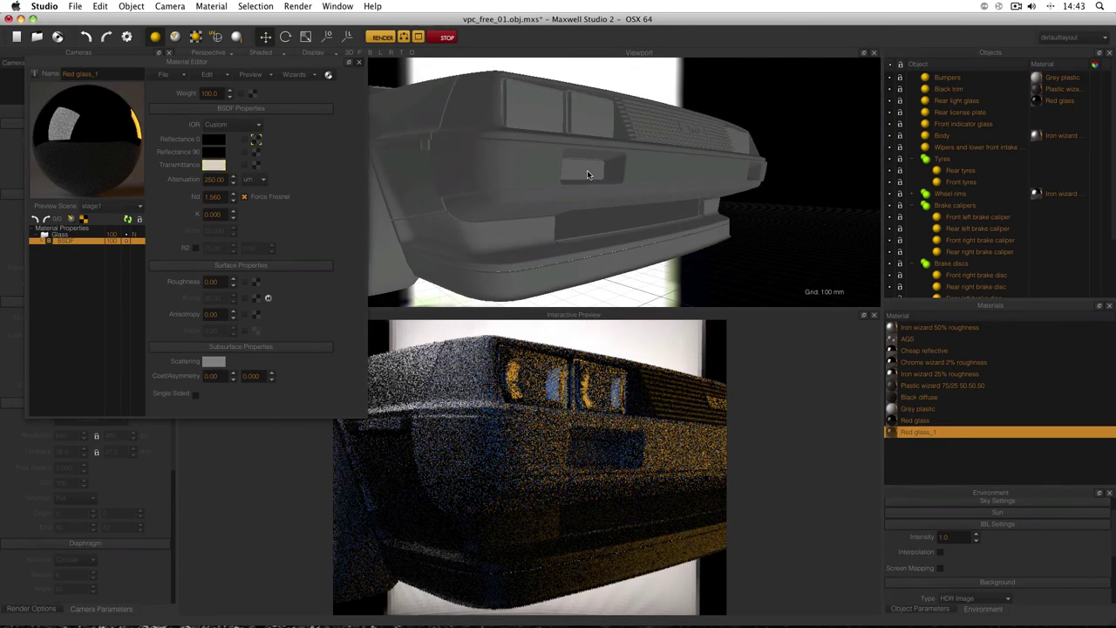
{"action": "left_click", "coordinate": [590, 179]}
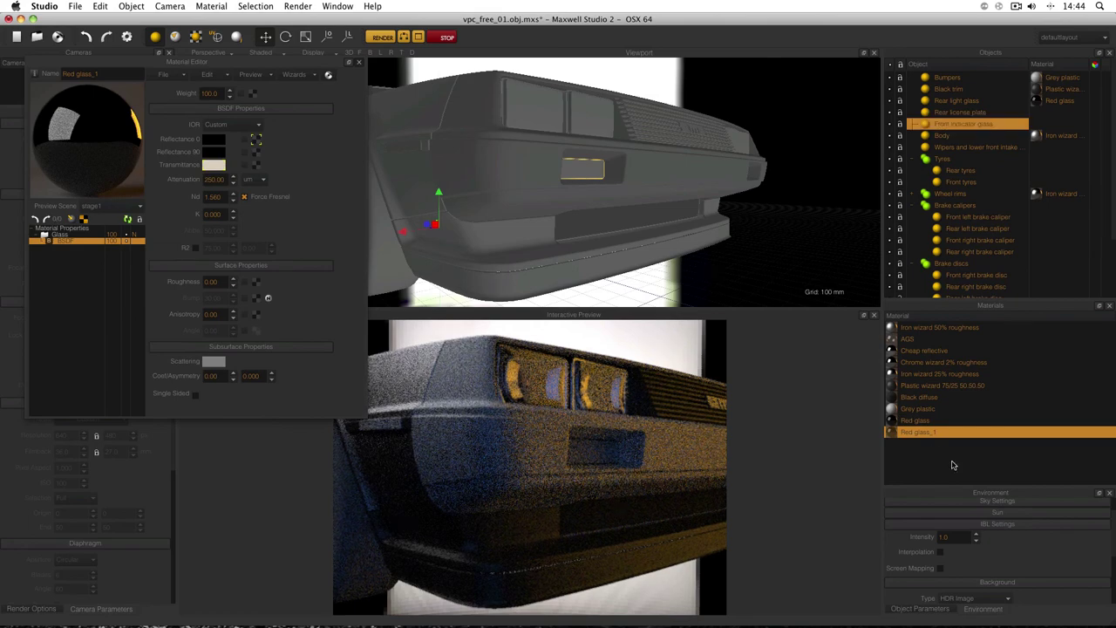
{"action": "left_click_drag", "start_coordinate": [930, 438], "coordinate": [968, 127]}
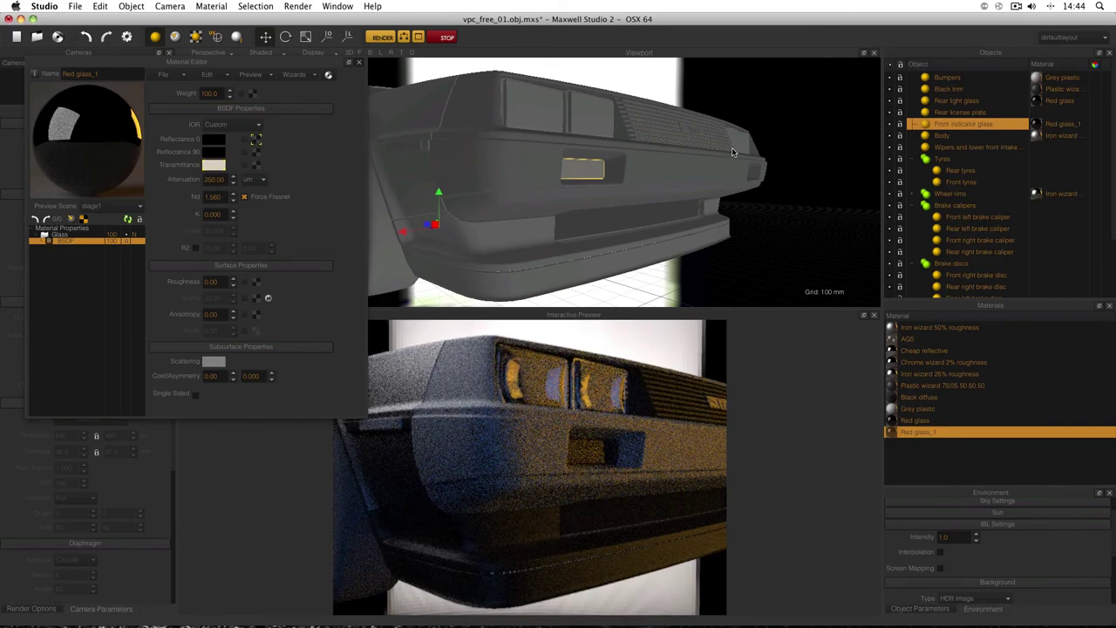
Set the first offset value of the environment's HDR background to 180 so the car's front is lit differently
{"action": "left_click_drag", "start_coordinate": [733, 152], "coordinate": [515, 170], "text": "alt"}
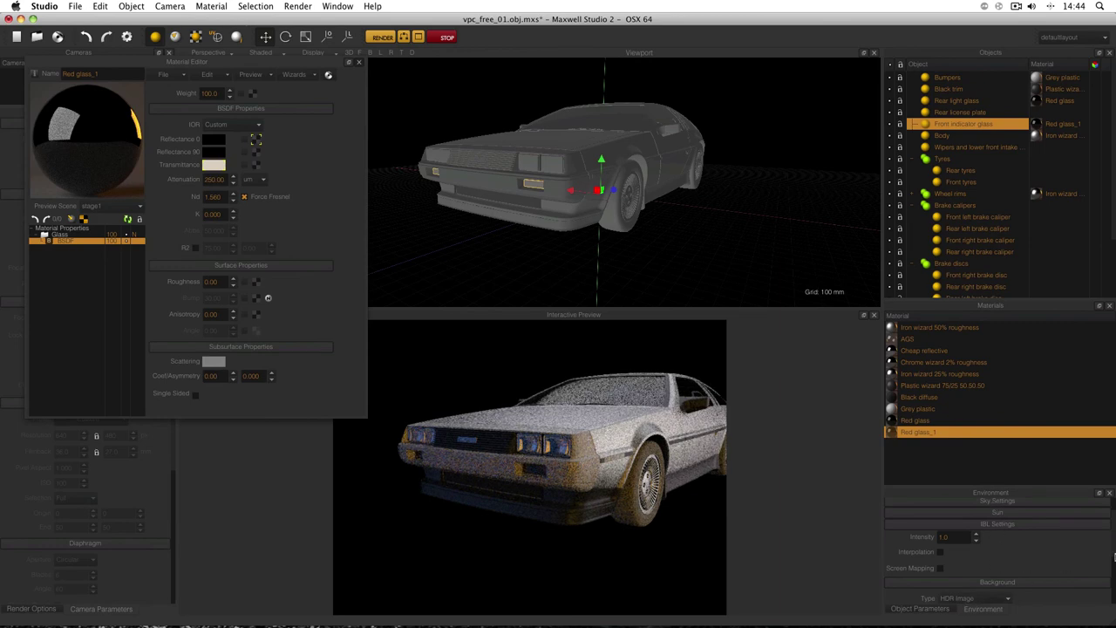
{"action": "scroll", "coordinate": [1002, 567], "scroll_direction": "down", "scroll_amount": 3}
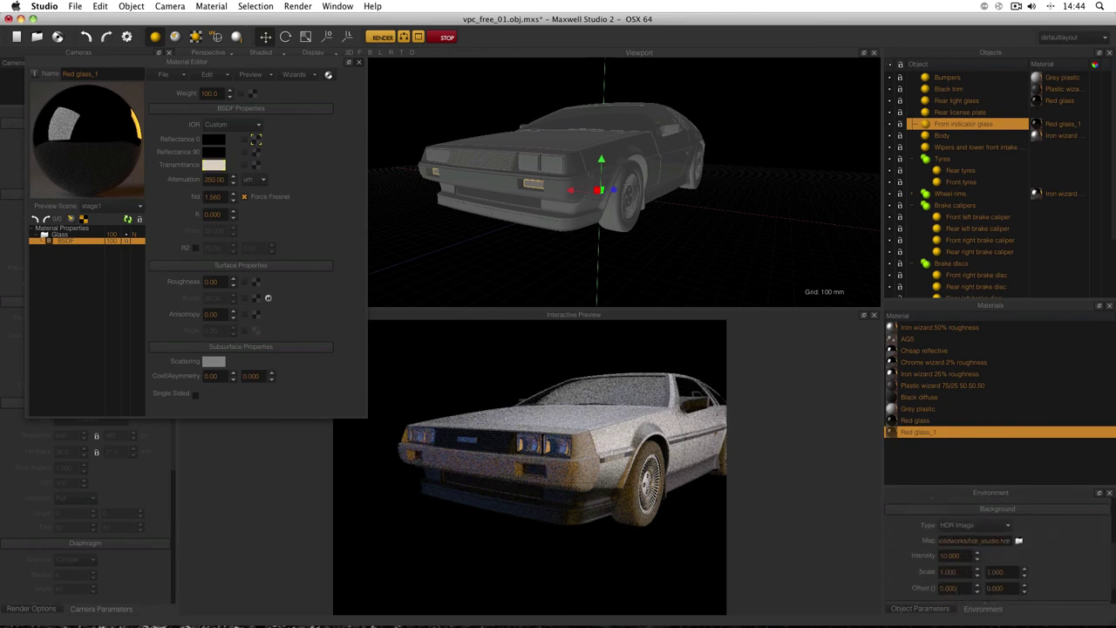
{"action": "left_click", "coordinate": [965, 588]}
{"action": "type", "text": "180"}
{"action": "key", "text": "Return"}
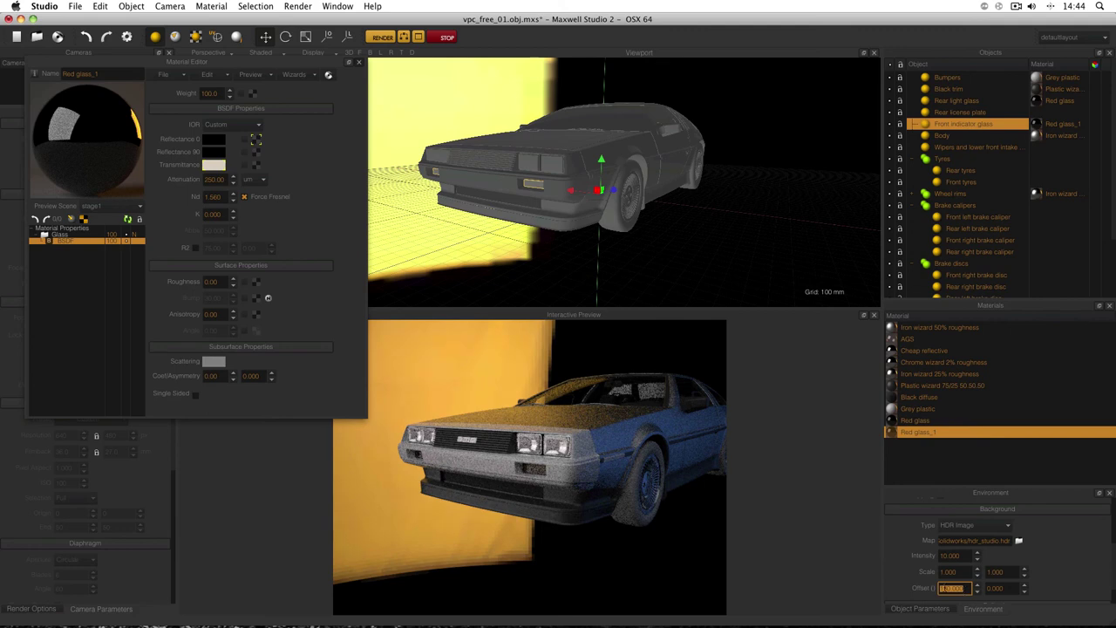
Rename the front indicator glass material to Orange glass and close the material editor
{"action": "left_click_drag", "start_coordinate": [584, 168], "coordinate": [634, 160], "text": "alt"}
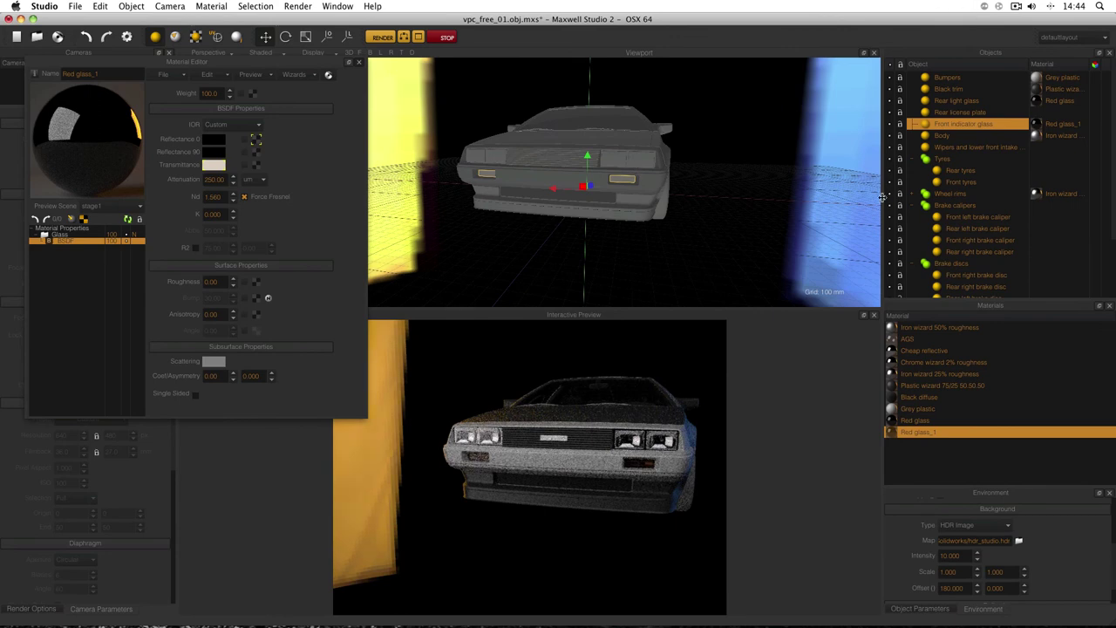
{"action": "double_click", "coordinate": [921, 433]}
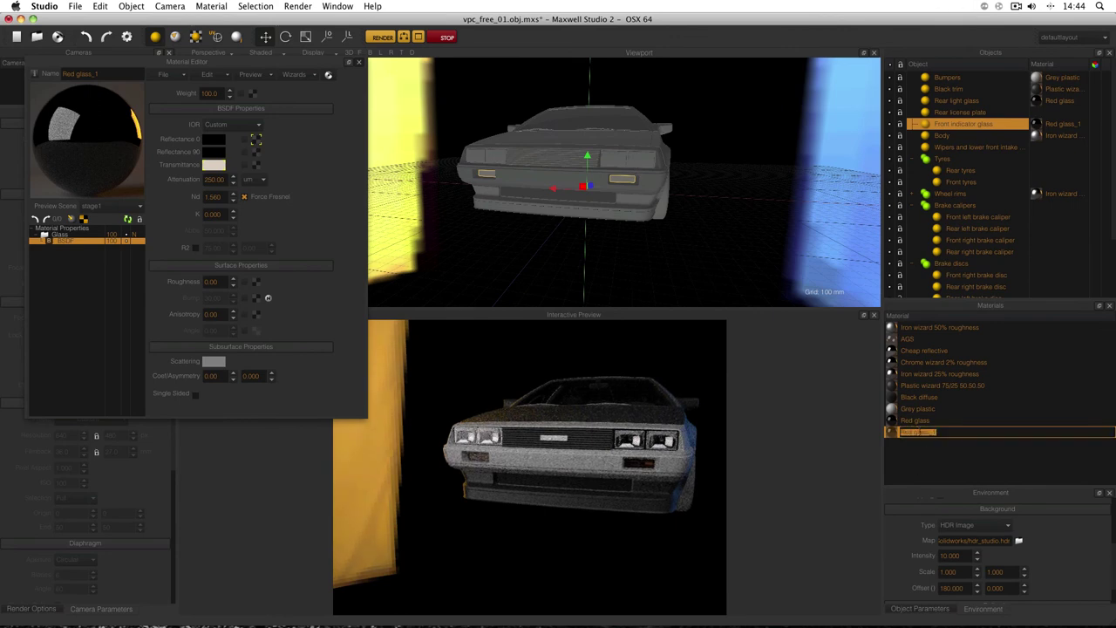
{"action": "type", "text": "a"}
{"action": "type", "text": "range glass"}
{"action": "key", "text": "Return"}
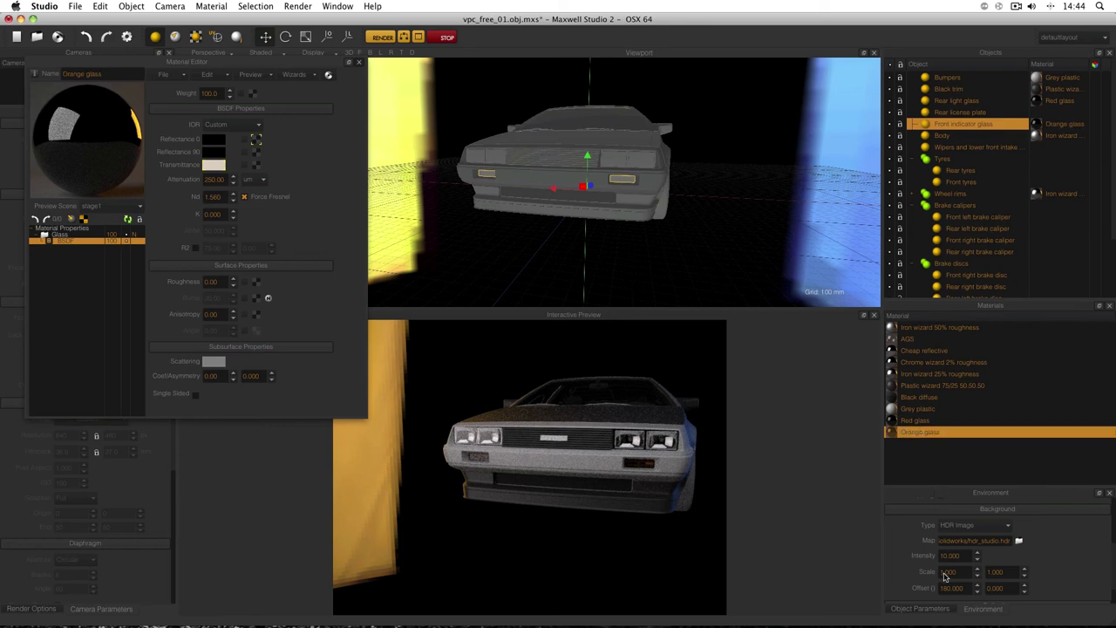
{"action": "left_click_drag", "start_coordinate": [707, 177], "coordinate": [668, 166], "text": "alt"}
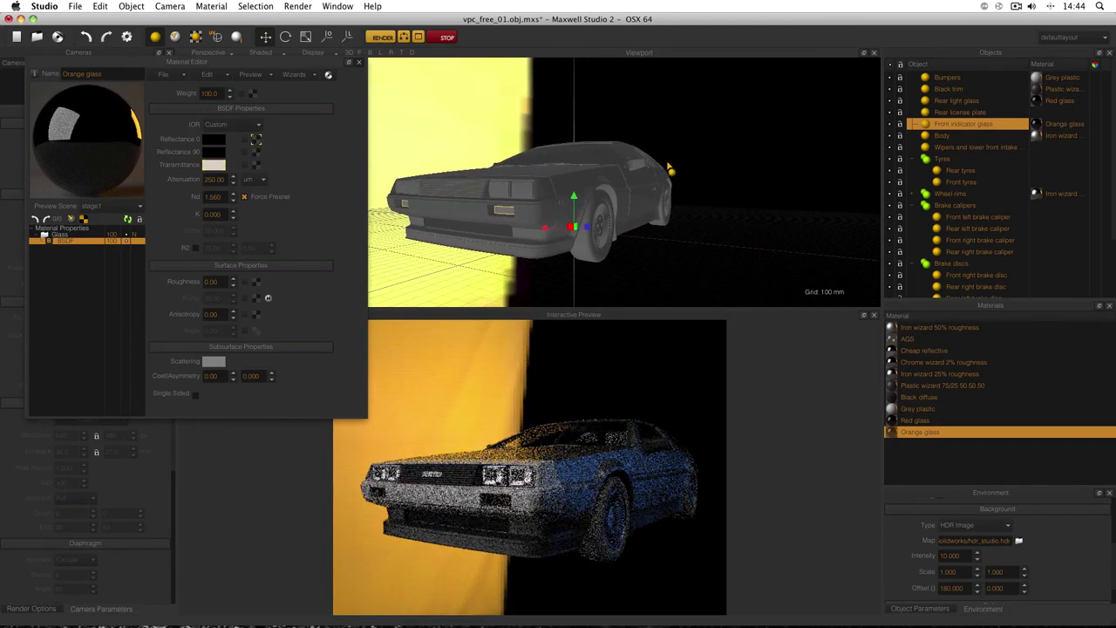
{"action": "left_click", "coordinate": [358, 63]}
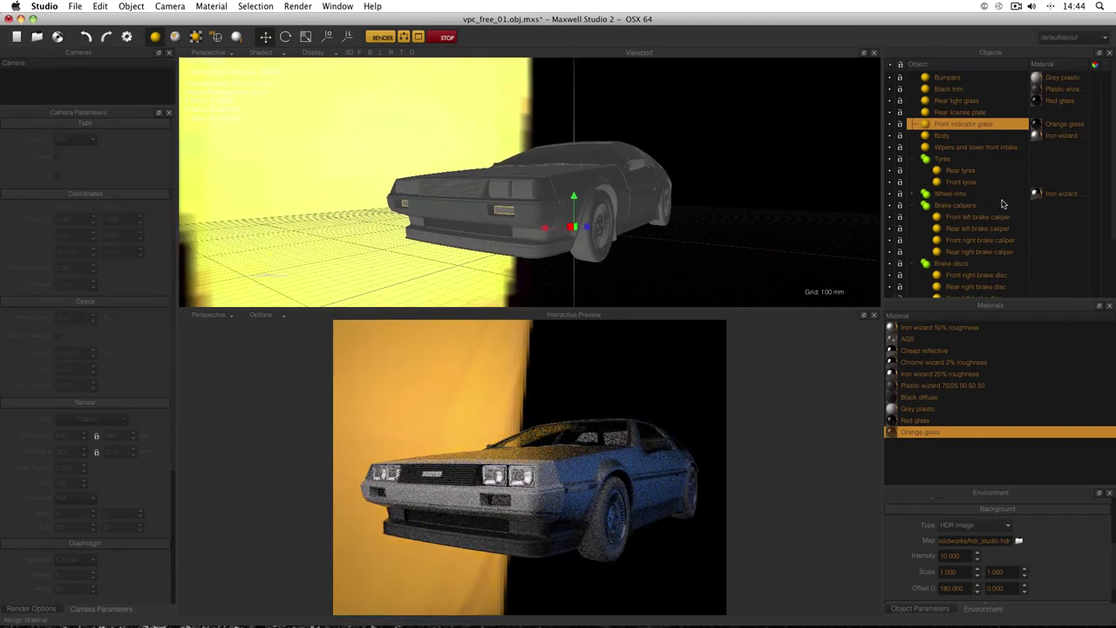
Select the rear license plate, view the car from behind and create a new material opened for editing
{"action": "left_click", "coordinate": [949, 113]}
{"action": "left_click_drag", "start_coordinate": [738, 154], "coordinate": [375, 157], "text": "alt"}
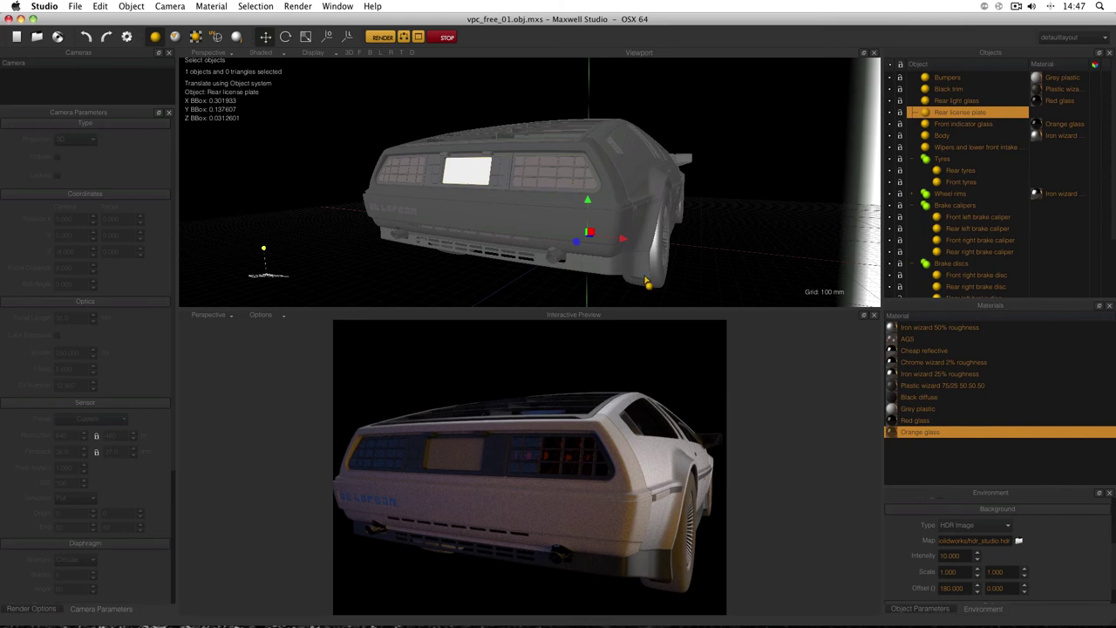
{"action": "right_click", "coordinate": [930, 457]}
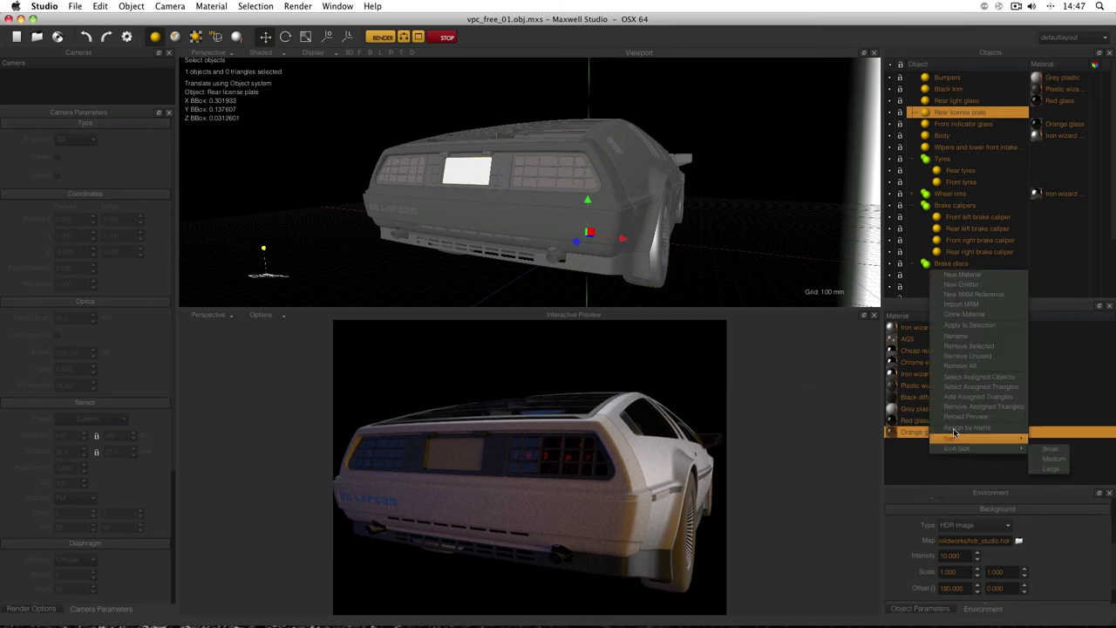
{"action": "left_click", "coordinate": [962, 275]}
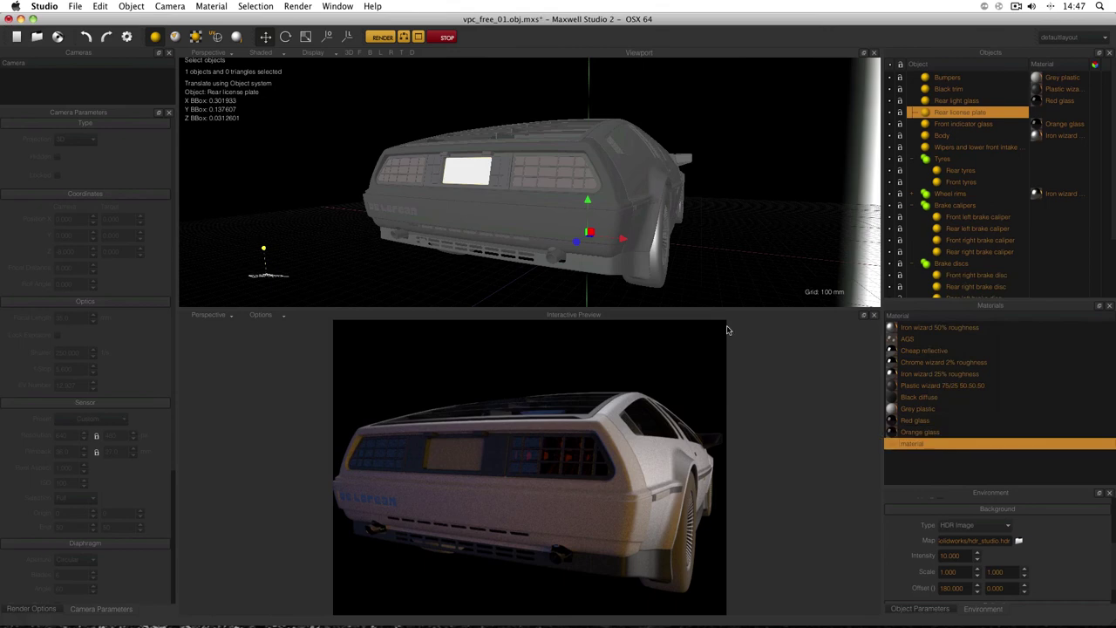
{"action": "double_click", "coordinate": [909, 445]}
Run the Greasy wizard on the new material with an off-white colour of HSV value 225 and refresh its preview
{"action": "left_click", "coordinate": [295, 75]}
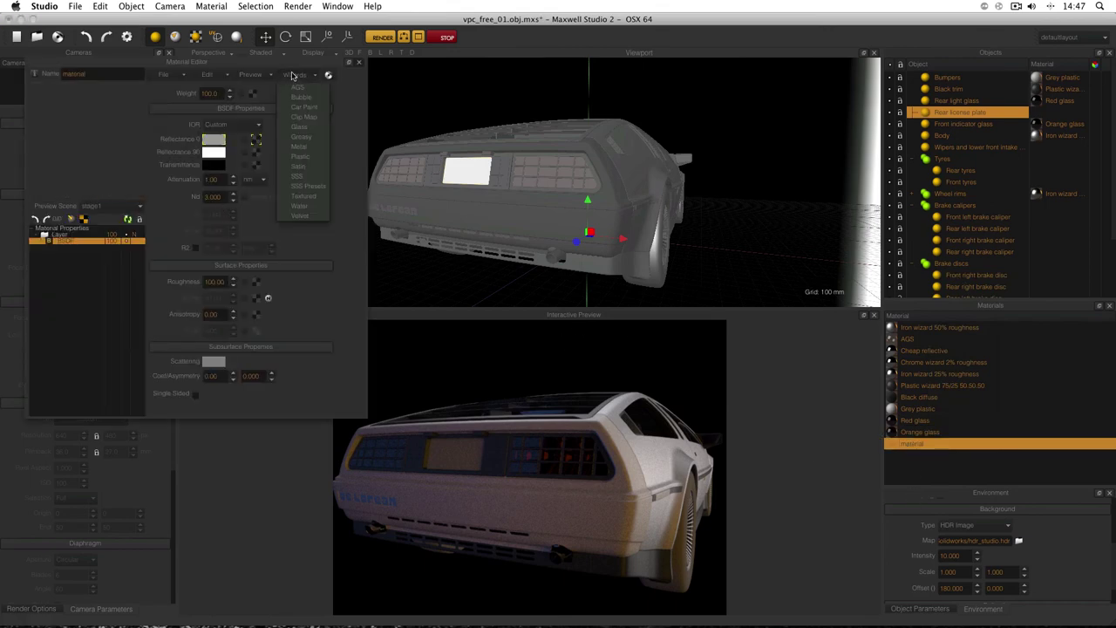
{"action": "left_click", "coordinate": [314, 139]}
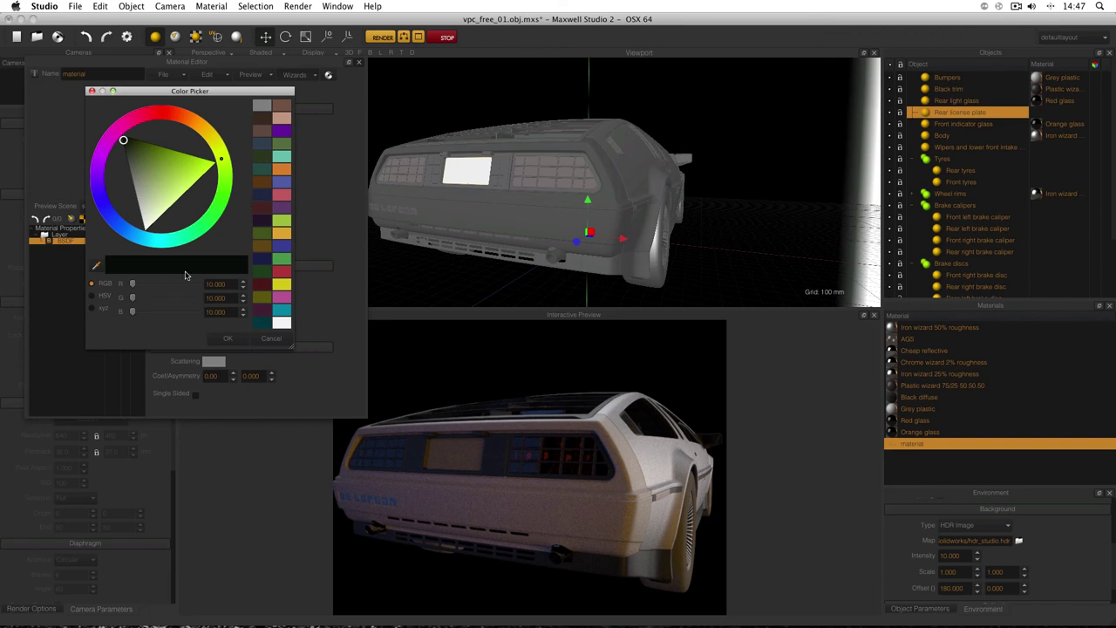
{"action": "left_click", "coordinate": [104, 296]}
{"action": "double_click", "coordinate": [210, 313]}
{"action": "type", "text": "220"}
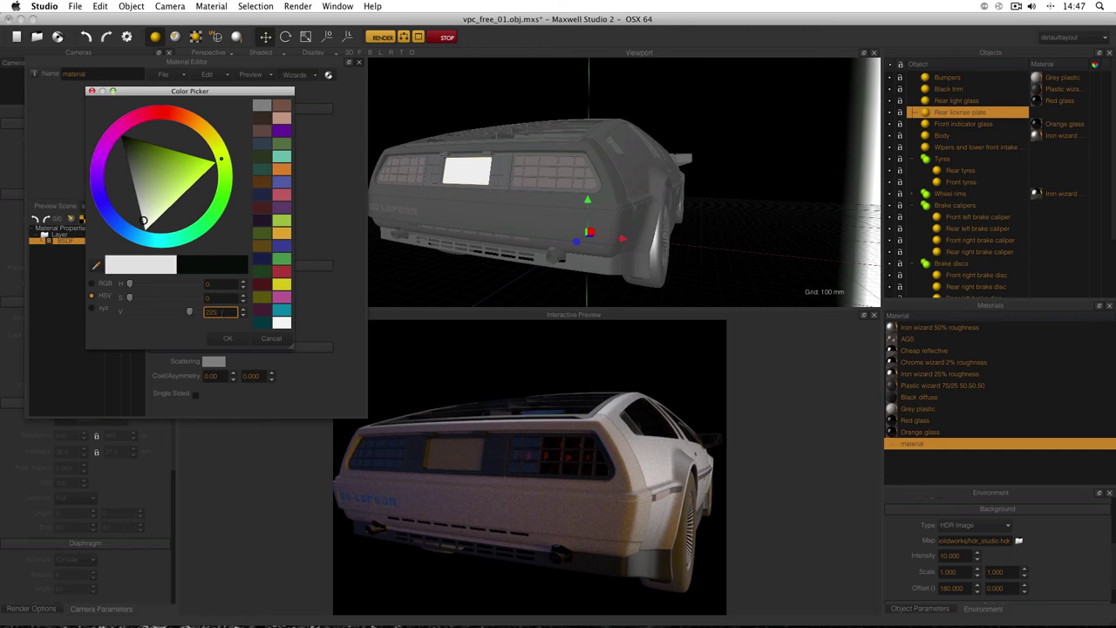
{"action": "left_click", "coordinate": [226, 338]}
{"action": "left_click", "coordinate": [127, 219]}
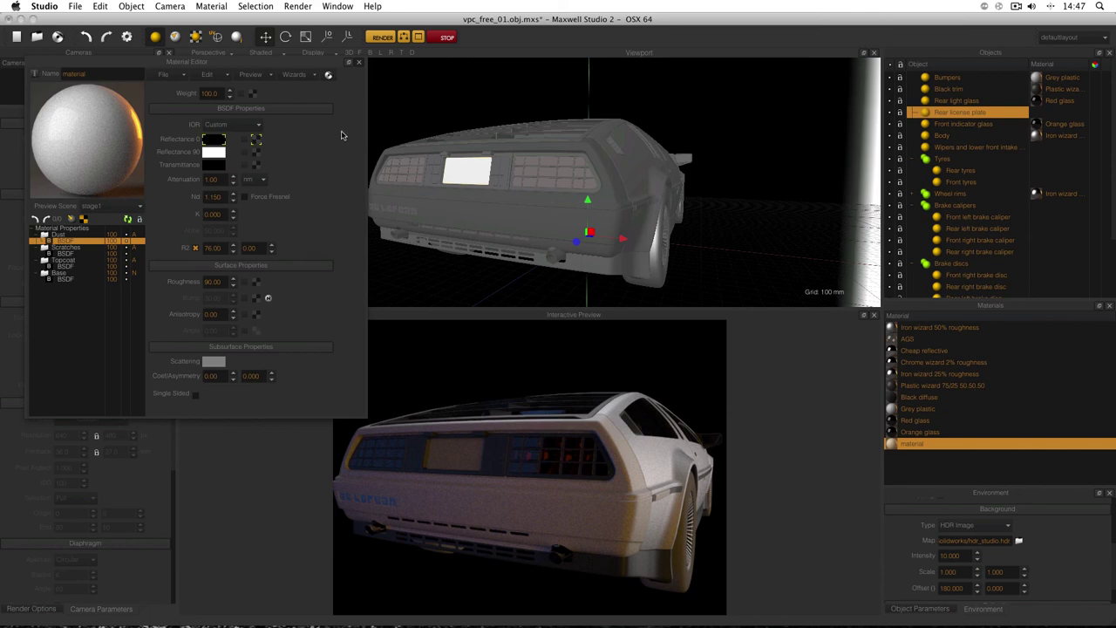
Close the material editor, assign the new off-white material to the rear license plate and toggle the plate's visibility to check it
{"action": "left_click", "coordinate": [350, 63]}
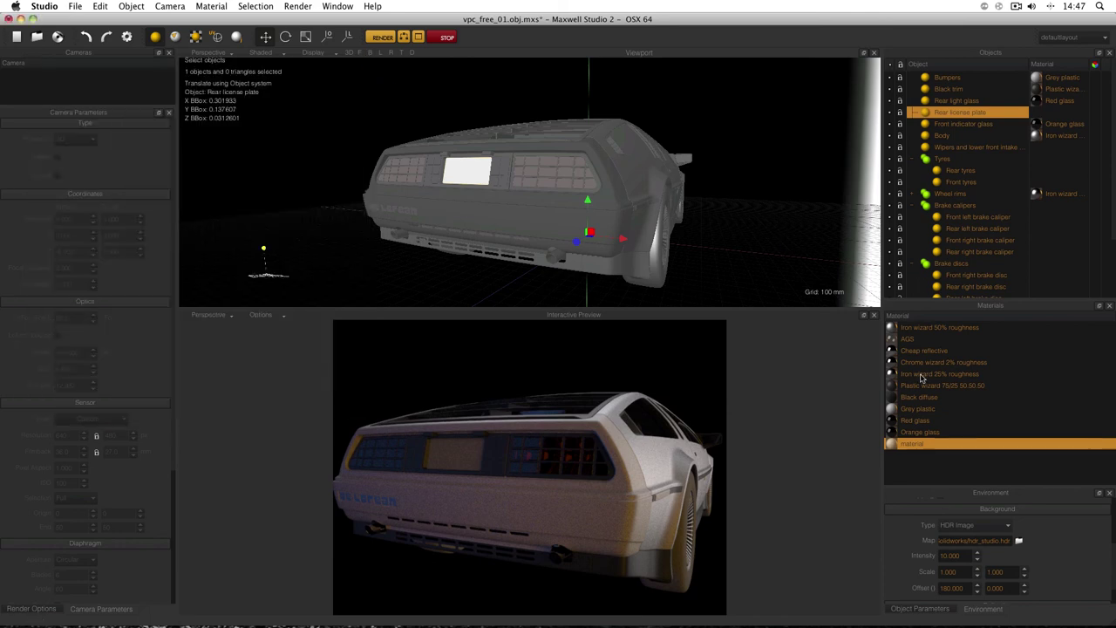
{"action": "left_click_drag", "start_coordinate": [925, 444], "coordinate": [949, 115]}
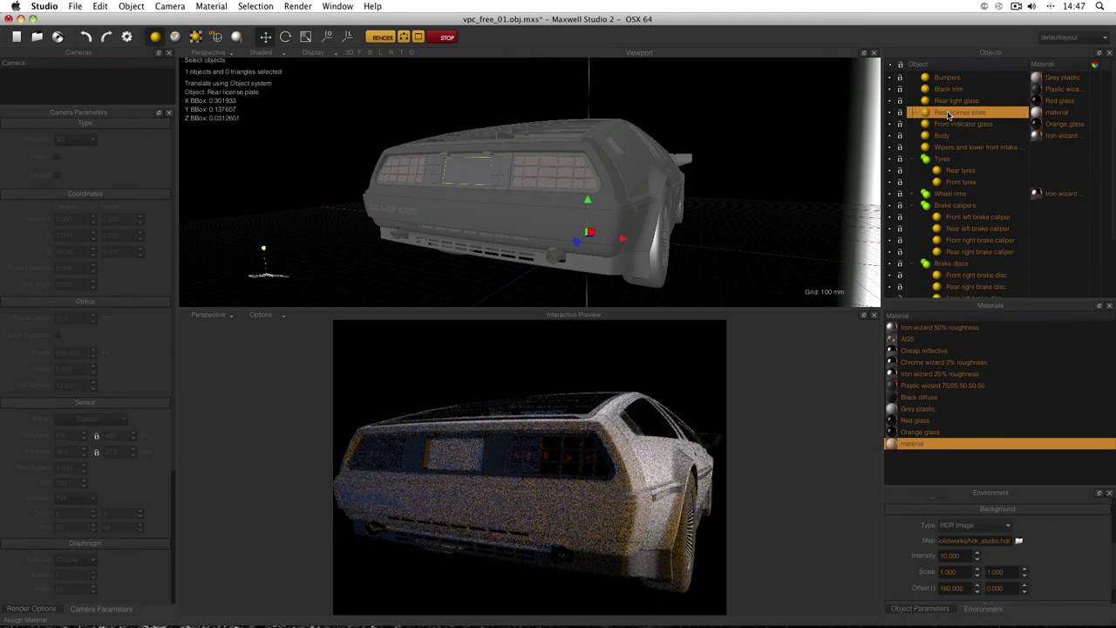
{"action": "left_click", "coordinate": [505, 178]}
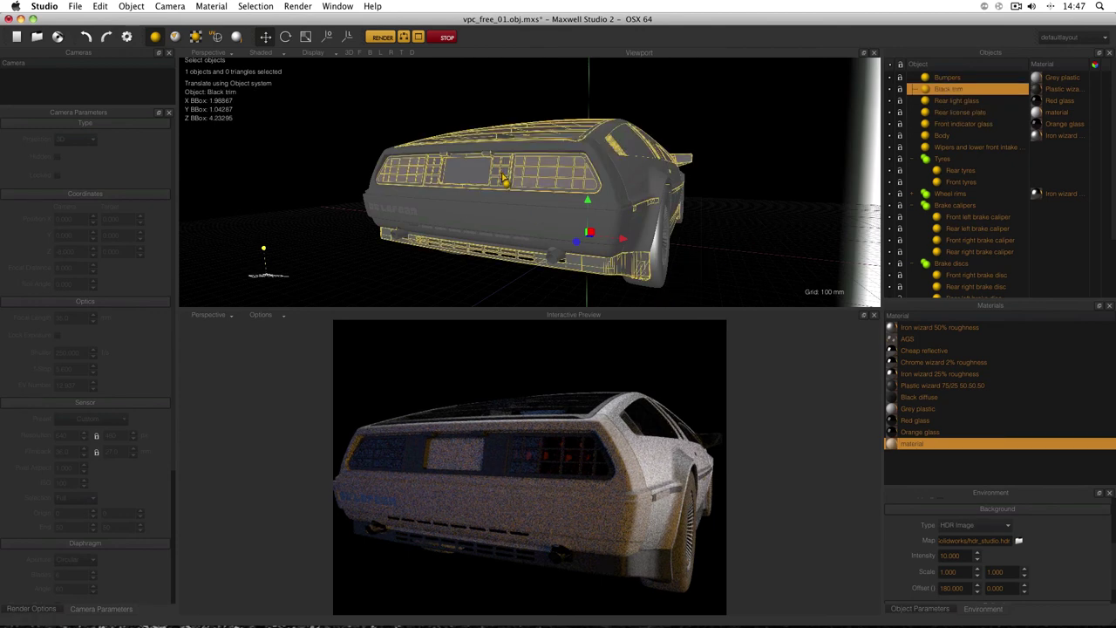
{"action": "left_click_drag", "start_coordinate": [504, 177], "coordinate": [504, 178]}
{"action": "left_click", "coordinate": [894, 113]}
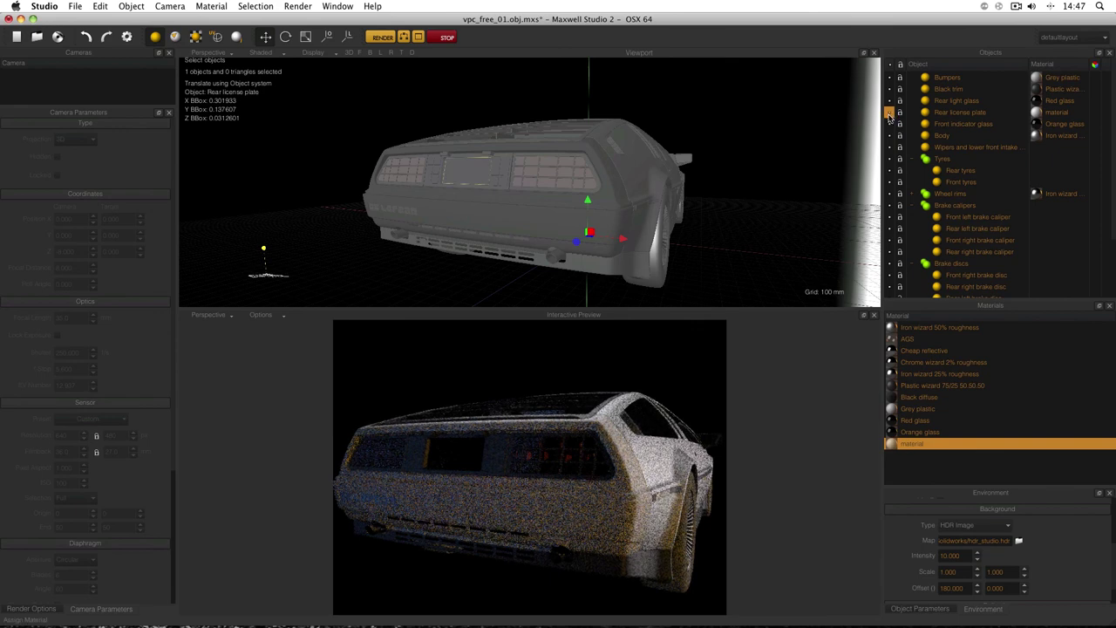
Try the black trim's plastic material on the rear license plate, reassign the off-white material and close the material editor
{"action": "left_click_drag", "start_coordinate": [804, 175], "coordinate": [506, 174]}
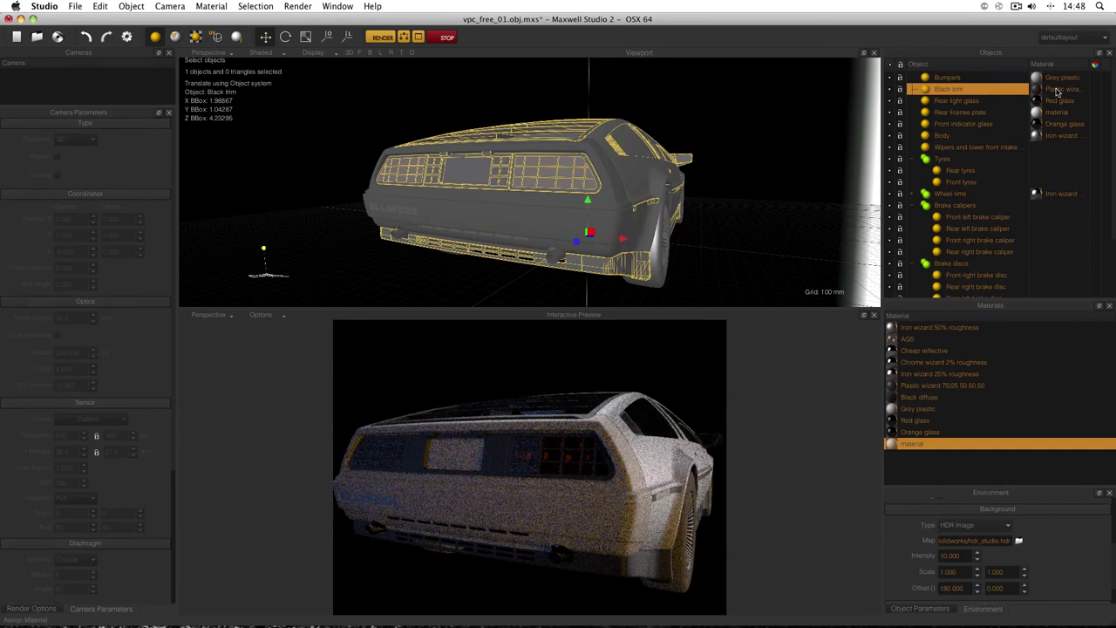
{"action": "left_click_drag", "start_coordinate": [1057, 91], "coordinate": [1069, 116]}
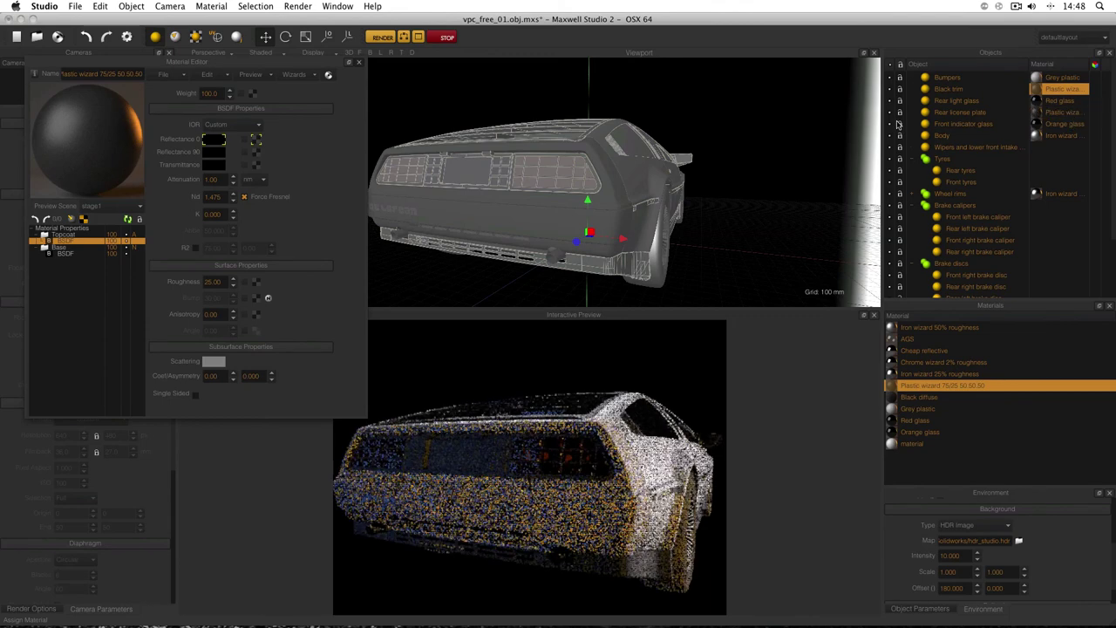
{"action": "left_click", "coordinate": [833, 110]}
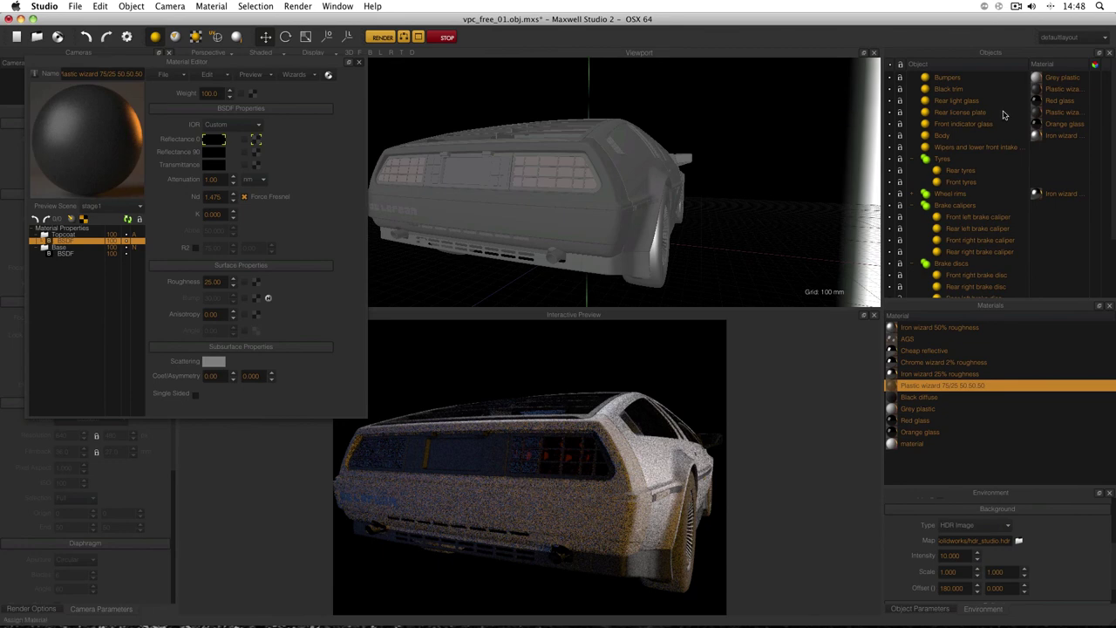
{"action": "left_click_drag", "start_coordinate": [906, 446], "coordinate": [1033, 112]}
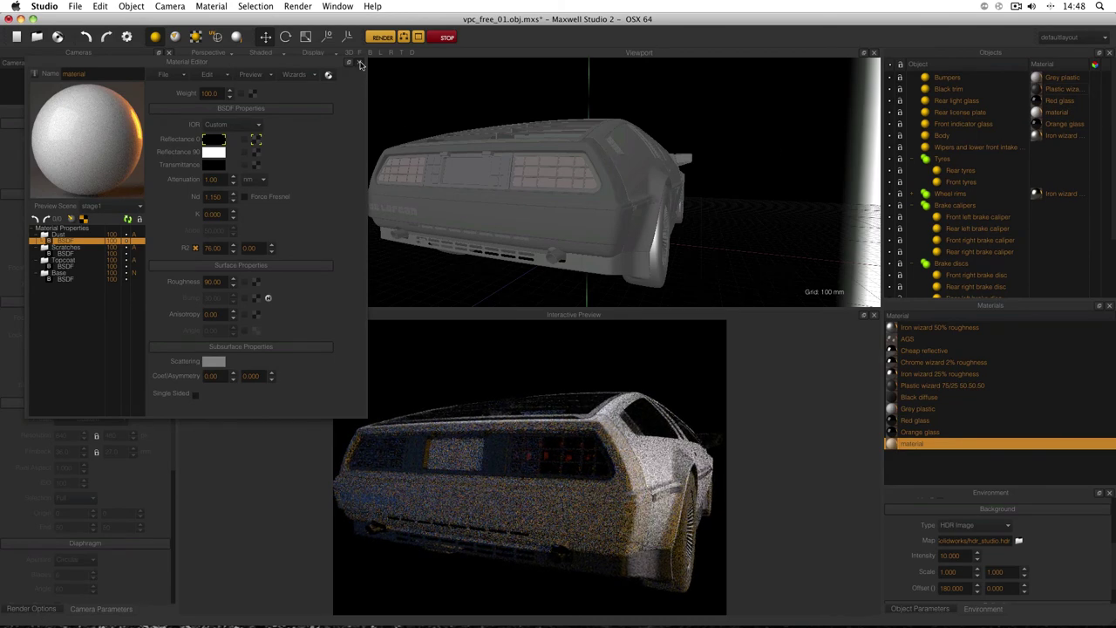
{"action": "left_click", "coordinate": [358, 62]}
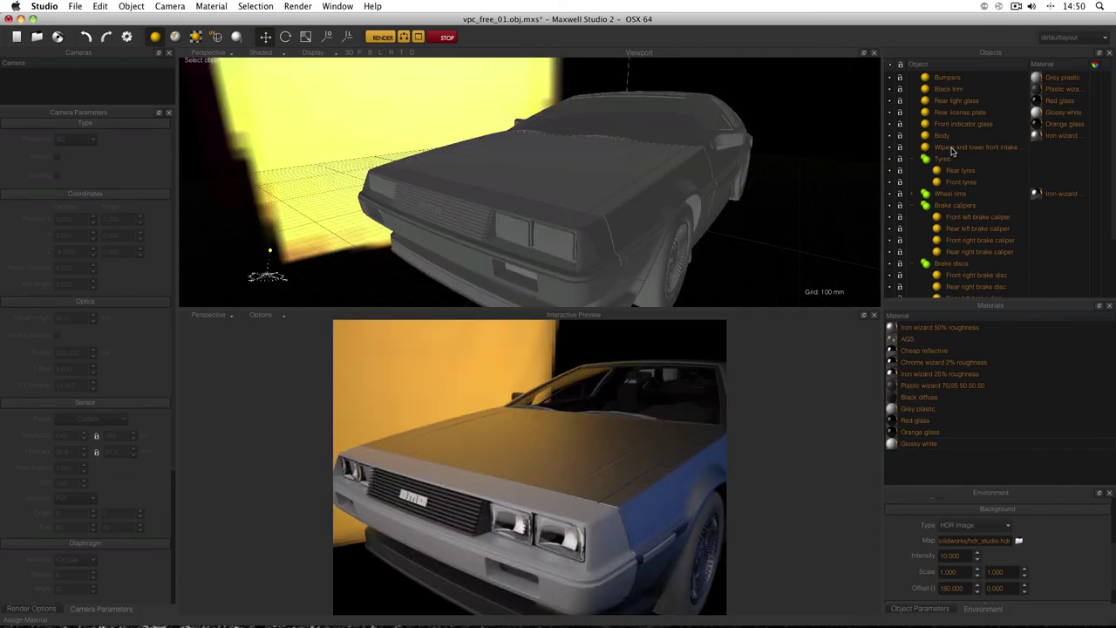
Select the wipers and lower front intake object and create a new material opened for editing
{"action": "left_click", "coordinate": [953, 149]}
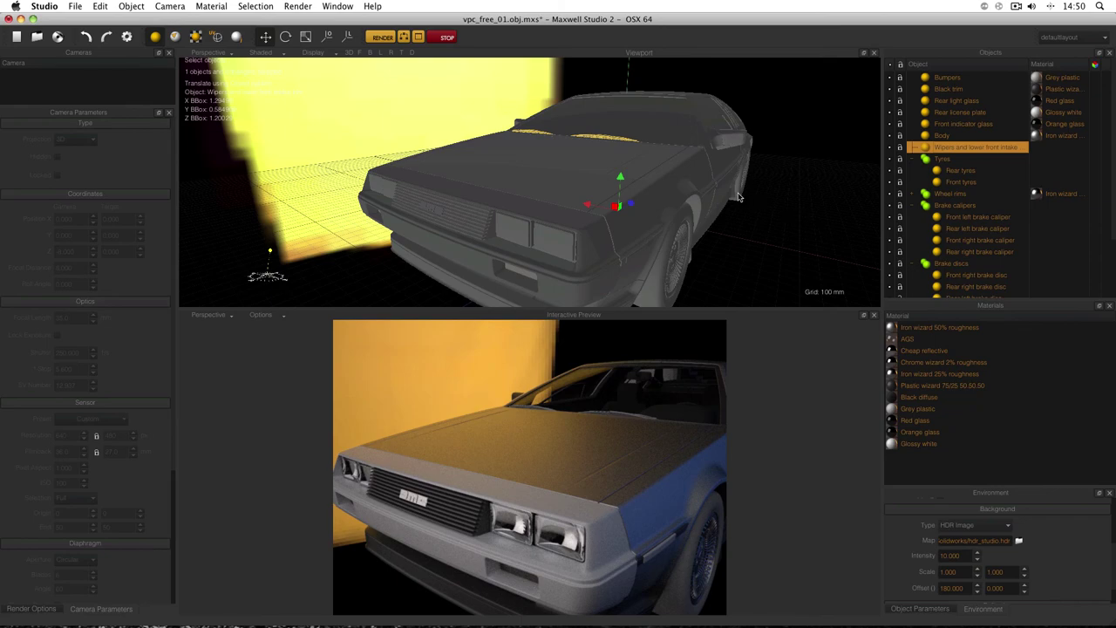
{"action": "left_click_drag", "start_coordinate": [746, 201], "coordinate": [714, 286], "text": "alt"}
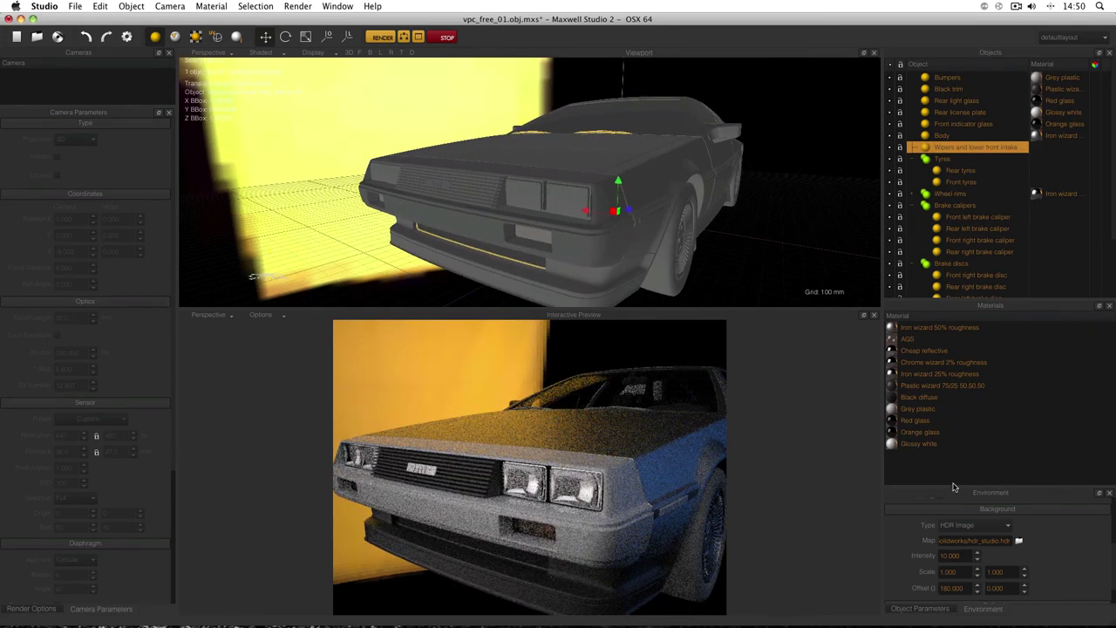
{"action": "right_click", "coordinate": [918, 471]}
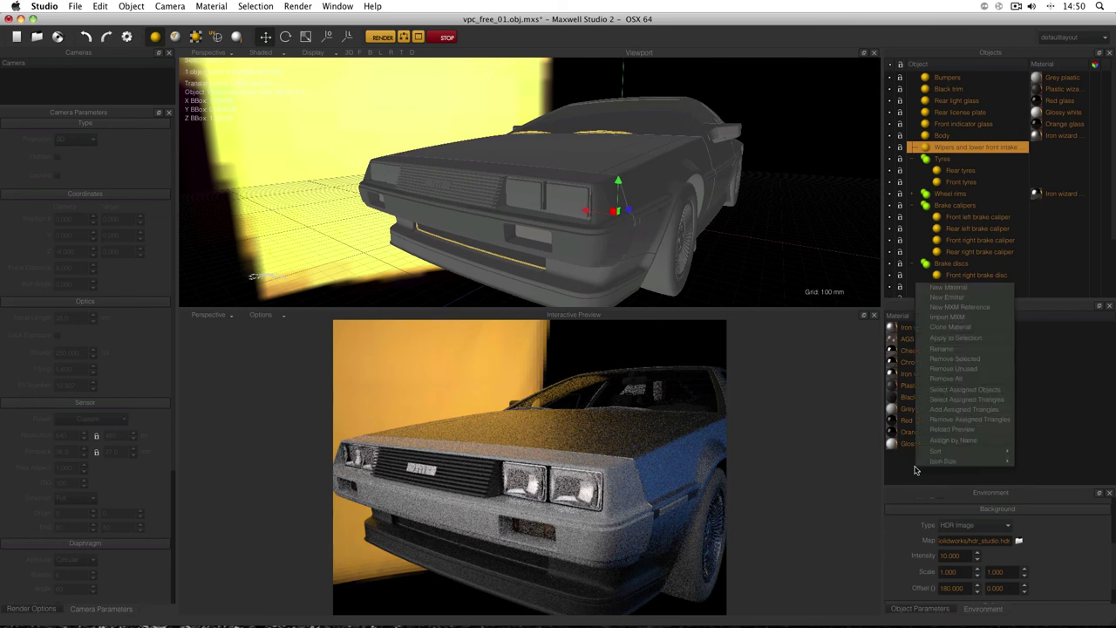
{"action": "left_click", "coordinate": [942, 287]}
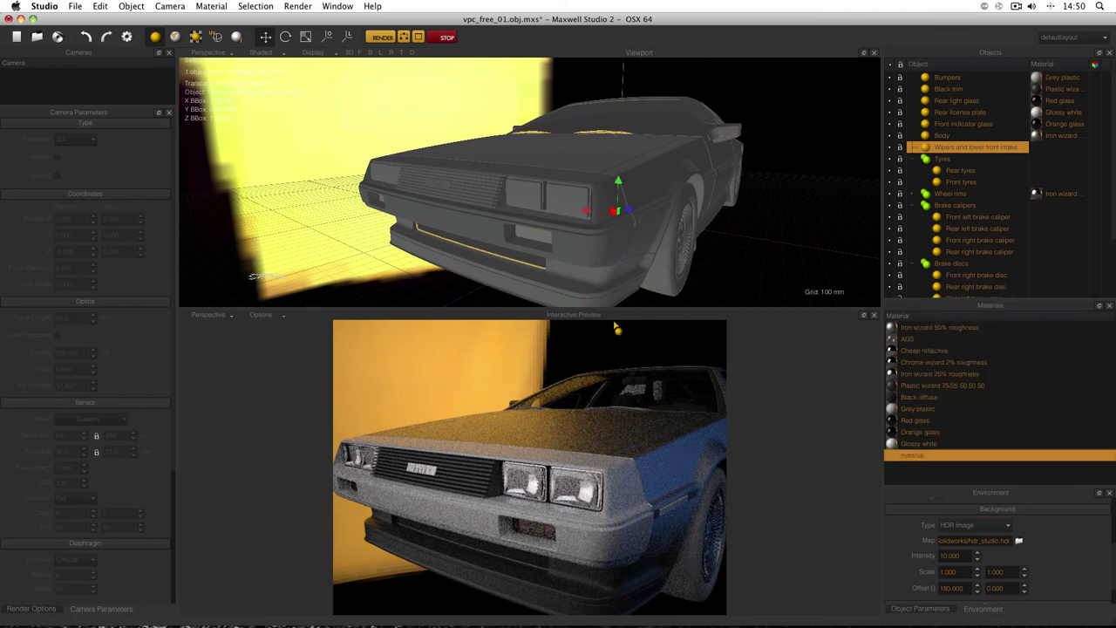
{"action": "double_click", "coordinate": [913, 457]}
Run the Plastic wizard on the new material, confirm the shininess and choose a neutral dark grey with saturation 0 and value 80
{"action": "left_click", "coordinate": [301, 76]}
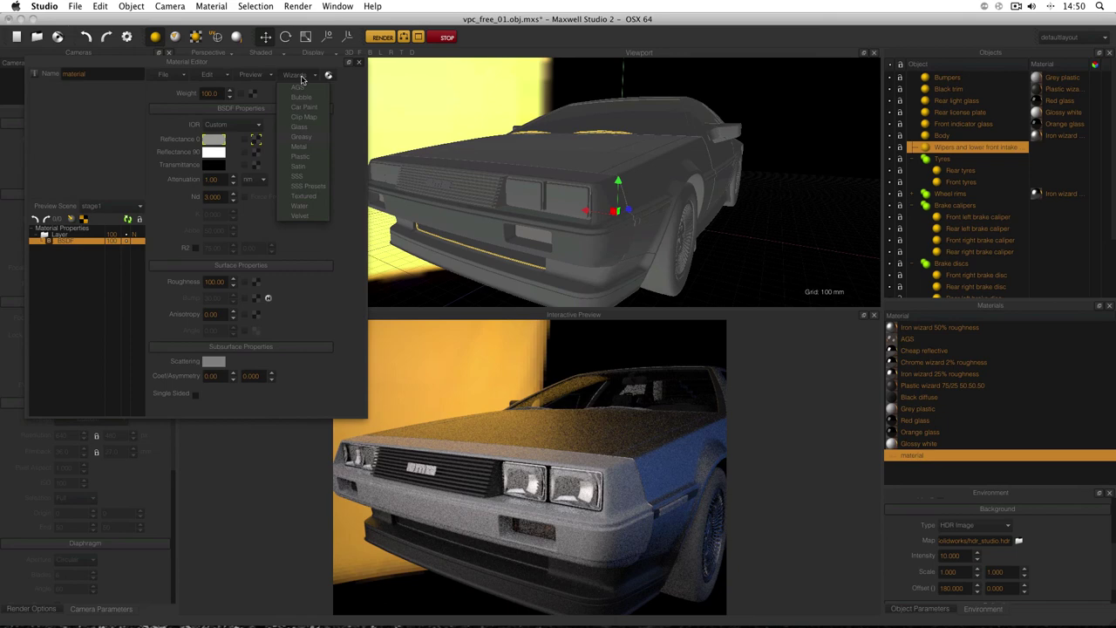
{"action": "left_click", "coordinate": [316, 162]}
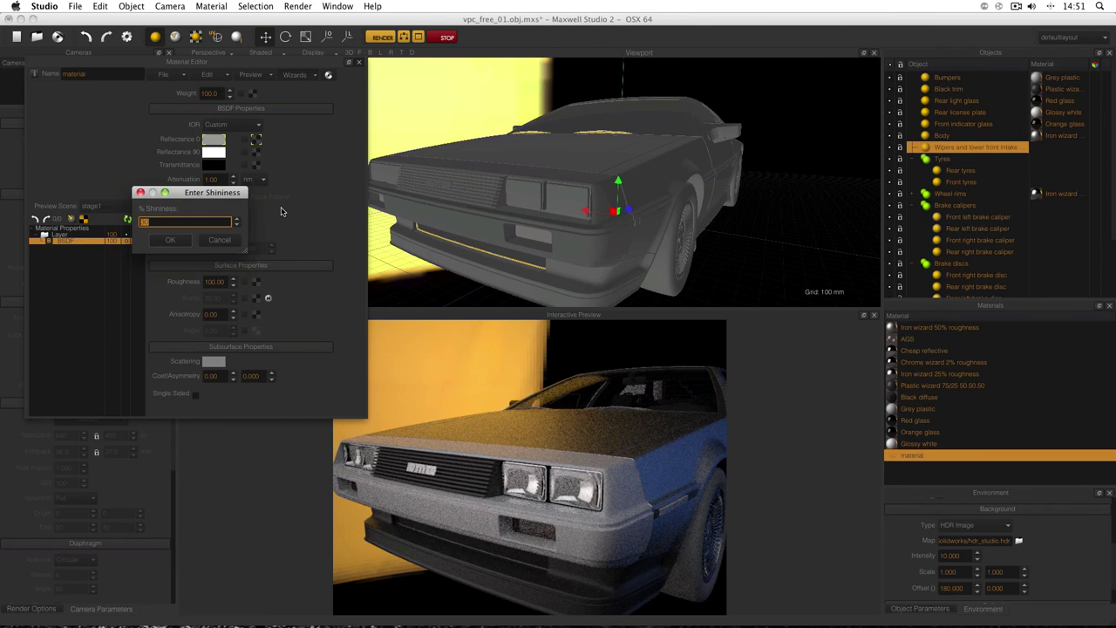
{"action": "key", "text": "Return"}
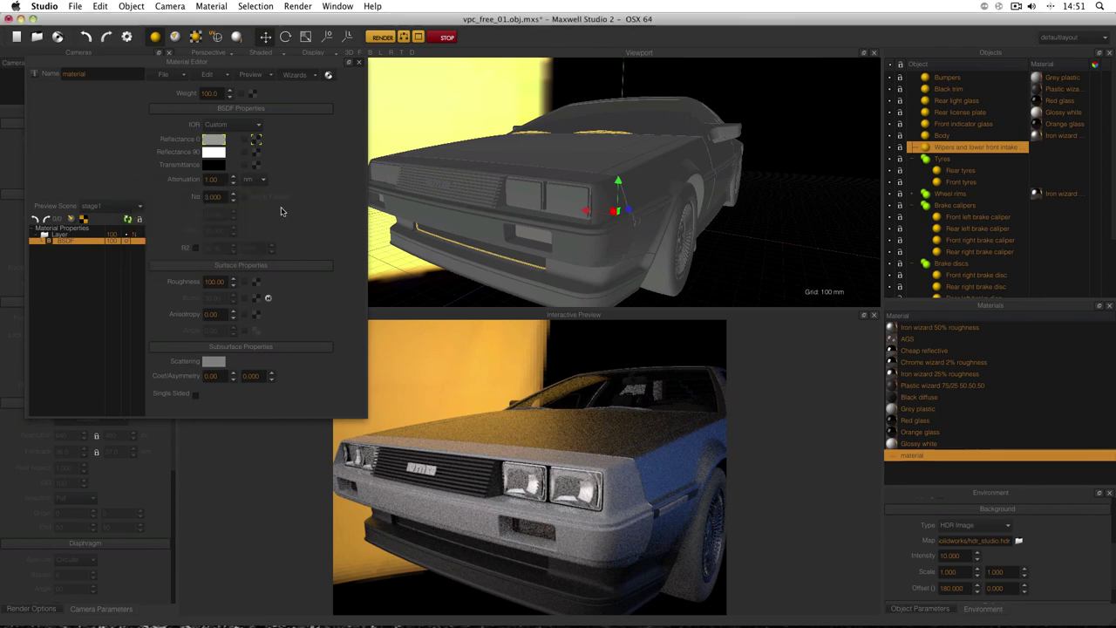
{"action": "left_click", "coordinate": [106, 296]}
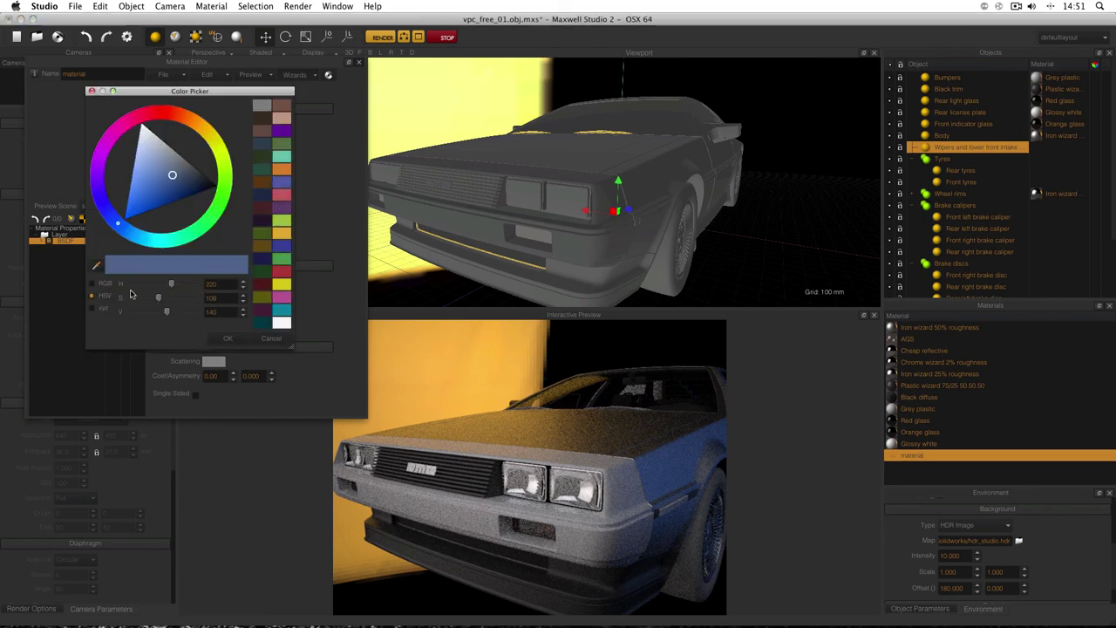
{"action": "mouse_move", "coordinate": [158, 299]}
{"action": "left_mouse_down"}
{"action": "mouse_move", "coordinate": [112, 303]}
{"action": "mouse_move", "coordinate": [151, 314]}
{"action": "left_mouse_up"}
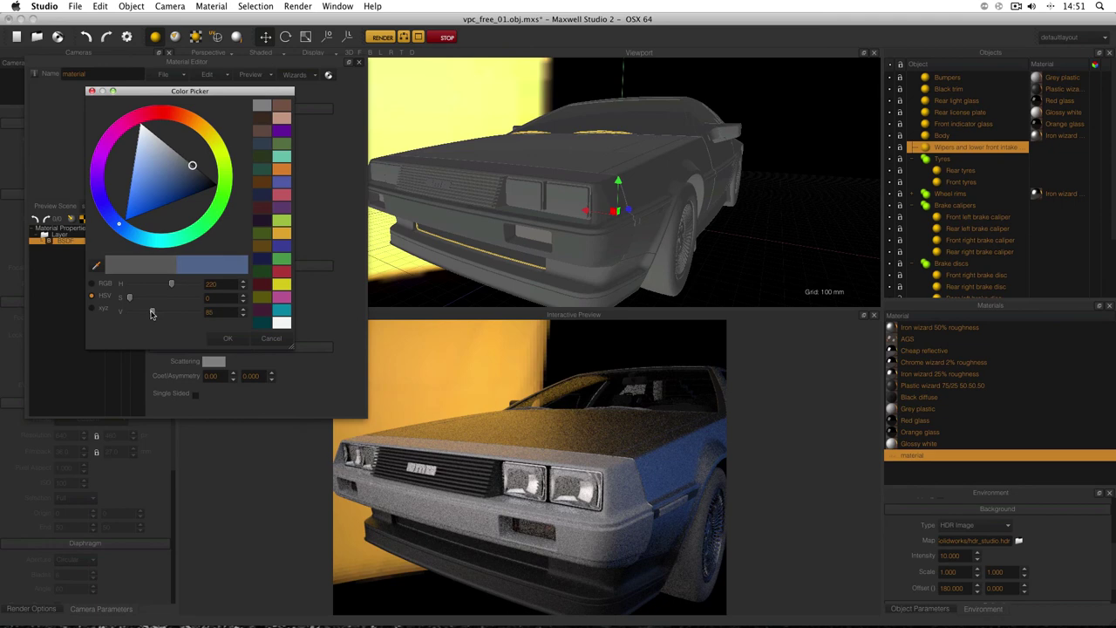
{"action": "left_click", "coordinate": [229, 338]}
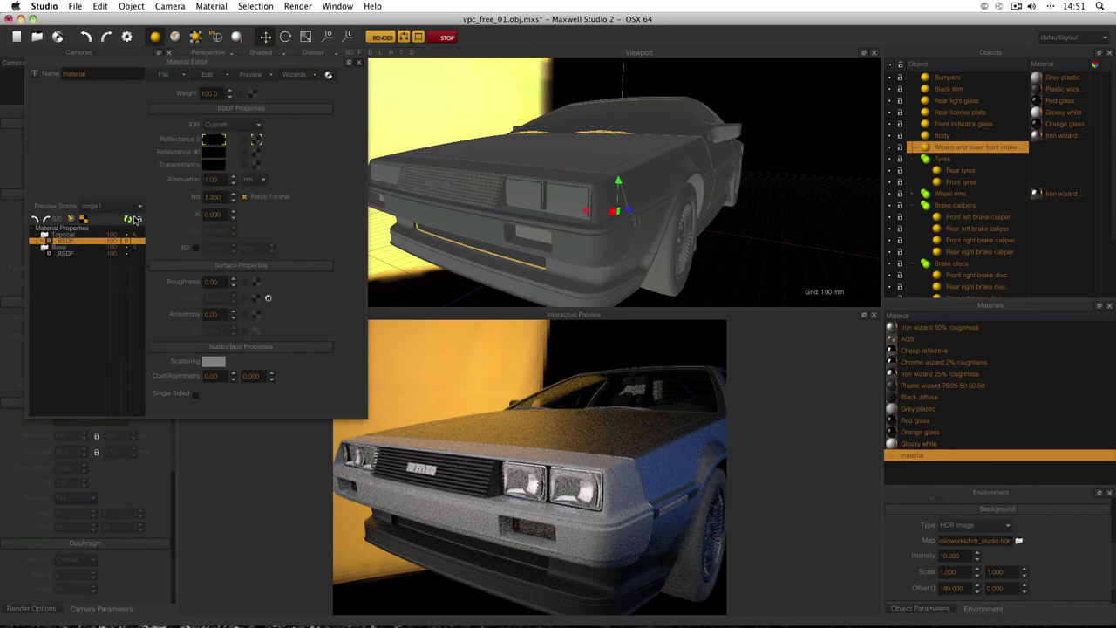
Refresh the dark grey plastic's preview and assign the material to the wipers and lower front intake
{"action": "left_click", "coordinate": [129, 219]}
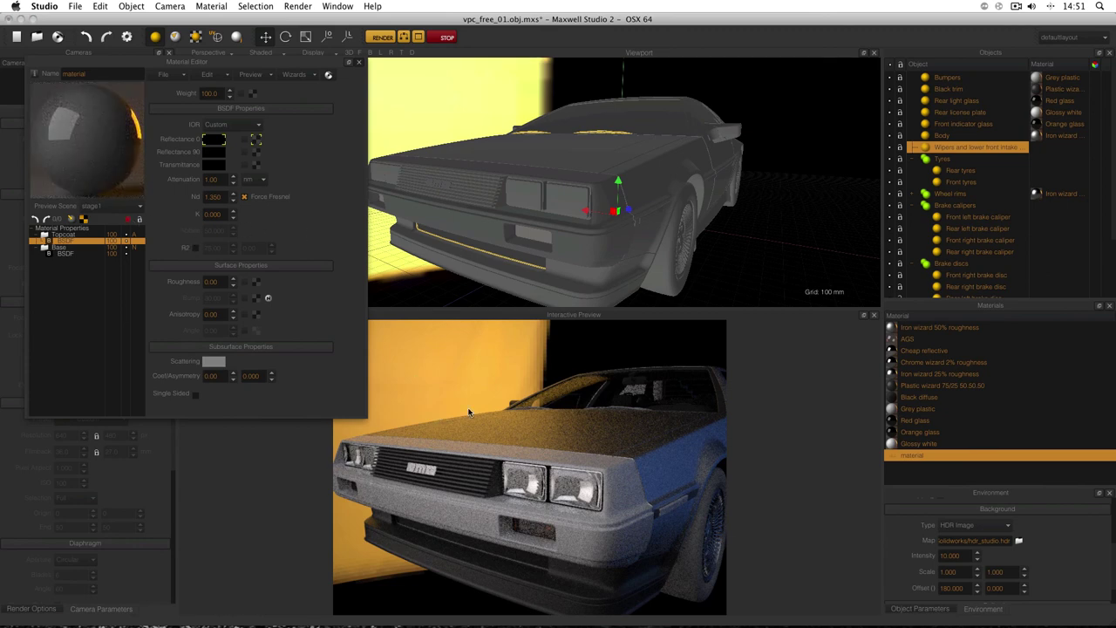
{"action": "left_click_drag", "start_coordinate": [912, 457], "coordinate": [958, 148]}
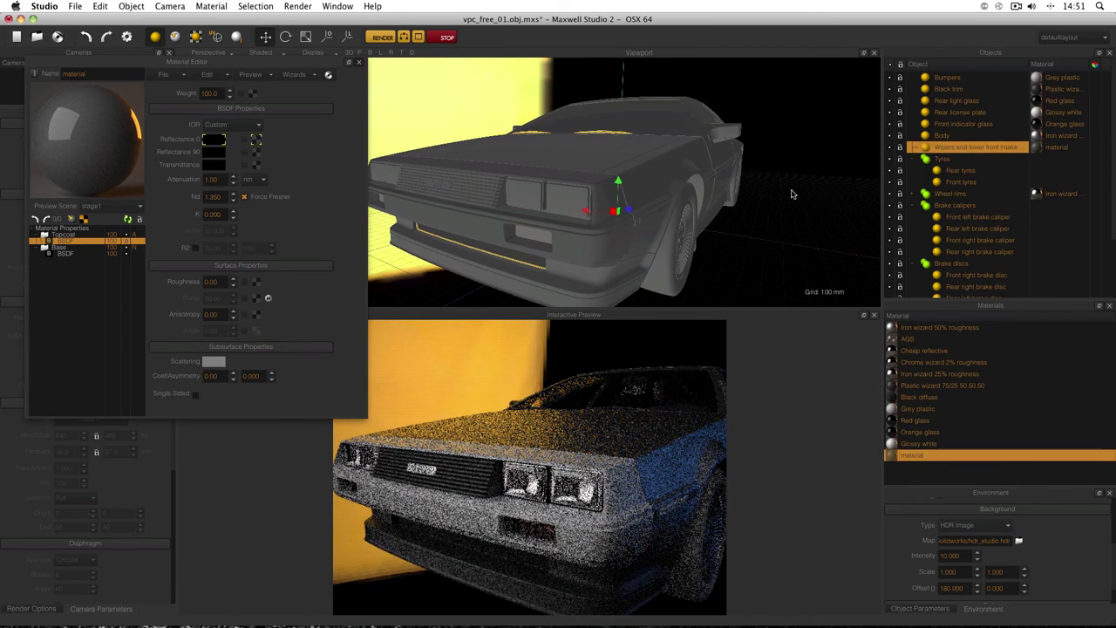
{"action": "left_click_drag", "start_coordinate": [770, 137], "coordinate": [524, 203], "text": "alt"}
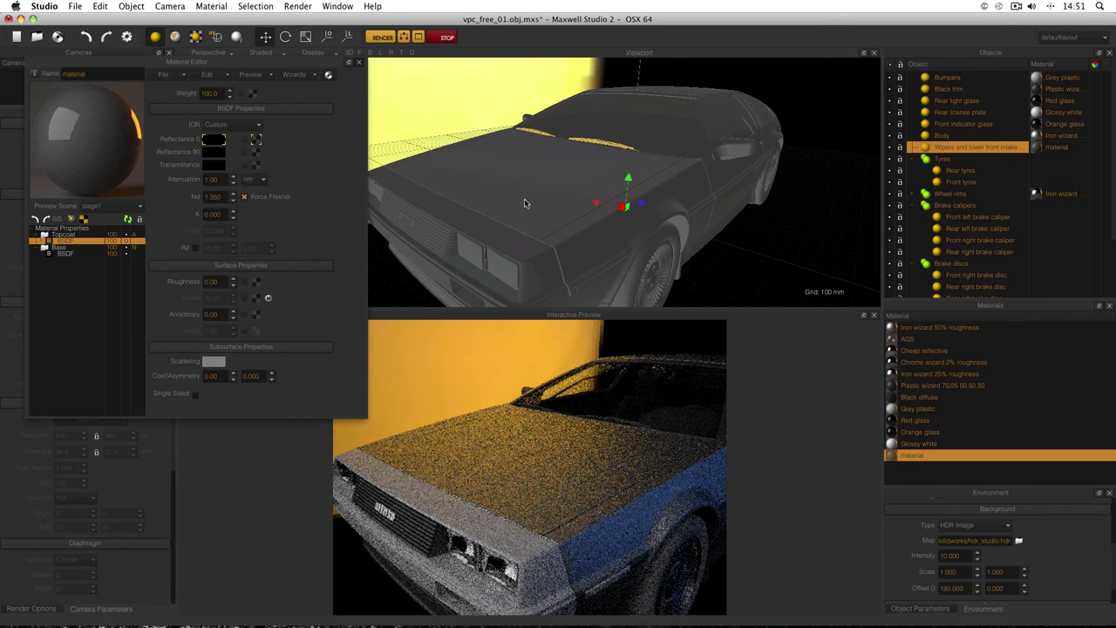
Darken the plastic's base BSDF by setting Reflectance 0 to HSV value 39 and copying that colour to Reflectance 90
{"action": "left_click", "coordinate": [61, 253]}
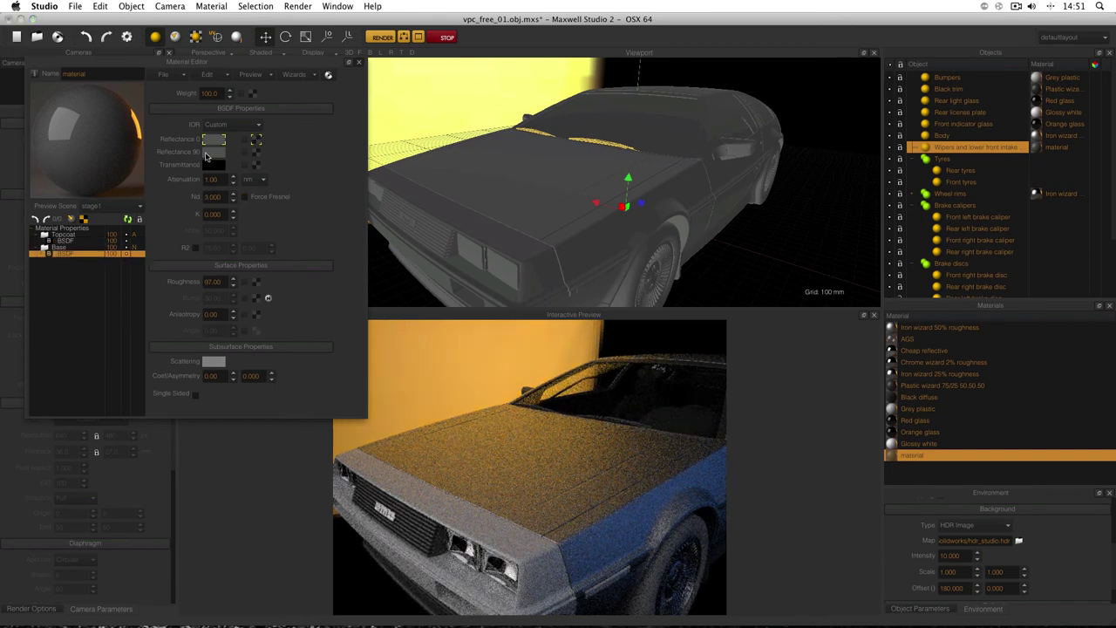
{"action": "left_click", "coordinate": [208, 138]}
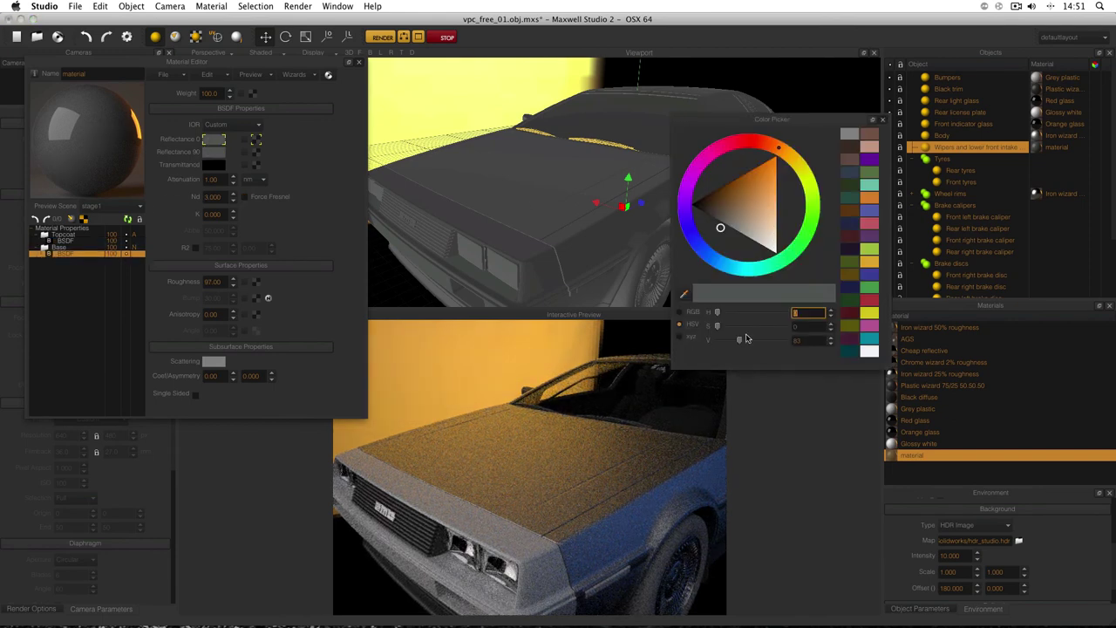
{"action": "left_click_drag", "start_coordinate": [738, 342], "coordinate": [726, 342]}
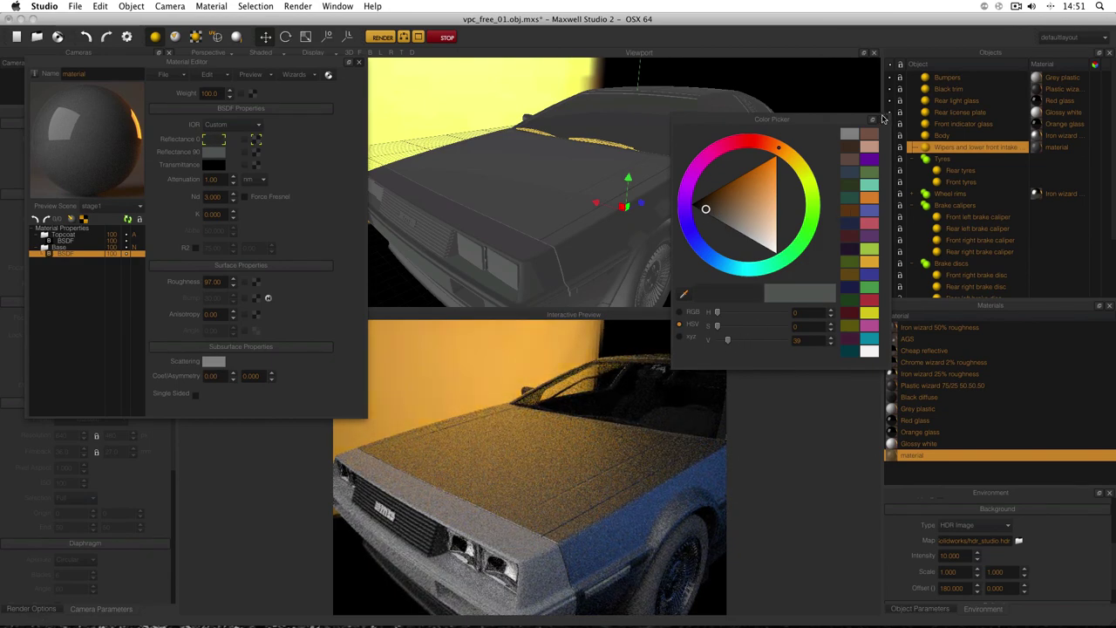
{"action": "left_click", "coordinate": [873, 119]}
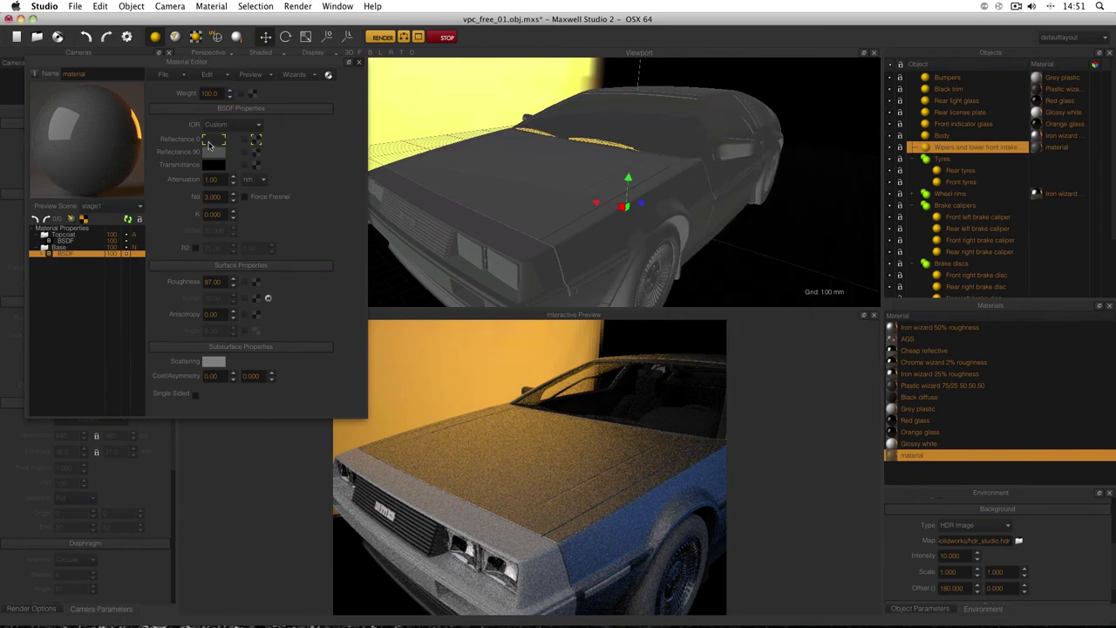
{"action": "left_click_drag", "start_coordinate": [207, 144], "coordinate": [214, 153]}
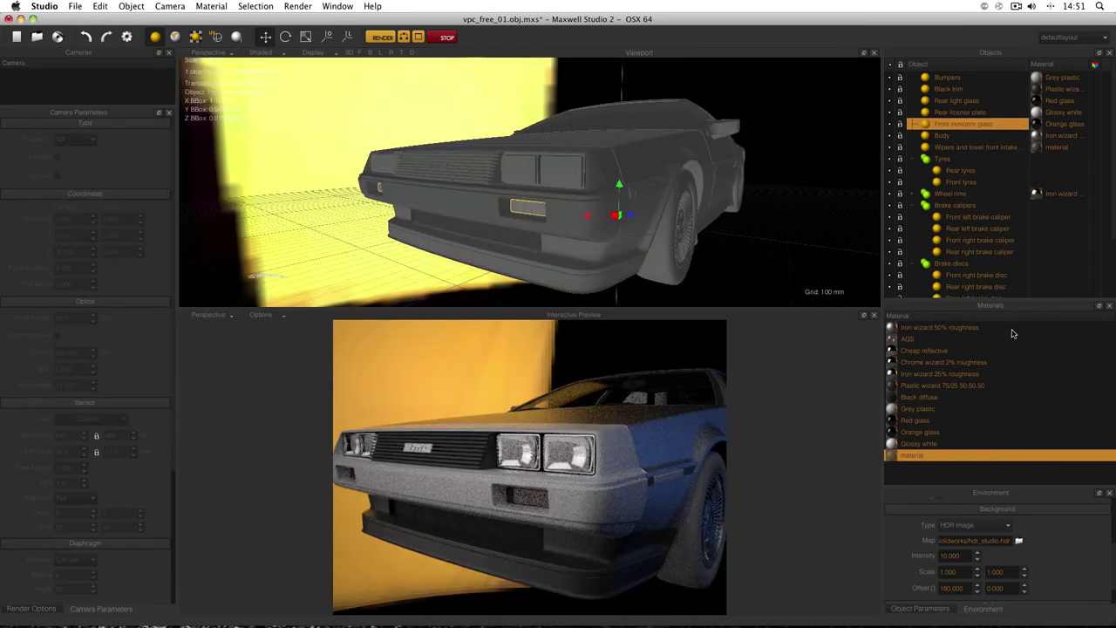
Open the Orange glass material and change the attenuation distance of its glass BSDF
{"action": "double_click", "coordinate": [931, 432]}
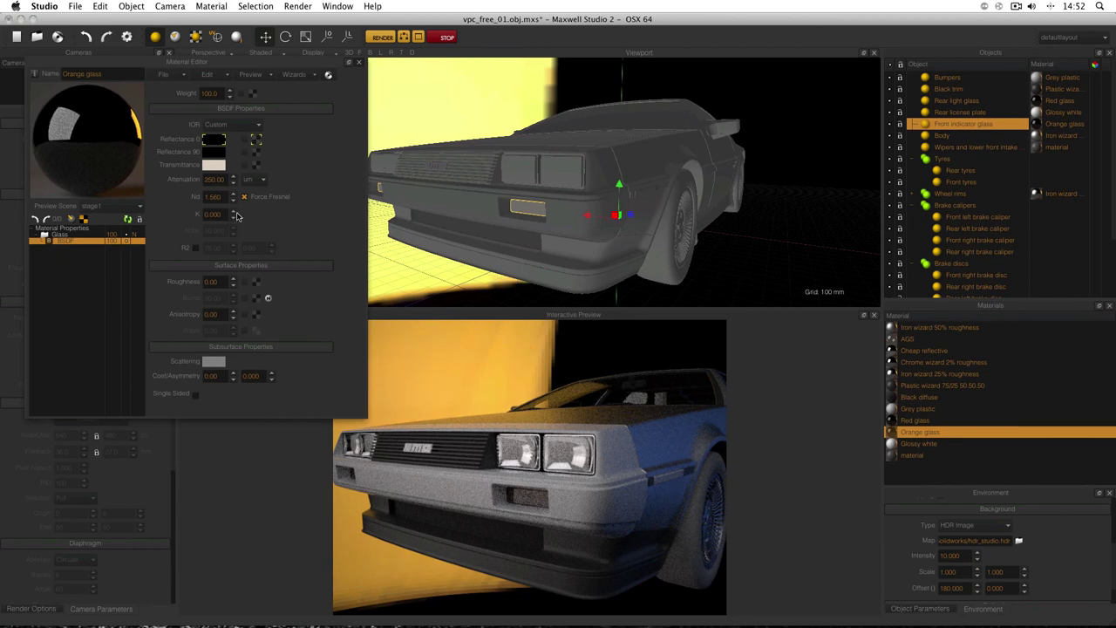
{"action": "double_click", "coordinate": [220, 179]}
{"action": "double_click", "coordinate": [208, 179]}
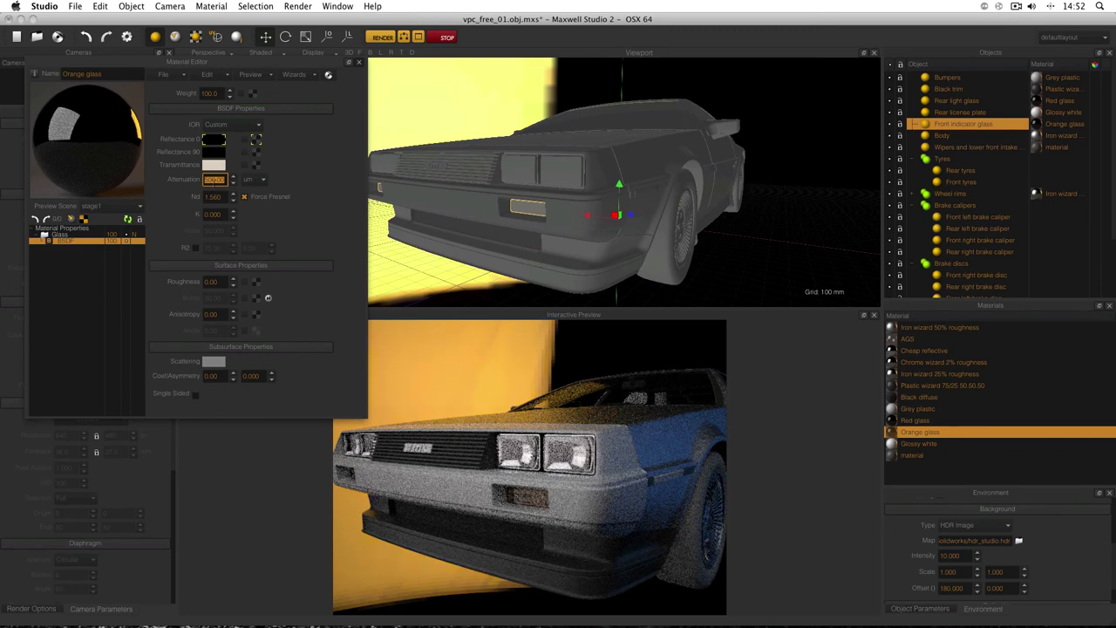
{"action": "left_click", "coordinate": [732, 142]}
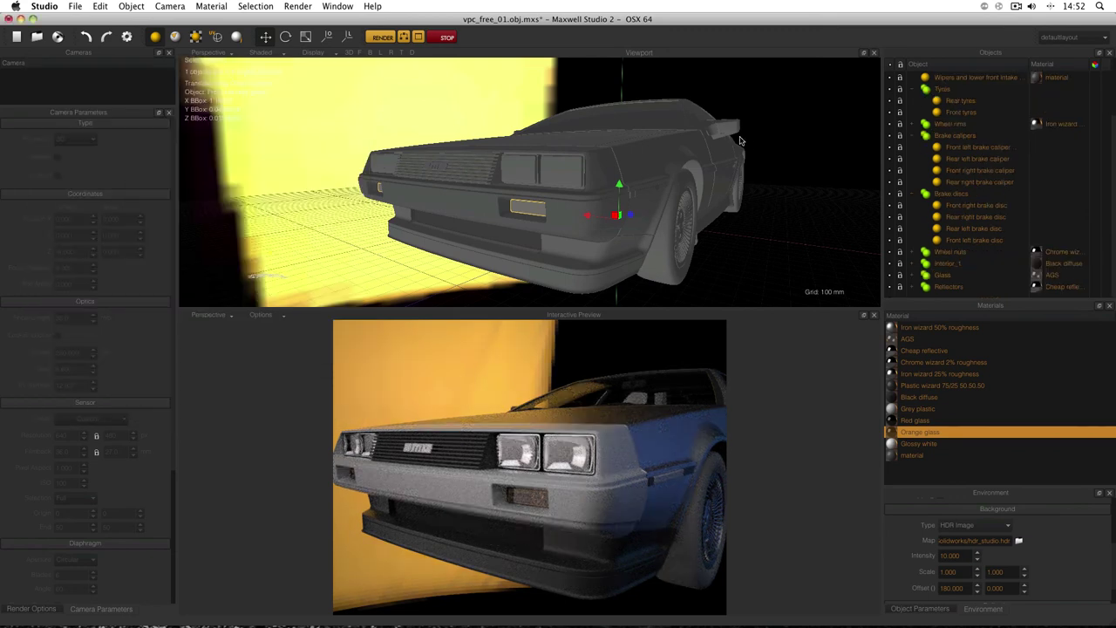
Set the HDR background's horizontal offset to 0
{"action": "left_click_drag", "start_coordinate": [743, 142], "coordinate": [612, 137], "text": "alt"}
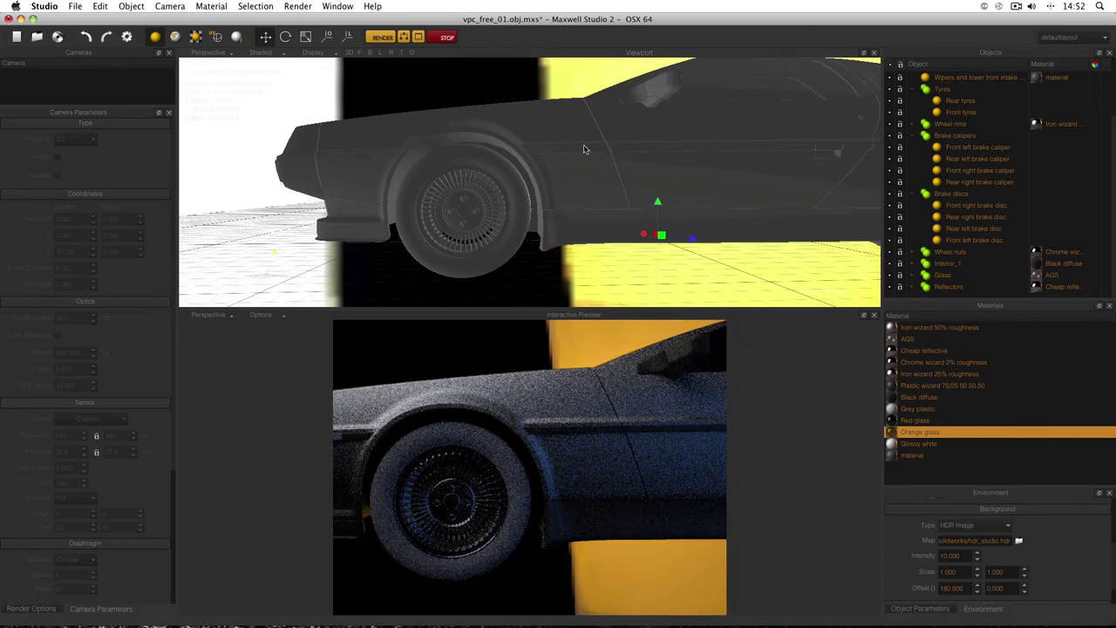
{"action": "left_click_drag", "start_coordinate": [487, 160], "coordinate": [669, 162], "text": "alt"}
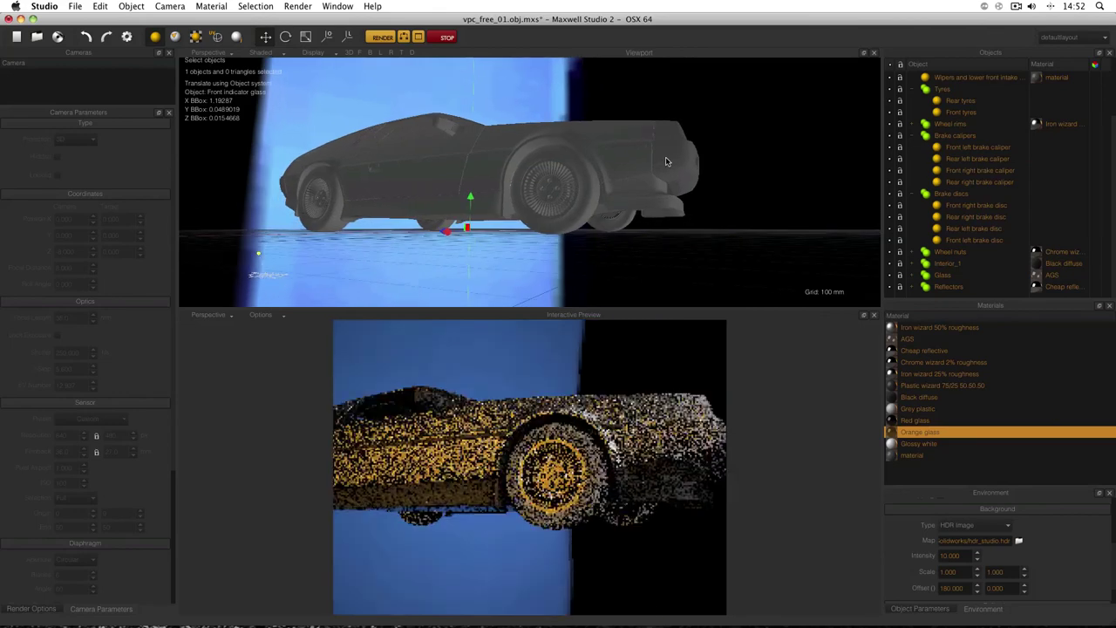
{"action": "left_click_drag", "start_coordinate": [958, 589], "coordinate": [957, 588]}
{"action": "key", "text": "Return"}
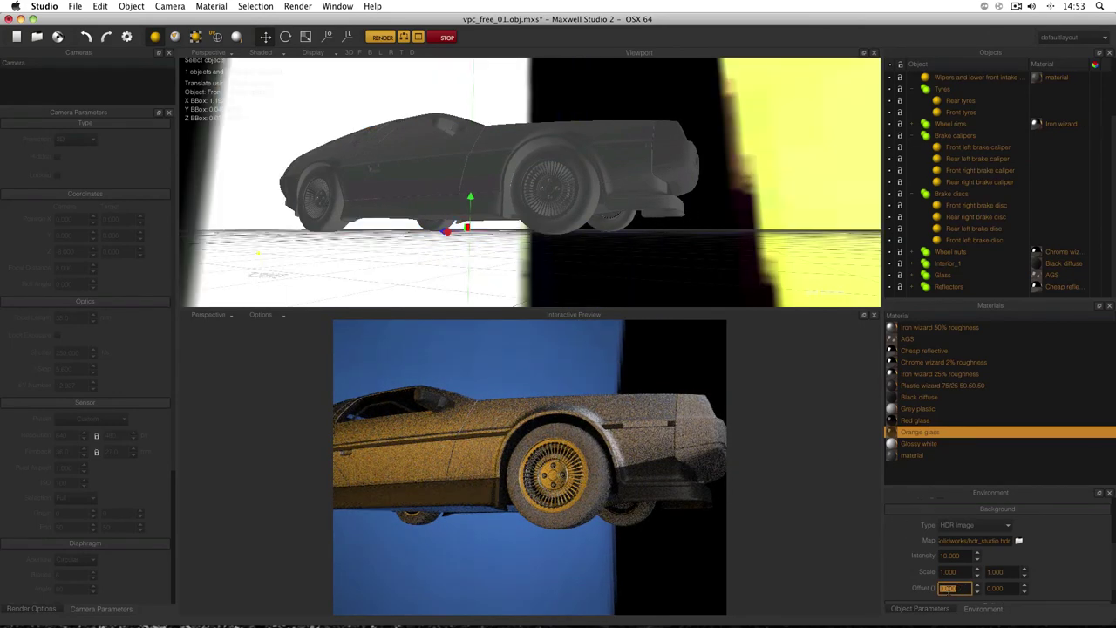
Create a new material for the brake discs and open it for editing
{"action": "left_click_drag", "start_coordinate": [756, 179], "coordinate": [545, 193], "text": "alt"}
{"action": "left_click_drag", "start_coordinate": [617, 188], "coordinate": [542, 185], "text": "alt"}
{"action": "scroll", "coordinate": [543, 181], "scroll_direction": "up", "scroll_amount": 2}
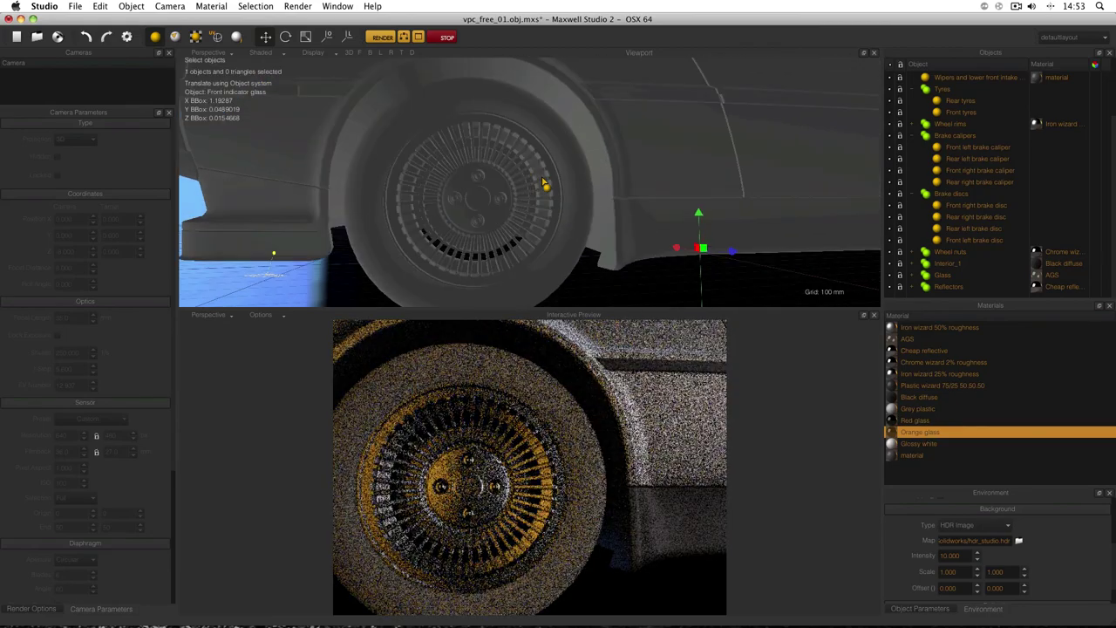
{"action": "left_click_drag", "start_coordinate": [563, 179], "coordinate": [541, 180], "text": "alt"}
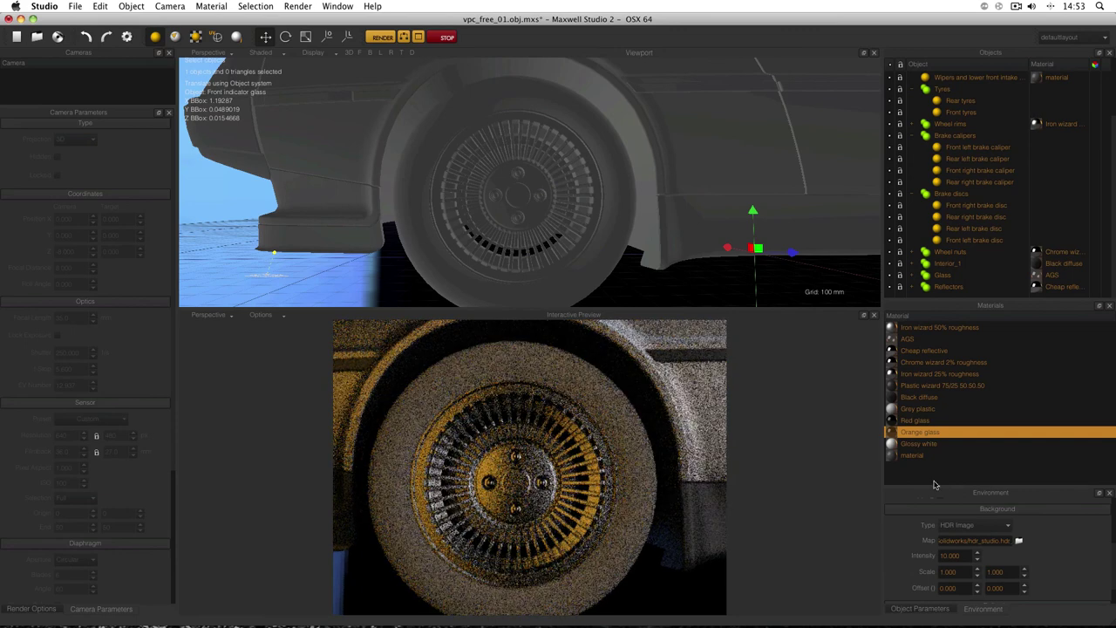
{"action": "right_click", "coordinate": [920, 464]}
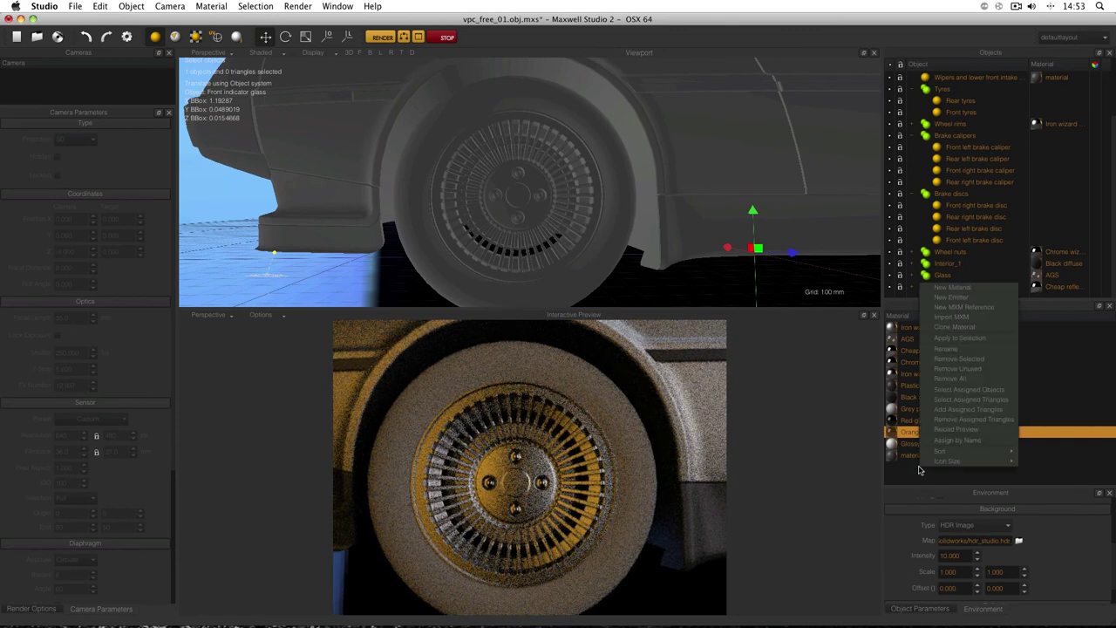
{"action": "left_click", "coordinate": [945, 286]}
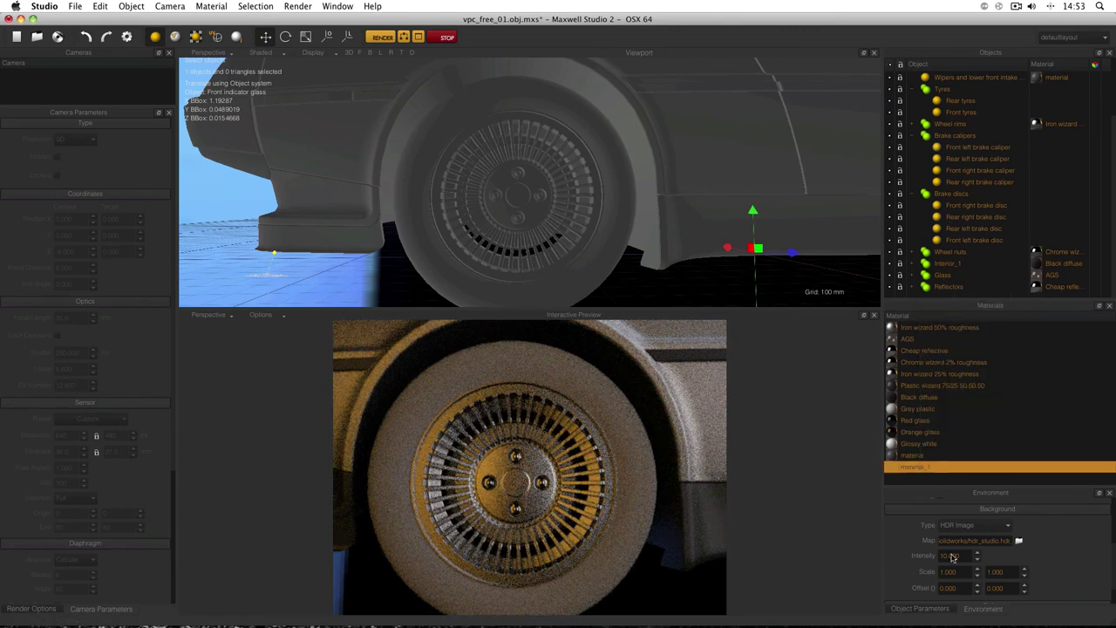
{"action": "double_click", "coordinate": [931, 467]}
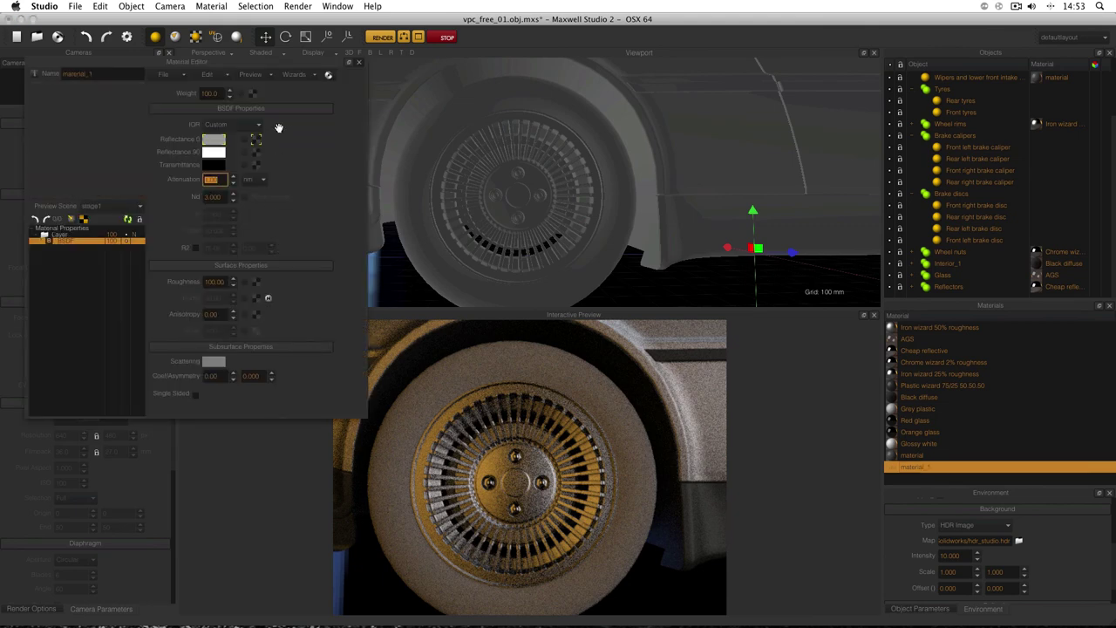
Run the Metal wizard on the new material, choosing iron with 80% roughness
{"action": "left_click", "coordinate": [296, 75]}
{"action": "left_click", "coordinate": [301, 146]}
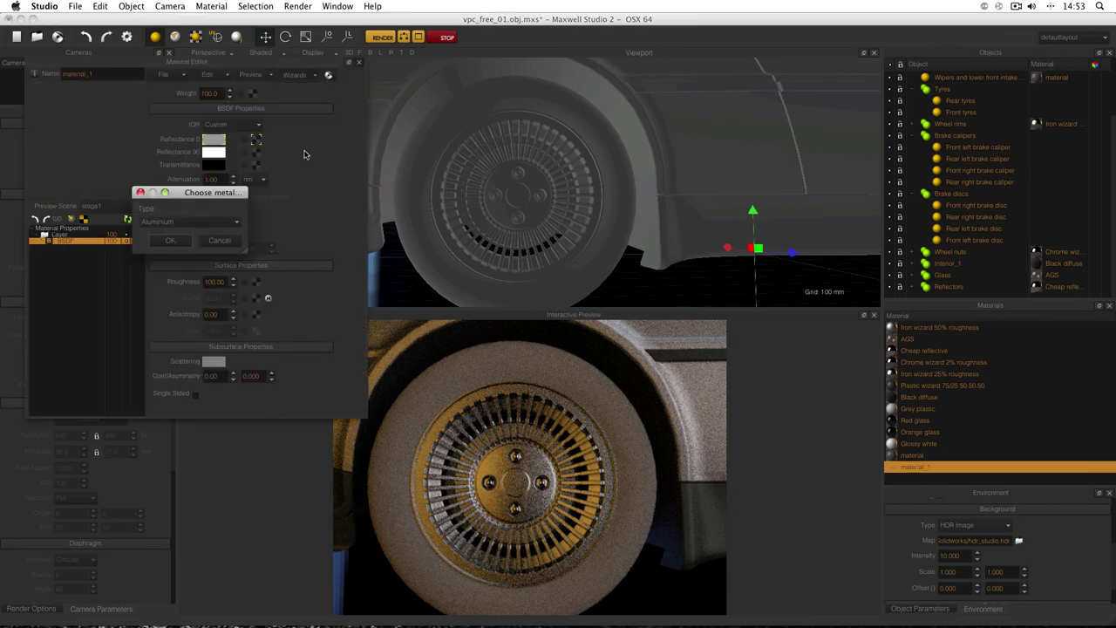
{"action": "left_click", "coordinate": [223, 227]}
{"action": "left_click", "coordinate": [196, 274]}
{"action": "left_click", "coordinate": [174, 242]}
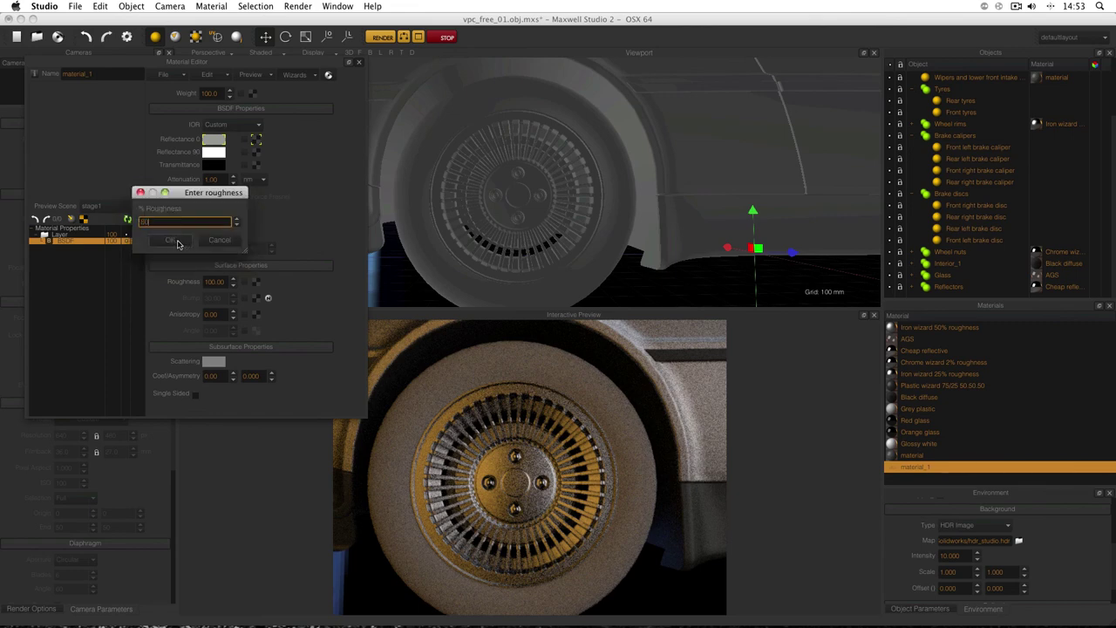
{"action": "left_click", "coordinate": [177, 242]}
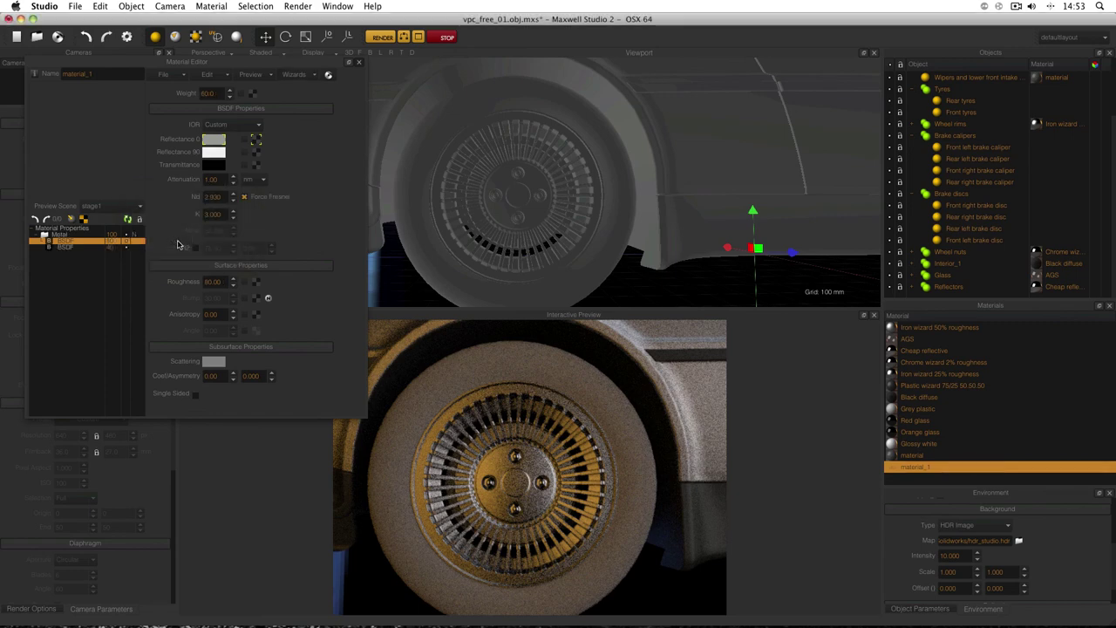
Refresh the iron material's preview and assign the material to the Brake discs group
{"action": "left_click", "coordinate": [128, 220]}
{"action": "left_click_drag", "start_coordinate": [49, 241], "coordinate": [948, 194]}
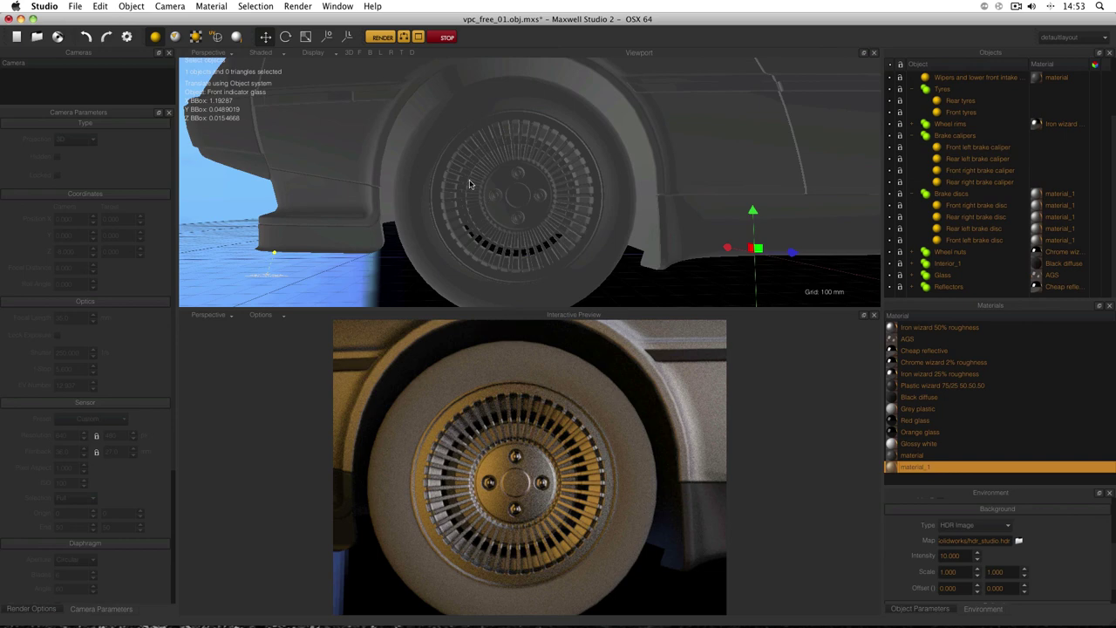
{"action": "left_click", "coordinate": [948, 195]}
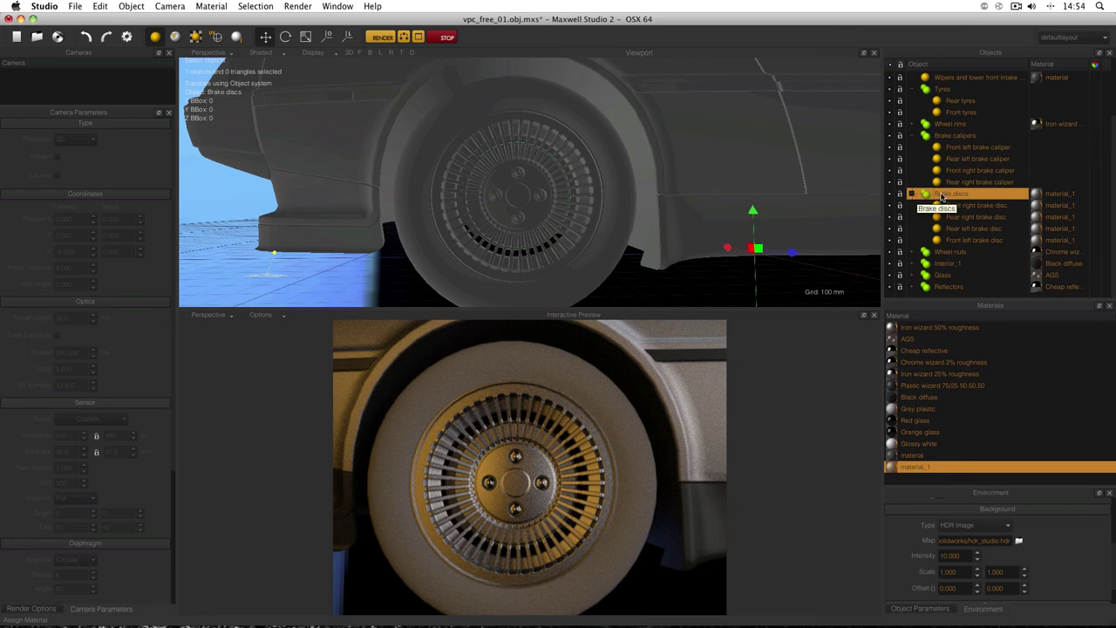
Import carpaint_grey.mxm from the mxm files folder, embed it in the scene and assign it to the Brake calipers group
{"action": "left_click_drag", "start_coordinate": [613, 169], "coordinate": [608, 165], "text": "alt"}
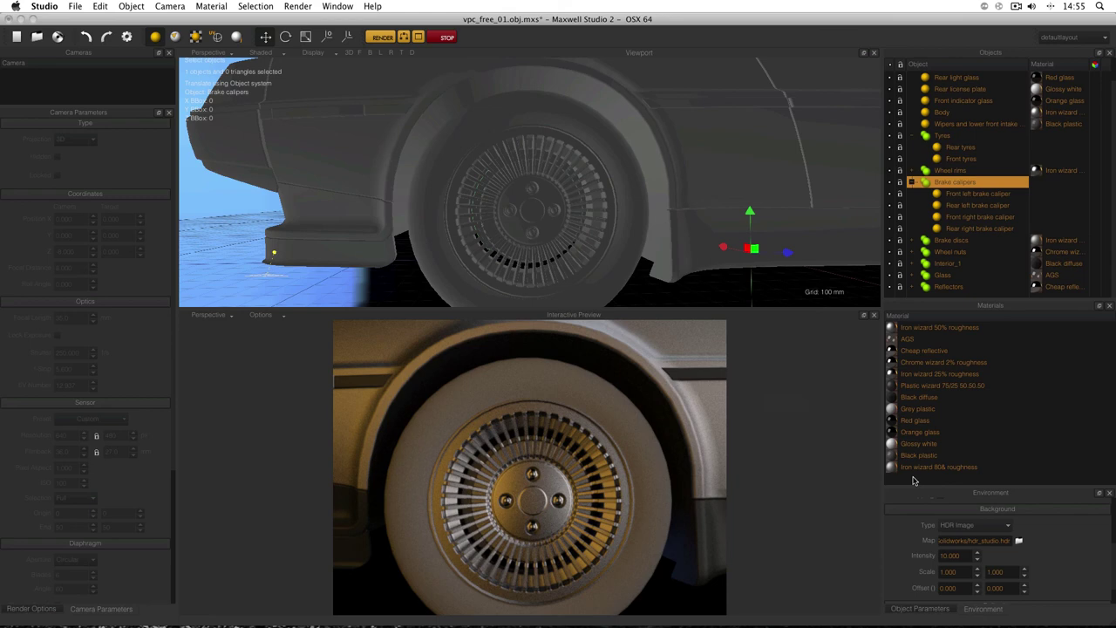
{"action": "right_click", "coordinate": [913, 481]}
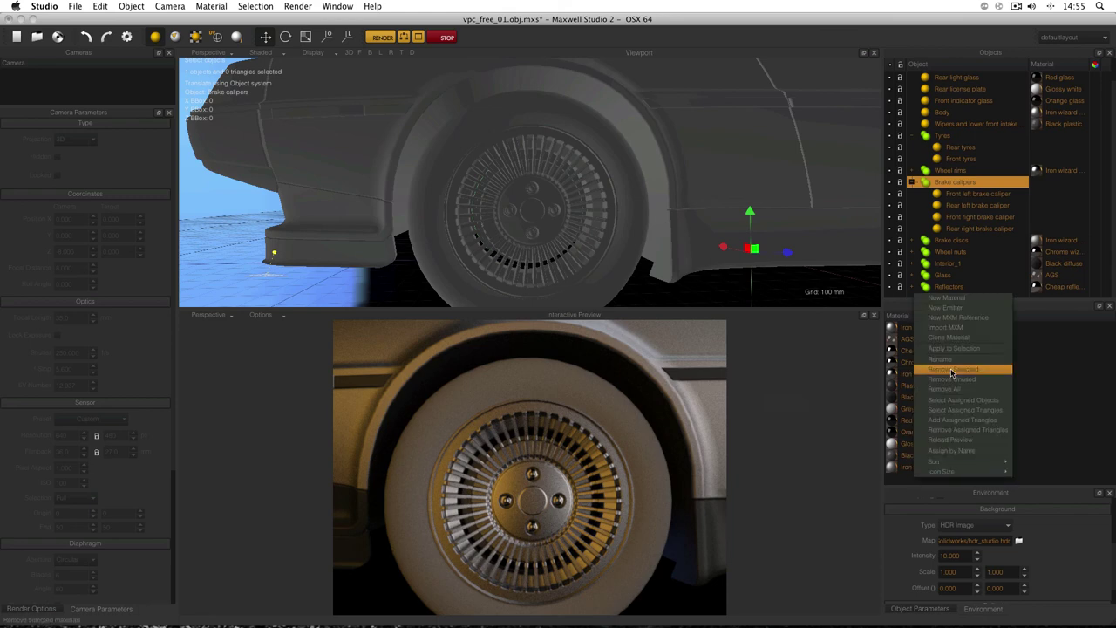
{"action": "left_click", "coordinate": [956, 330]}
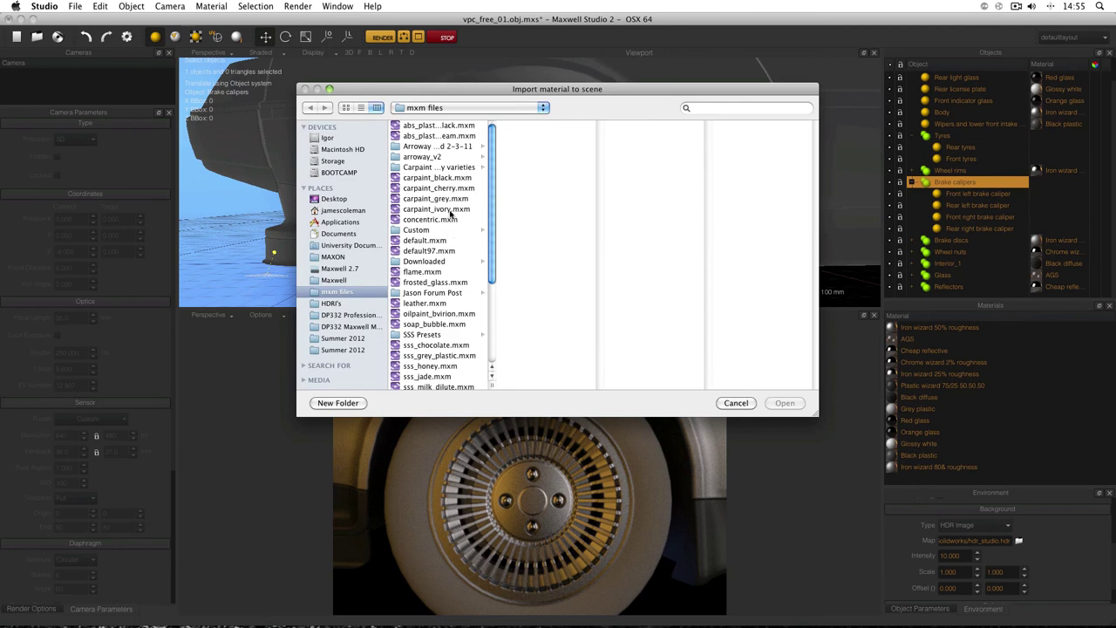
{"action": "left_click", "coordinate": [452, 199]}
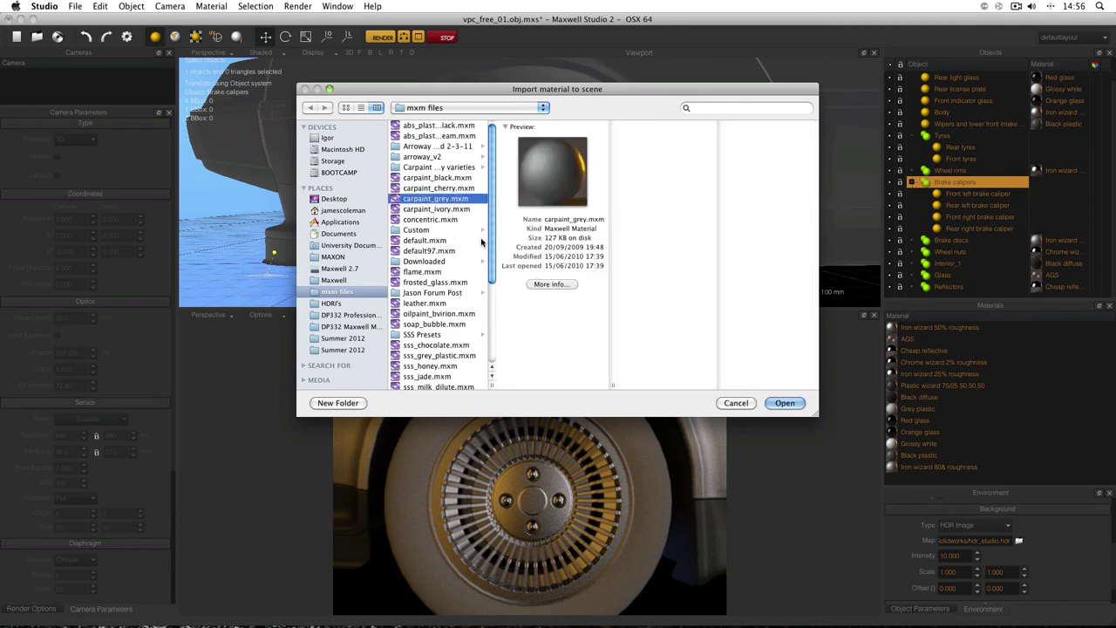
{"action": "left_click", "coordinate": [785, 402]}
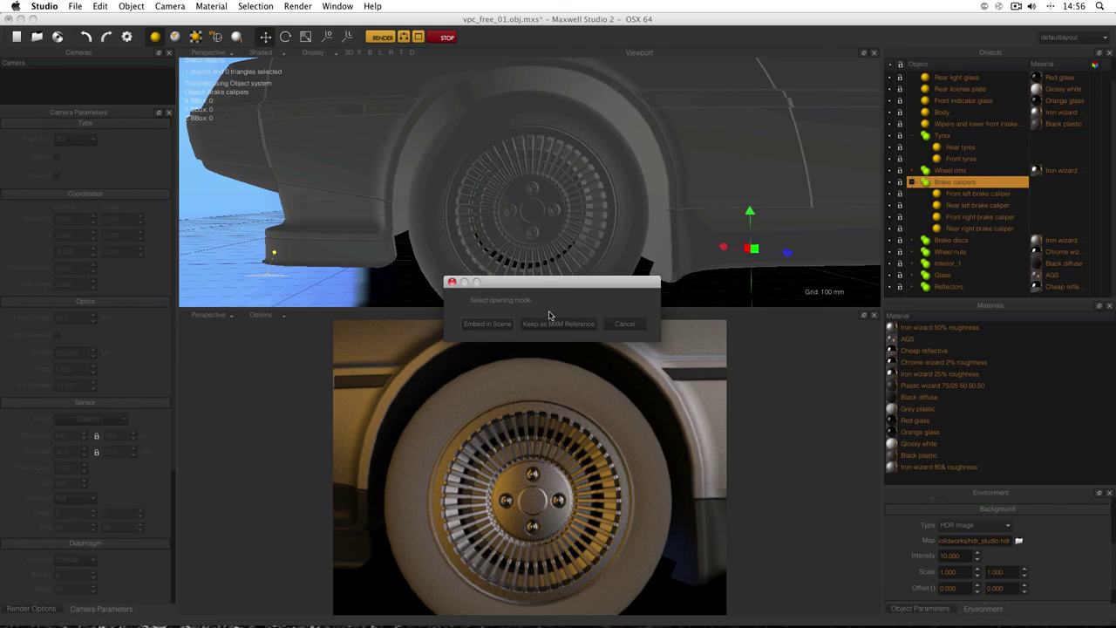
{"action": "left_click", "coordinate": [482, 324]}
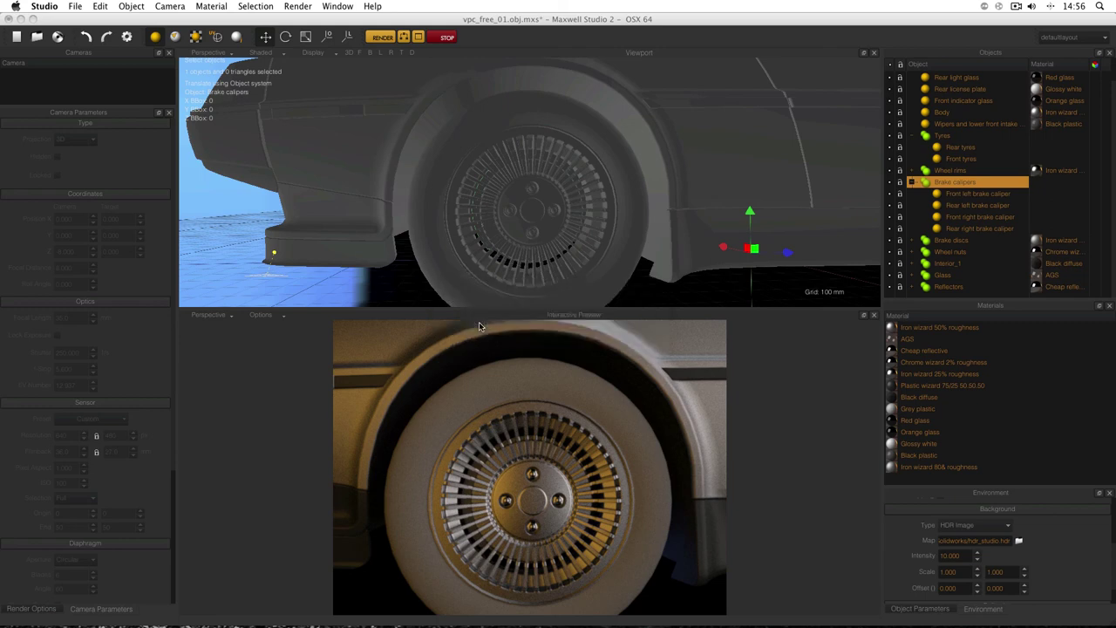
{"action": "left_click_drag", "start_coordinate": [930, 480], "coordinate": [945, 185]}
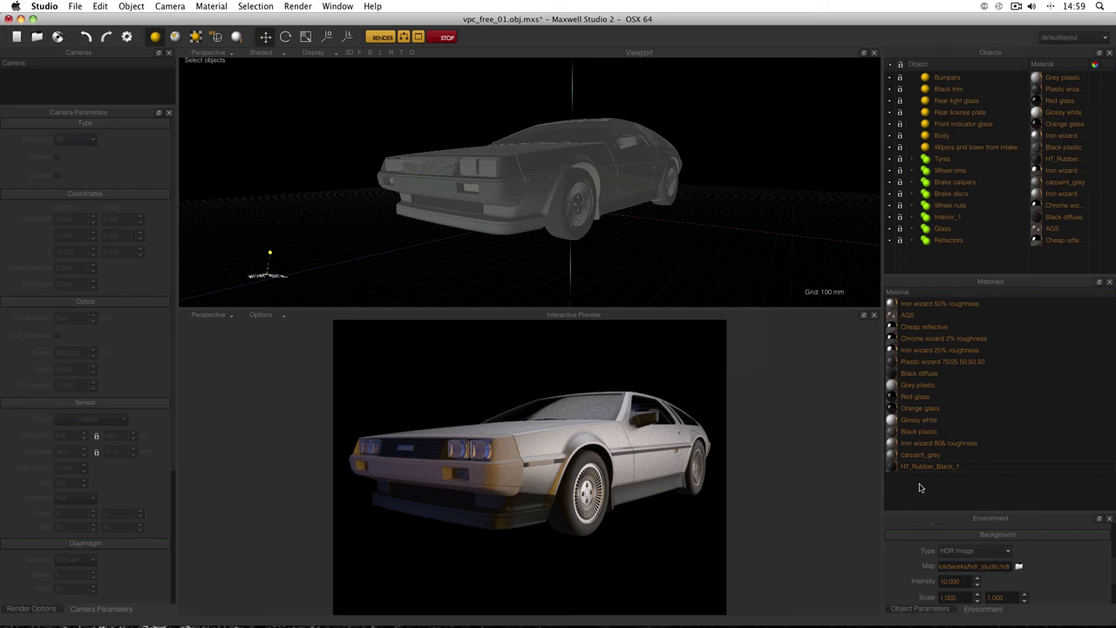
Switch to Chrome to view the HT Rubber Black 1 page on Maxwell Render Resources, and return to Maxwell Studio
{"action": "key", "text": "super+Tab"}
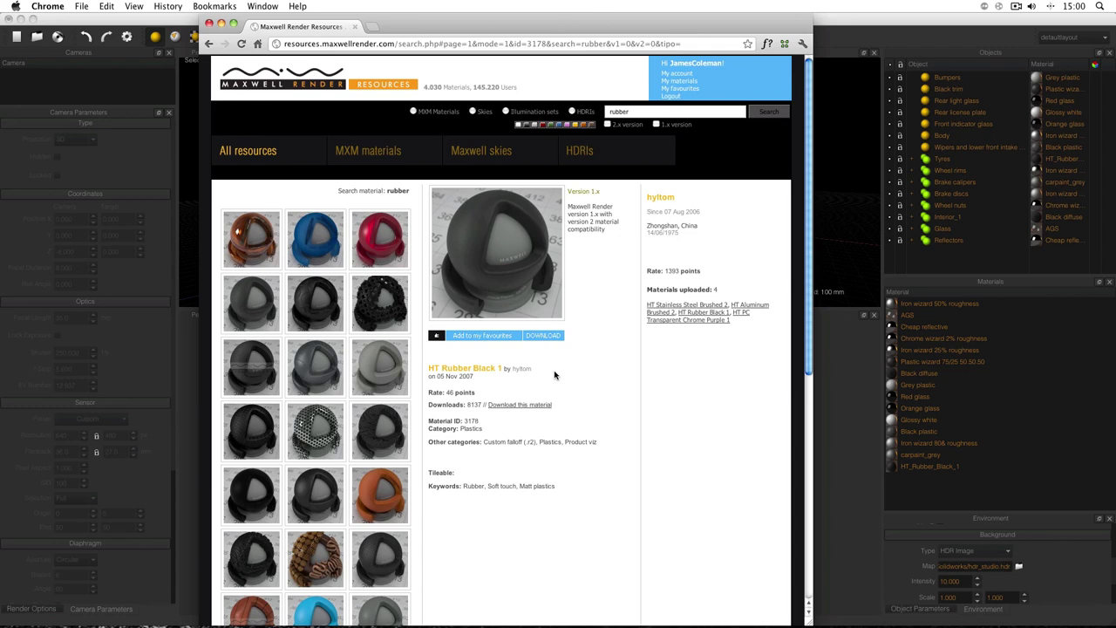
{"action": "left_click", "coordinate": [175, 24]}
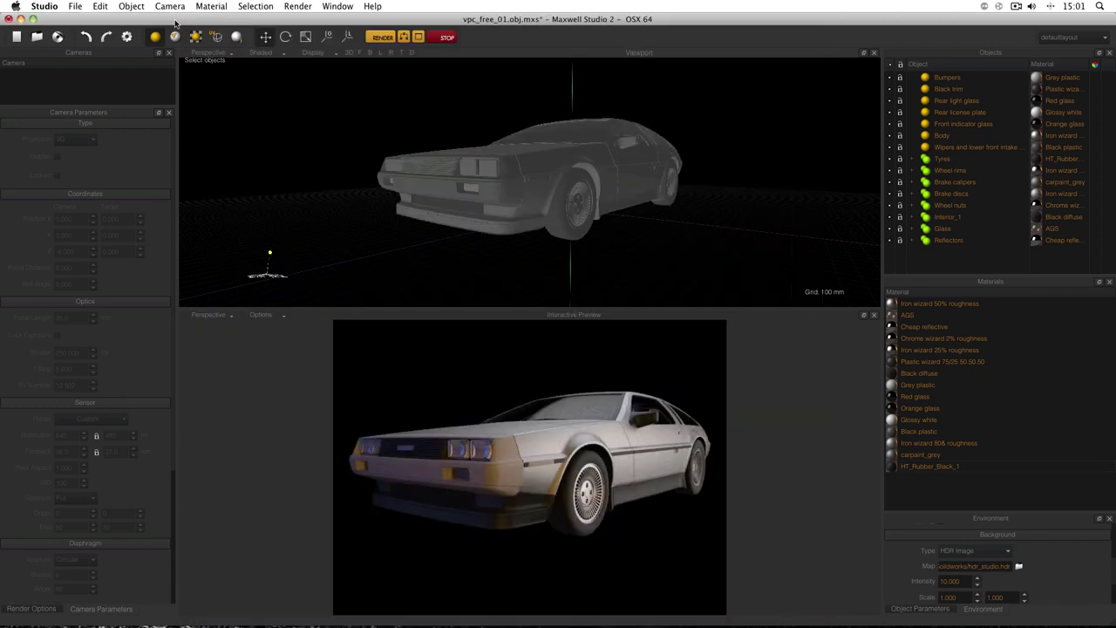